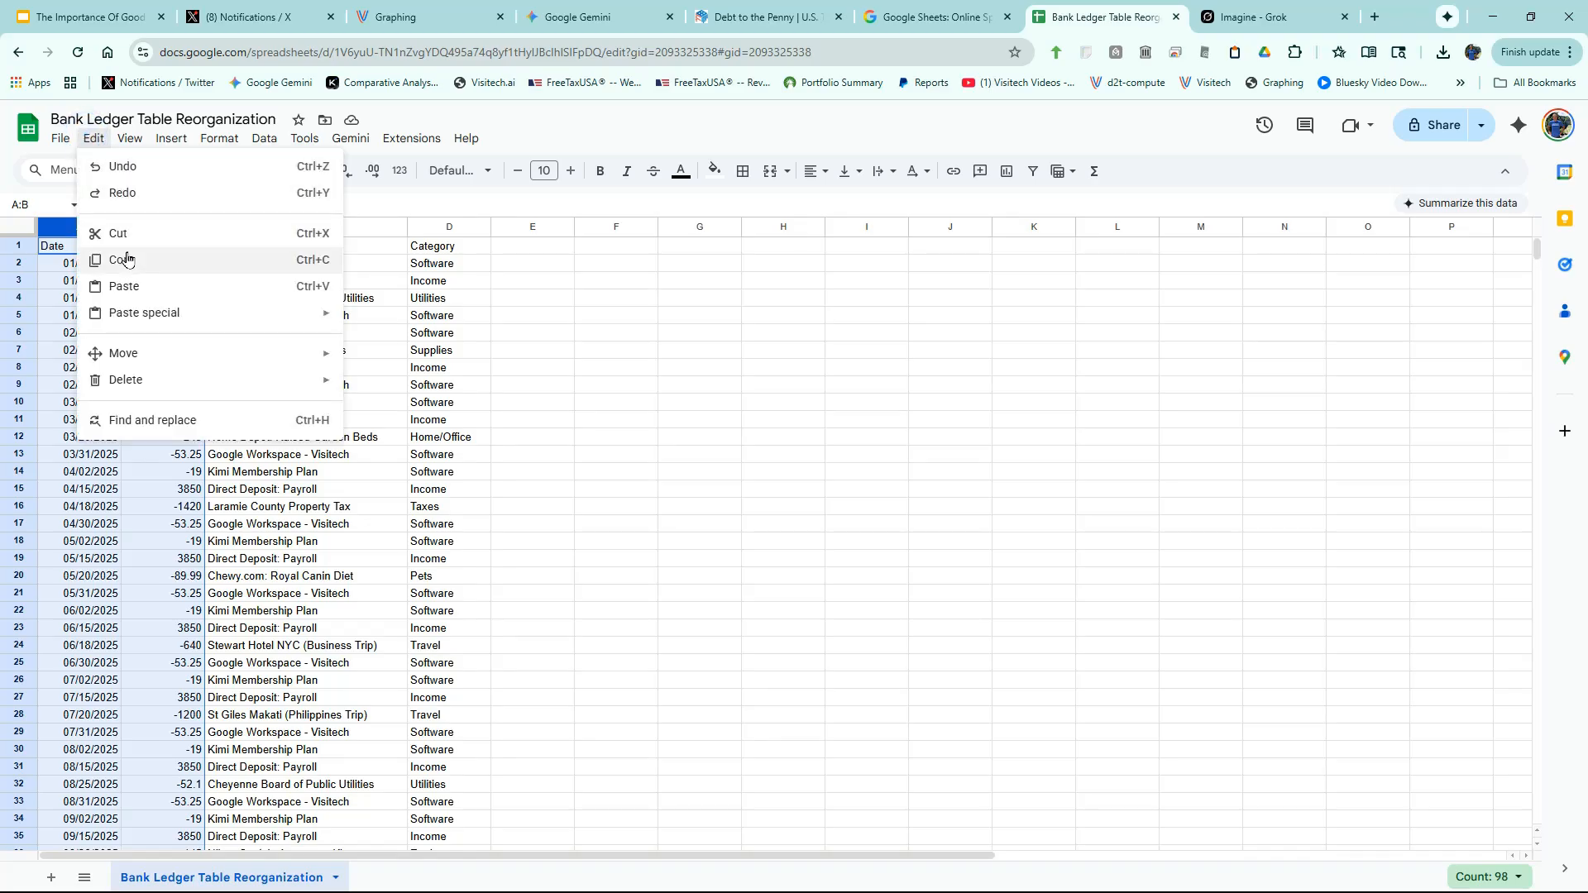
- Copy columns A:B (Date and Amount) of the Bank Ledger spreadsheet
left_click(124, 259)
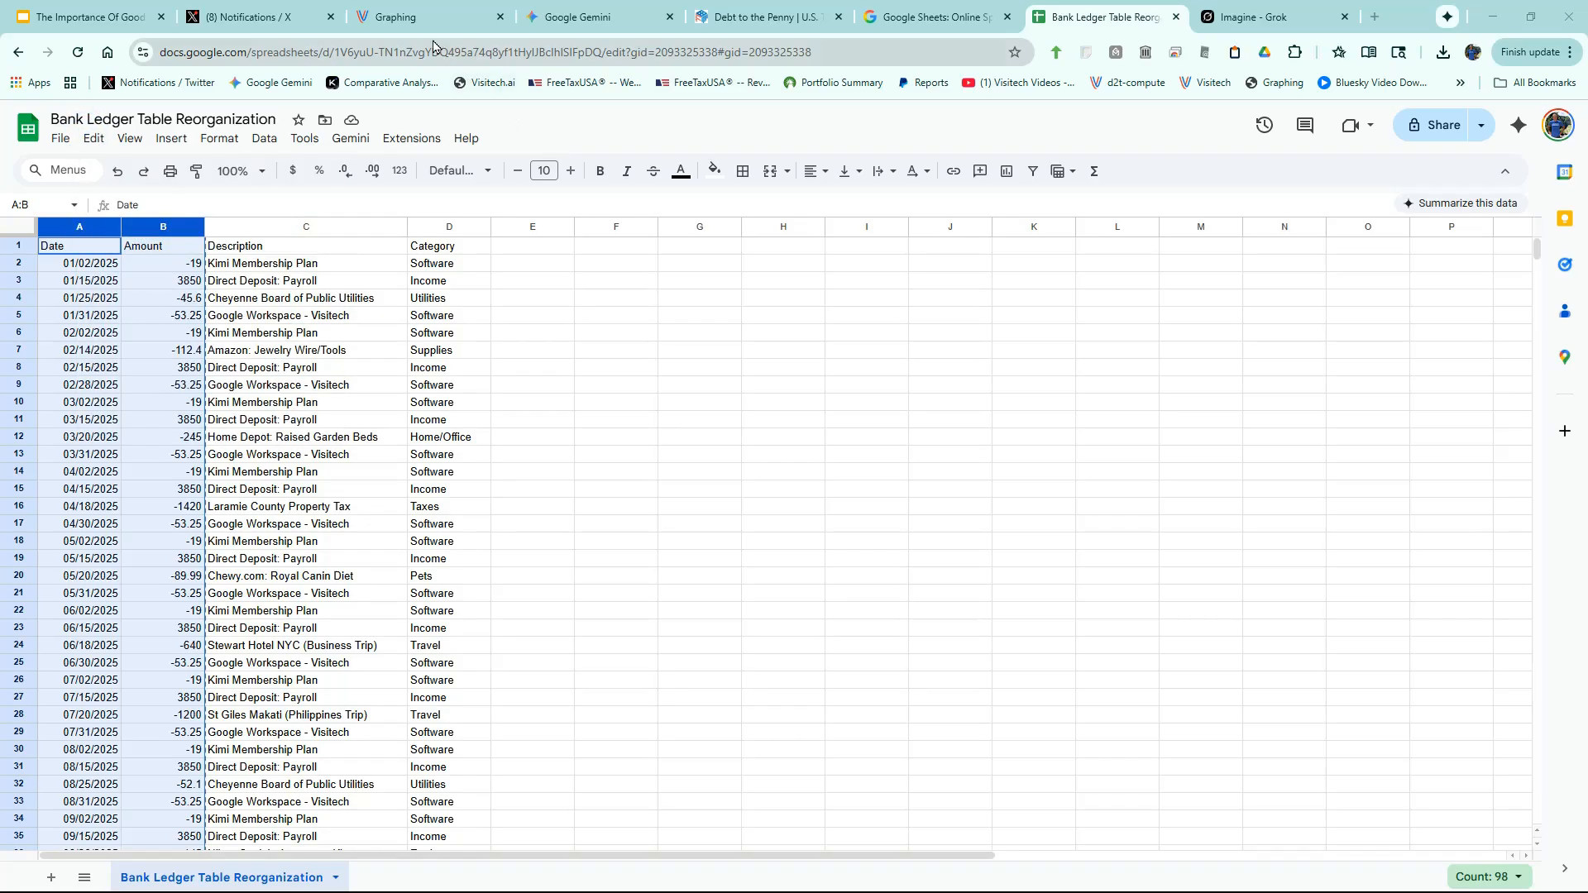
- Paste the ledger into Visitech as a rising 2025 Balance line and apply the dark theme
left_click(413, 18)
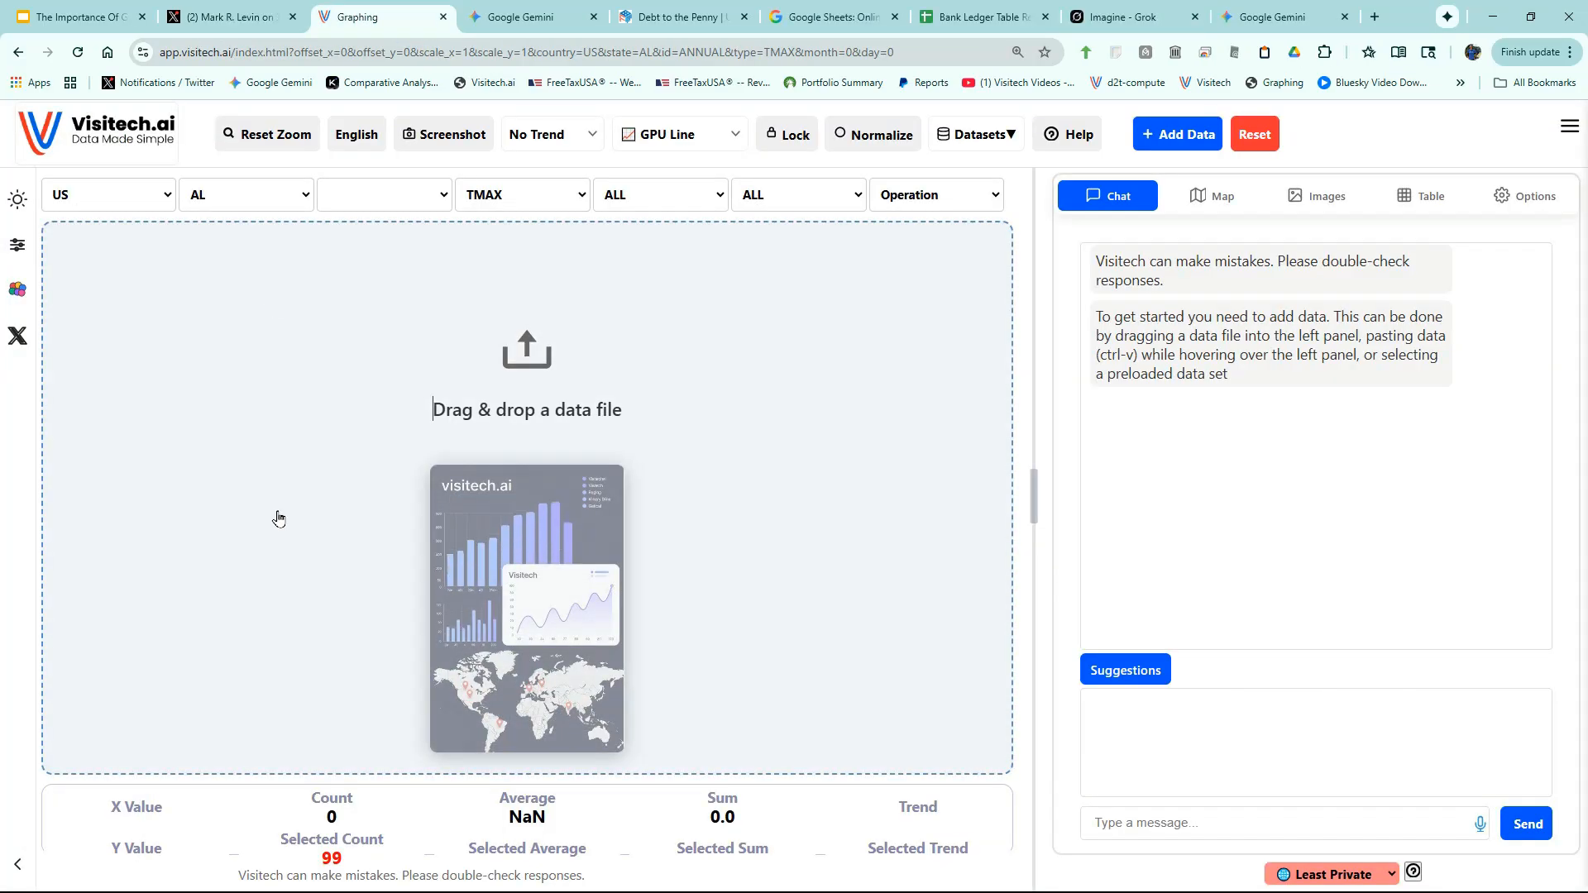
key("ctrl+v")
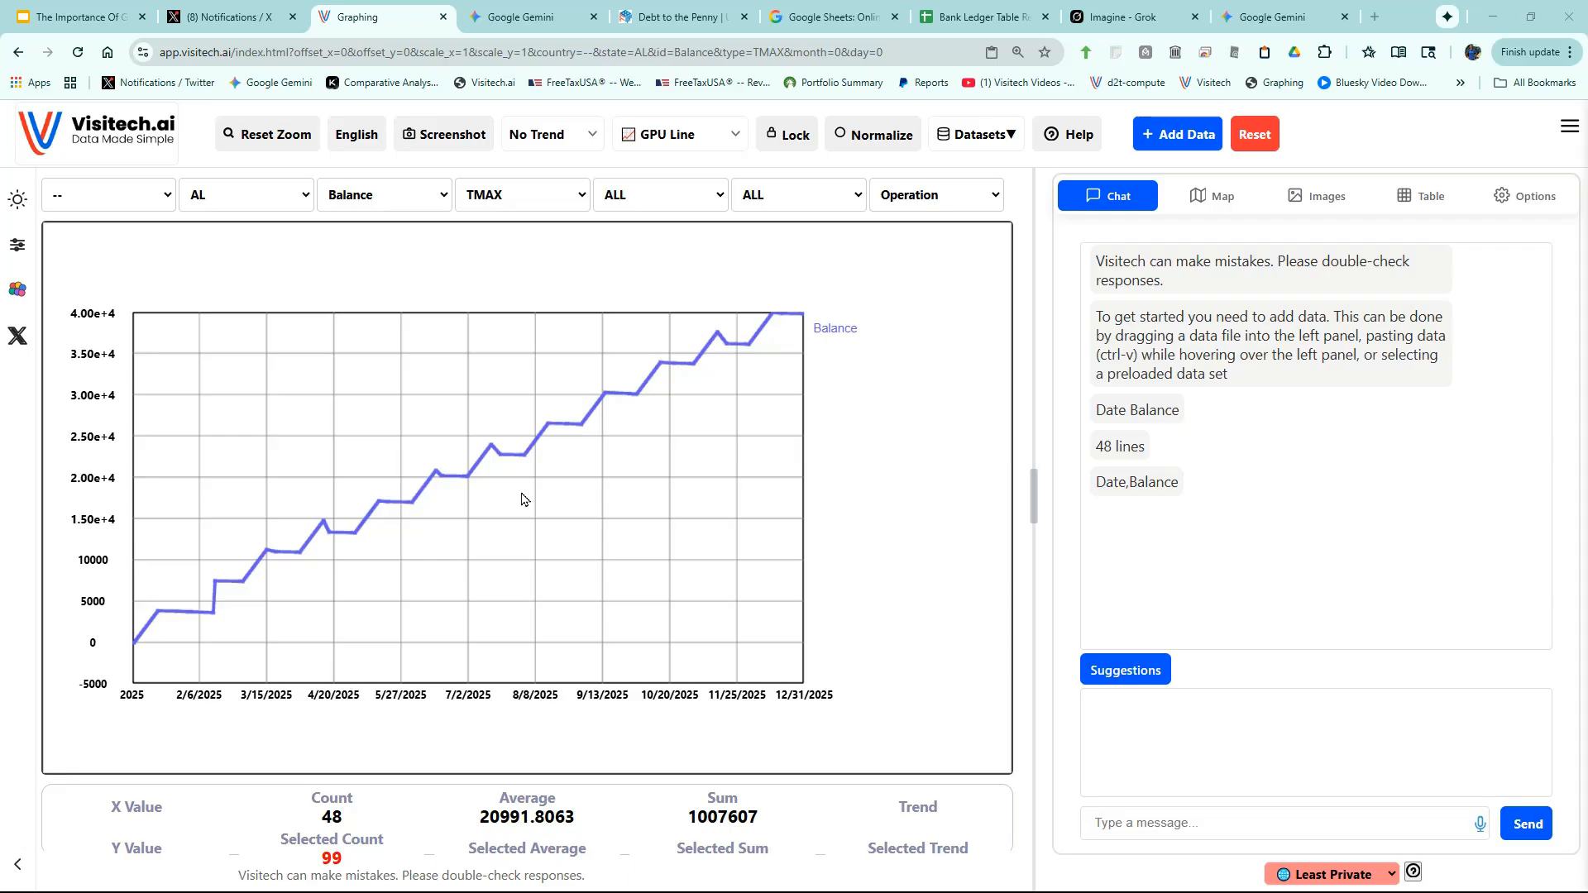
left_click(16, 200)
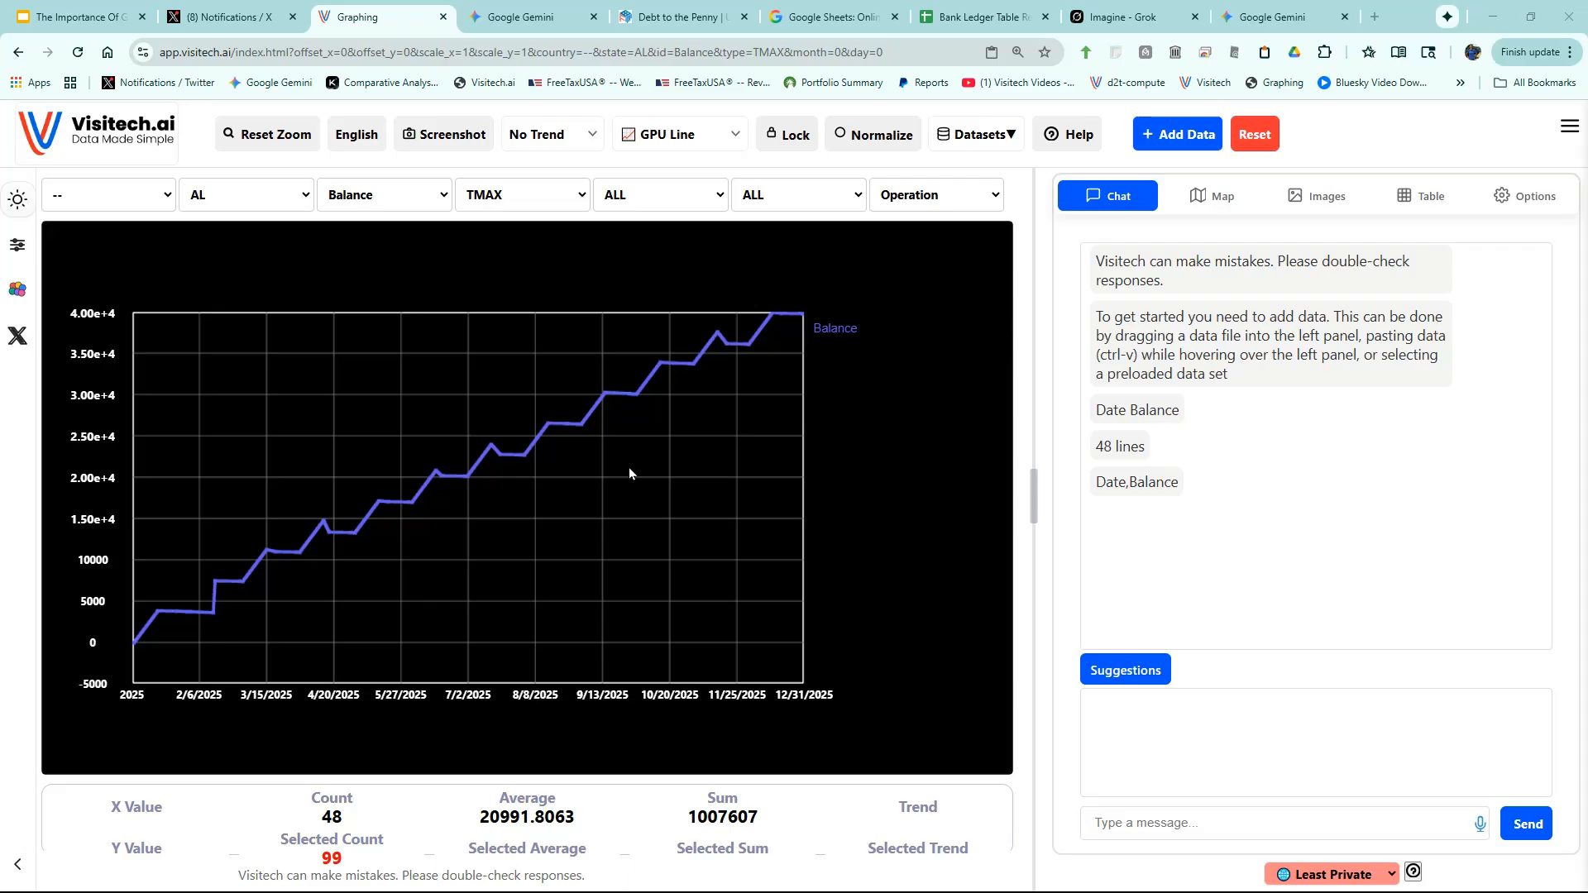
- Pan and zoom through the Balance chart, reset the zoom to full range, and mark a region
left_click_drag(699, 386, 545, 499)
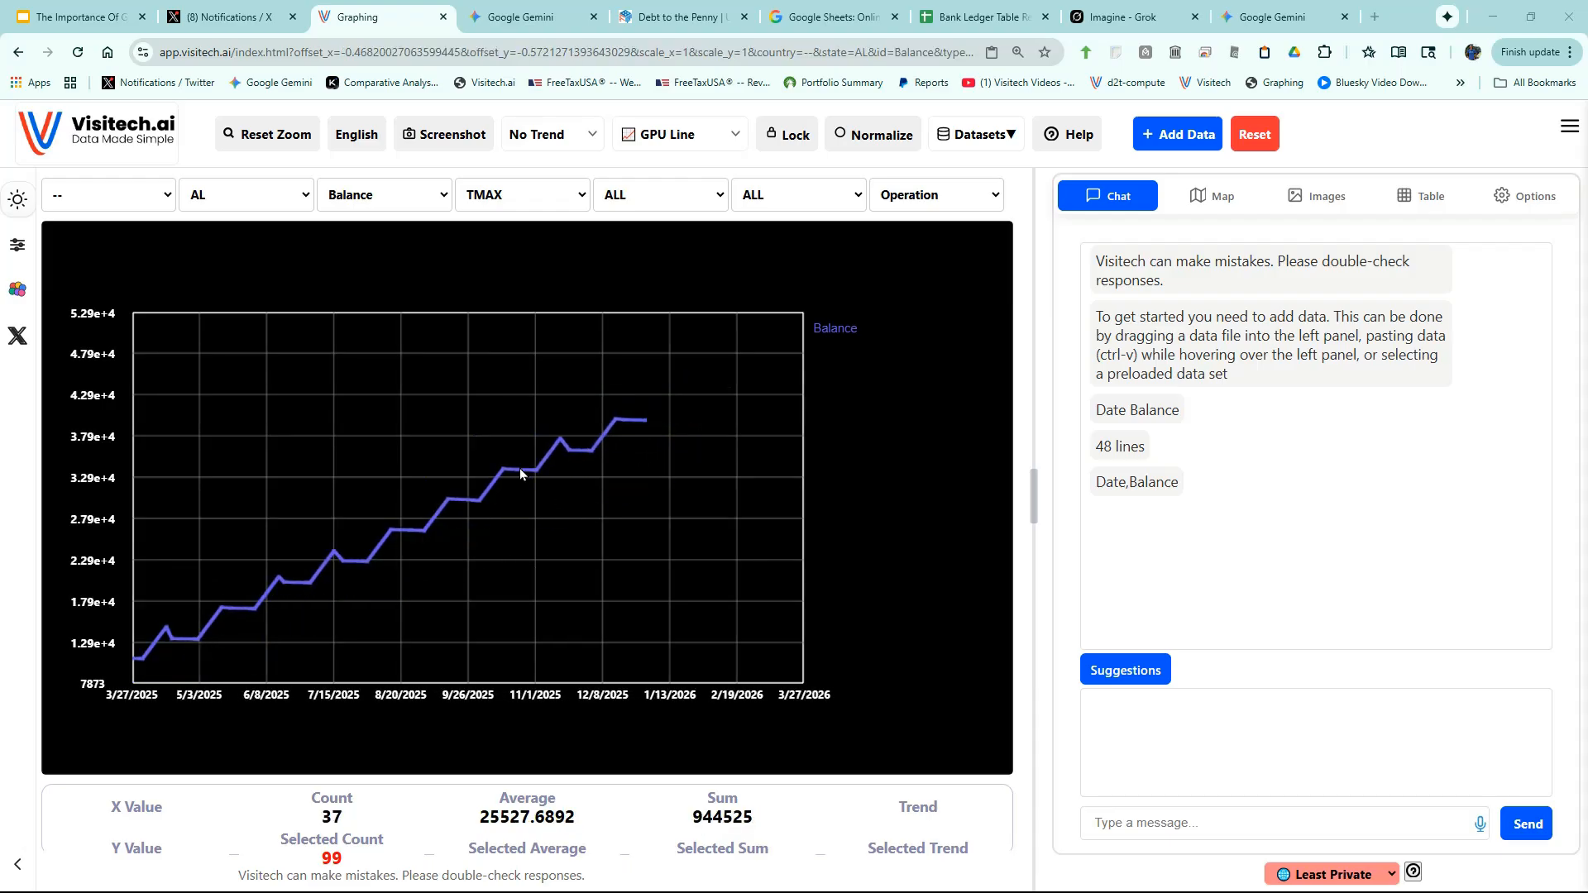
scroll(520, 473, "up", 5)
scroll(520, 473, "down", 3)
scroll(519, 472, "up", 5)
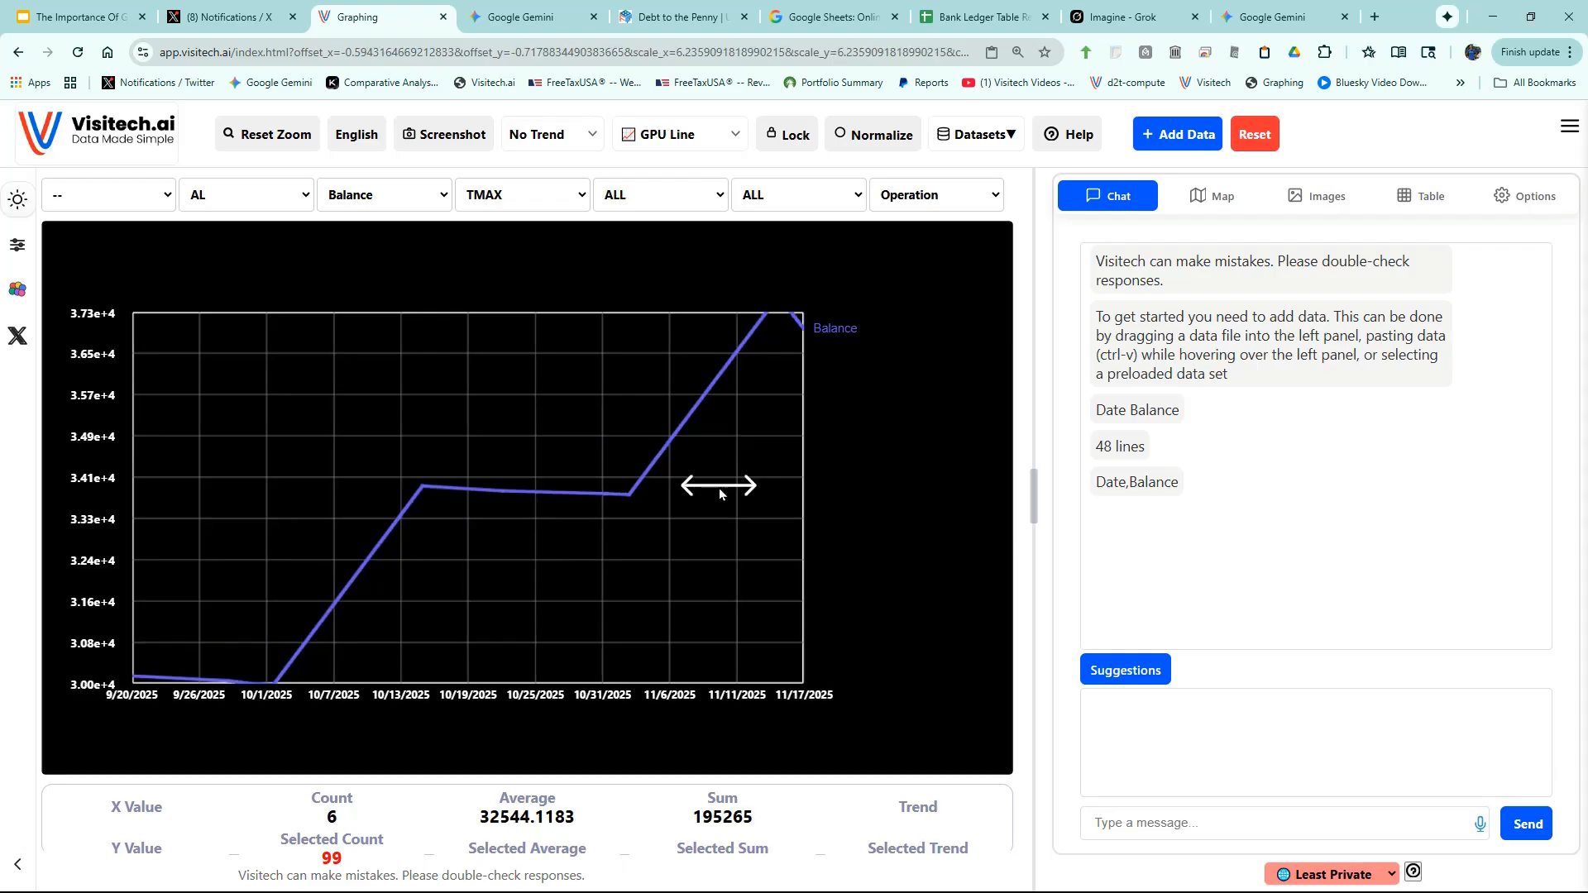
scroll(718, 488, "down", 2)
scroll(718, 488, "up", 1)
scroll(718, 488, "up", 2)
scroll(718, 488, "down", 7)
scroll(718, 488, "down", 8)
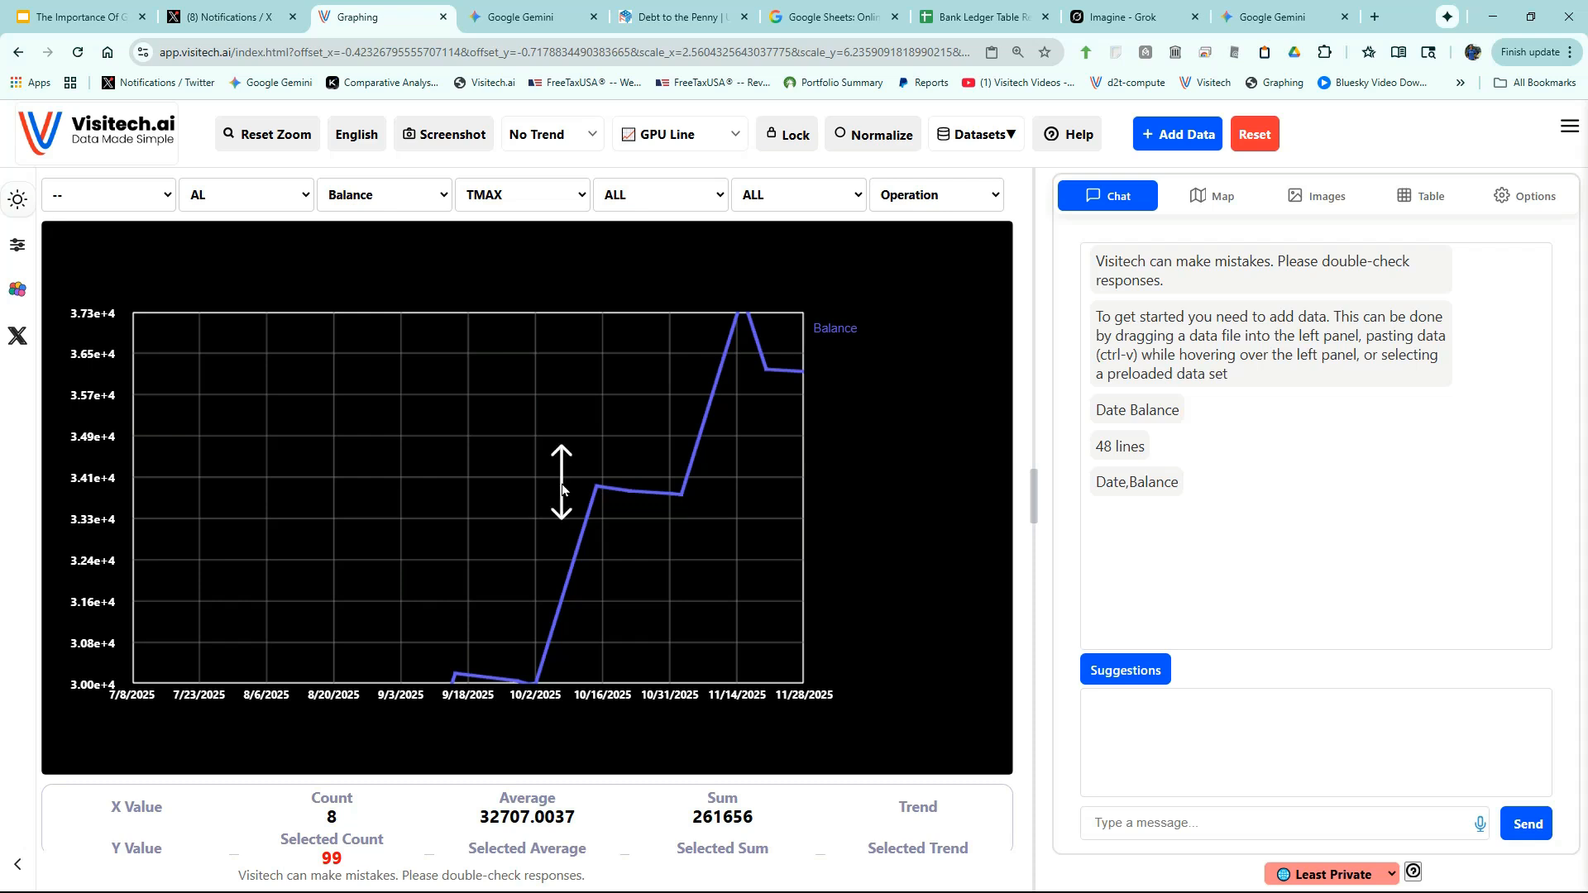
scroll(560, 486, "down", 10)
scroll(560, 486, "up", 4)
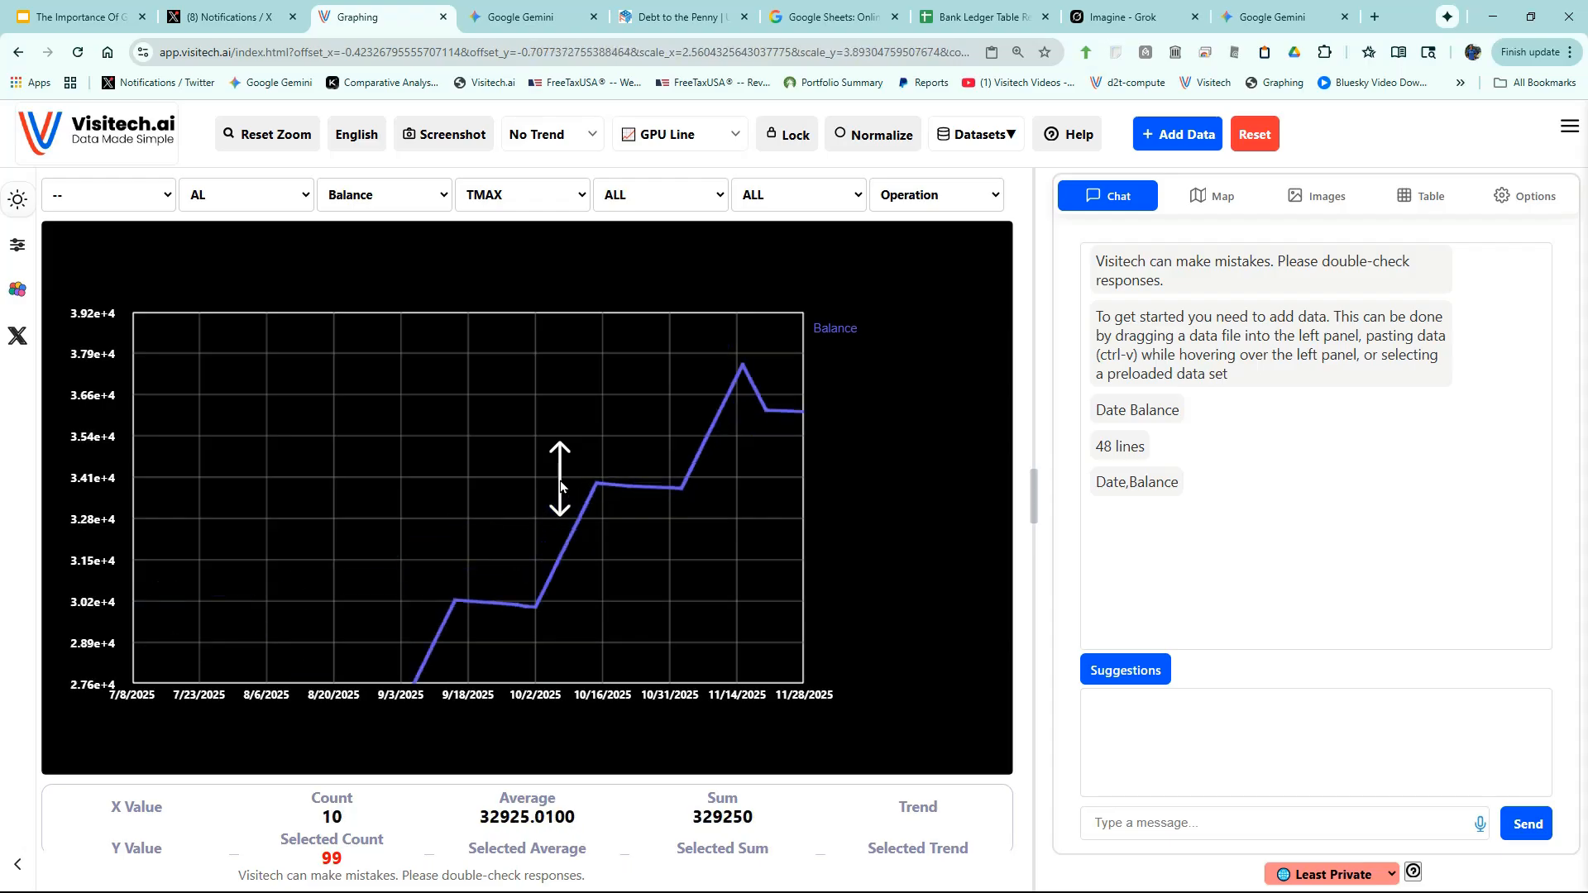
scroll(560, 486, "down", 10)
scroll(264, 612, "up", 4)
scroll(263, 612, "down", 10)
scroll(245, 619, "up", 4)
scroll(245, 619, "down", 10)
scroll(246, 618, "up", 4)
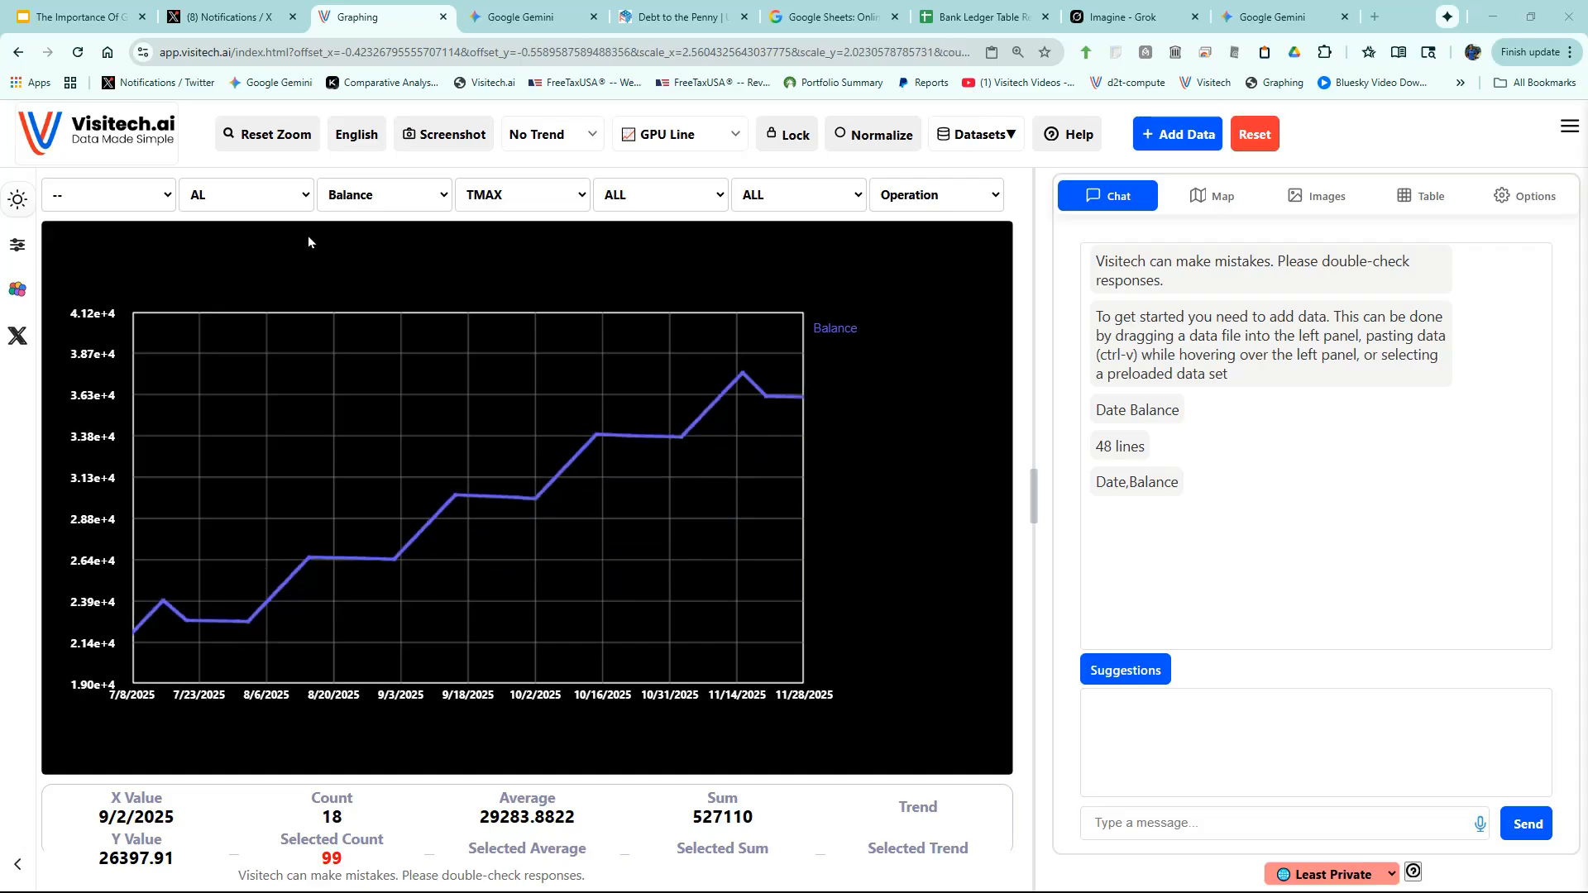
left_click(268, 137)
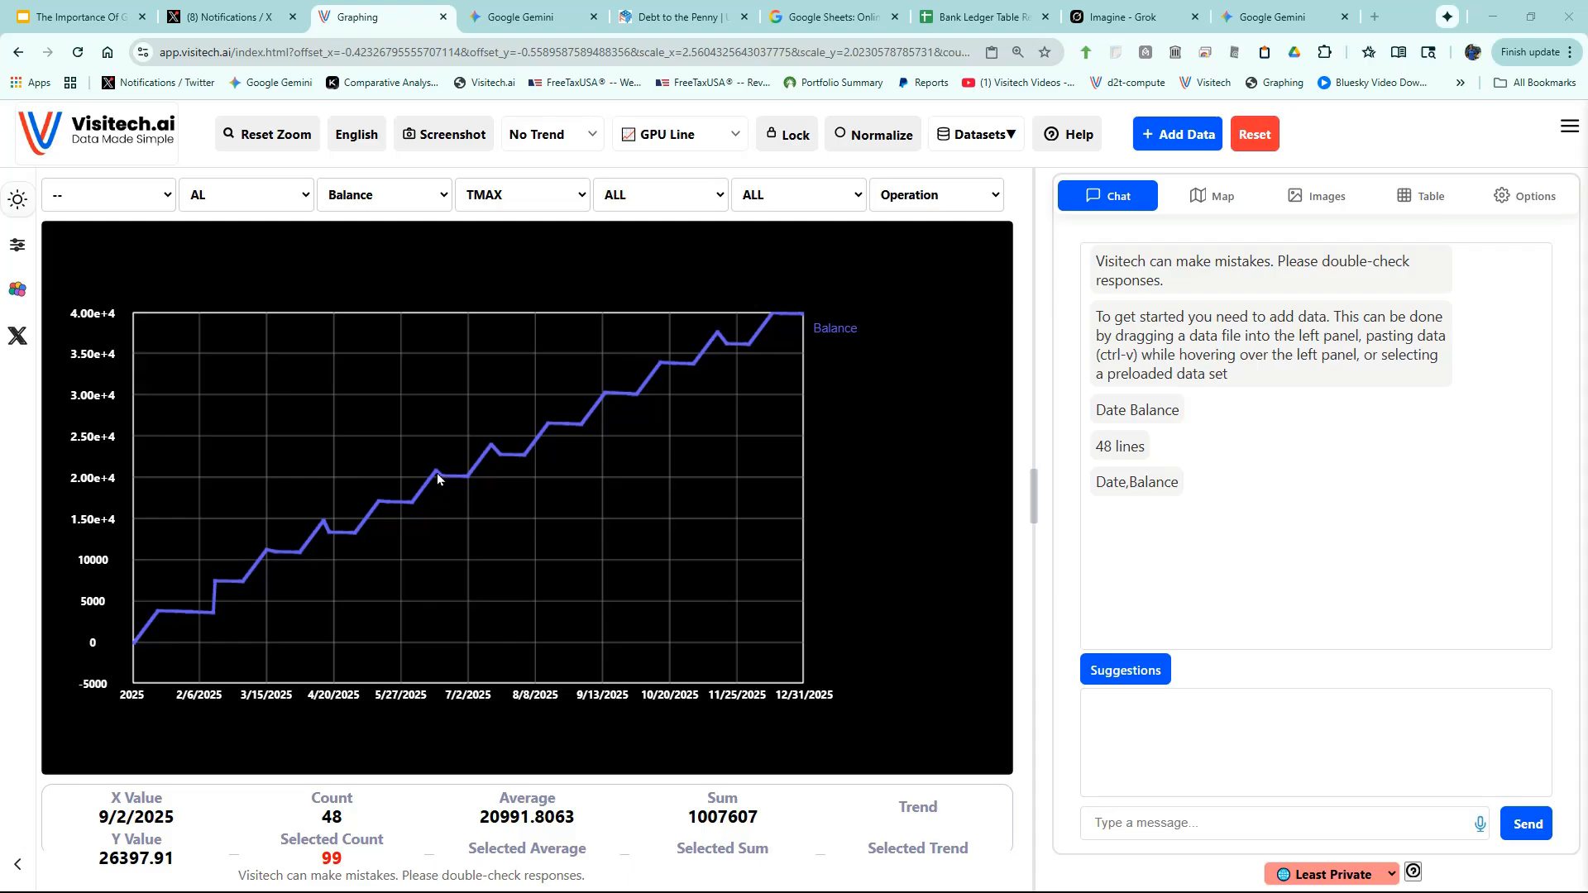
left_click_drag(410, 421, 528, 533)
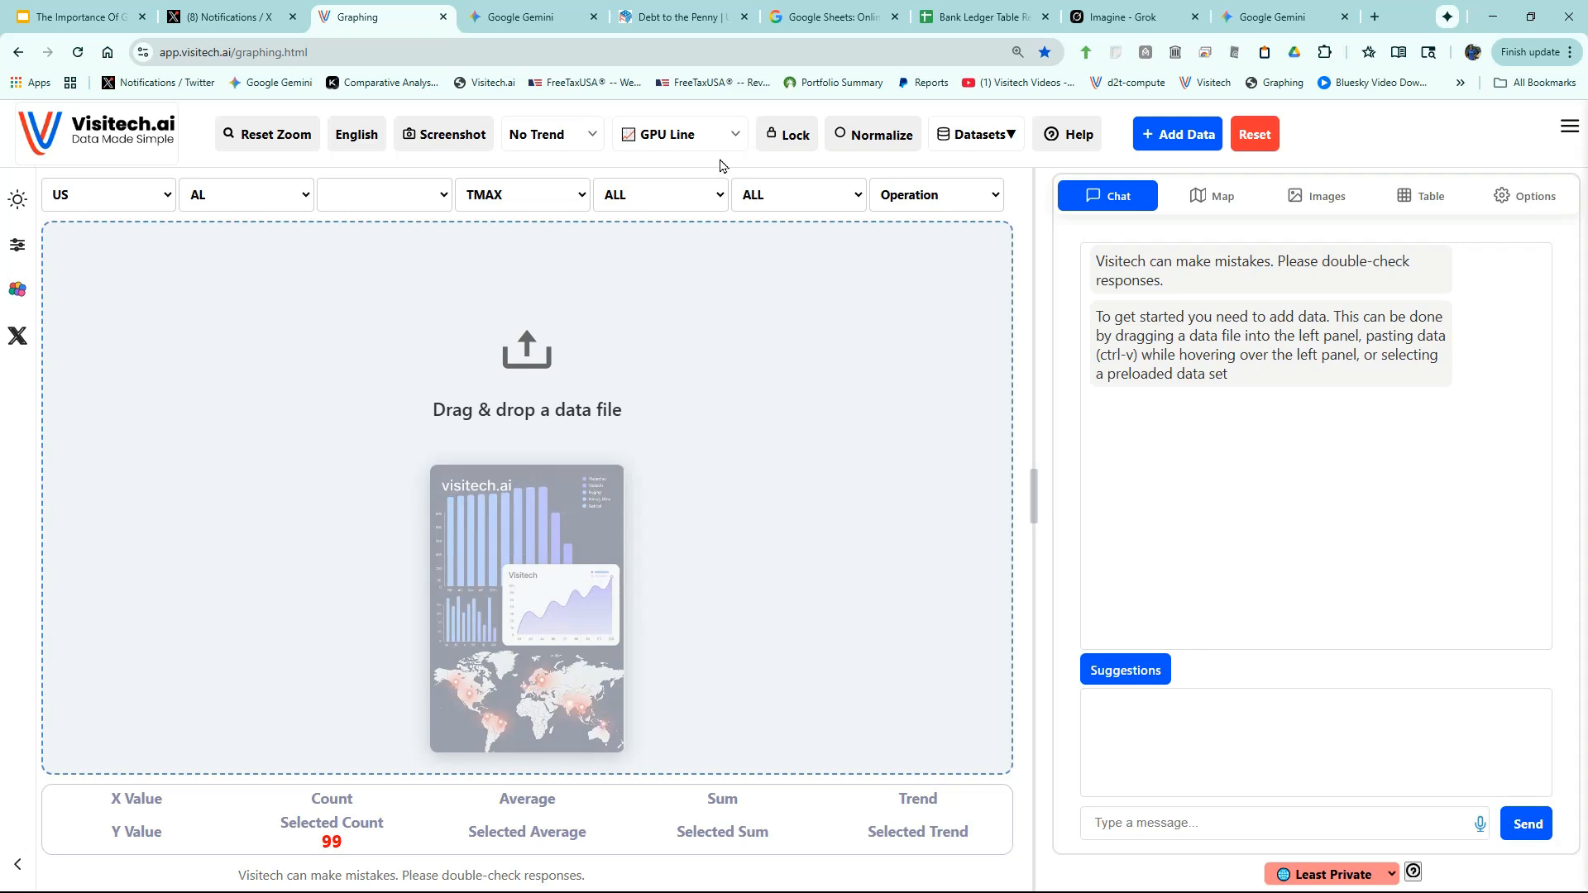
- Download the Debt to the Penny dataset as CSV, then return to Visitech's recent downloads
left_click(682, 19)
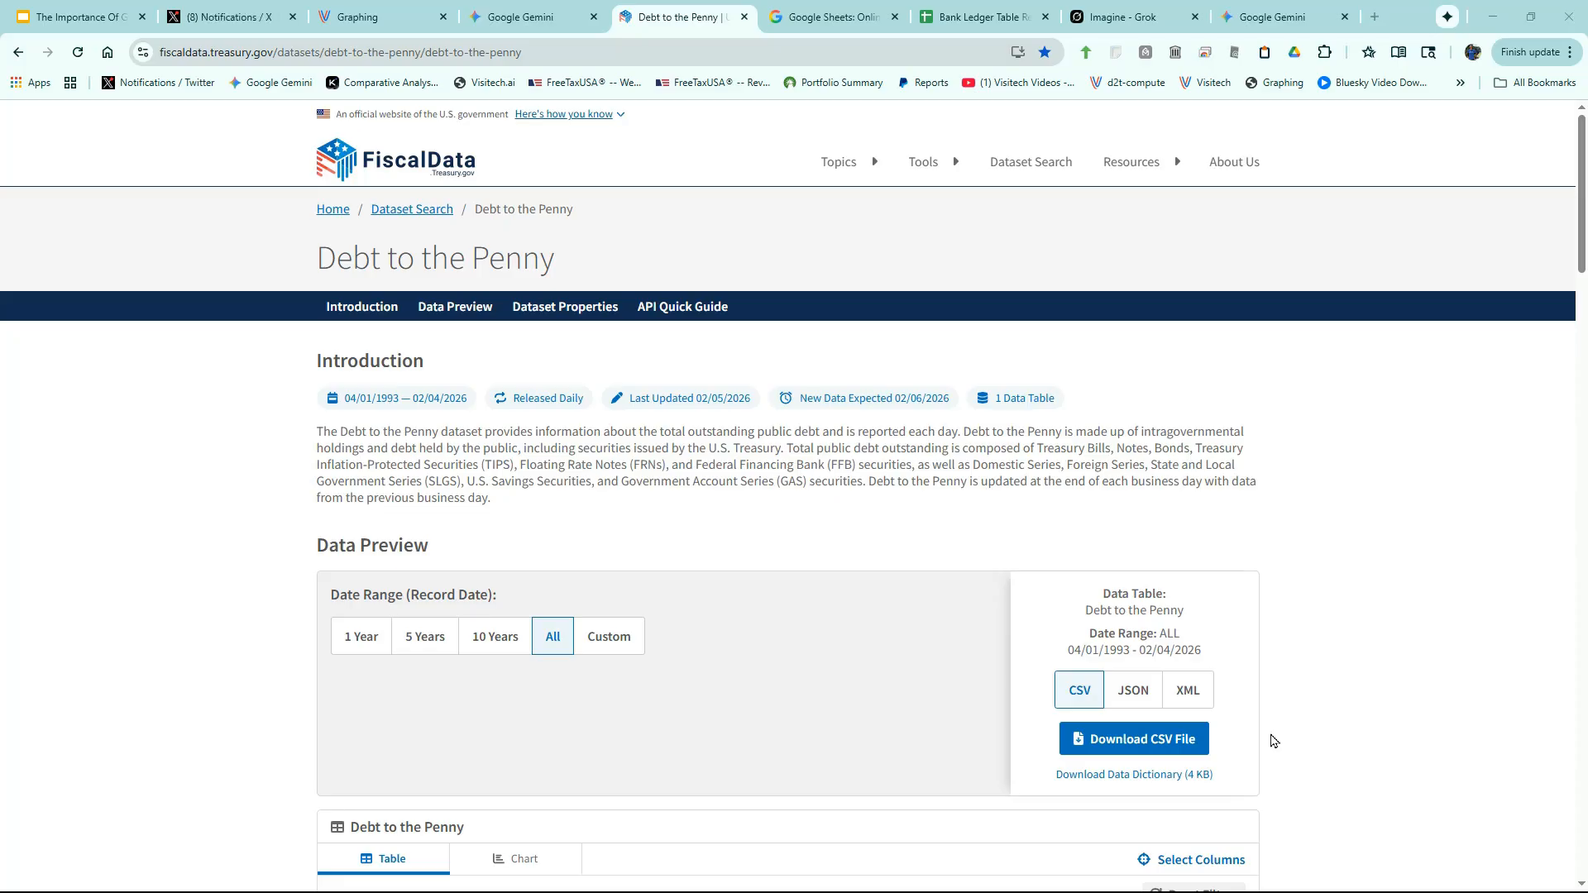
left_click(1155, 749)
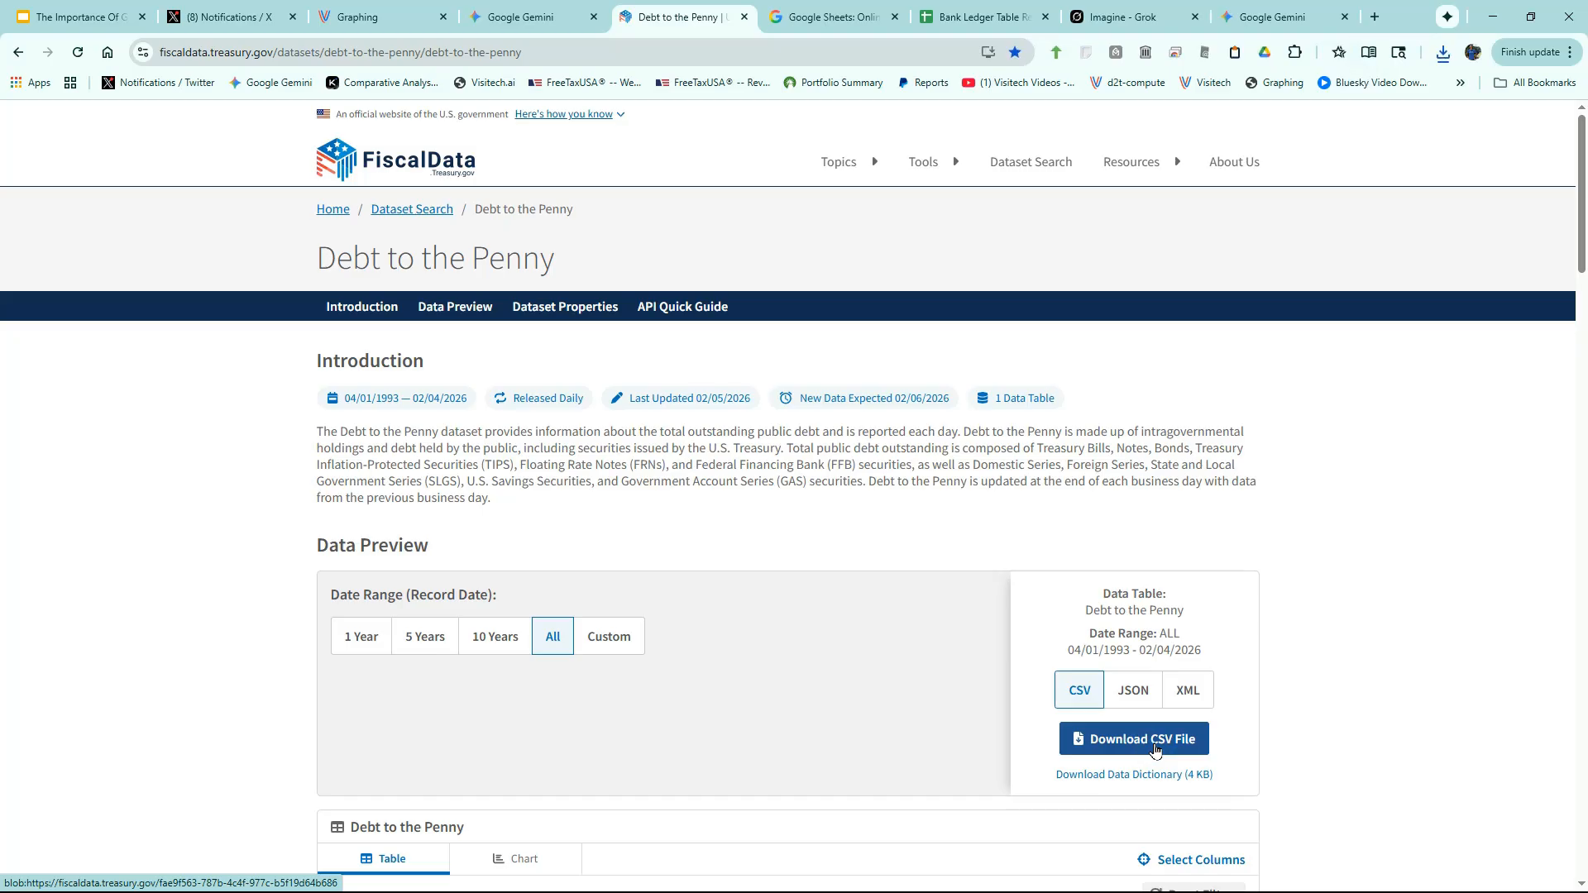
left_click(383, 17)
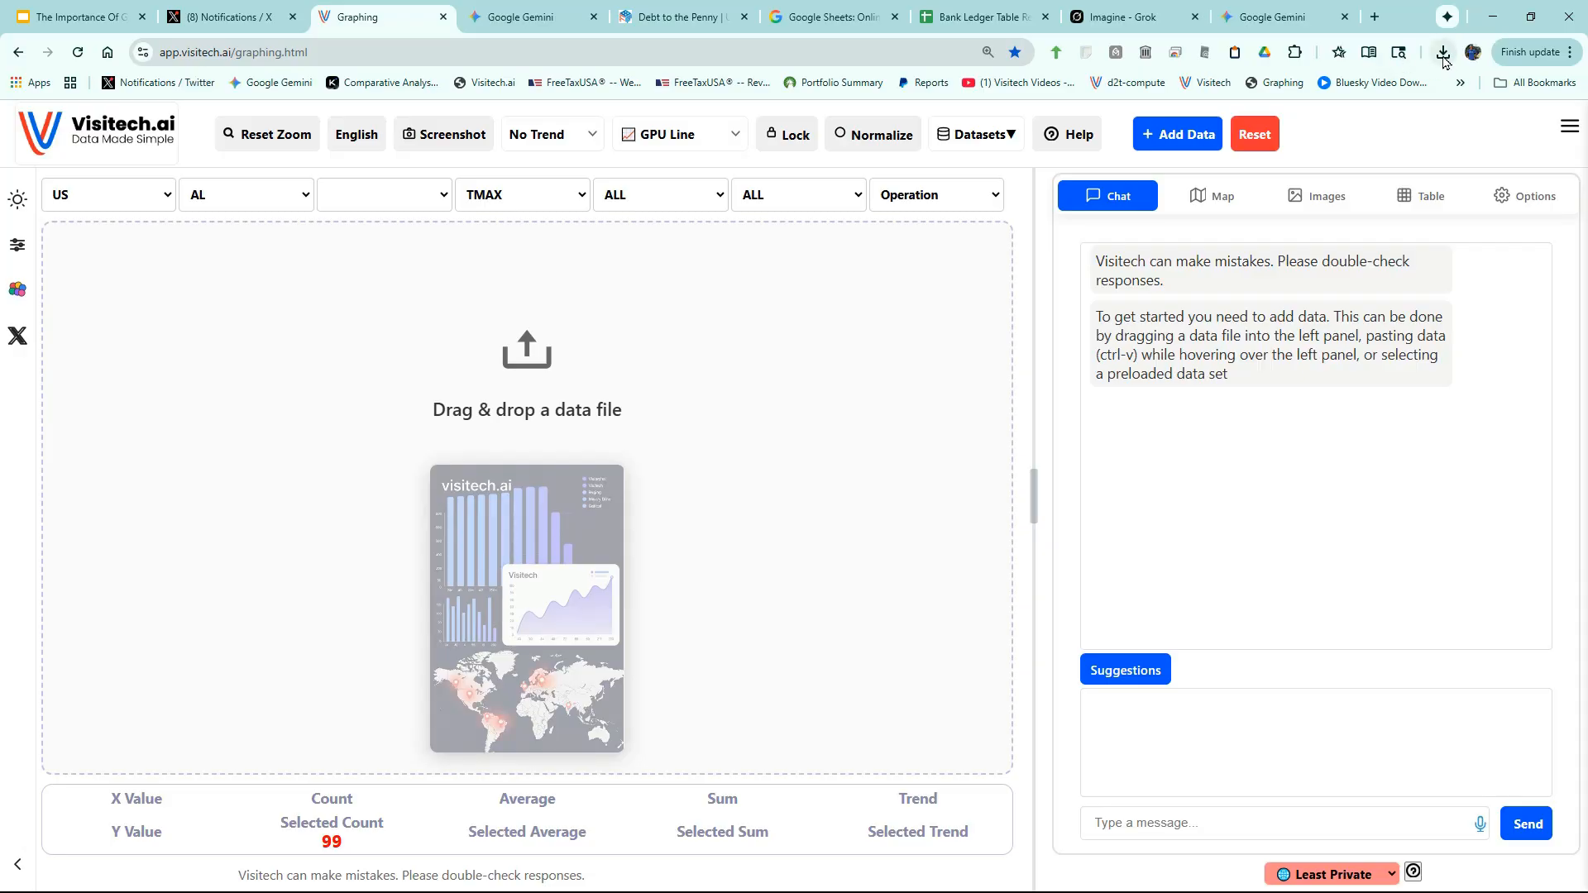
left_click(1443, 56)
- Load the Debt to the Penny CSV and remove the Intragovernmental_Holdings and Debt_Held_by_the_Public lines
left_click_drag(1294, 124, 568, 403)
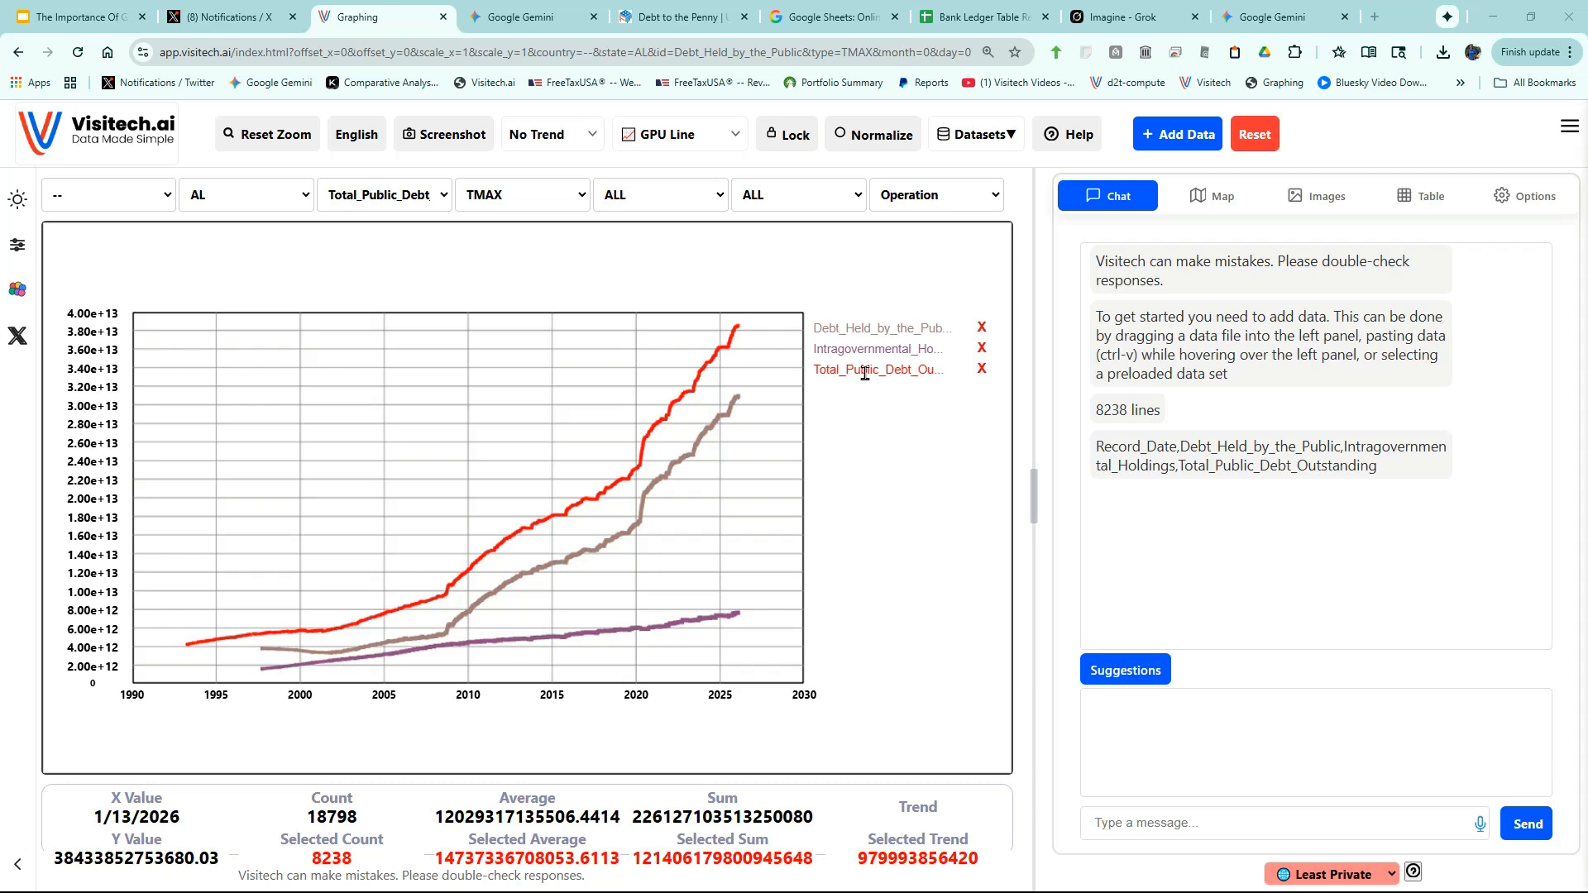
left_click(851, 351)
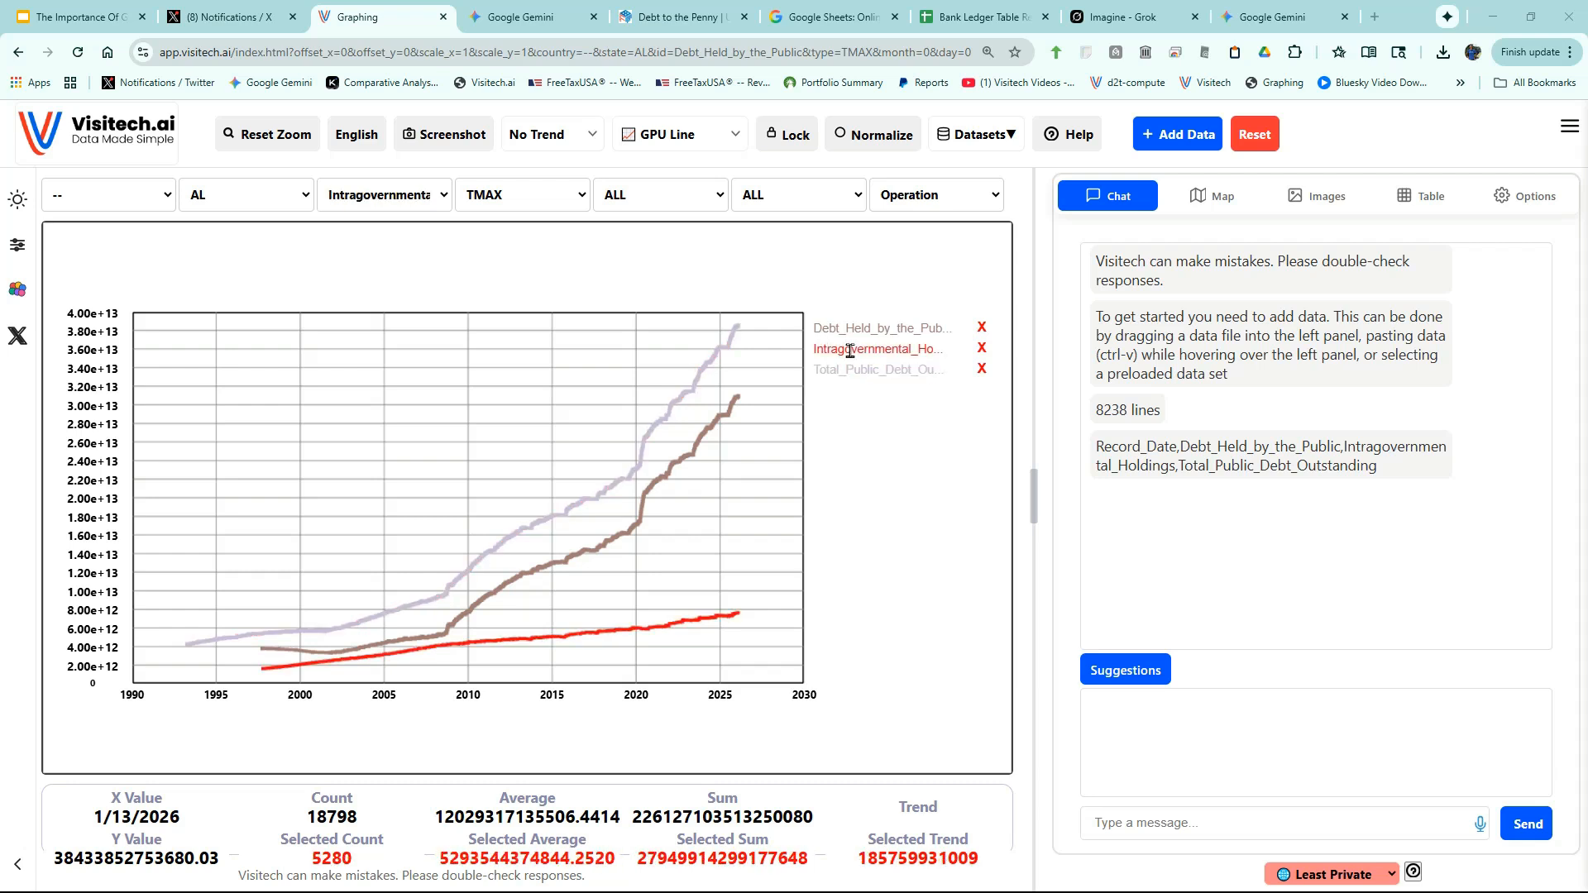
left_click(843, 330)
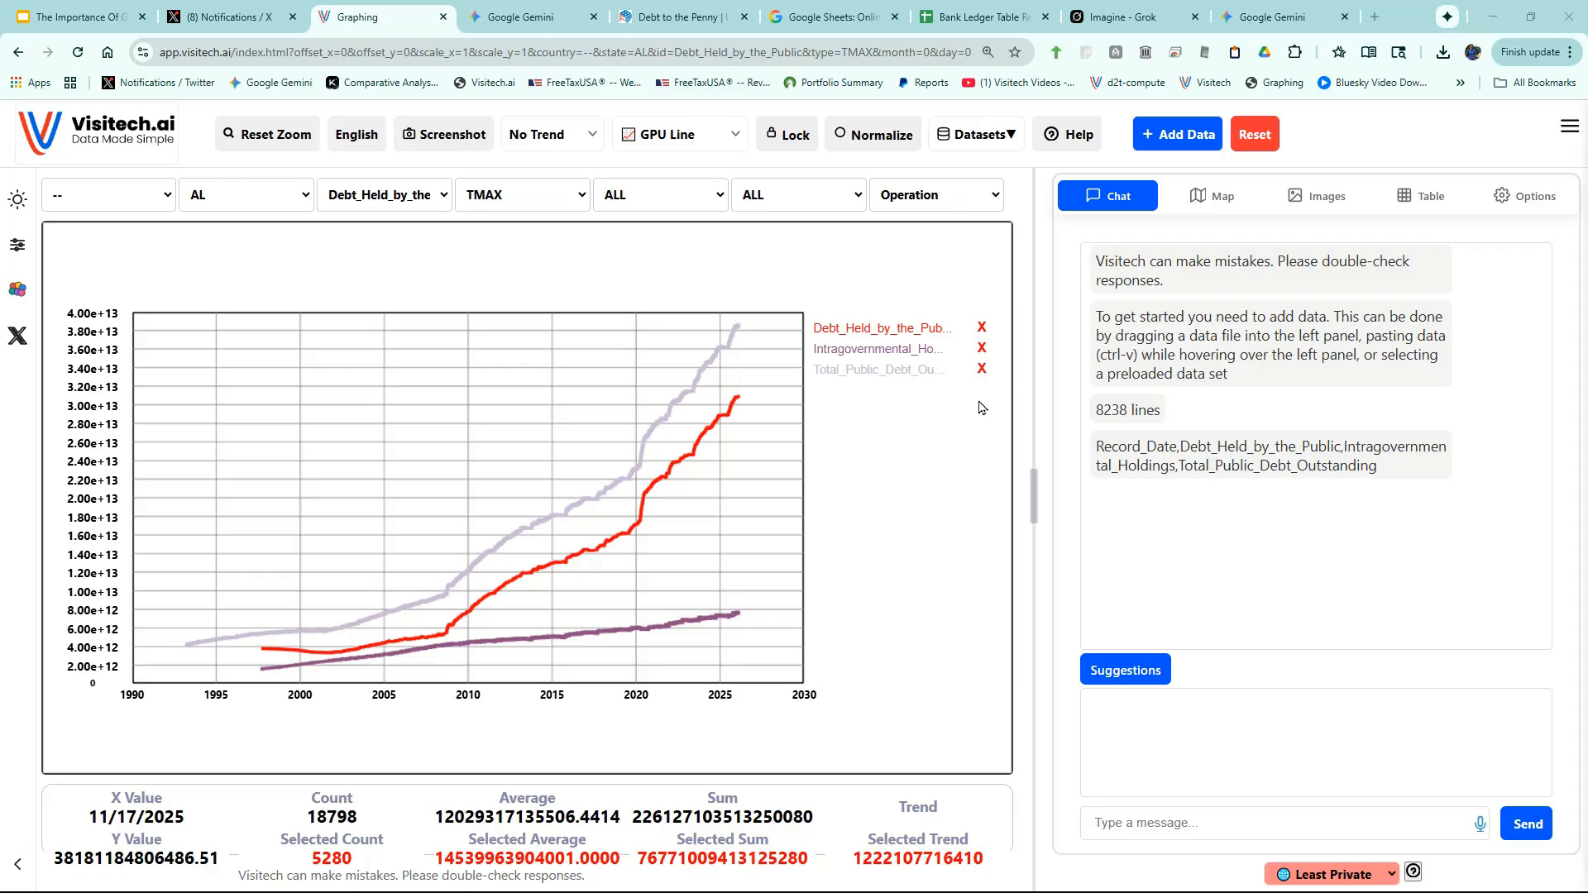
left_click(970, 368)
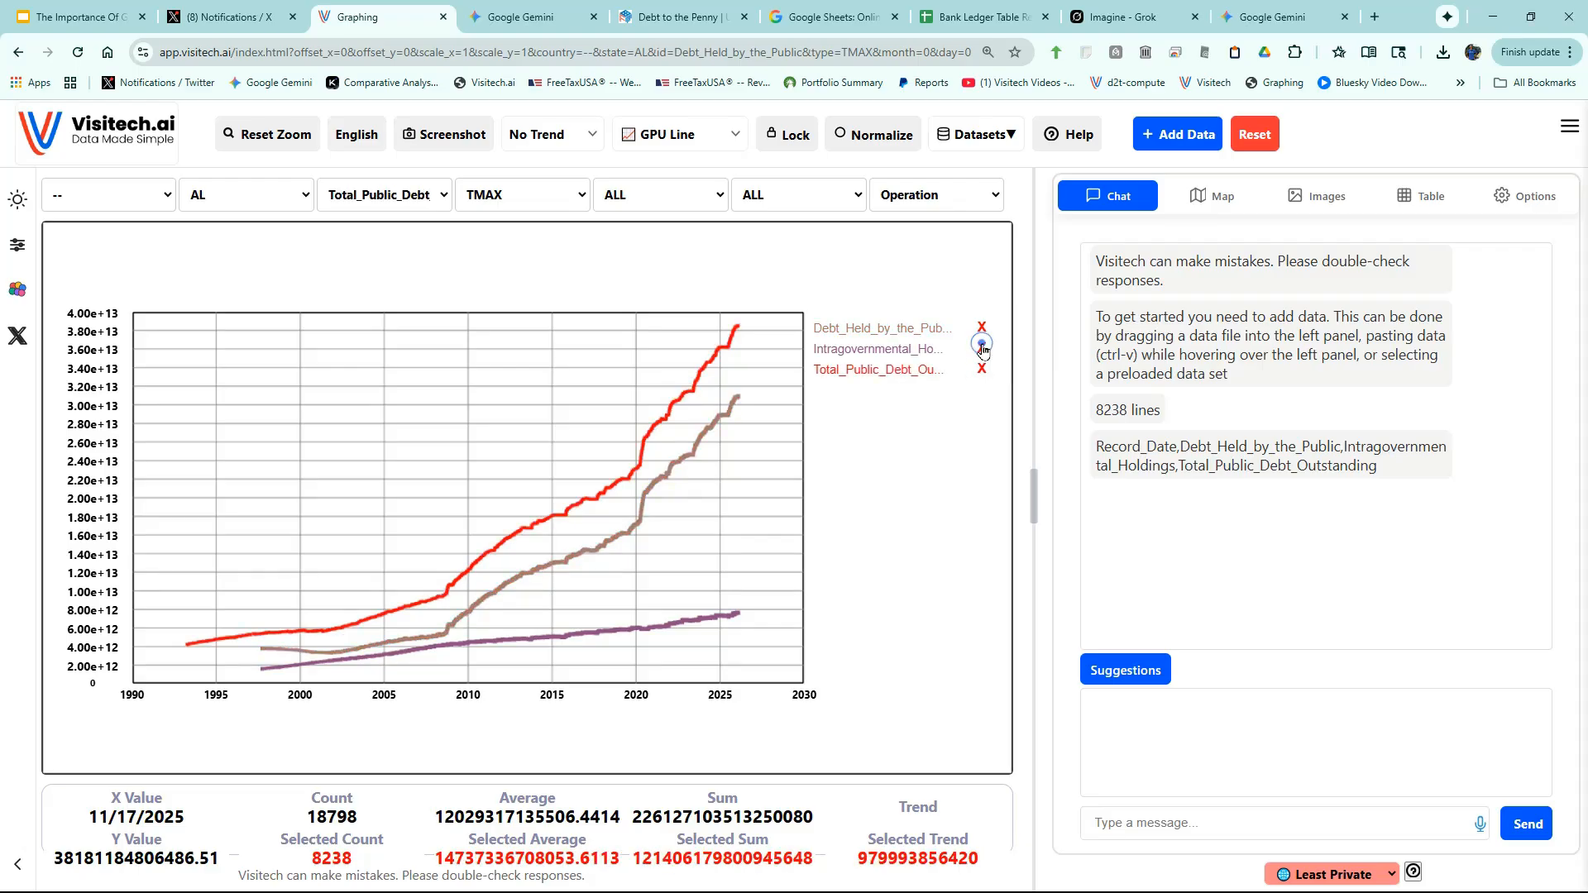
left_click(982, 348)
left_click(983, 329)
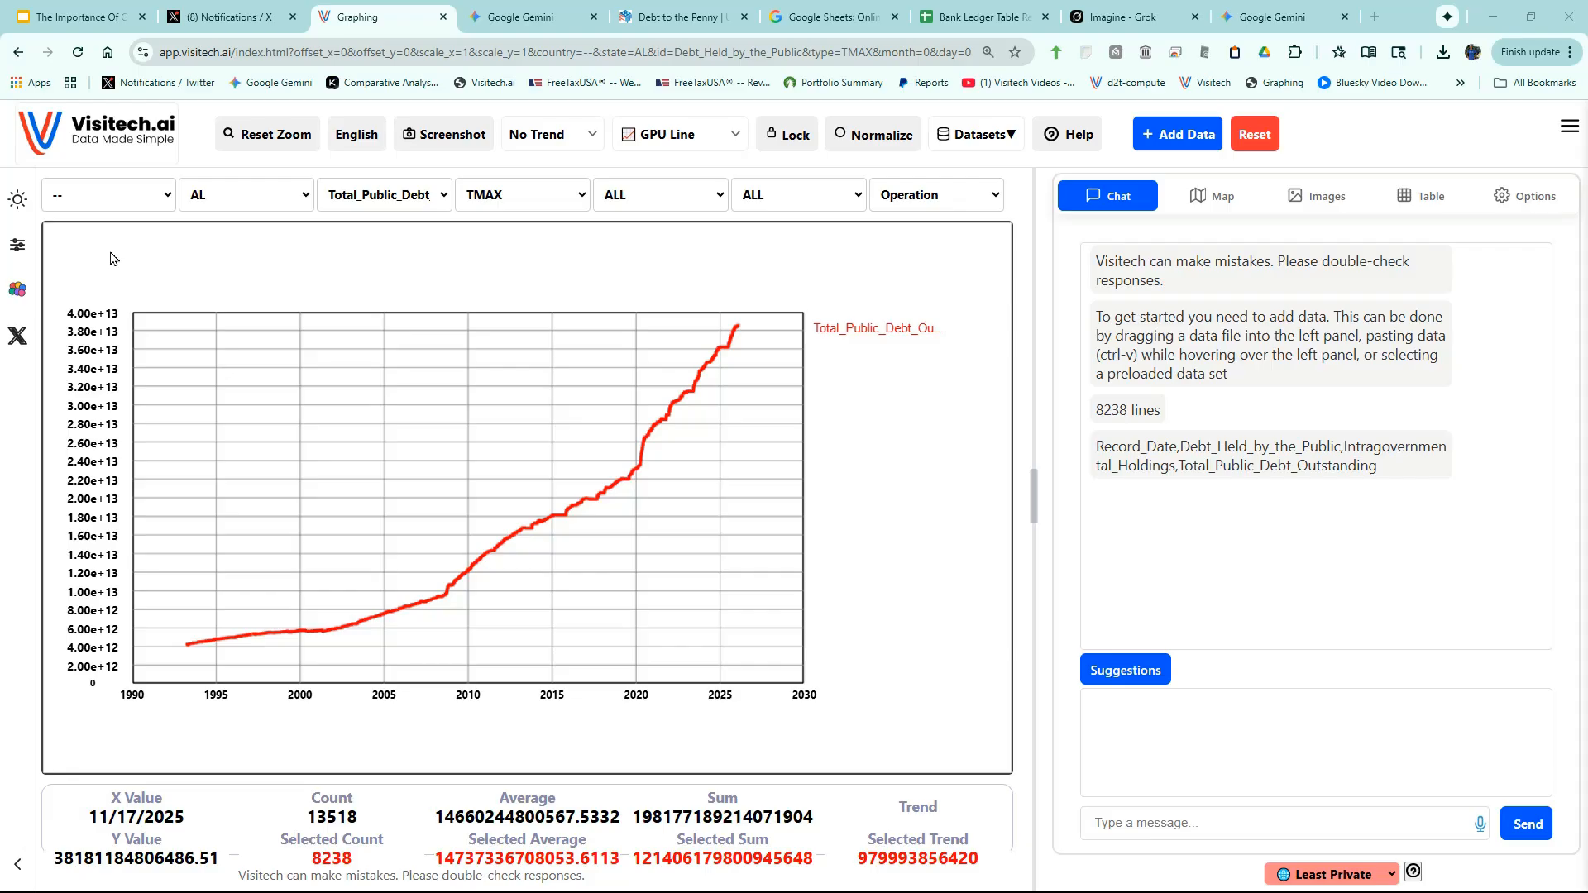
- Apply the dark theme and make Total_Public_Debt_Outstanding the active series
left_click(18, 200)
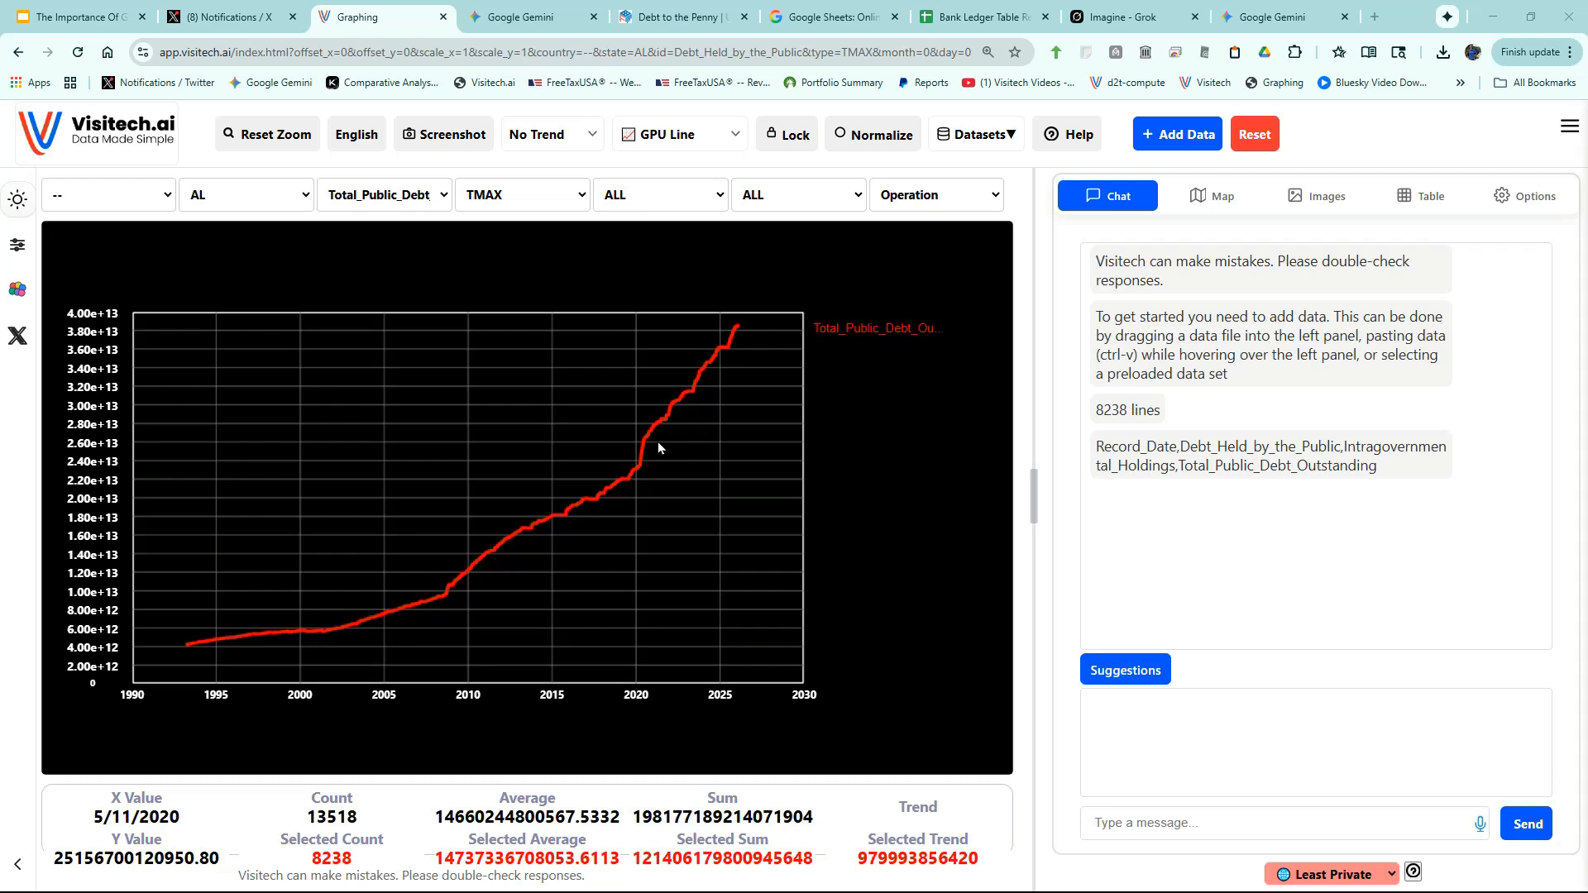
mouse_move(646, 437)
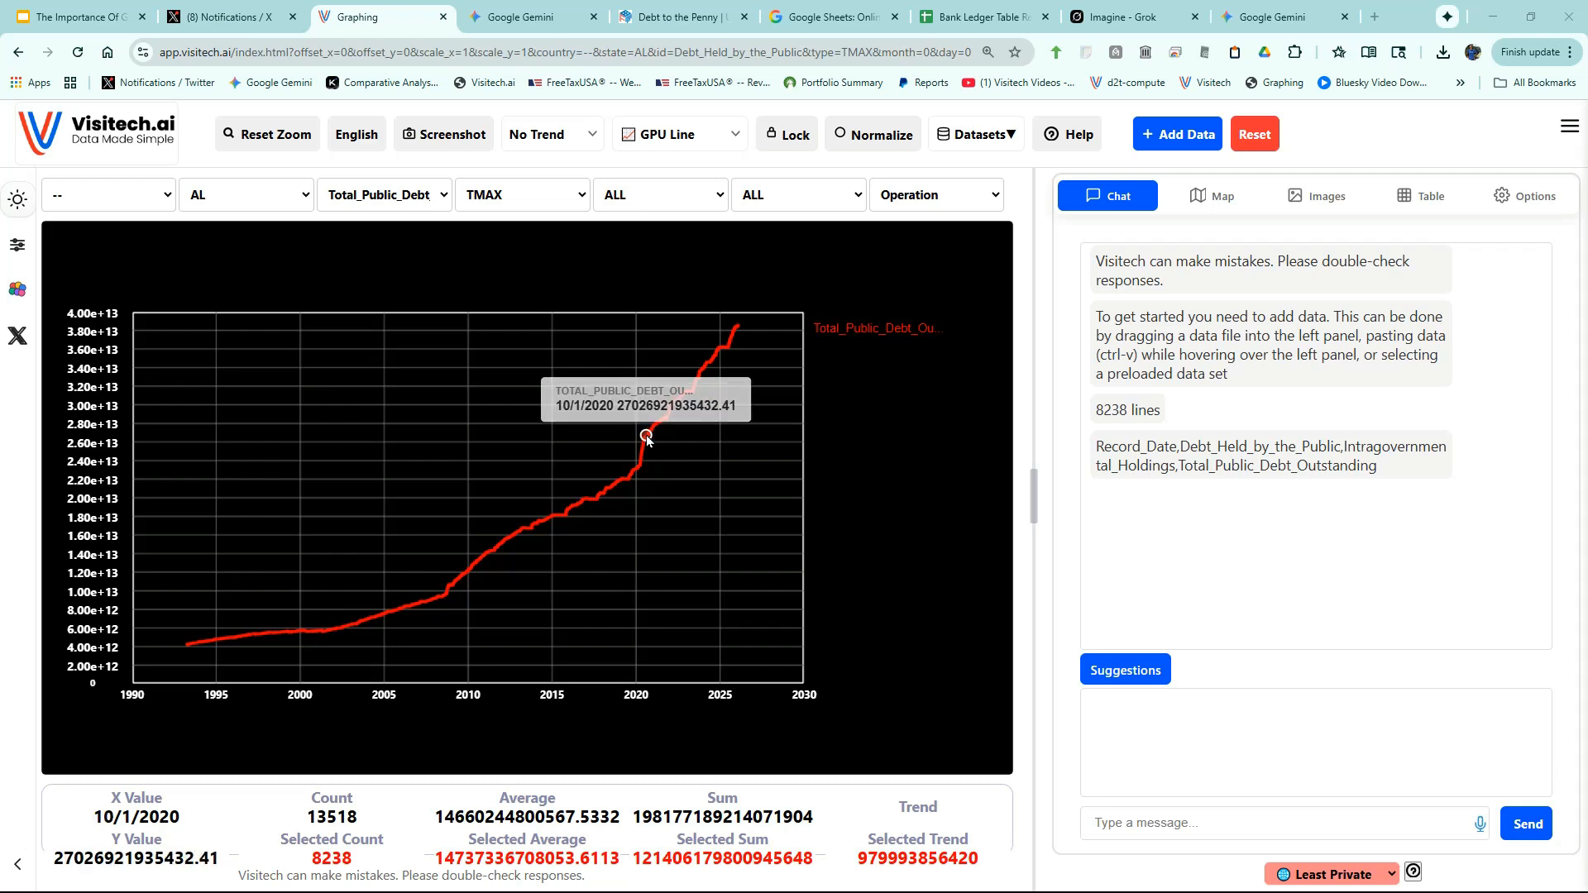
left_click(647, 438)
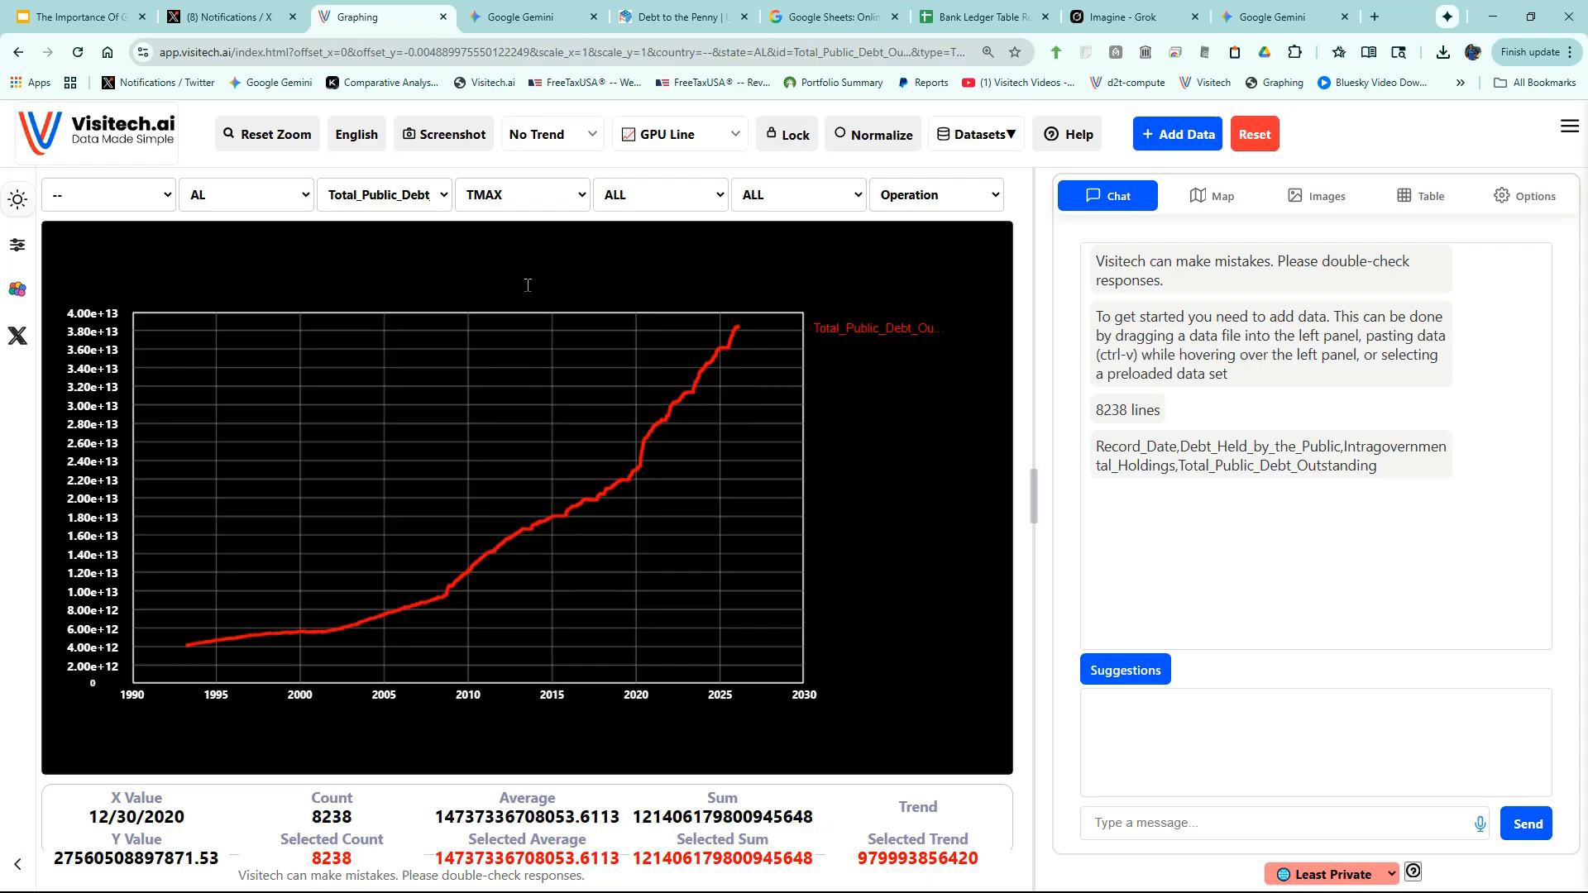
- Title the debt chart 'US National Debt'
left_click(528, 284)
type("U")
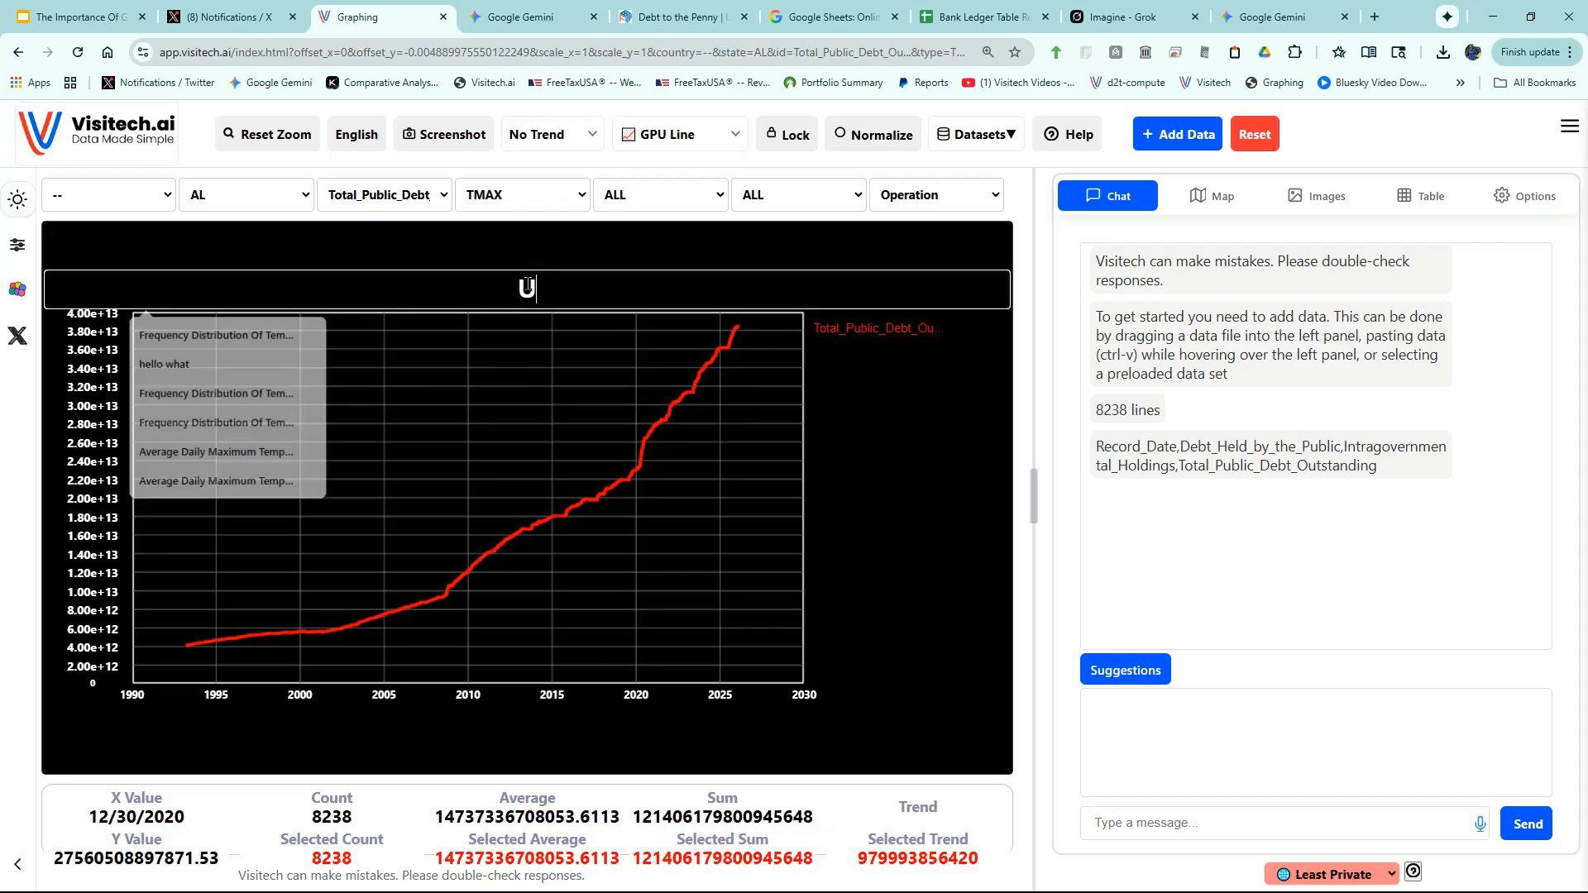
type("S Natio")
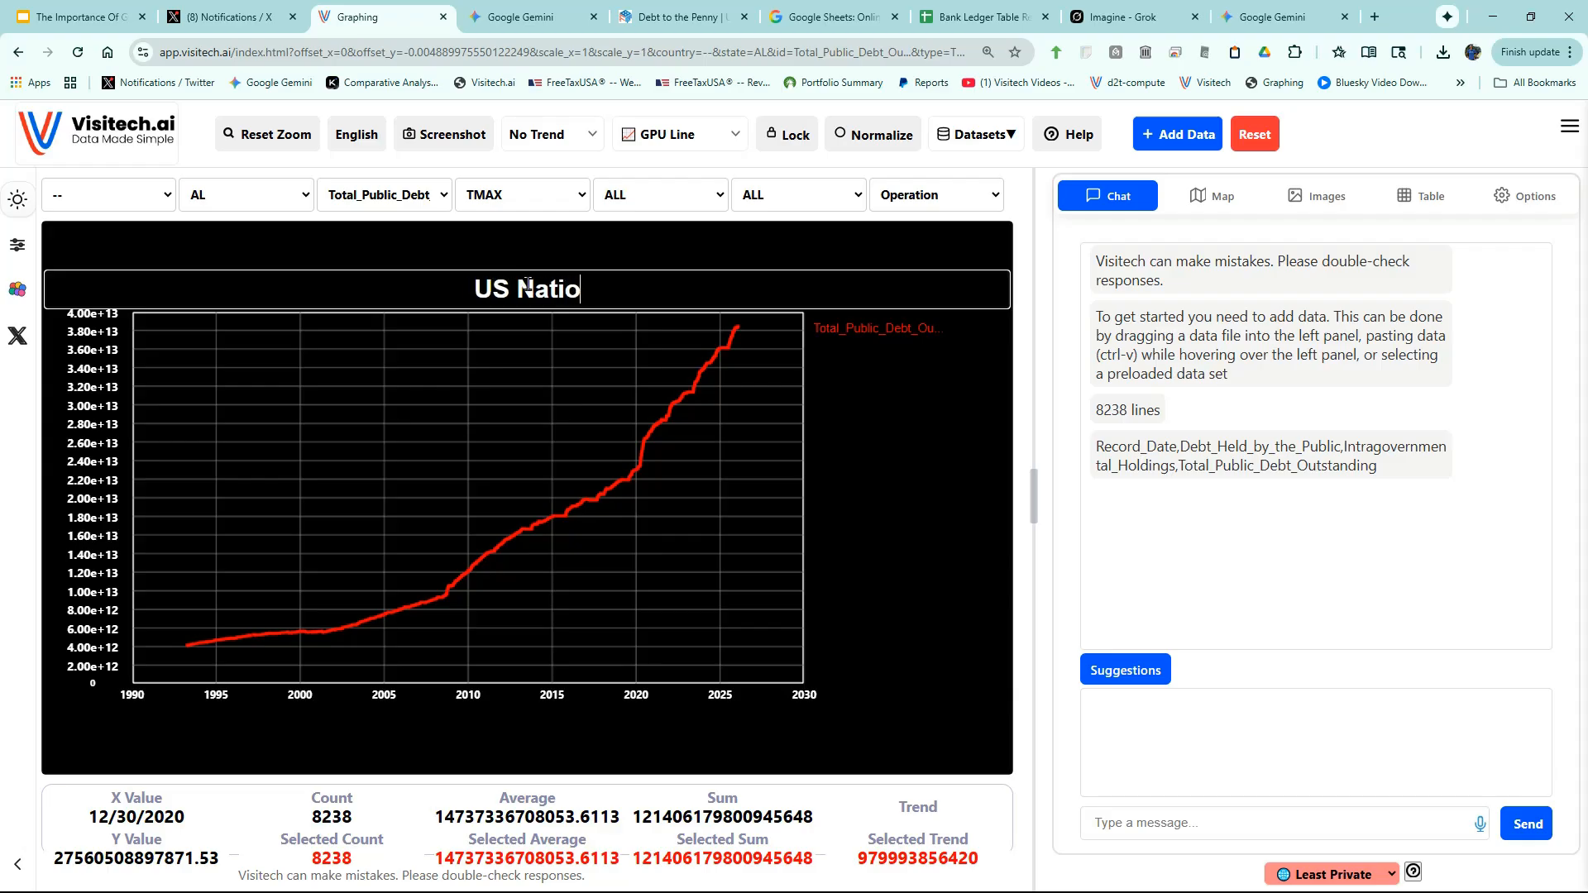
type("nal Debt")
key("Return")
- Zoom into the 2016–2023 debt curve, restore the full 1990–2030 range, and show data operations
left_click_drag(571, 382, 695, 544)
scroll(527, 485, "up", 5)
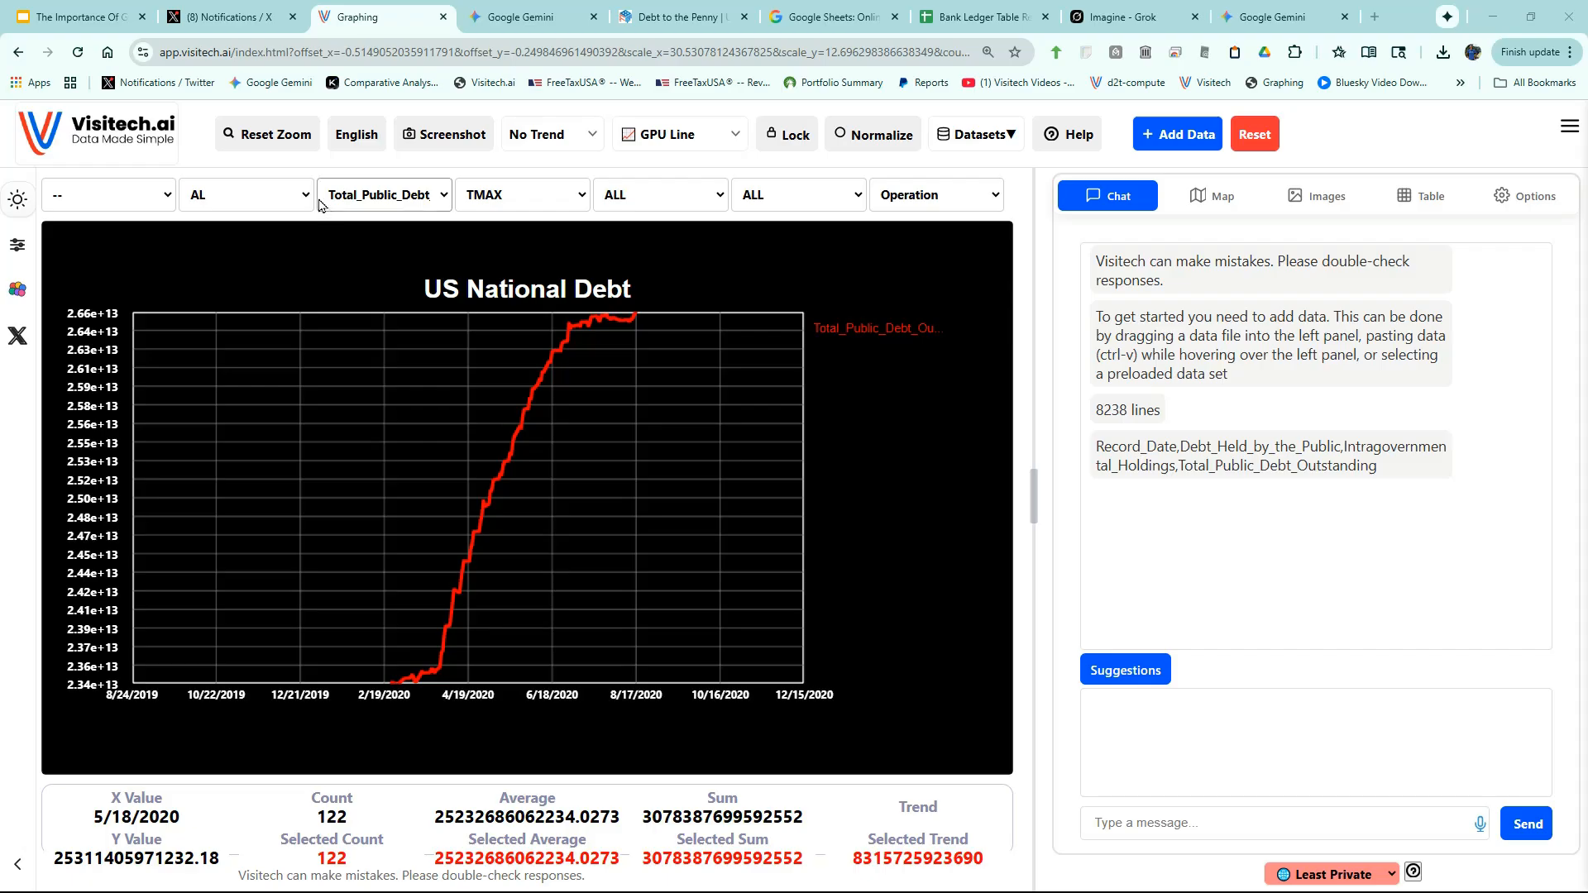
left_click(281, 137)
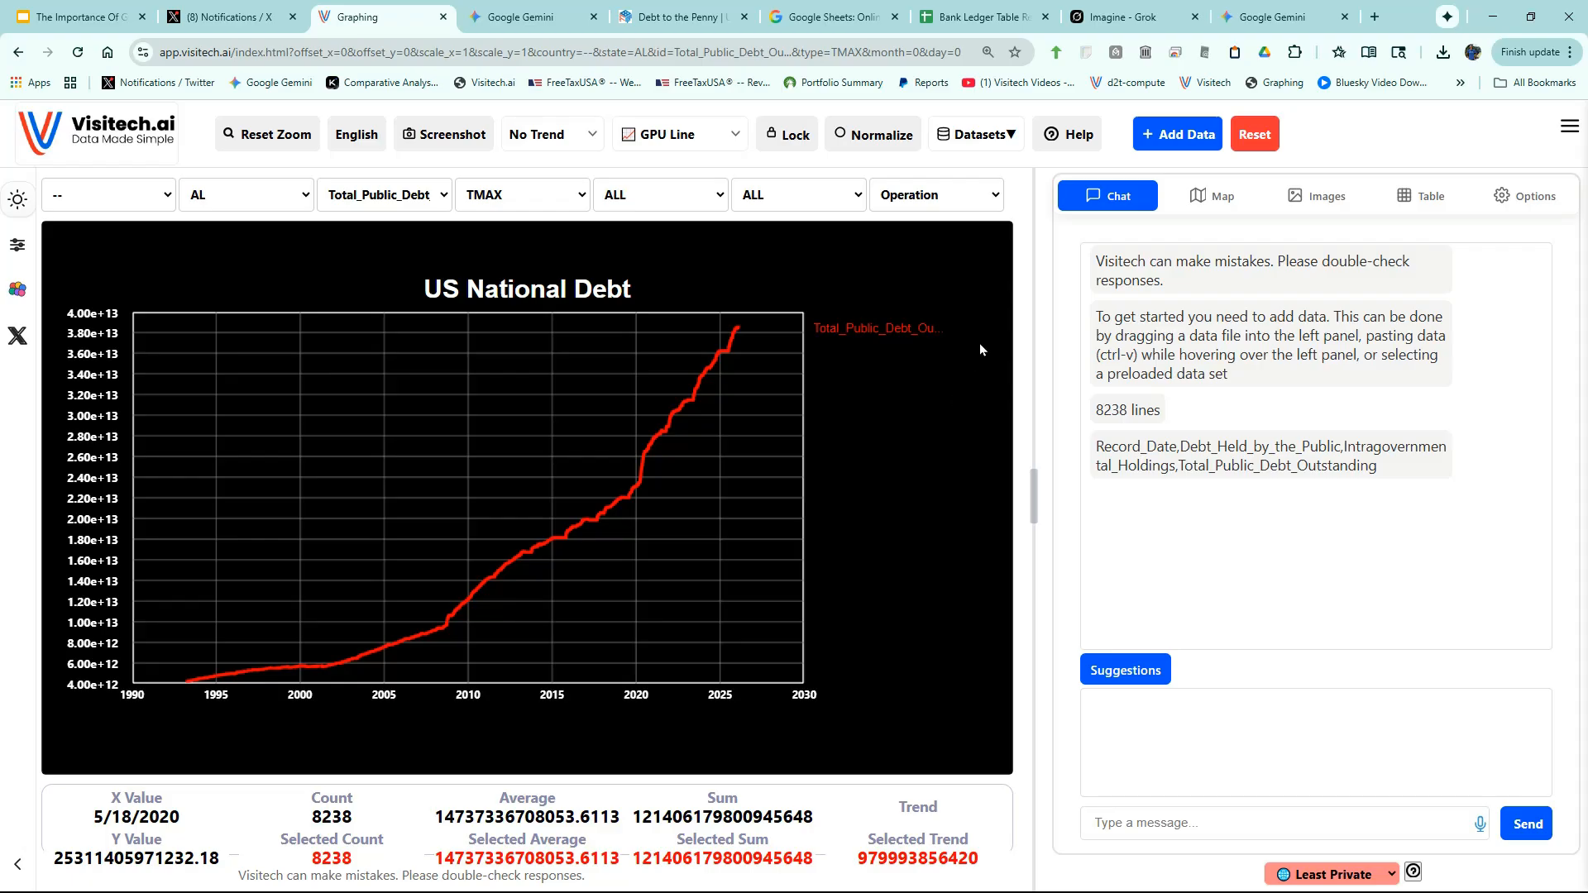
left_click(936, 197)
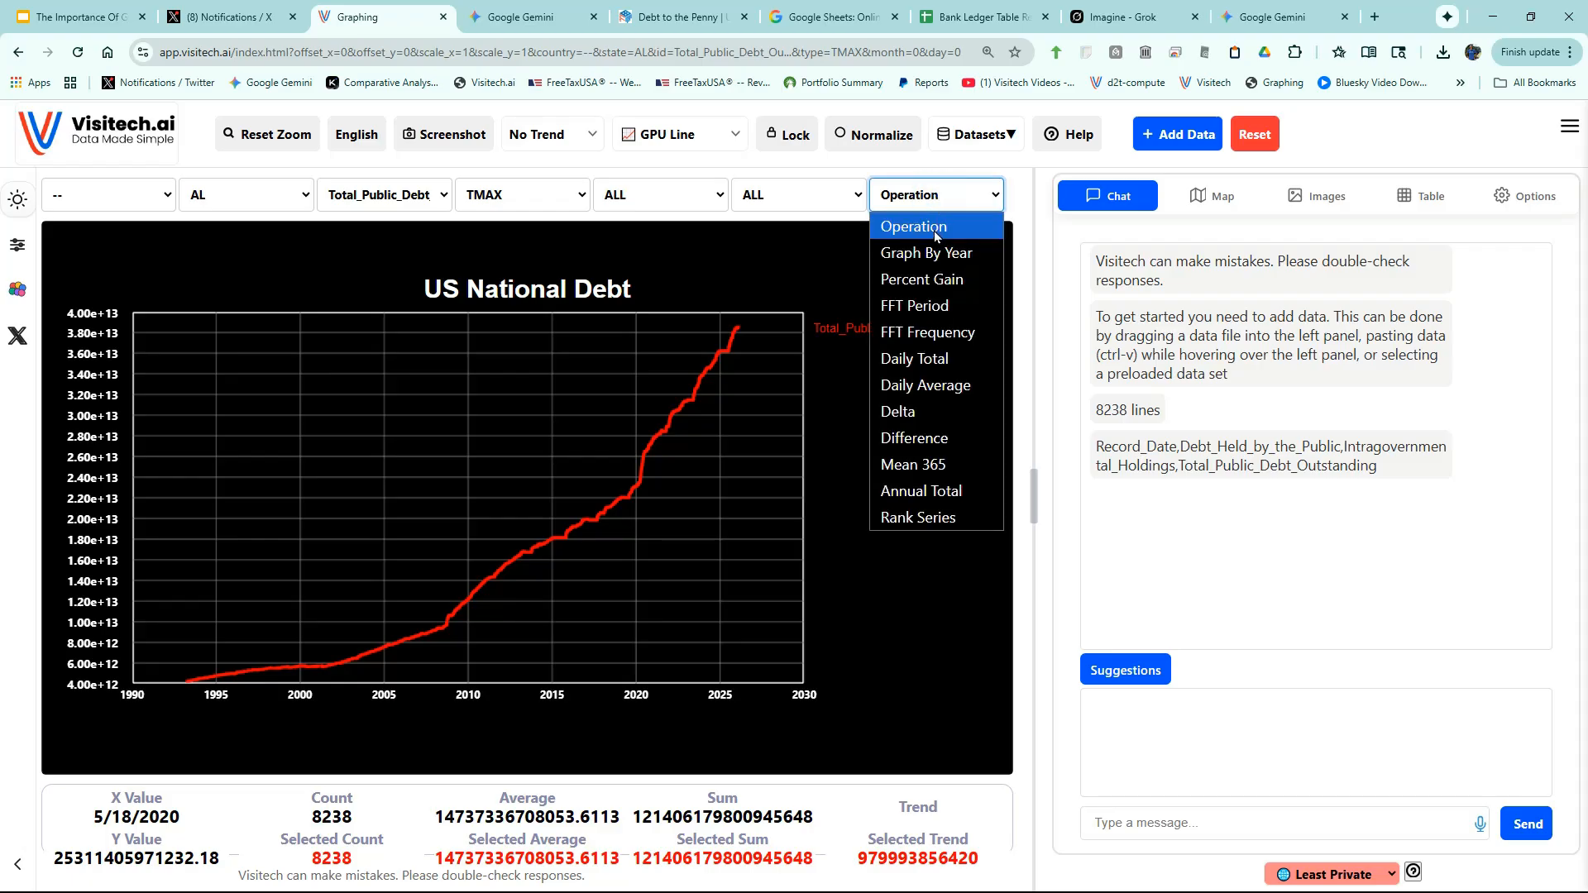
- Plot the debt as one line per year and highlight the 2020, 2025, 2023 and 2008 averages
left_click(931, 254)
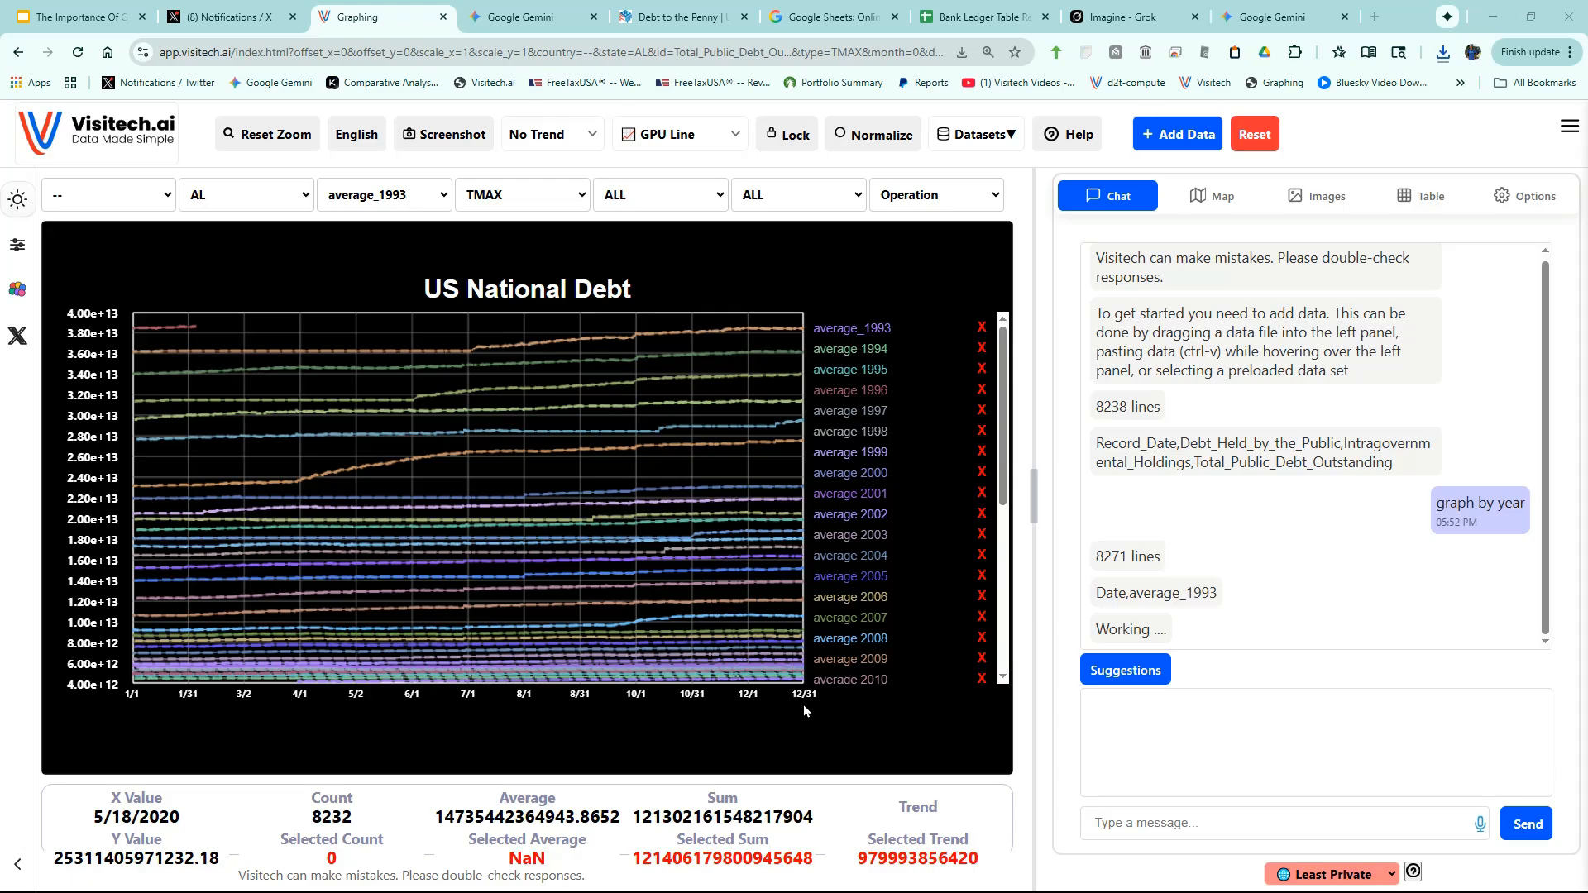
left_click(469, 458)
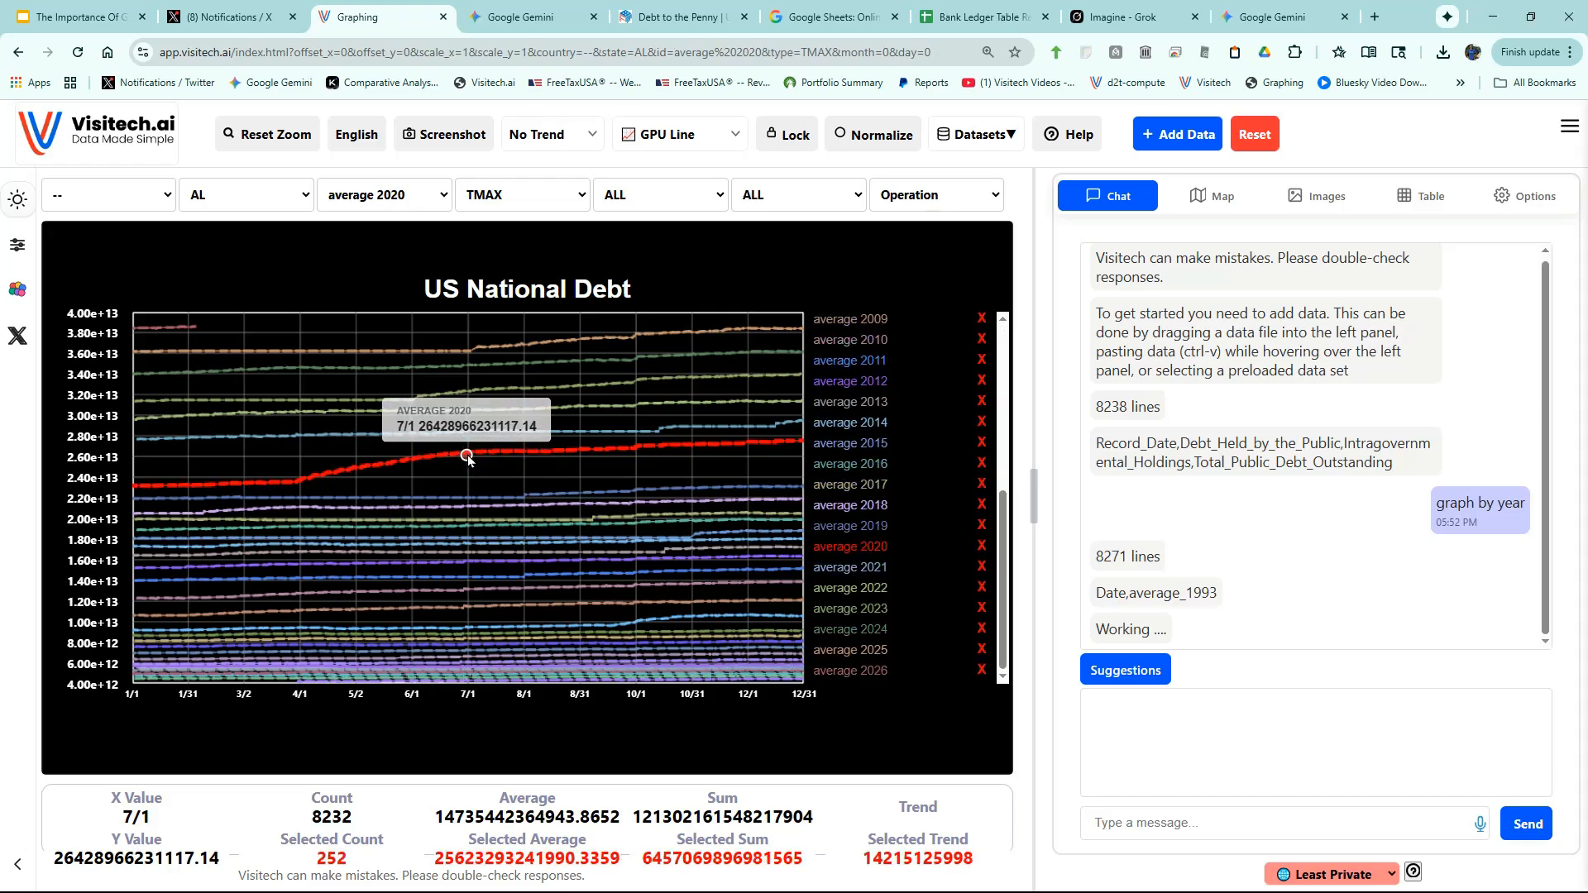
left_click(493, 350)
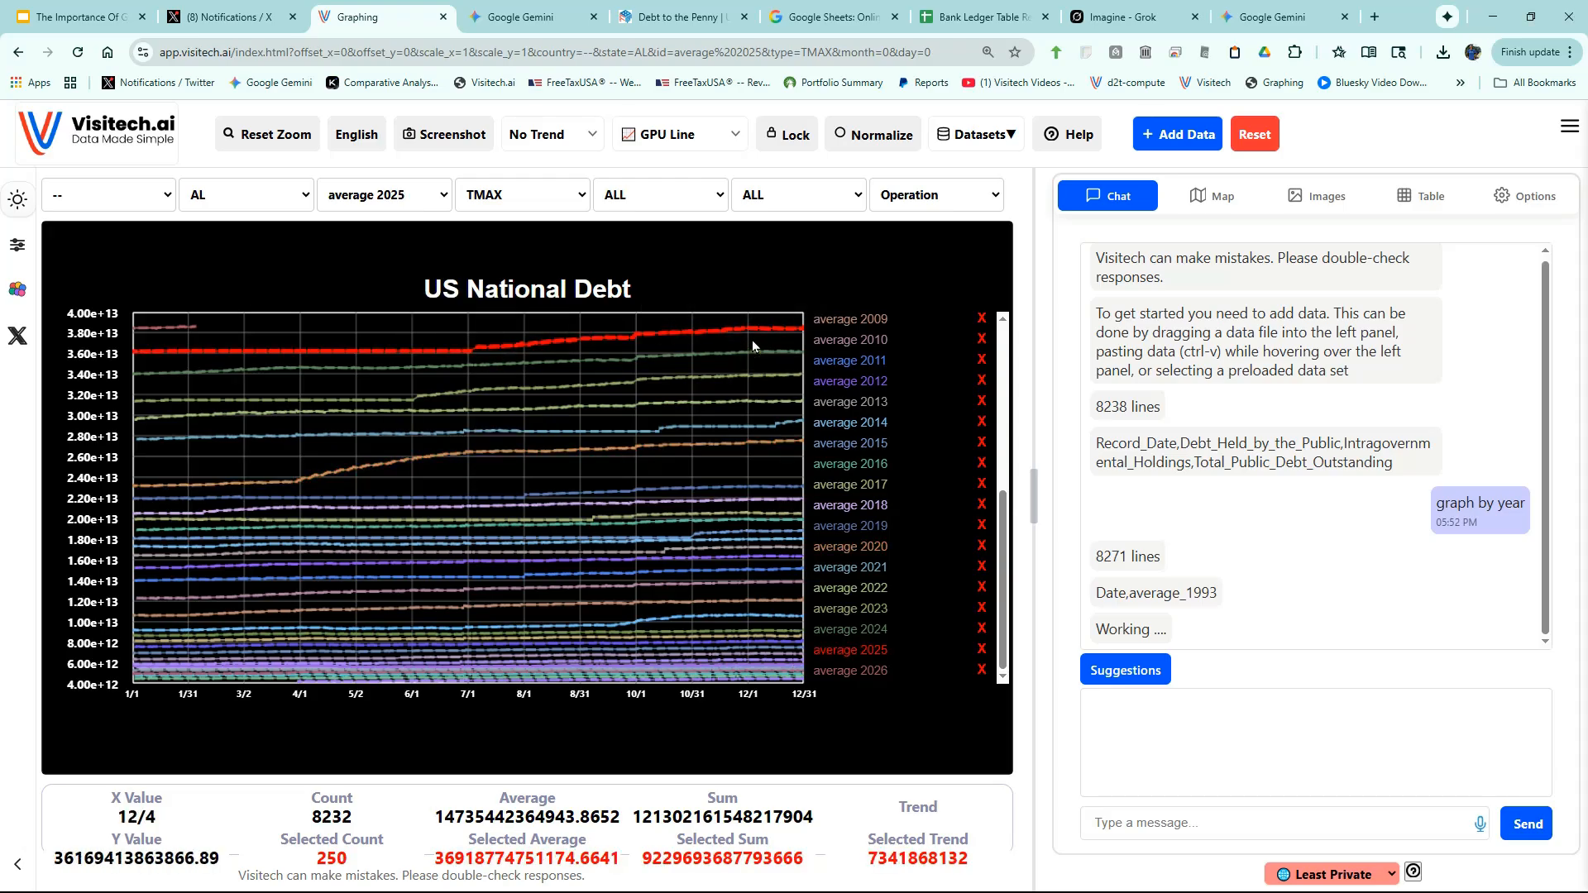
left_click(488, 394)
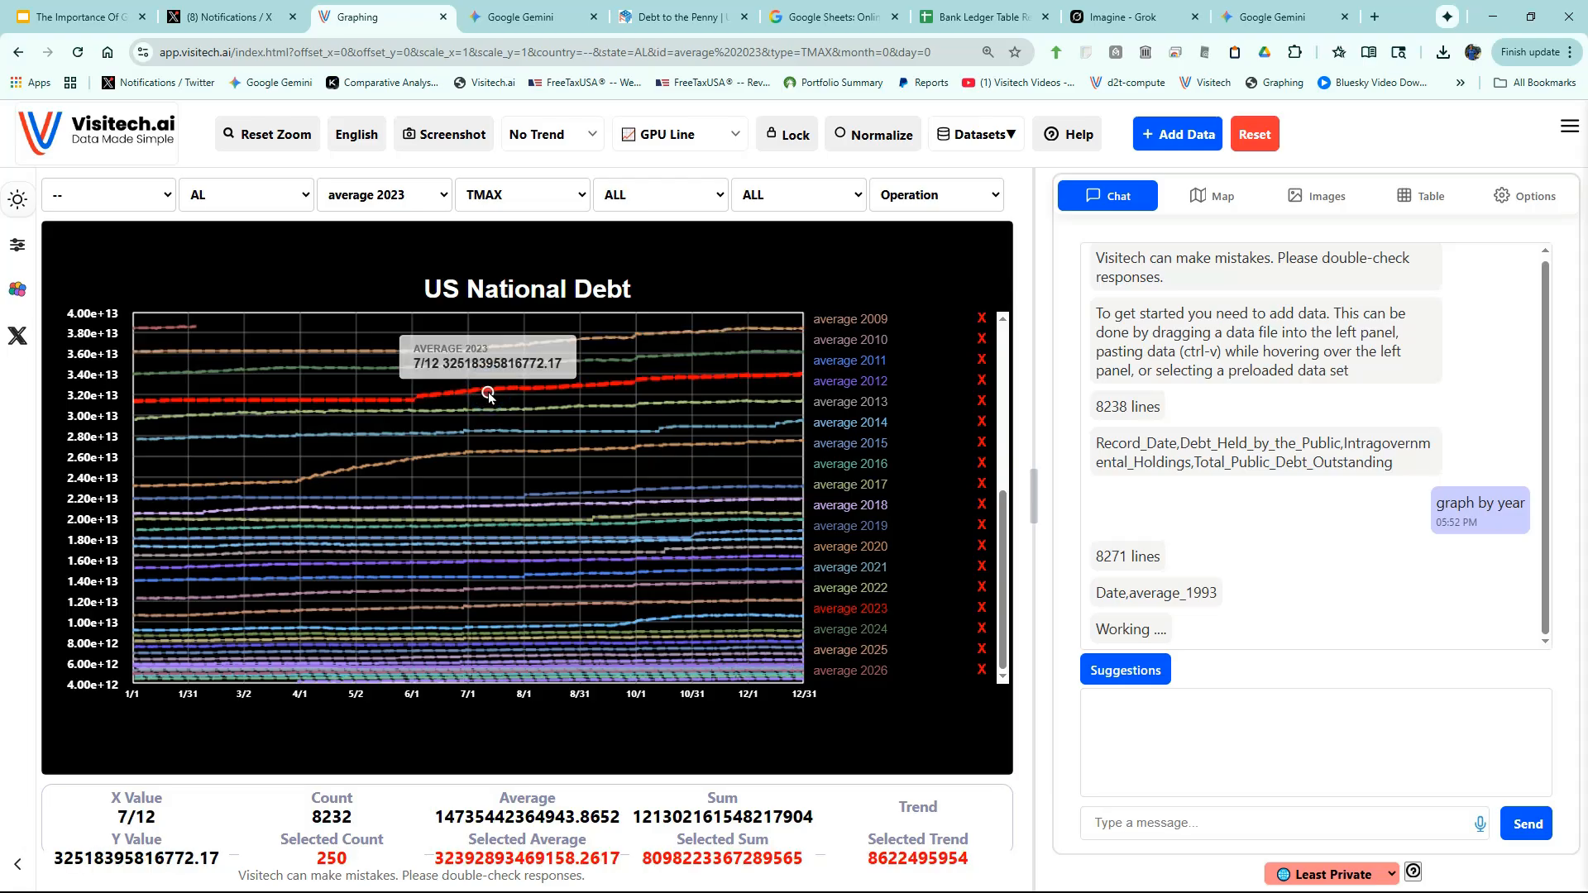
left_click(679, 619)
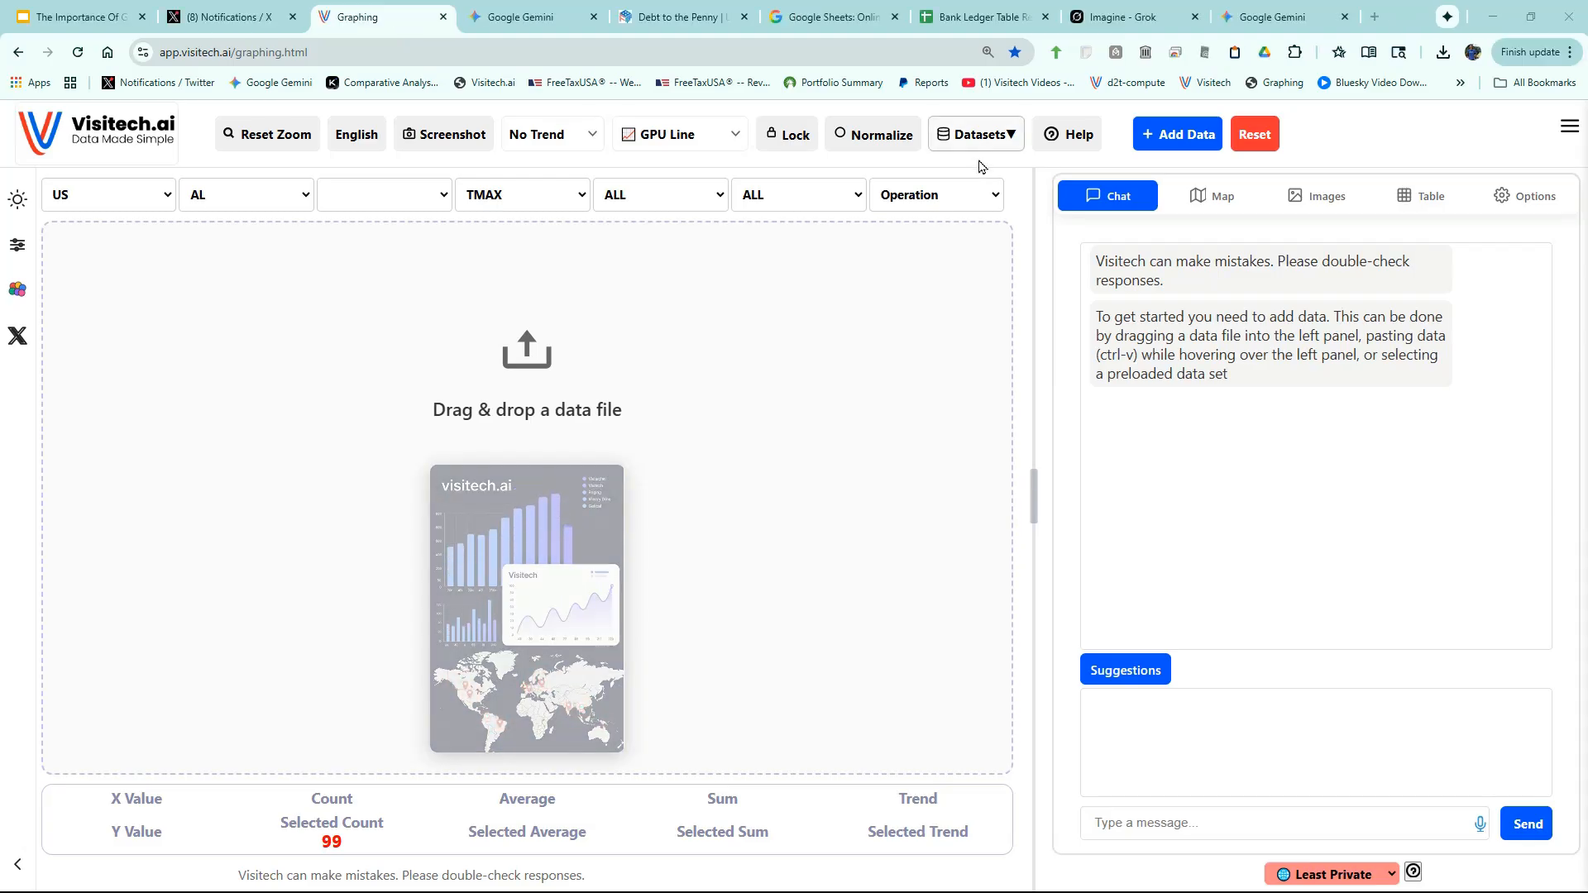
- Load Sample Sales Data from the Business > Sales dataset category
left_click(987, 138)
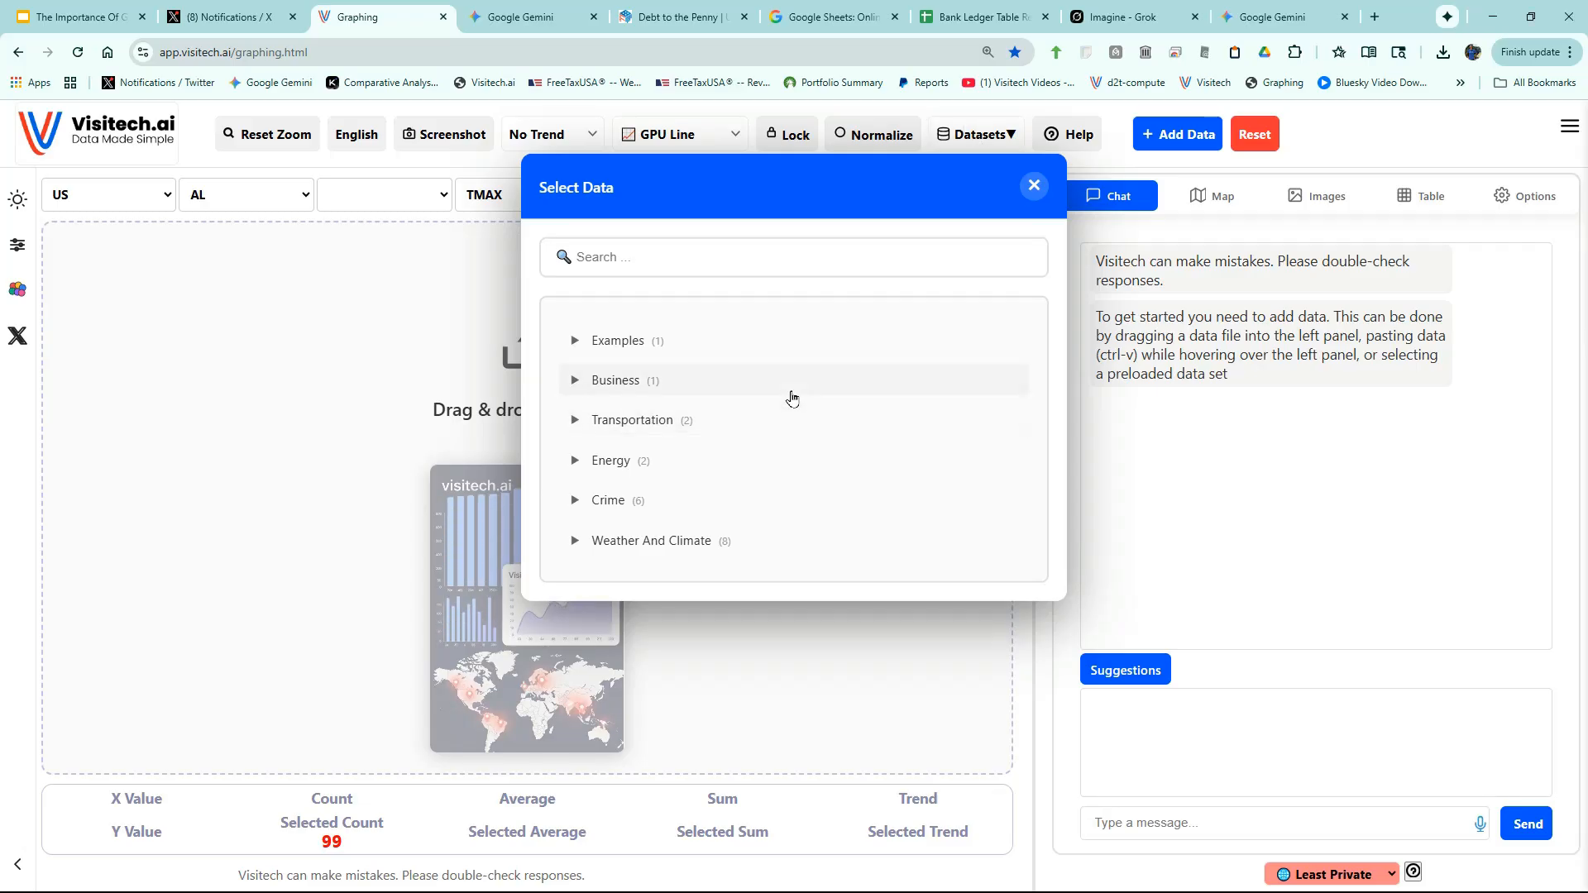
left_click(577, 381)
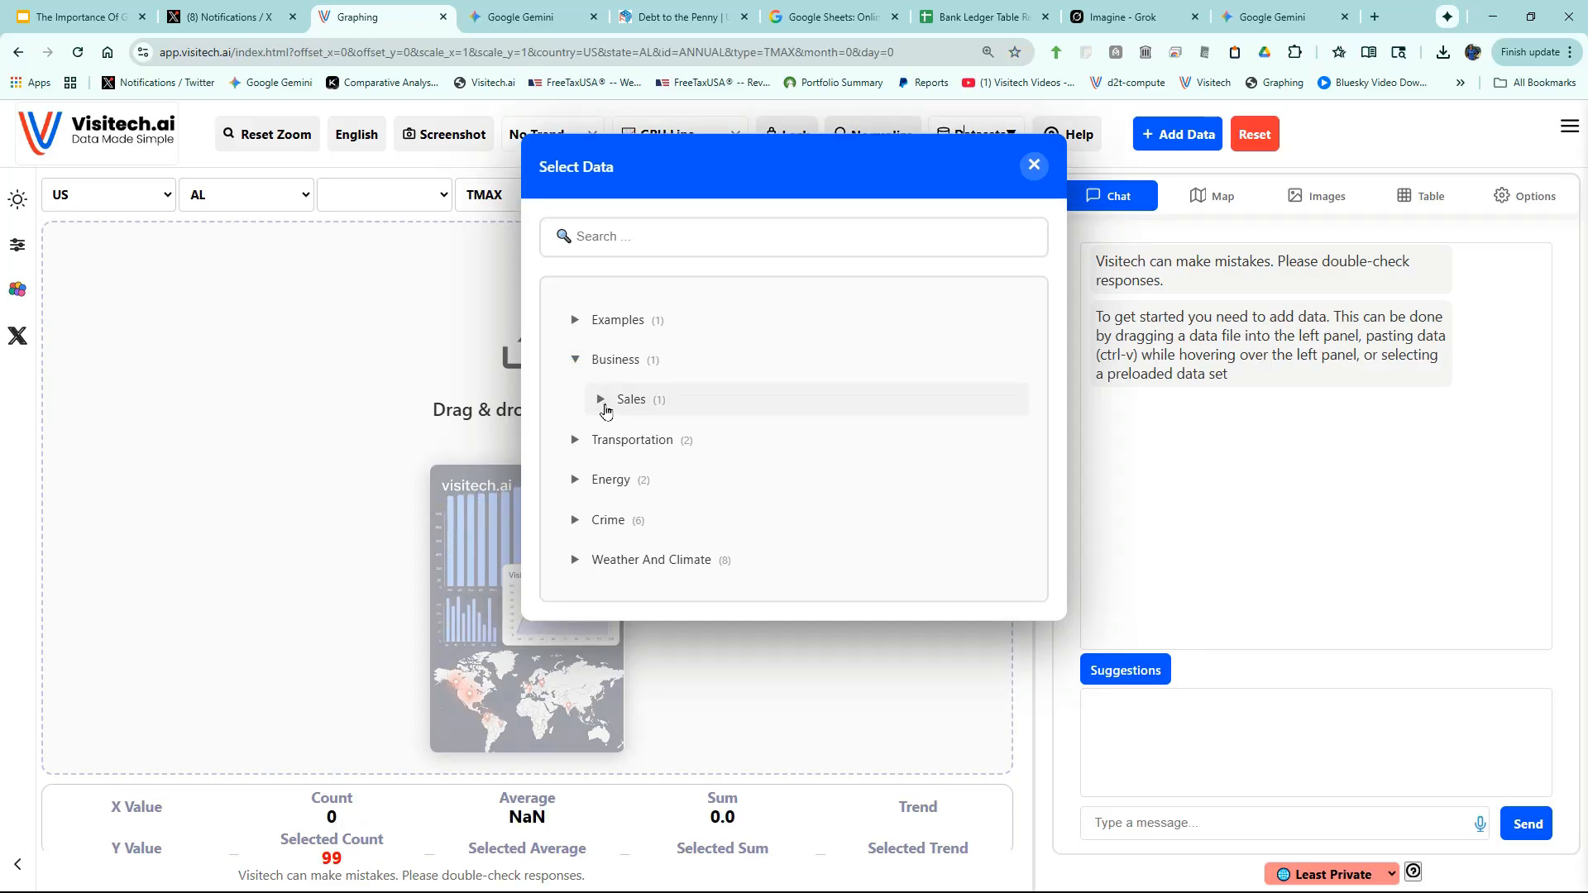
left_click(611, 404)
left_click(667, 422)
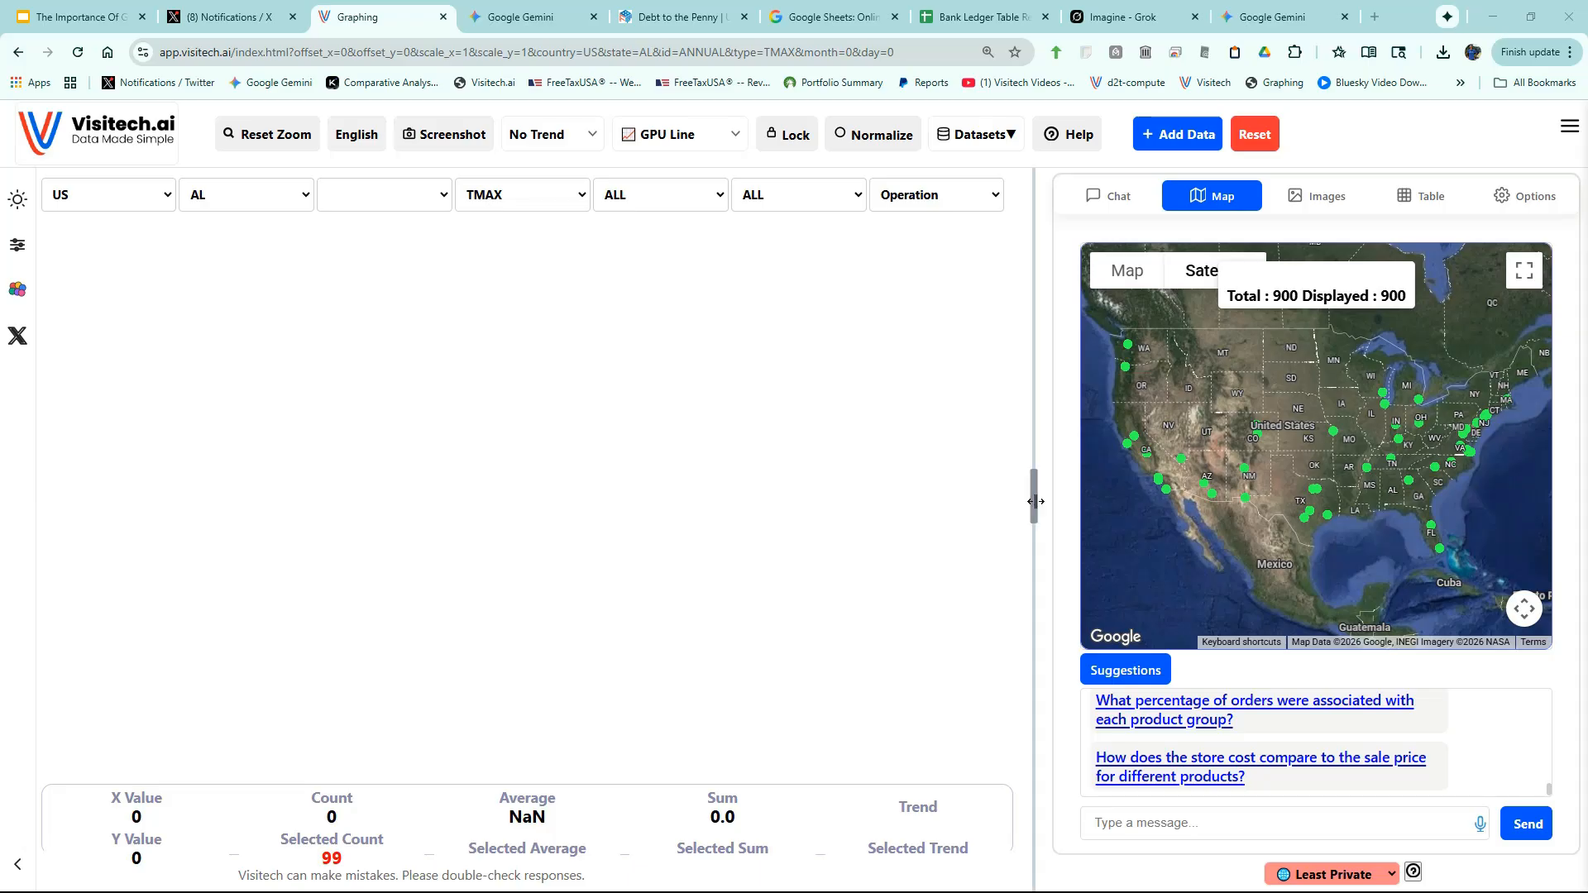
- Widen the map panel and pick the 'margin per customer' suggested question
left_click_drag(1036, 502, 780, 459)
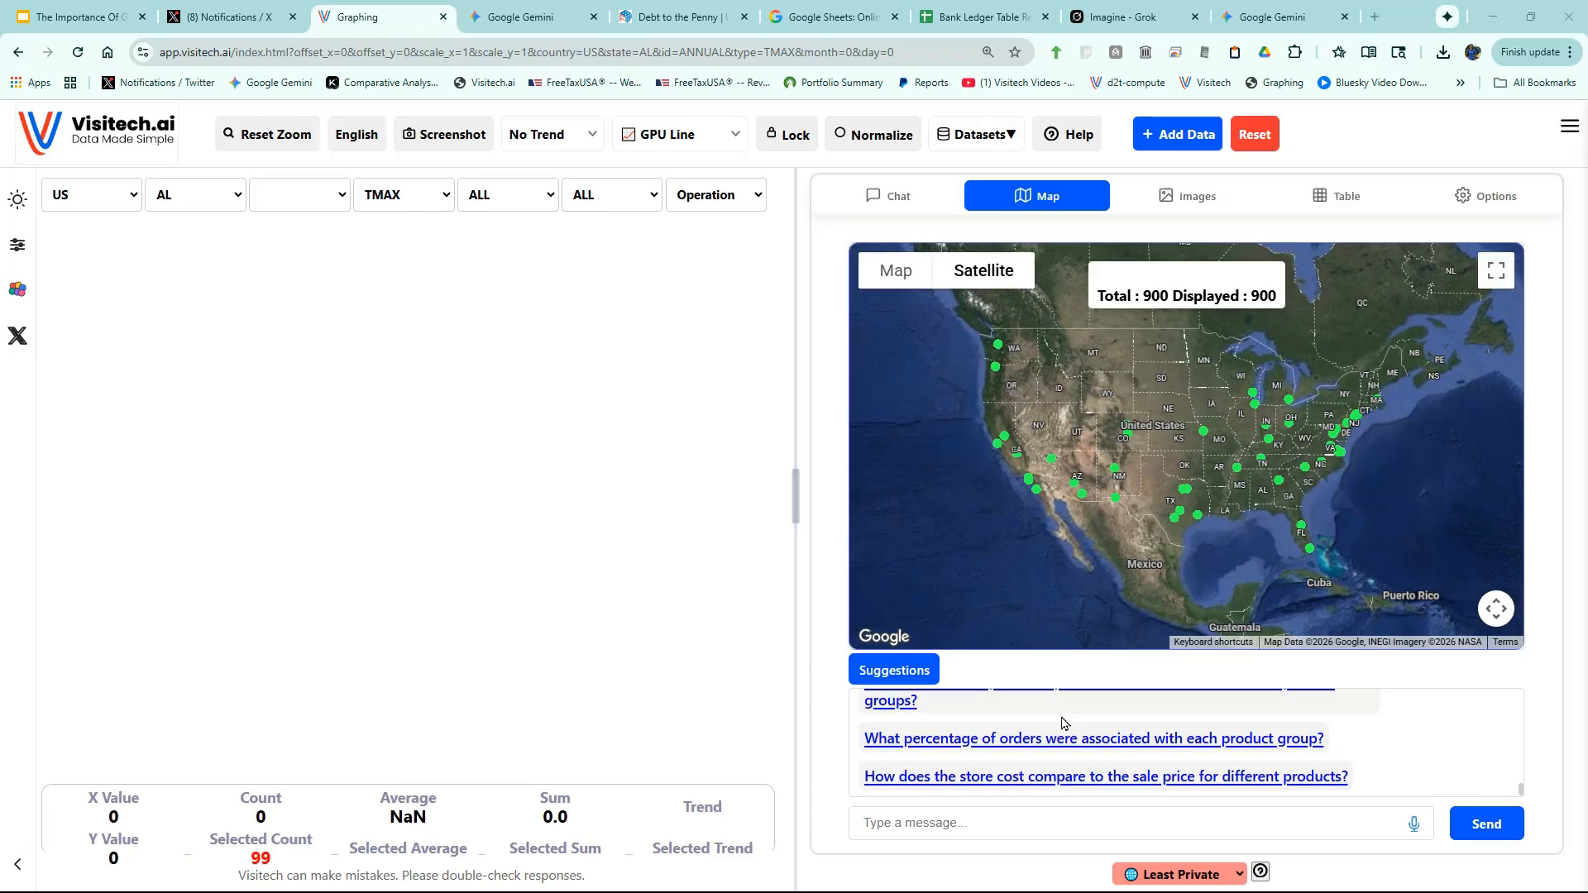
scroll(1055, 726, "up", 10)
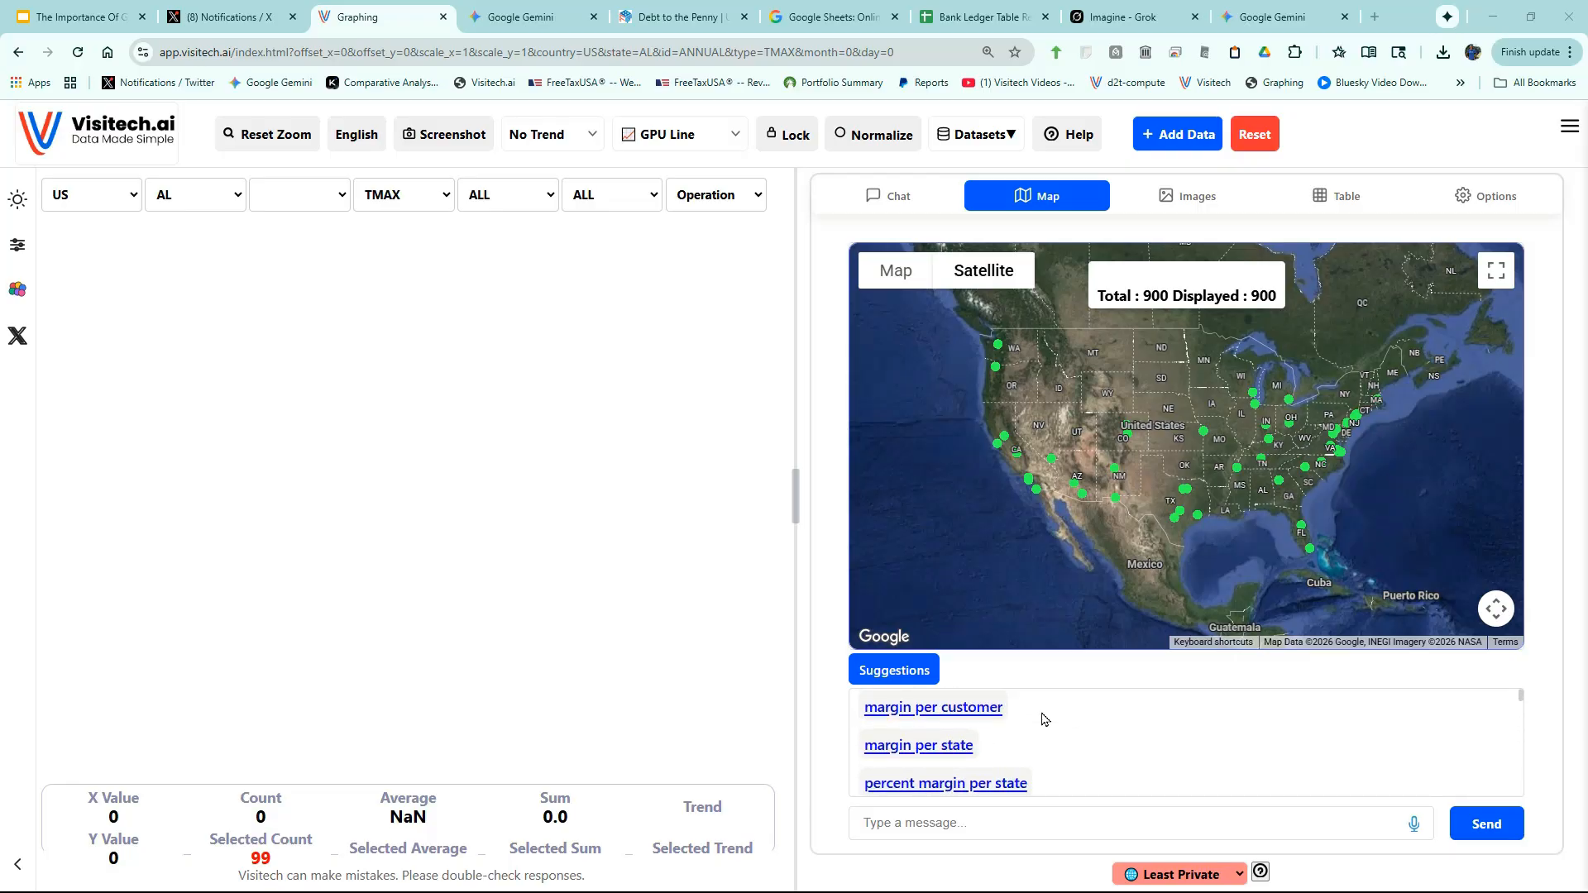
left_click(948, 716)
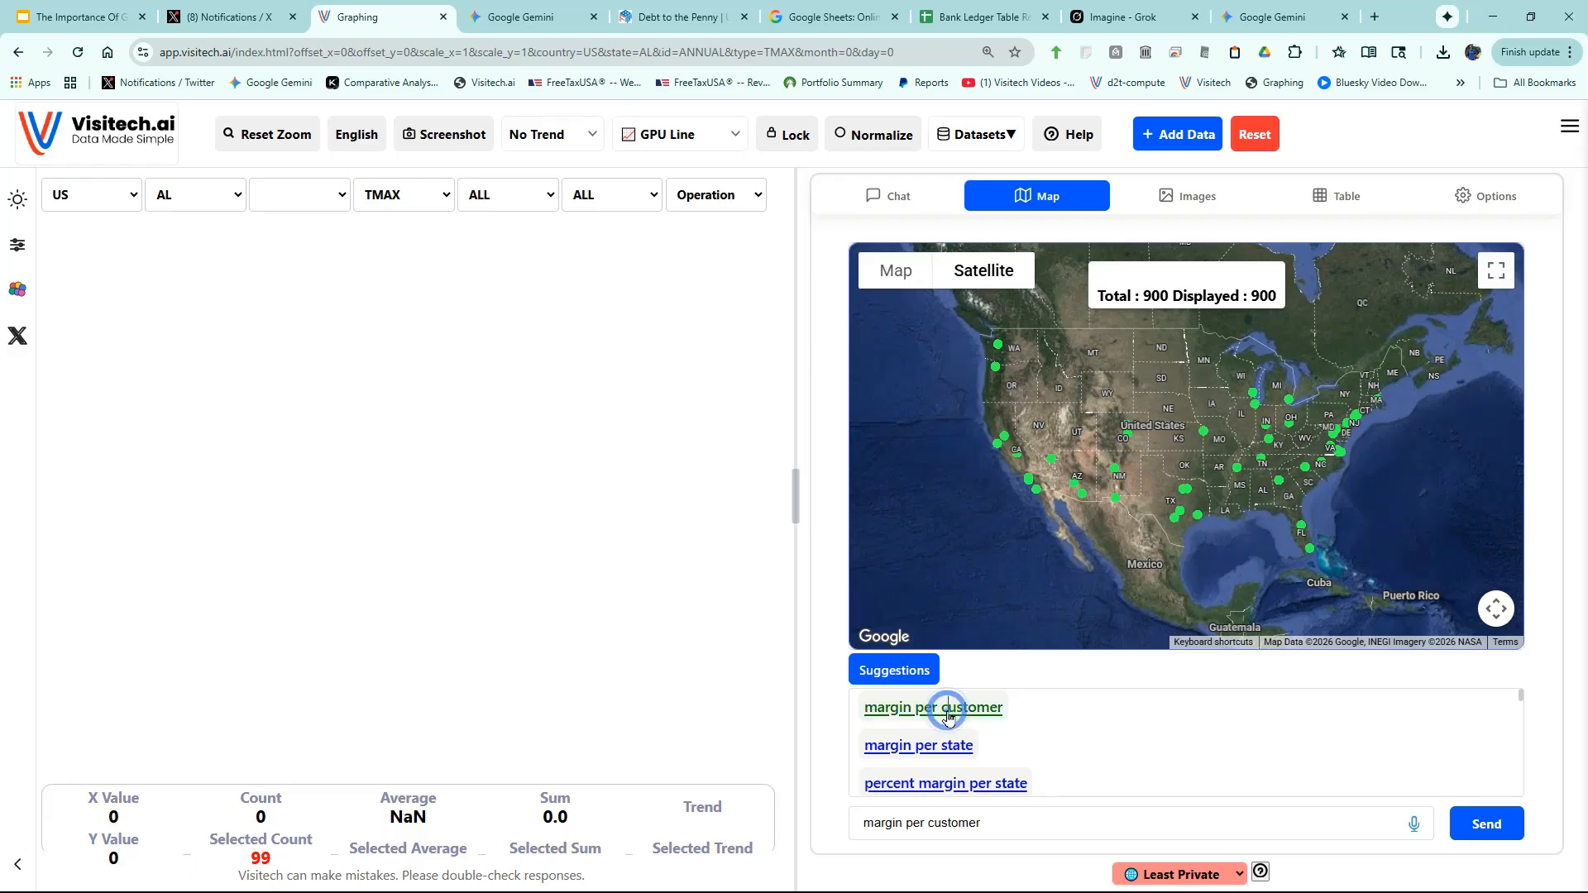
- Chart margin per customer, margin per state, and percent margin per state
left_click(1491, 832)
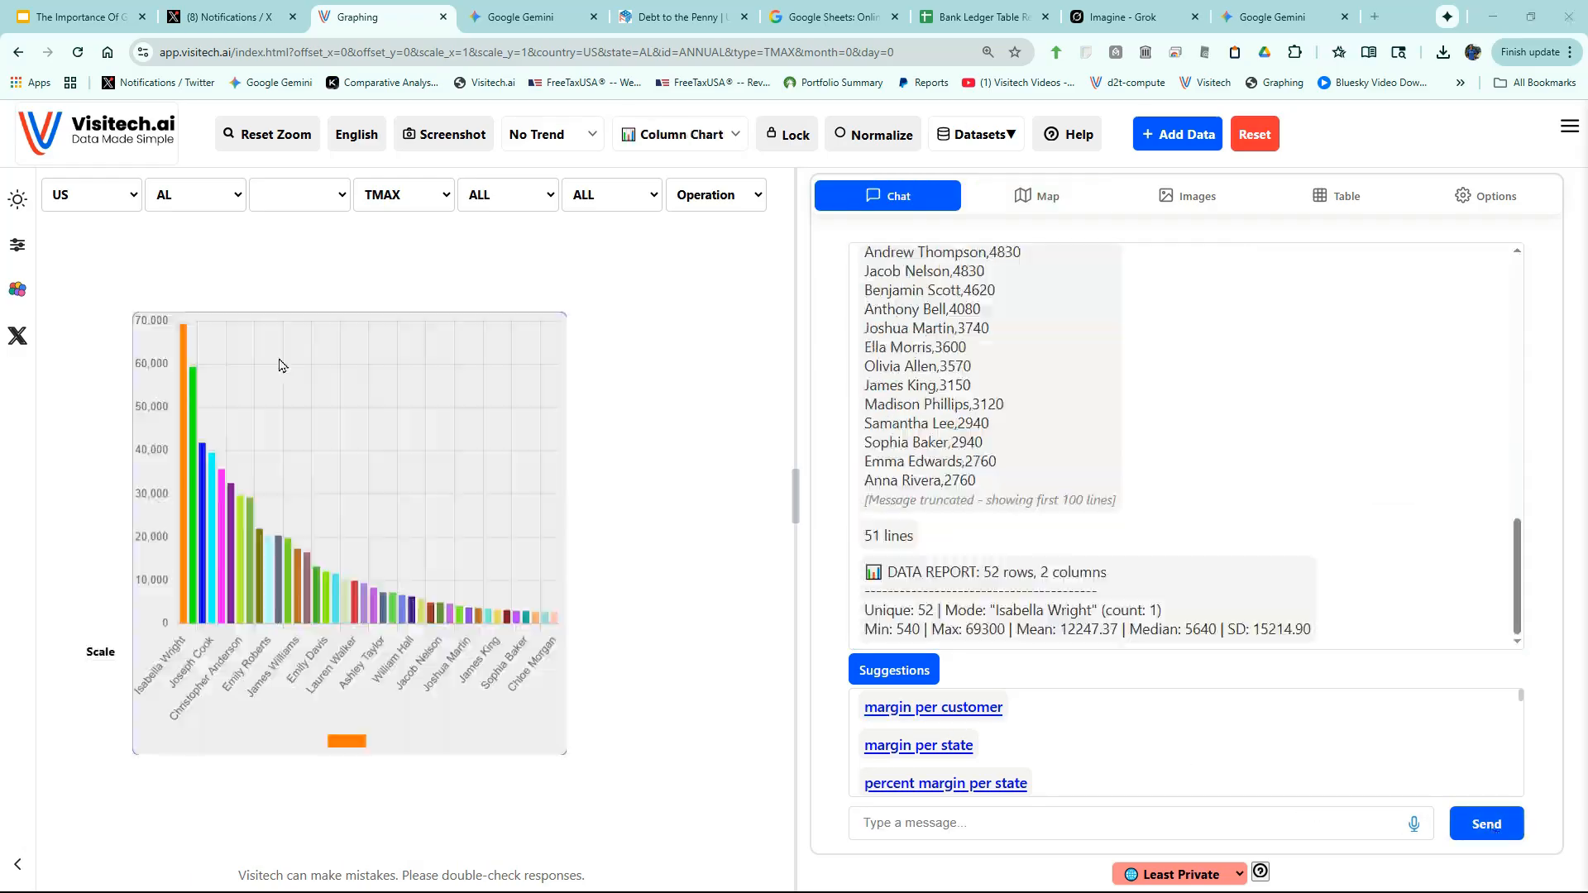
mouse_move(184, 344)
left_click(951, 746)
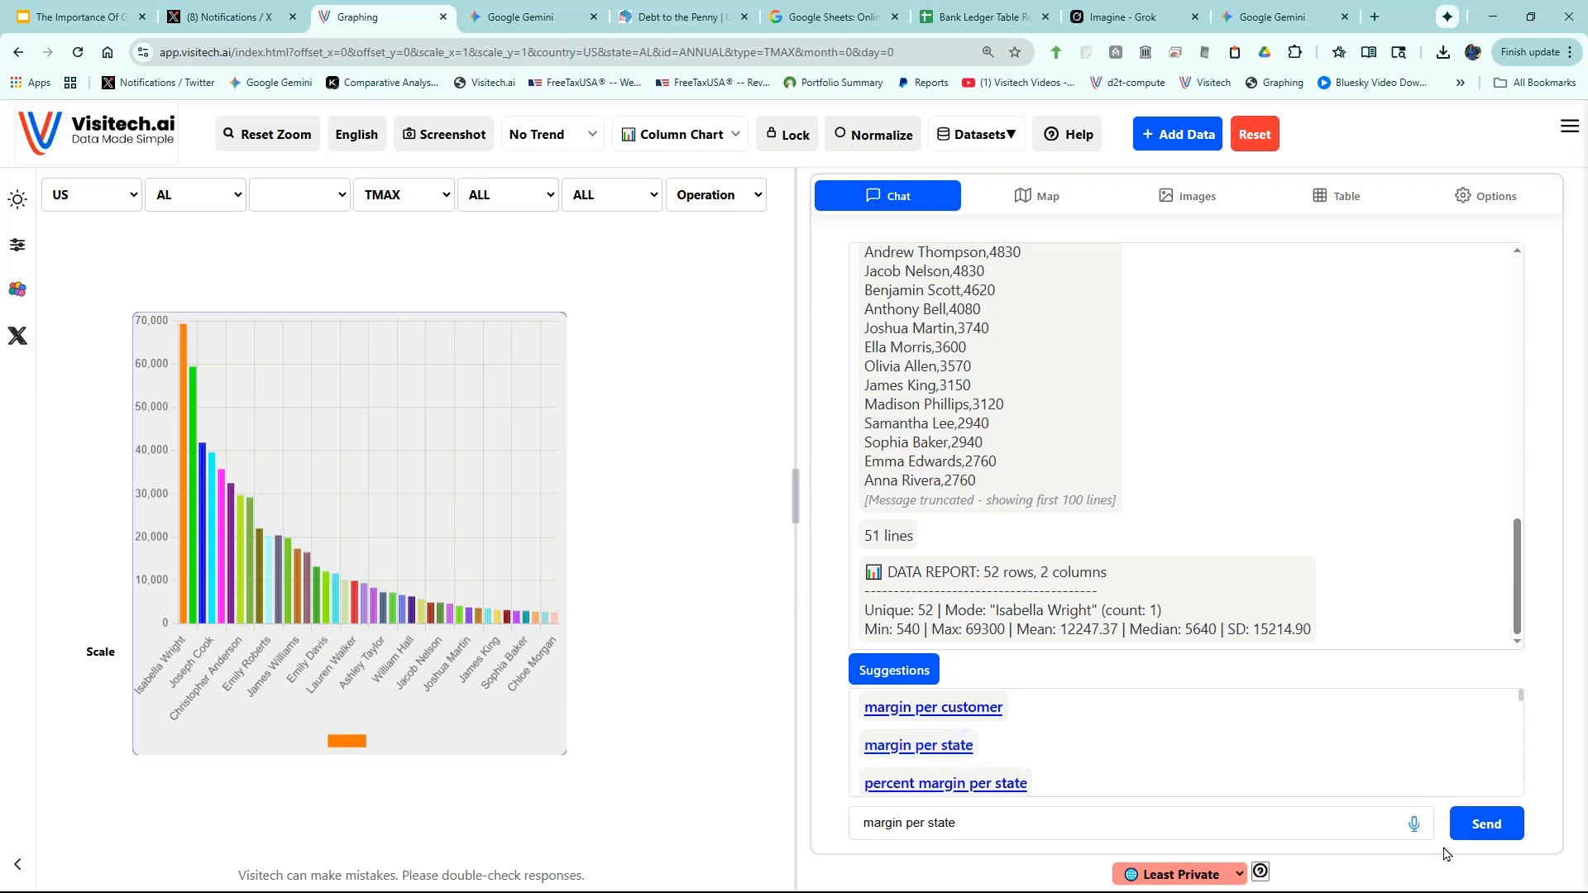
left_click(1483, 825)
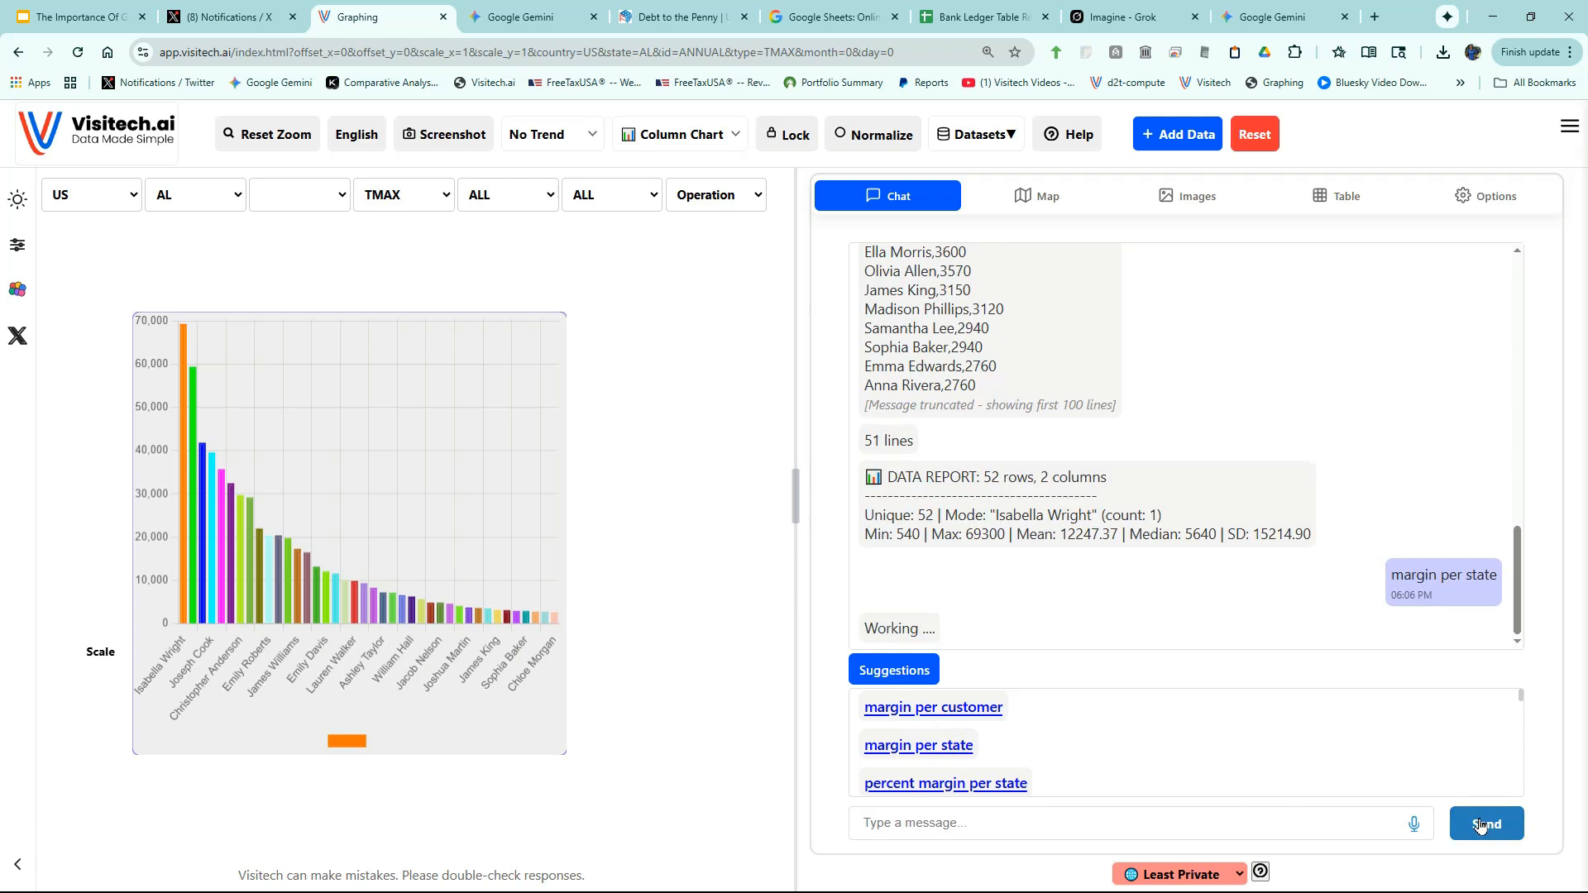
mouse_move(193, 346)
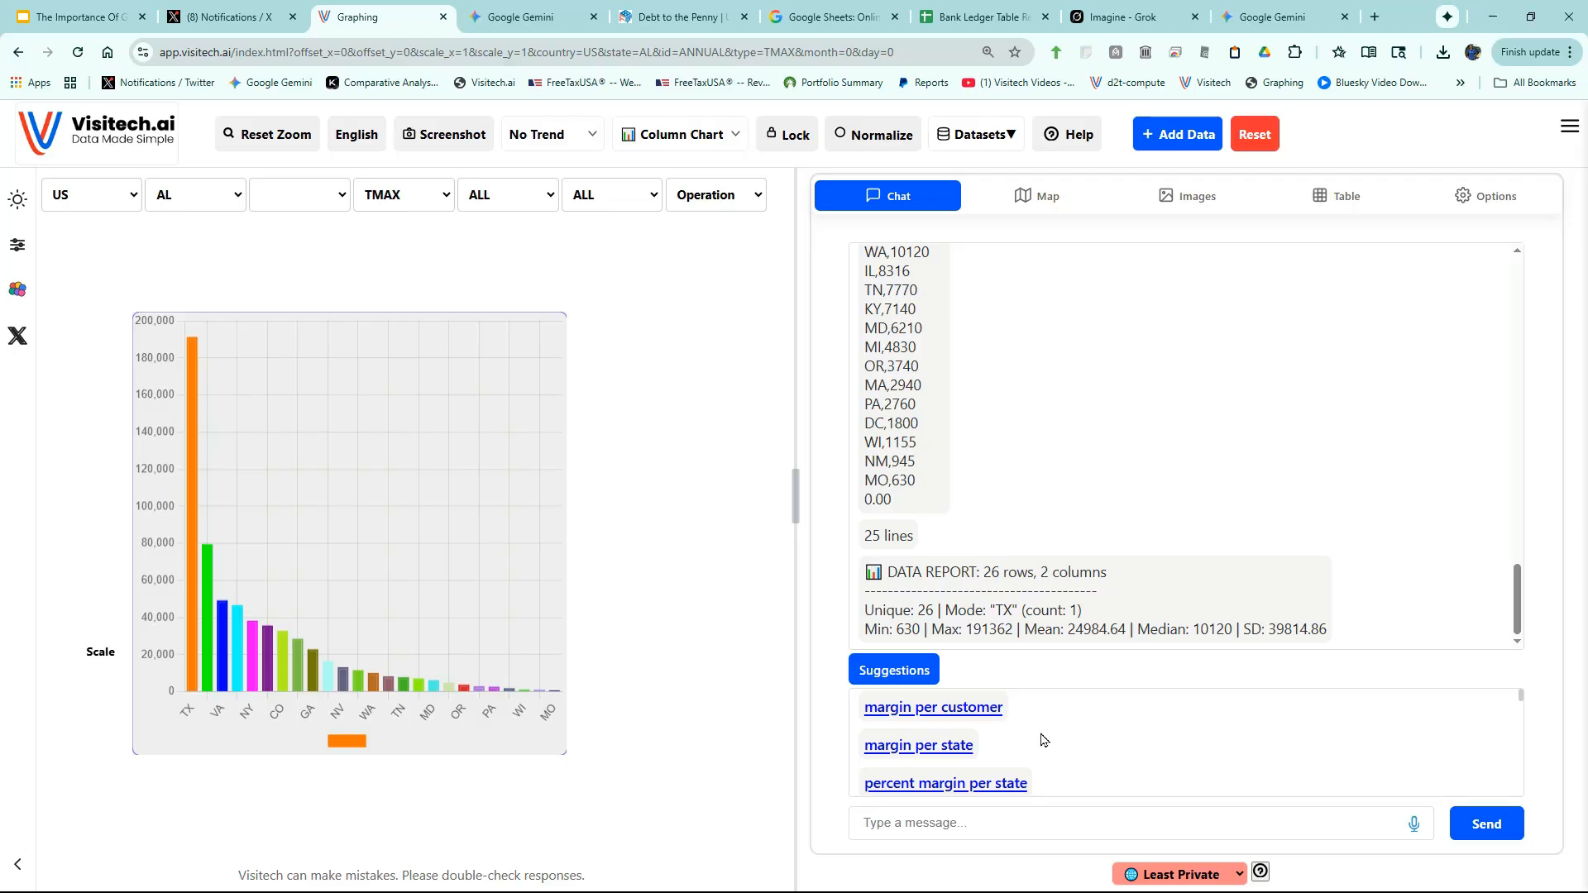
left_click(921, 783)
left_click(1477, 832)
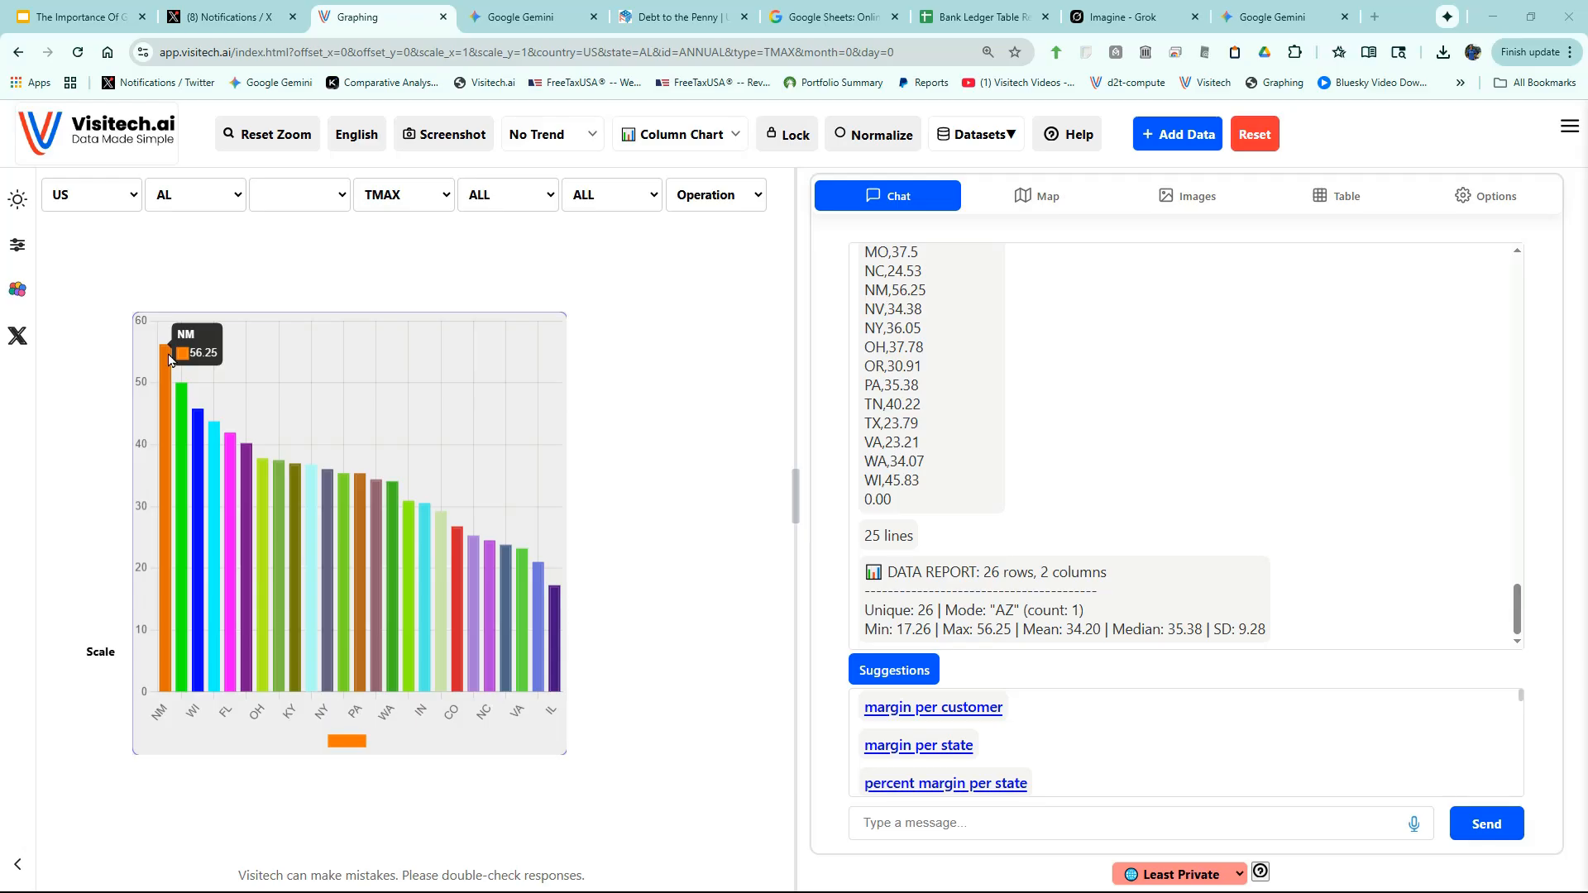
- Chart margin per city and sales per city
left_click_drag(1523, 699, 1522, 710)
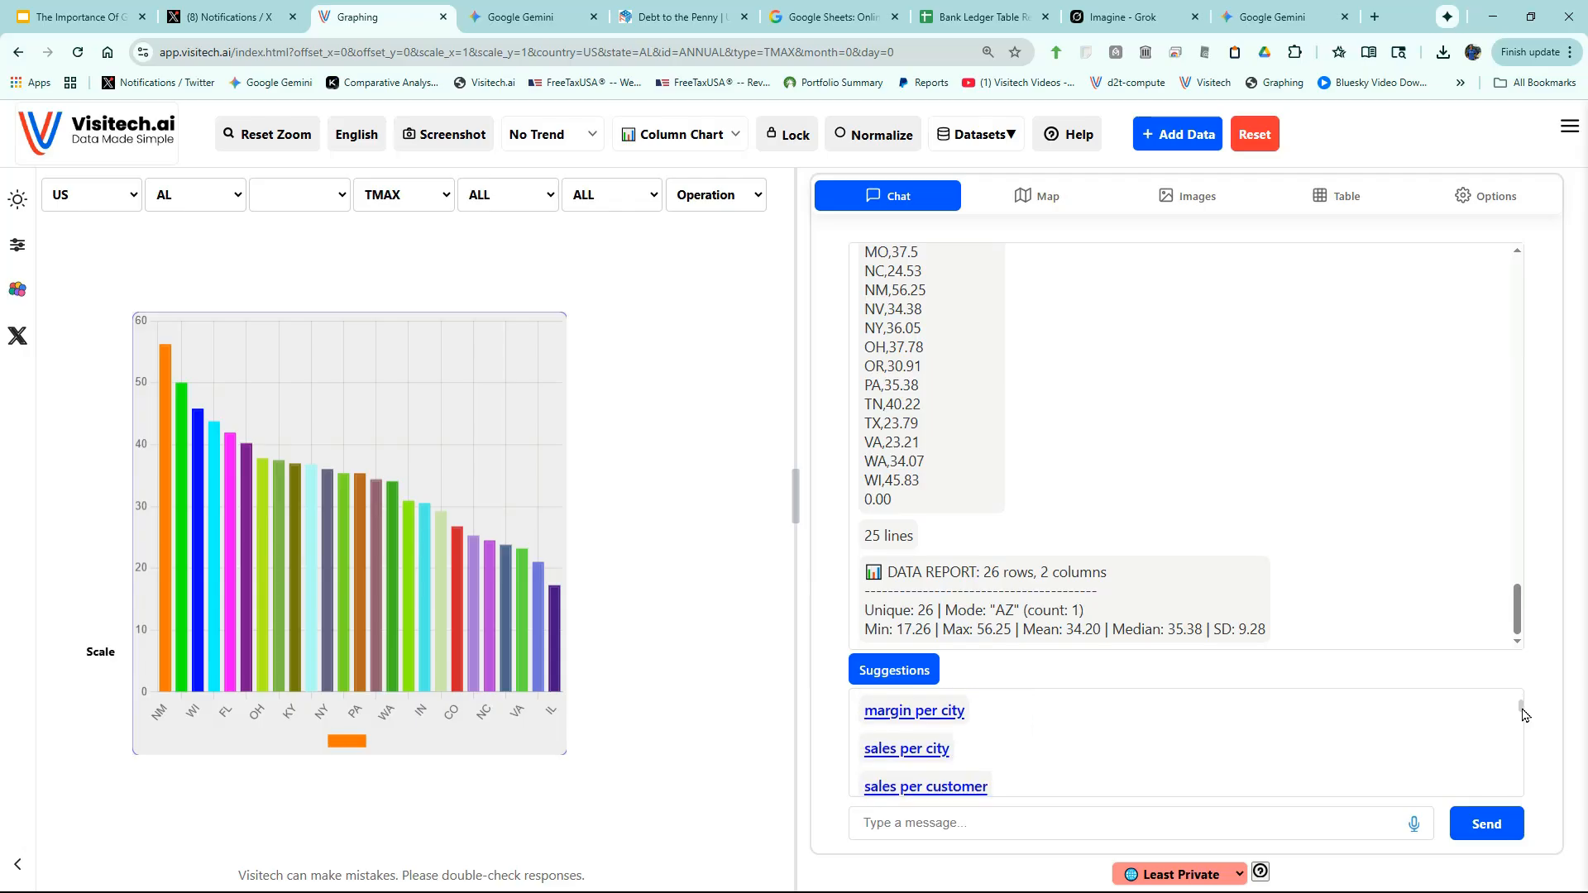
left_click(924, 711)
left_click(1487, 827)
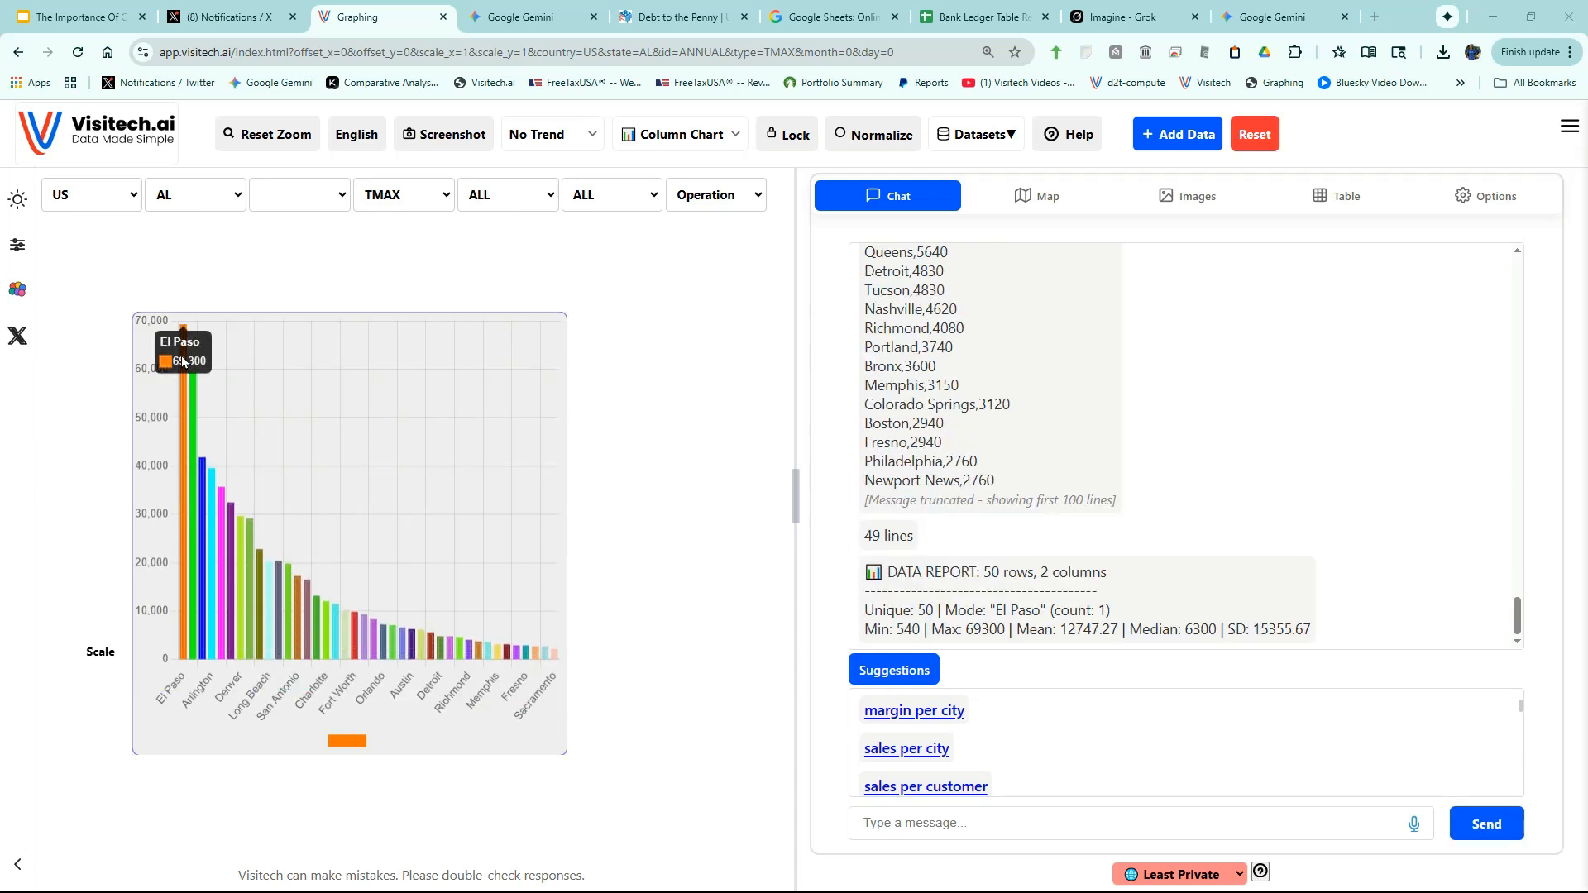
left_click(899, 747)
left_click(1482, 827)
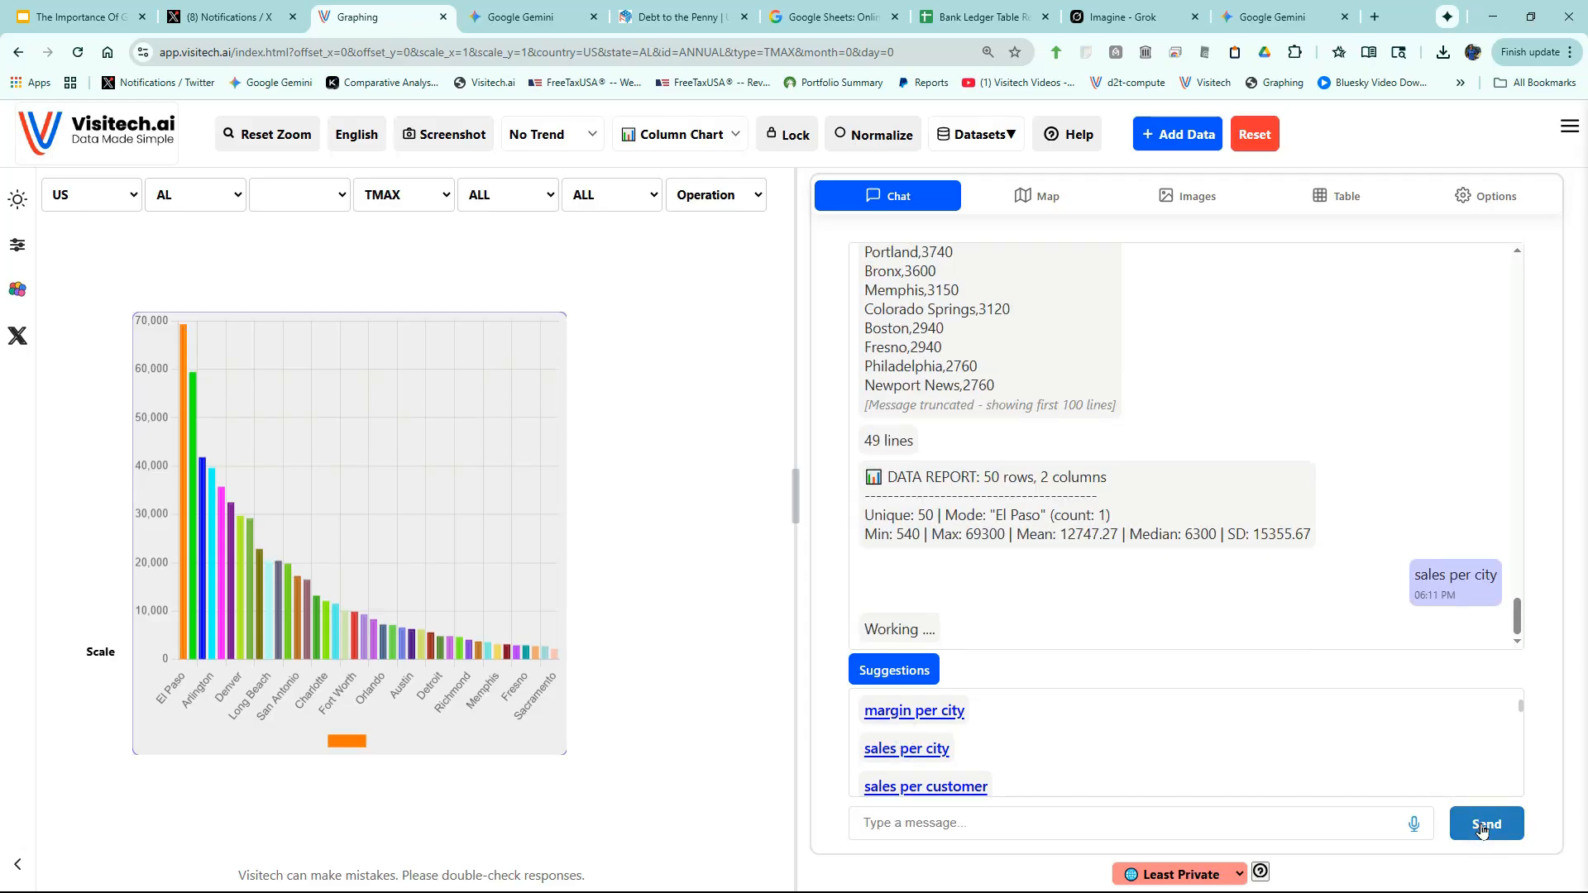
- Chart sales per customer, customers per state, and customers per city
mouse_move(192, 356)
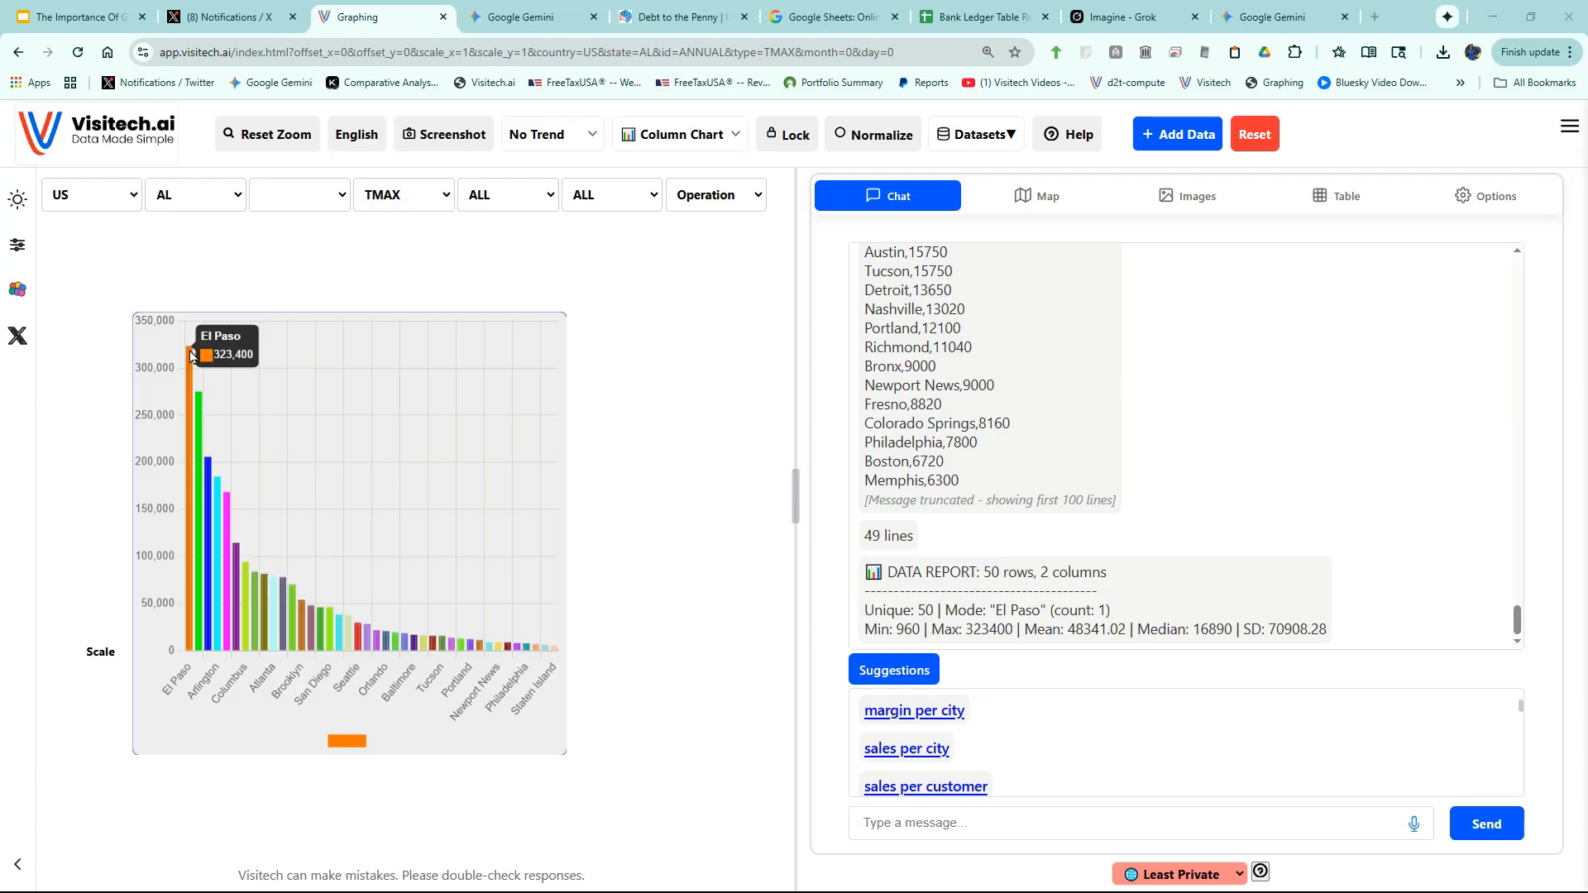
left_click(943, 786)
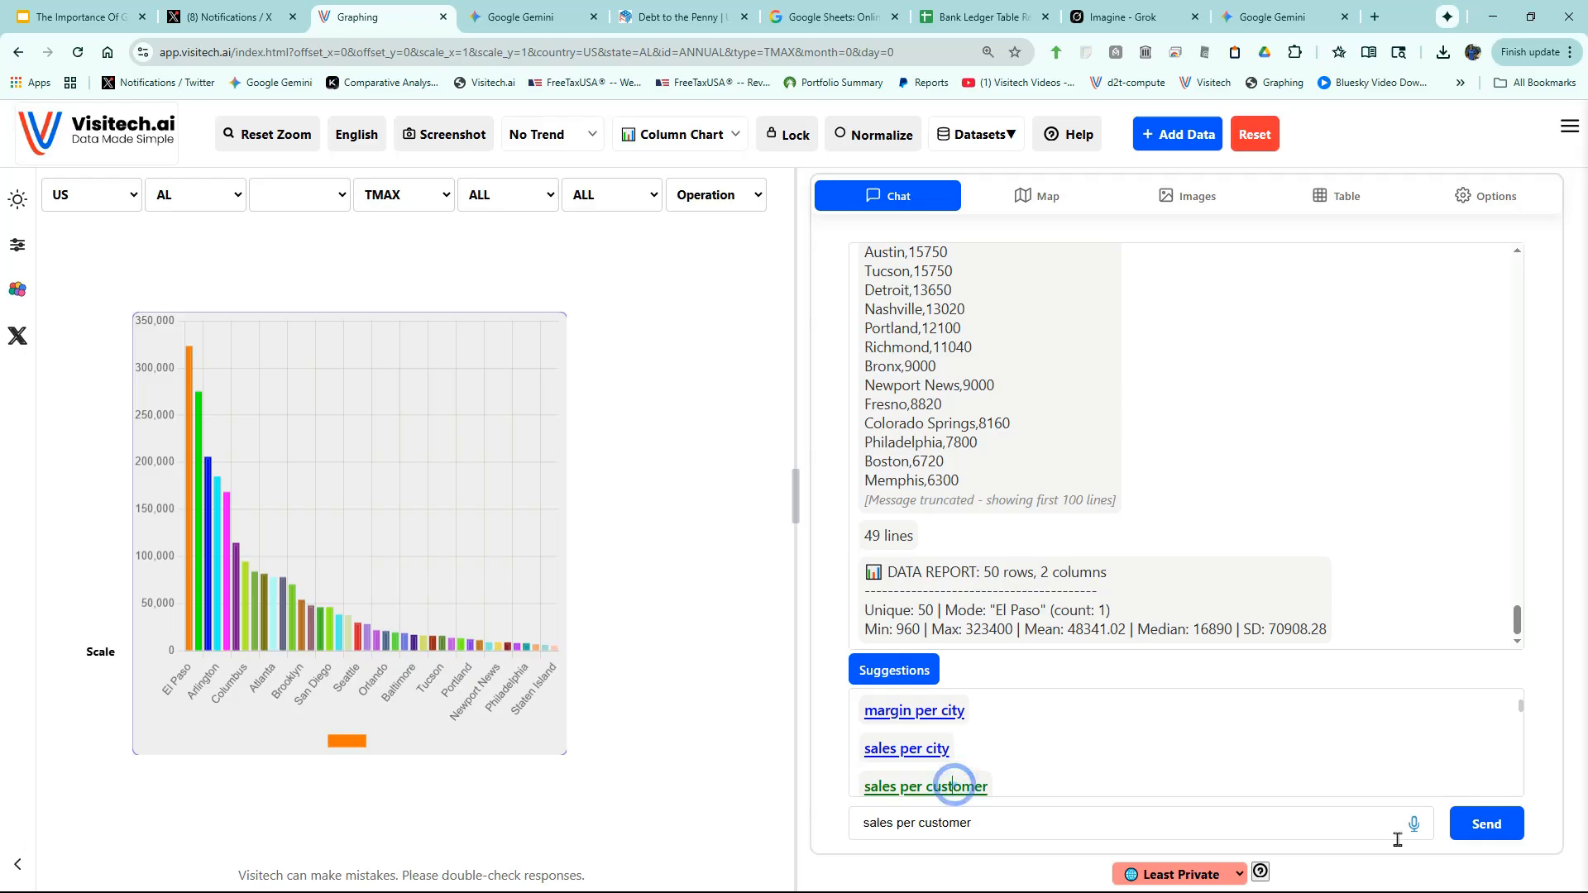
left_click(1512, 832)
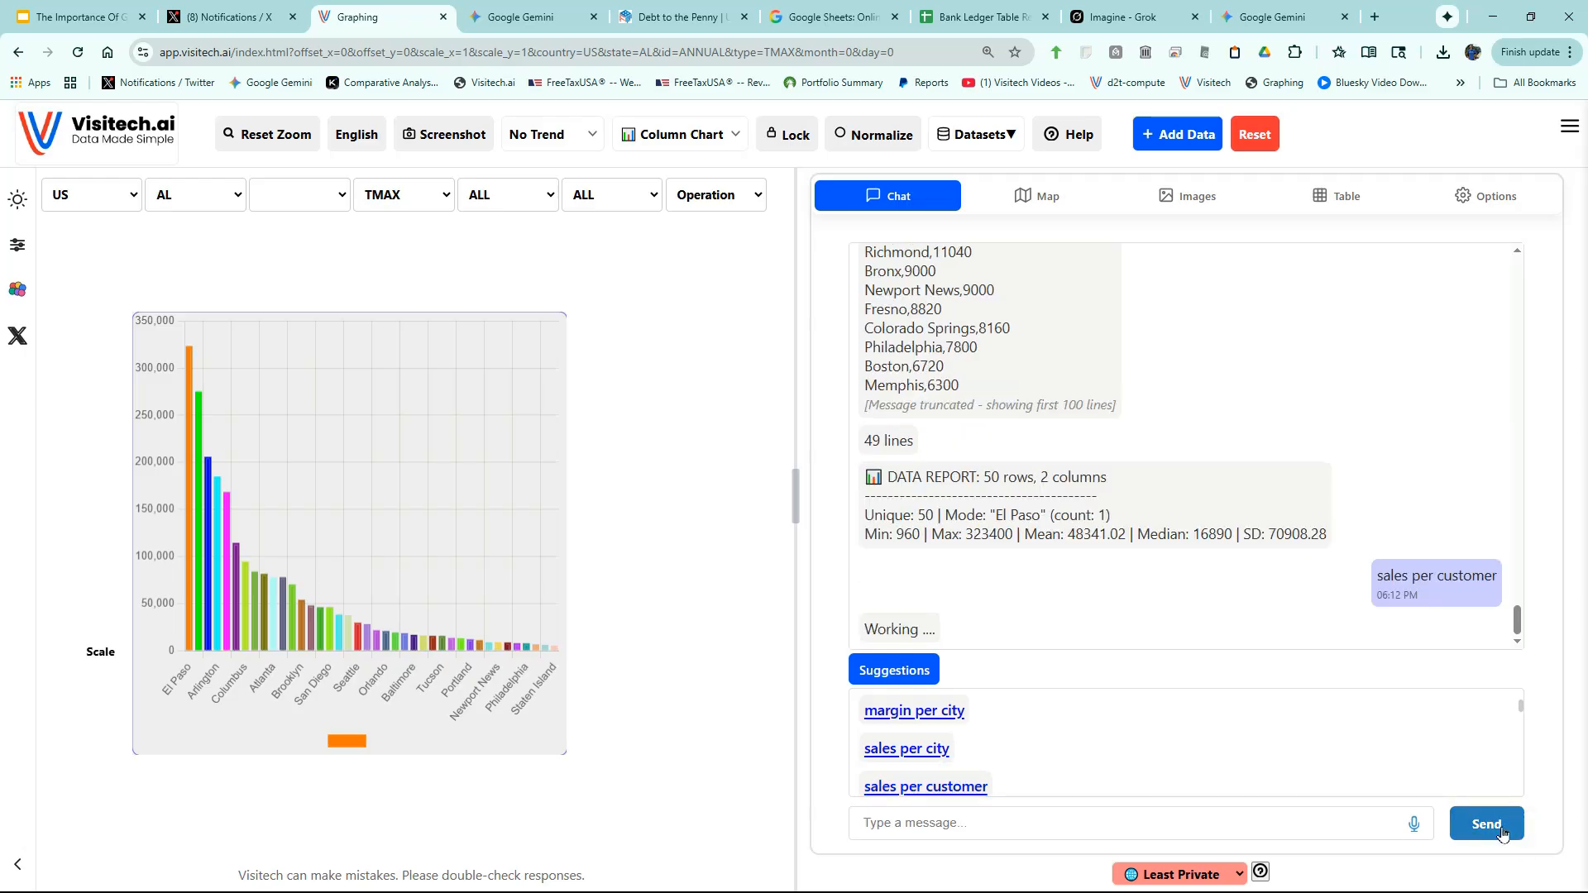
mouse_move(188, 371)
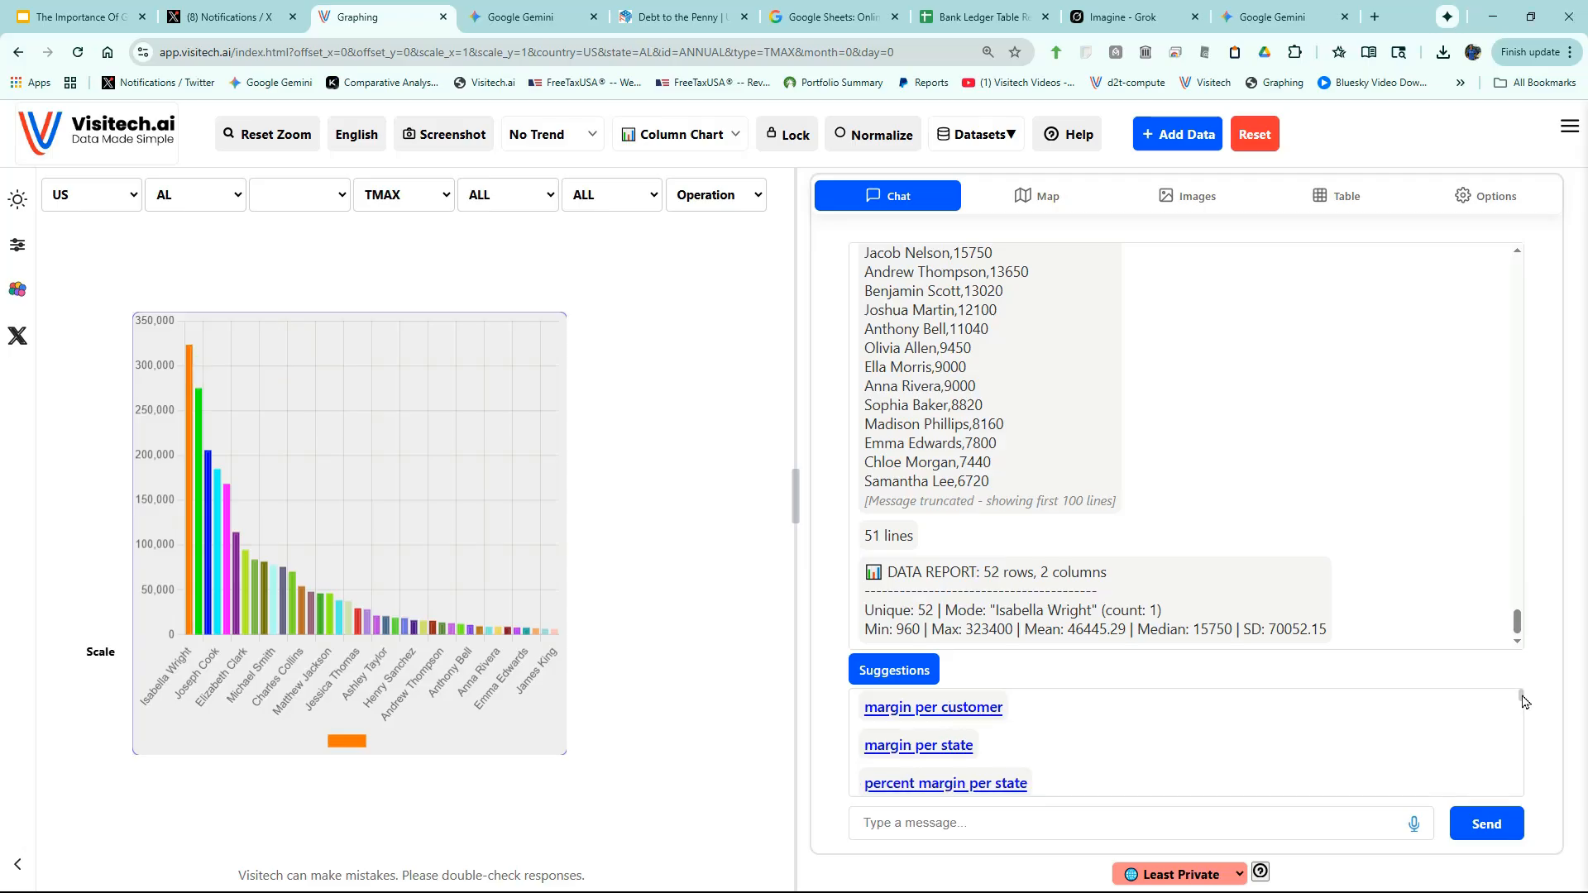
left_click_drag(1525, 702, 1524, 728)
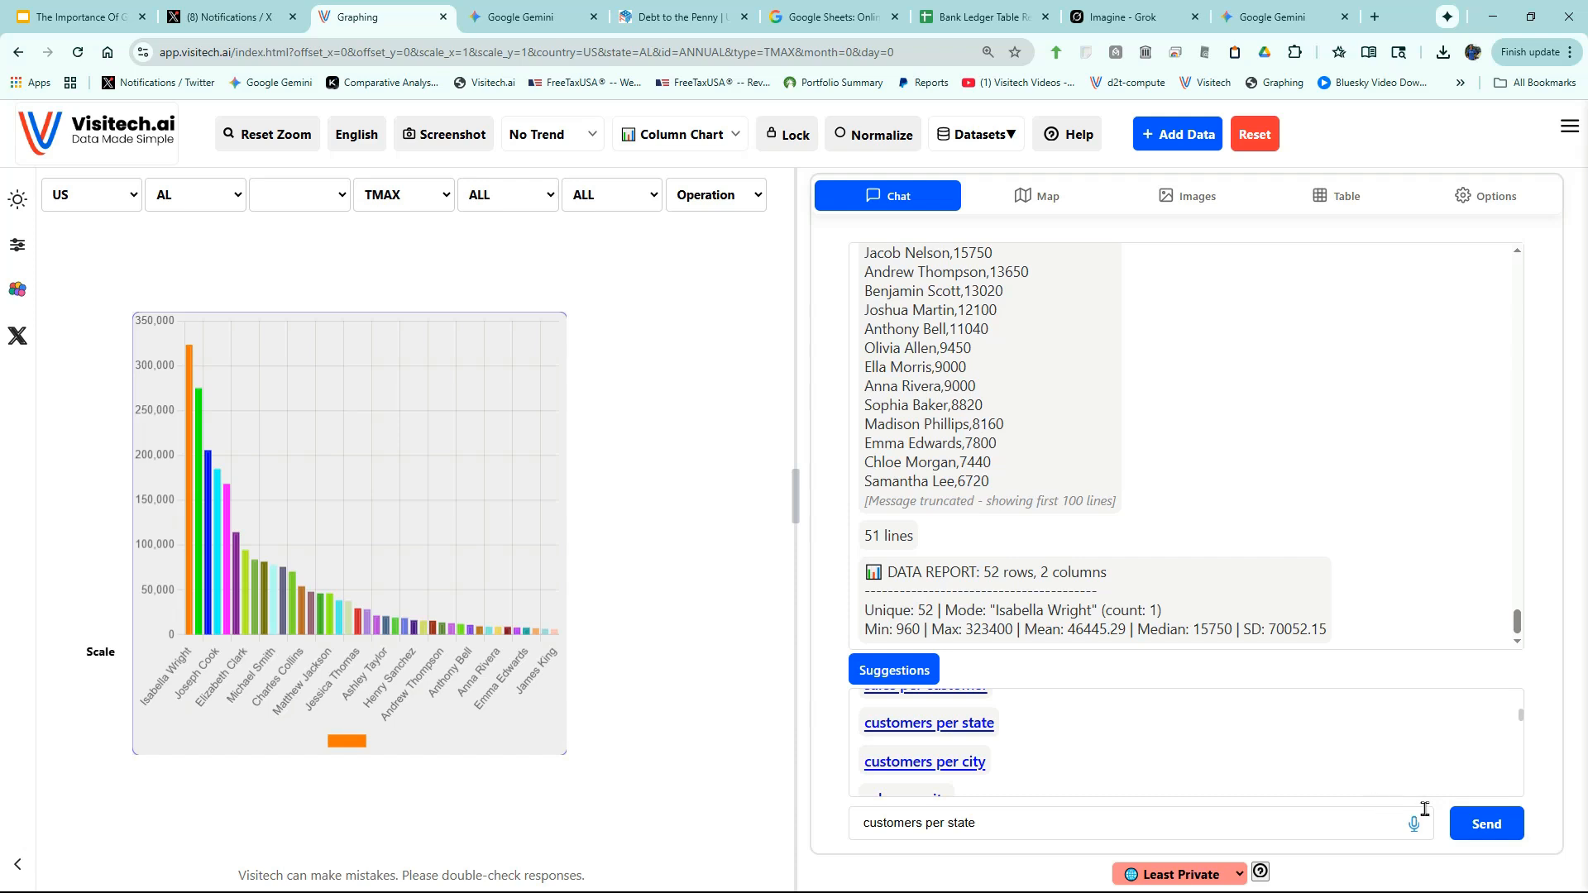
left_click(1466, 825)
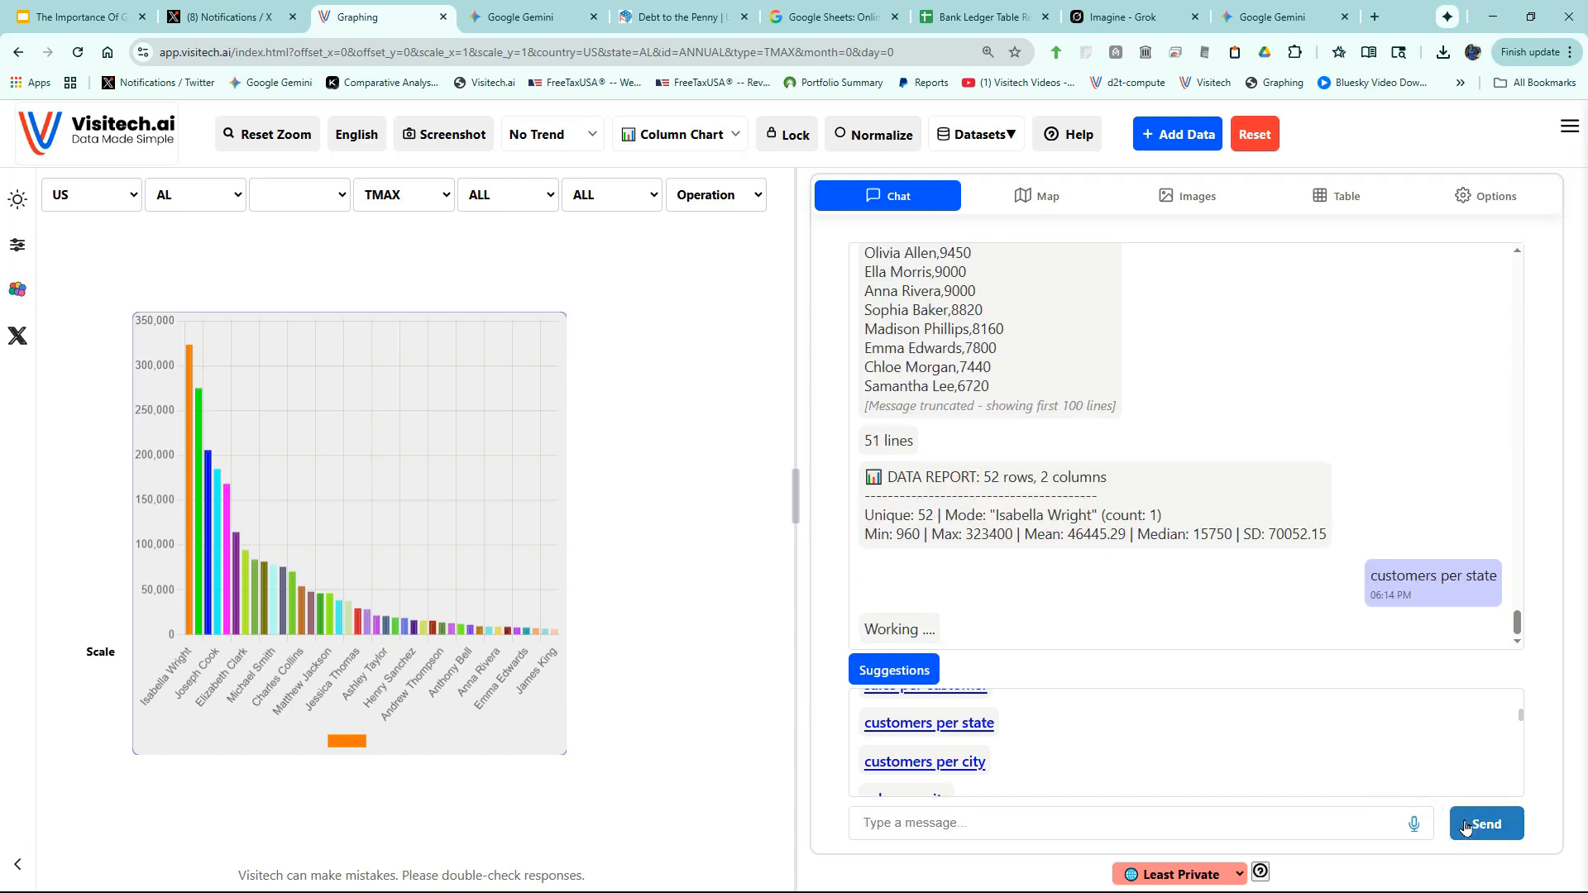
mouse_move(161, 339)
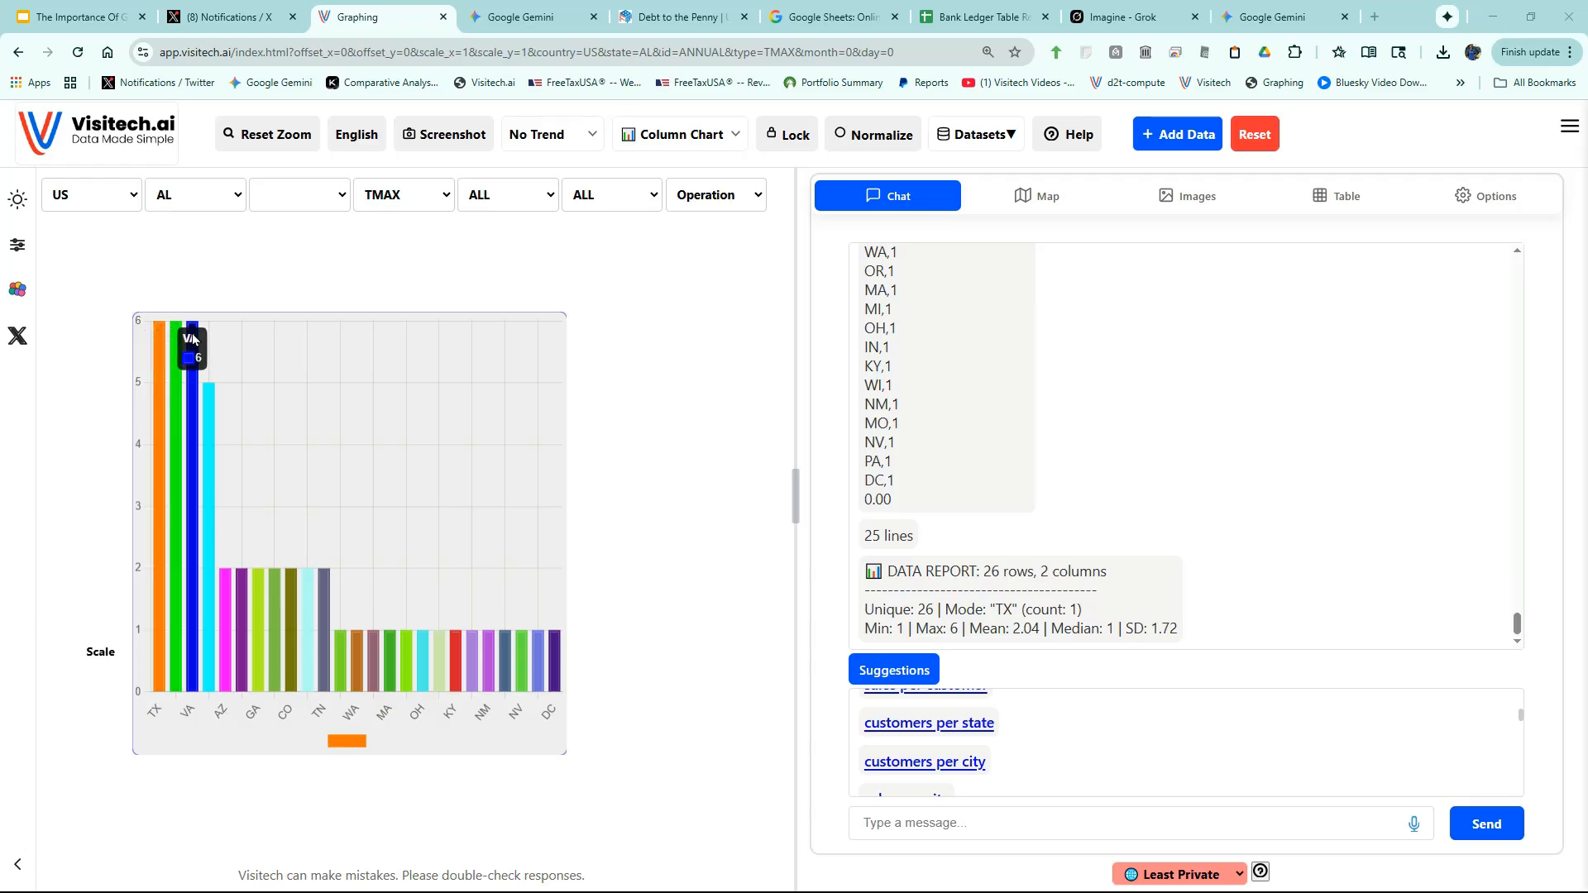
left_click(925, 762)
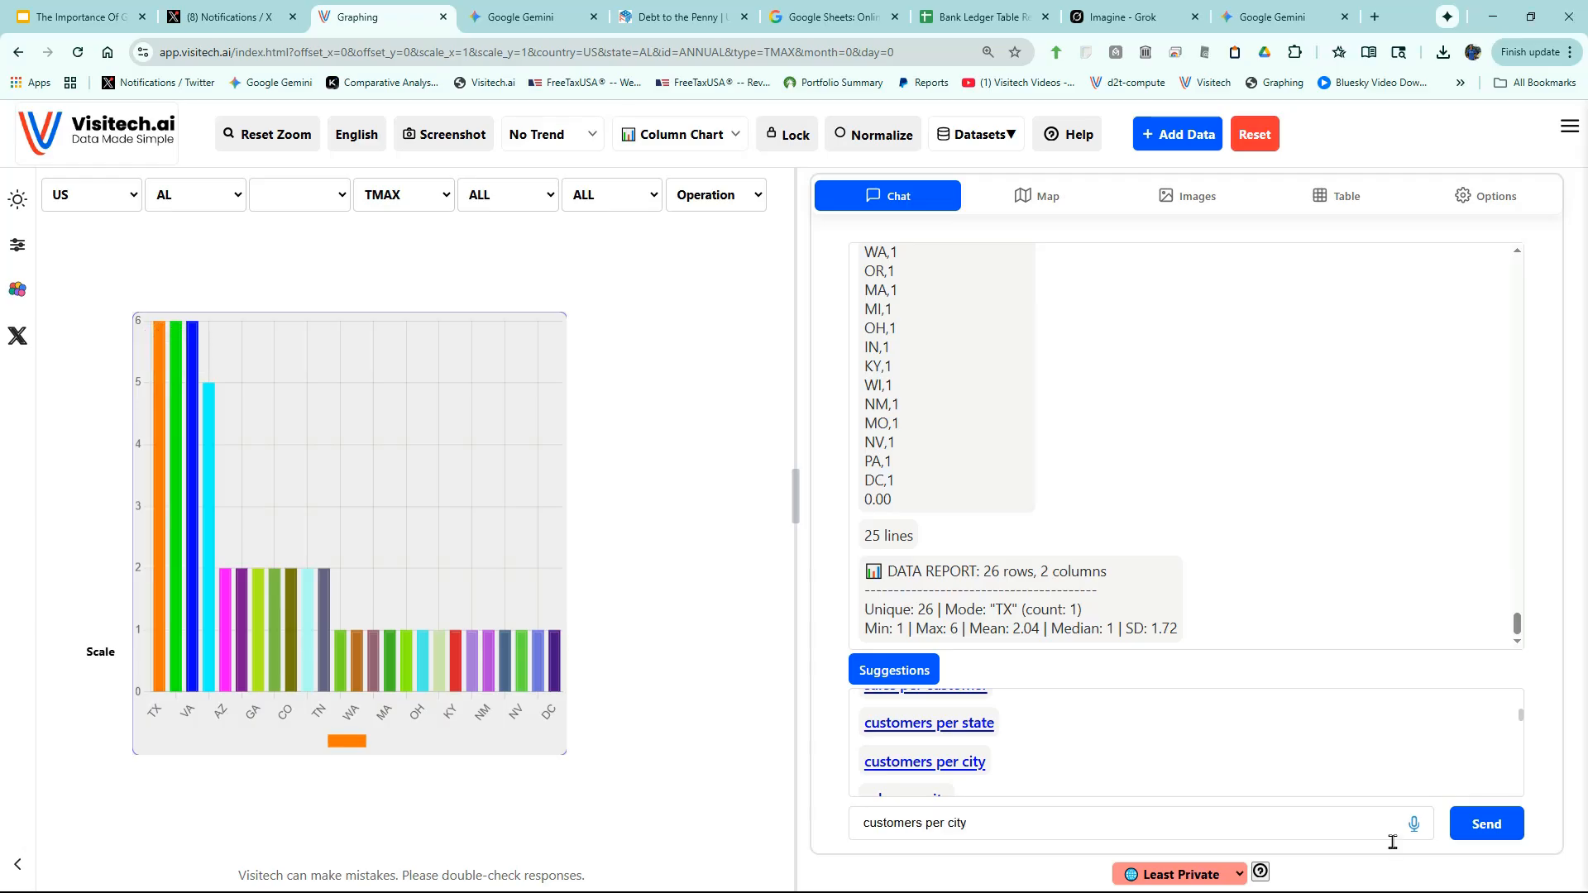
left_click(1483, 838)
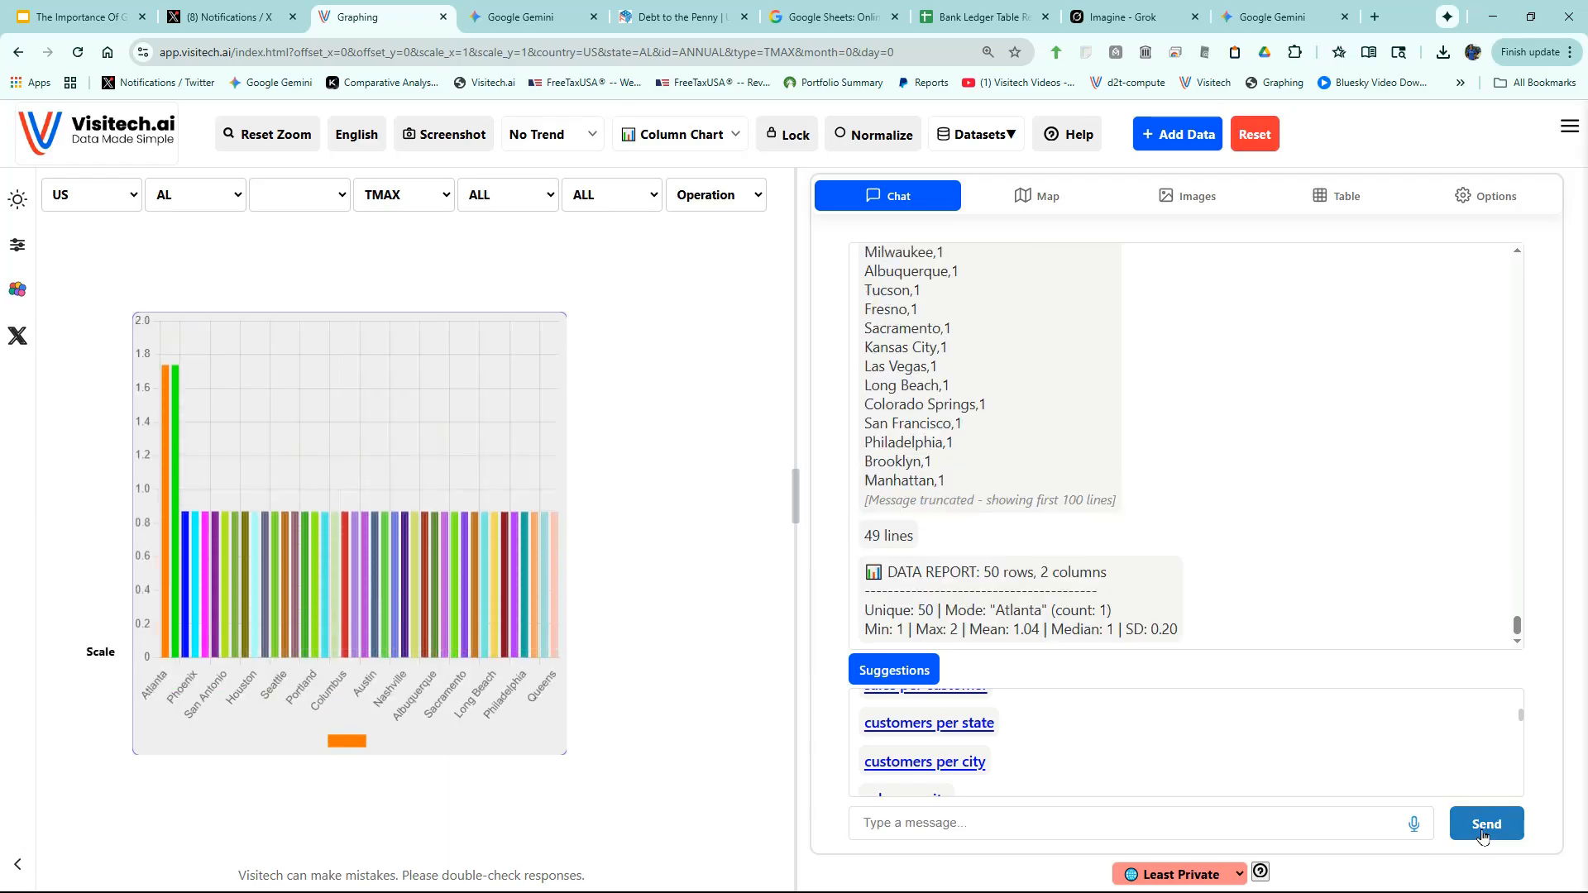
mouse_move(166, 352)
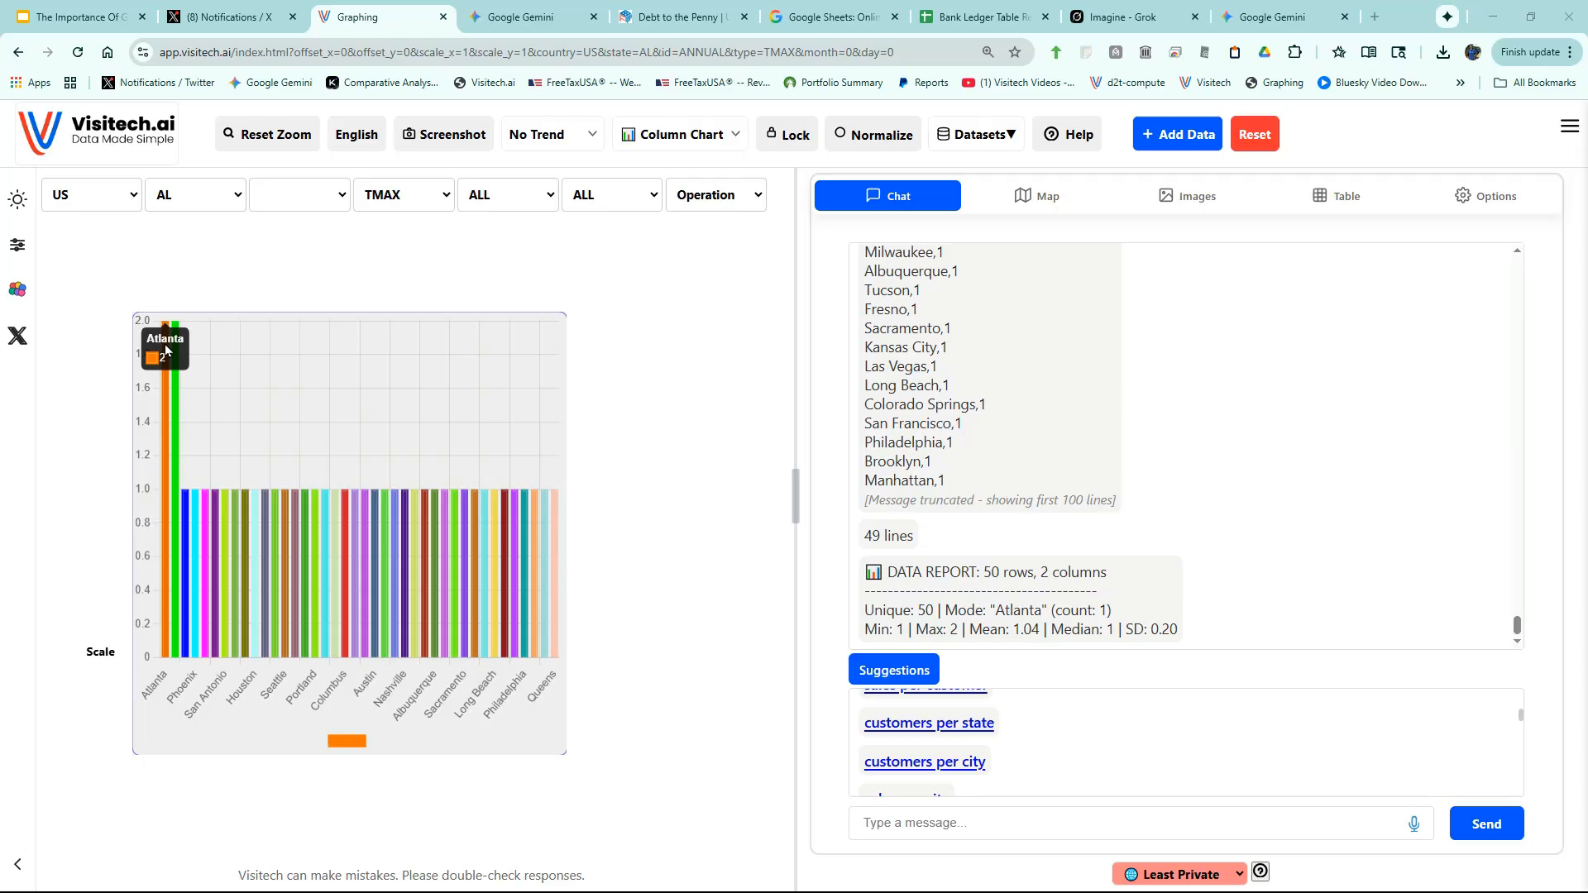
- Chart margin per product line, then 2025 daily profit margin; widen the chart and prefill 'mean 30'
left_click(996, 710)
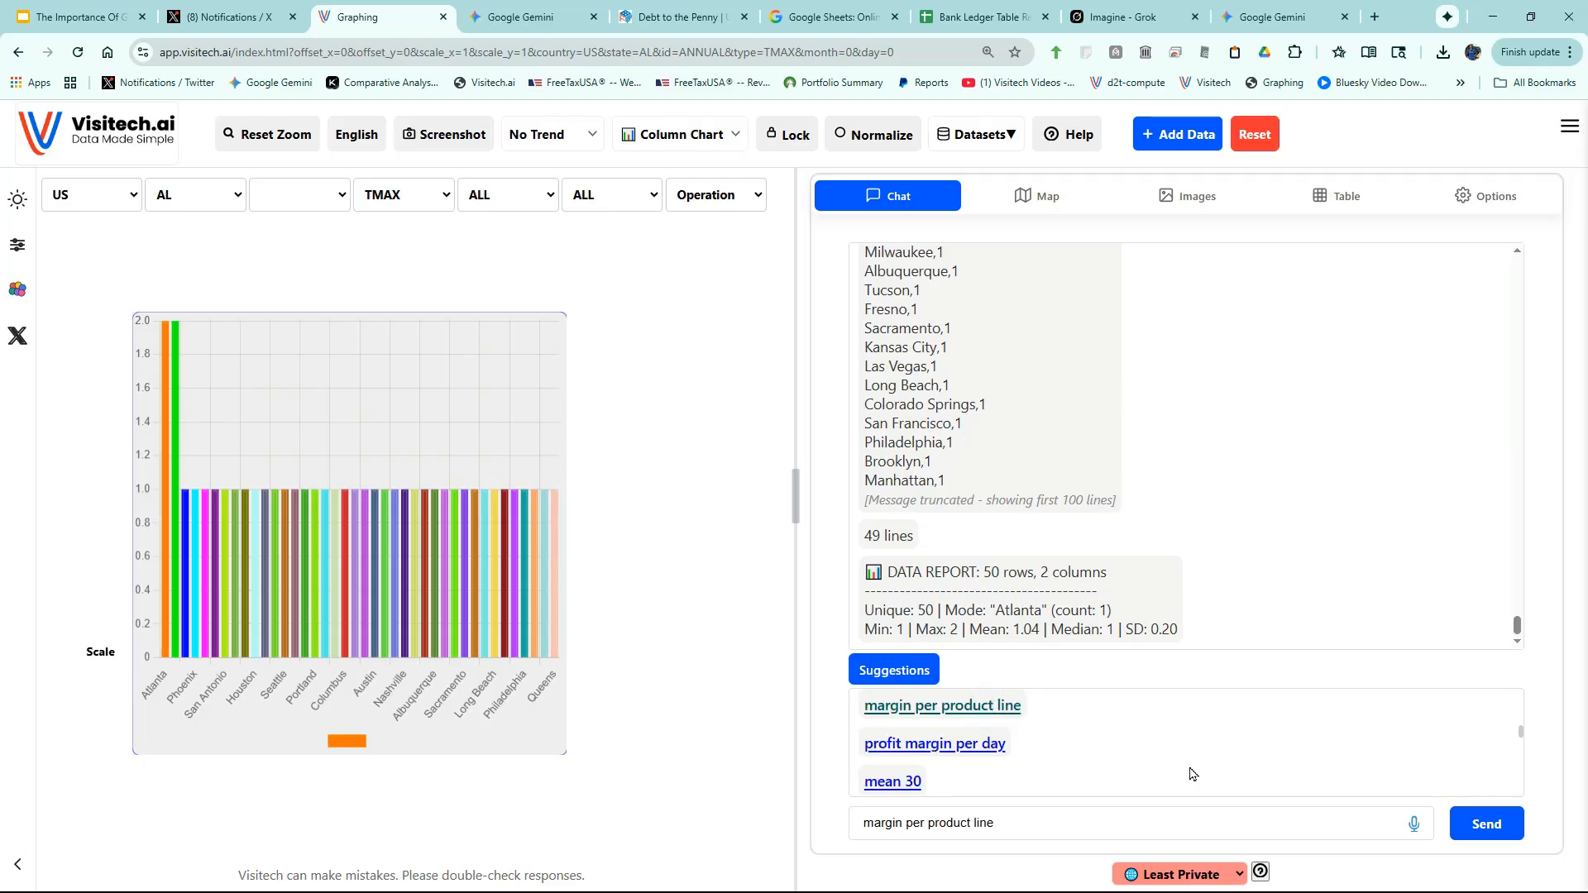
left_click(1472, 826)
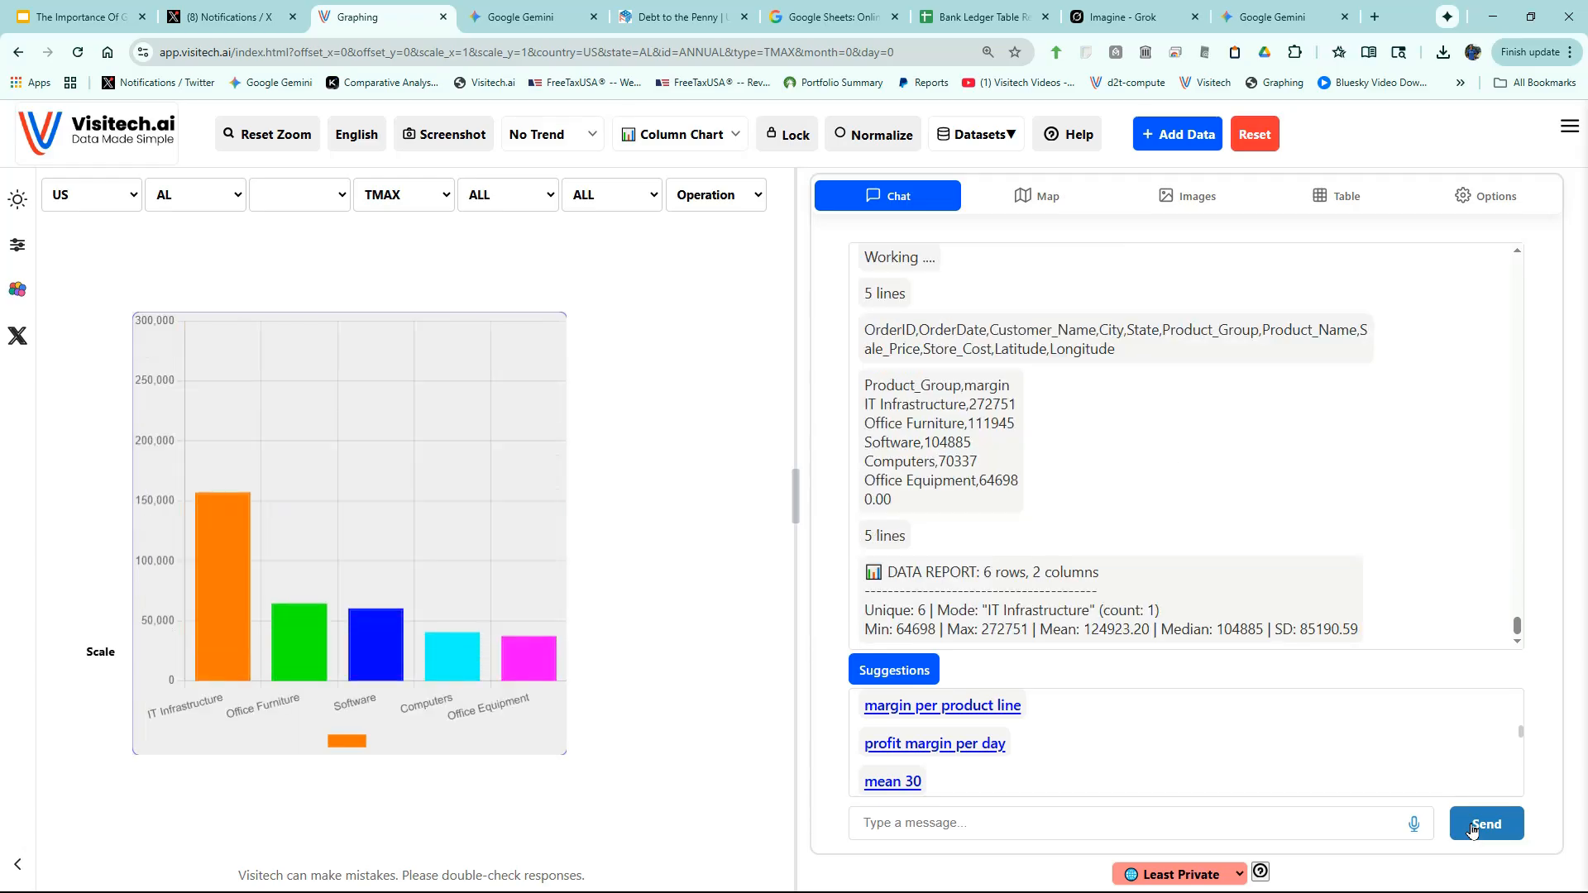
mouse_move(226, 370)
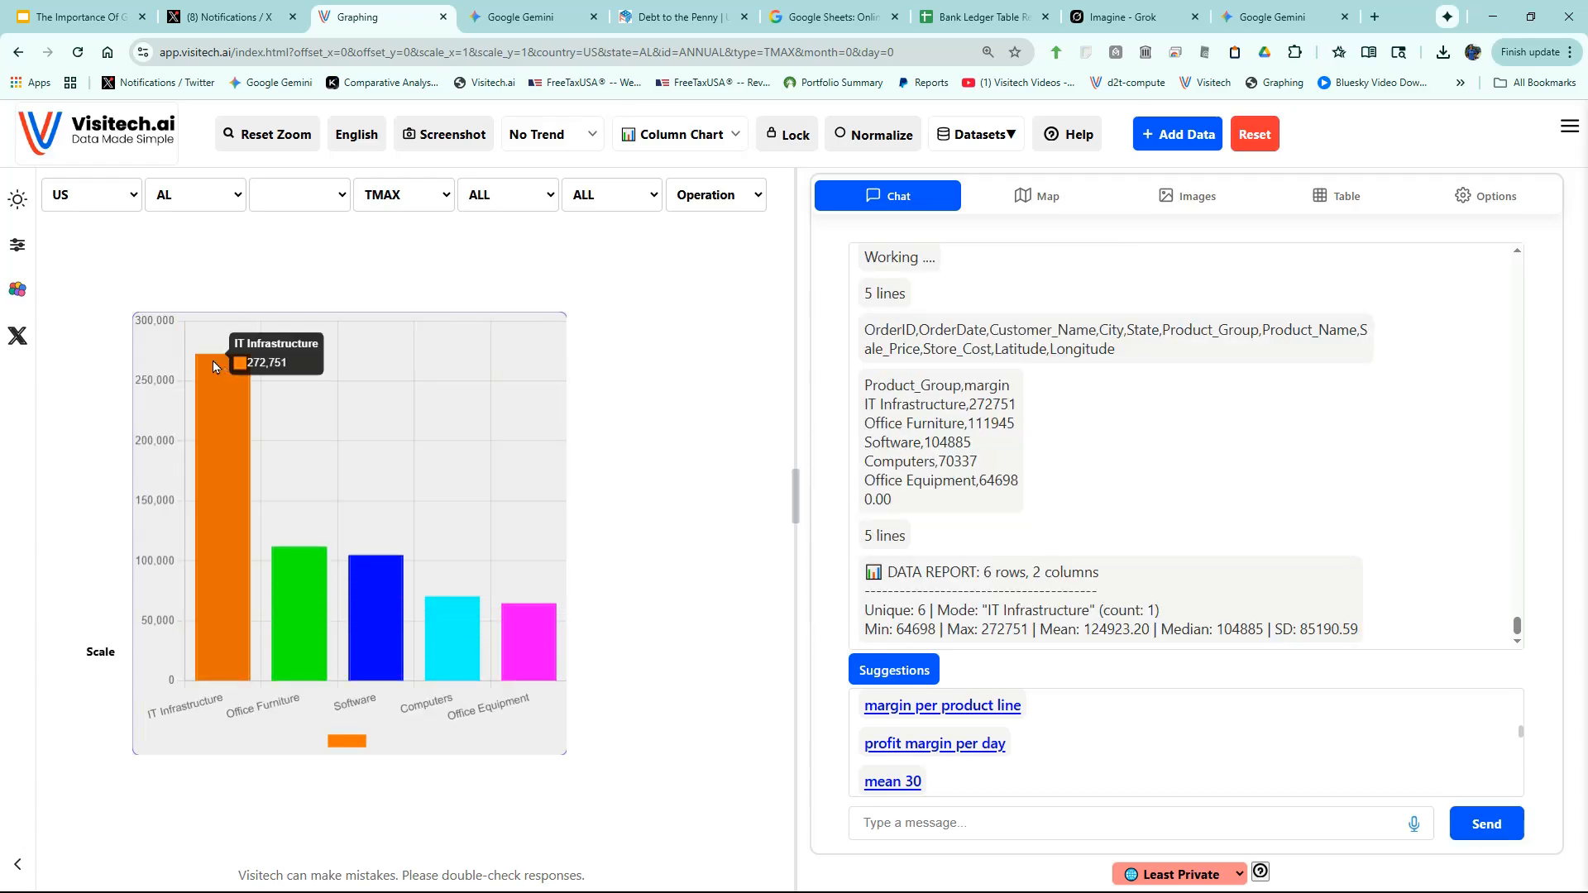
mouse_move(295, 553)
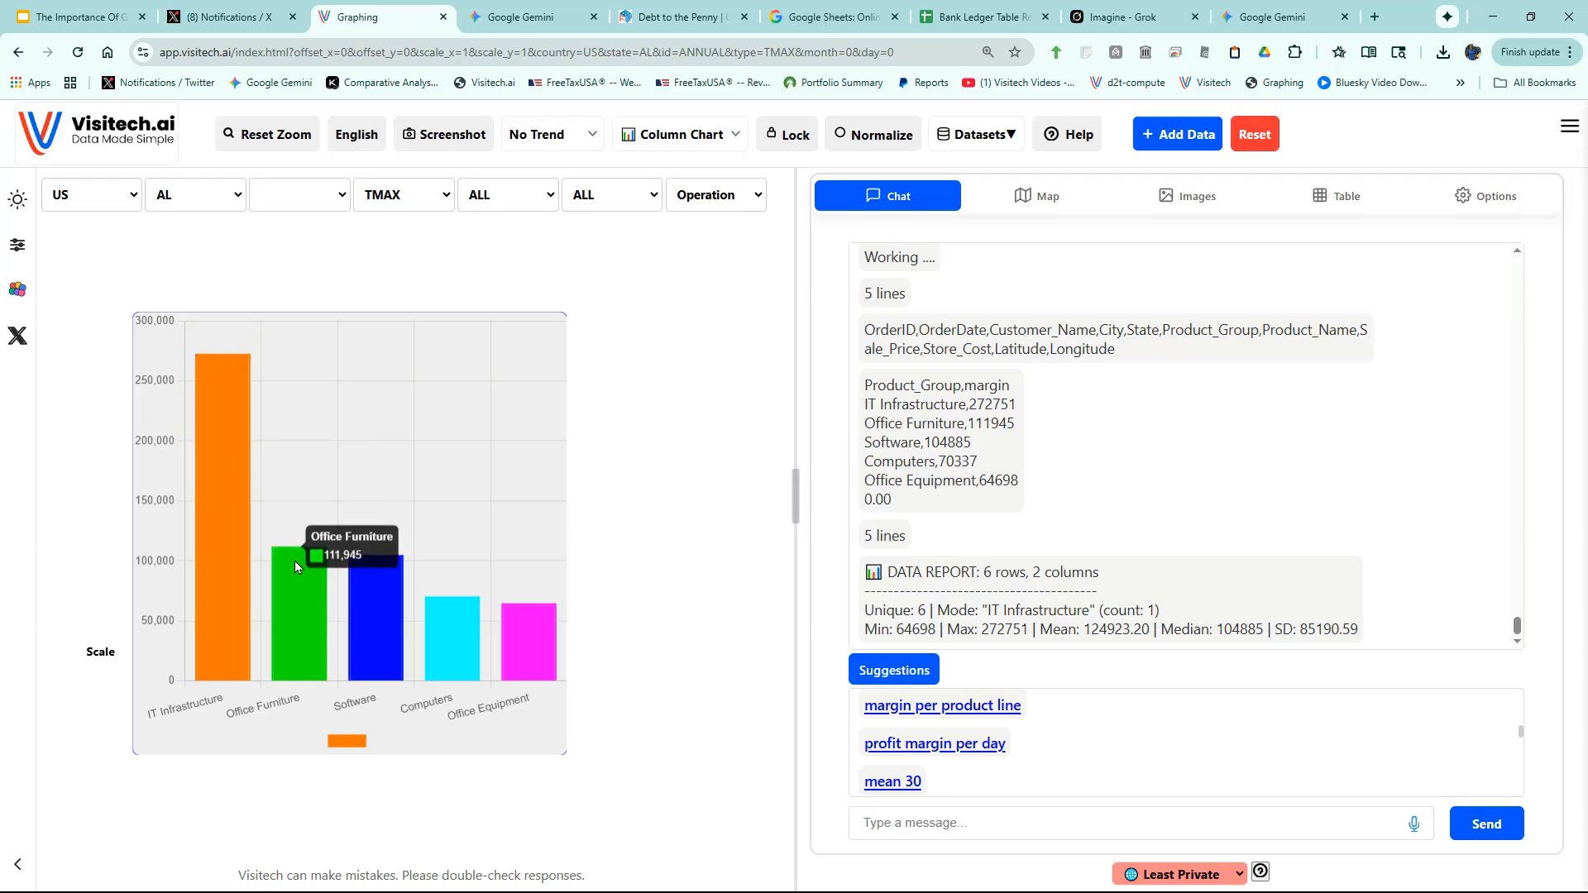
left_click(955, 743)
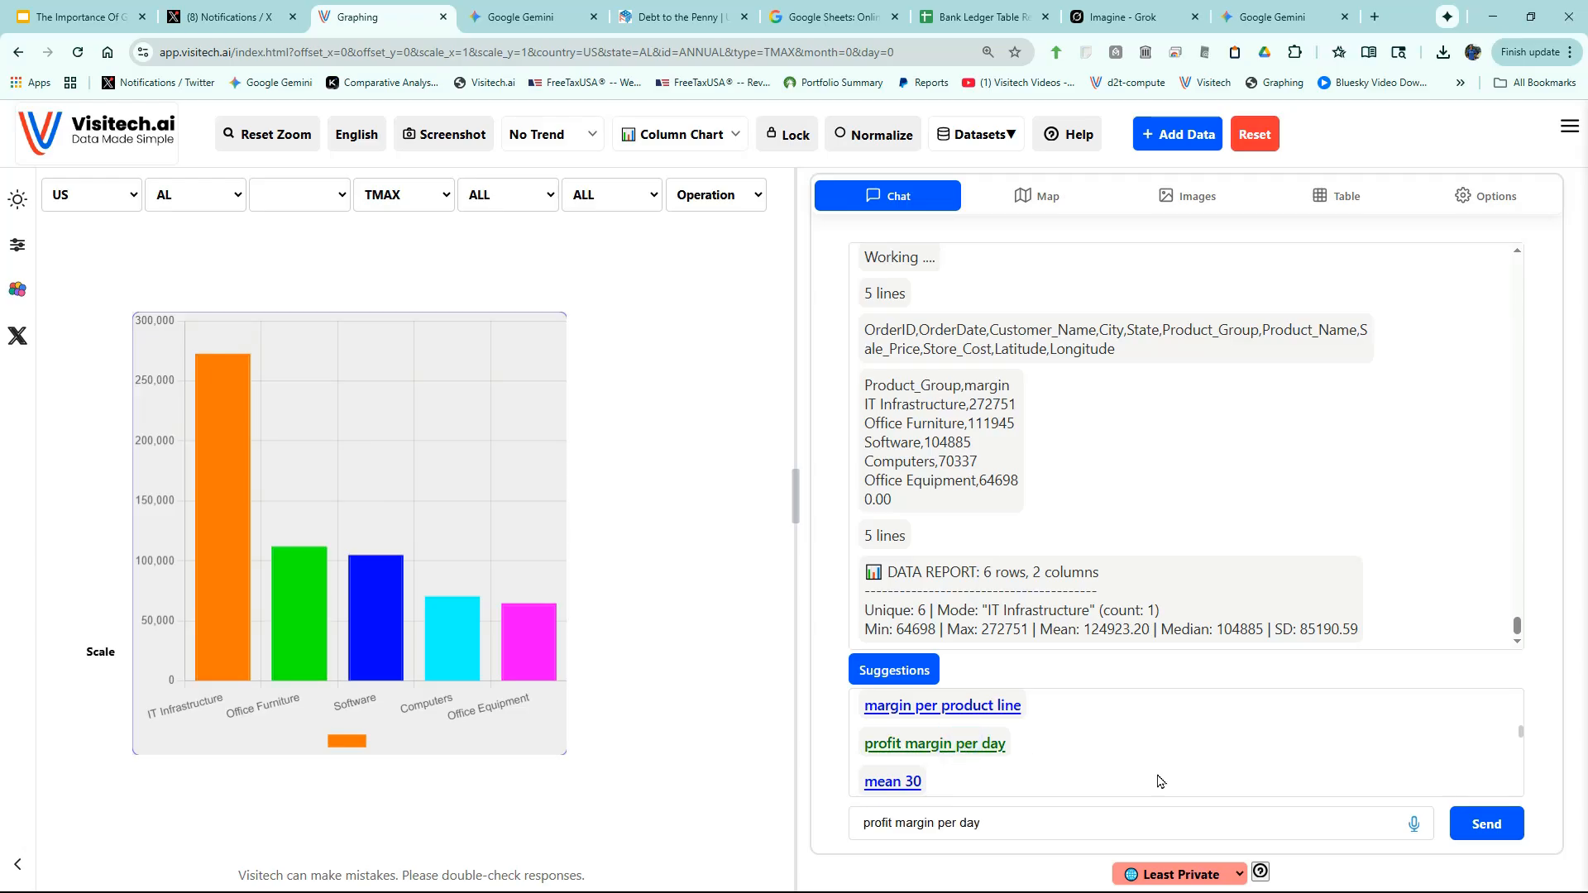
left_click(1484, 827)
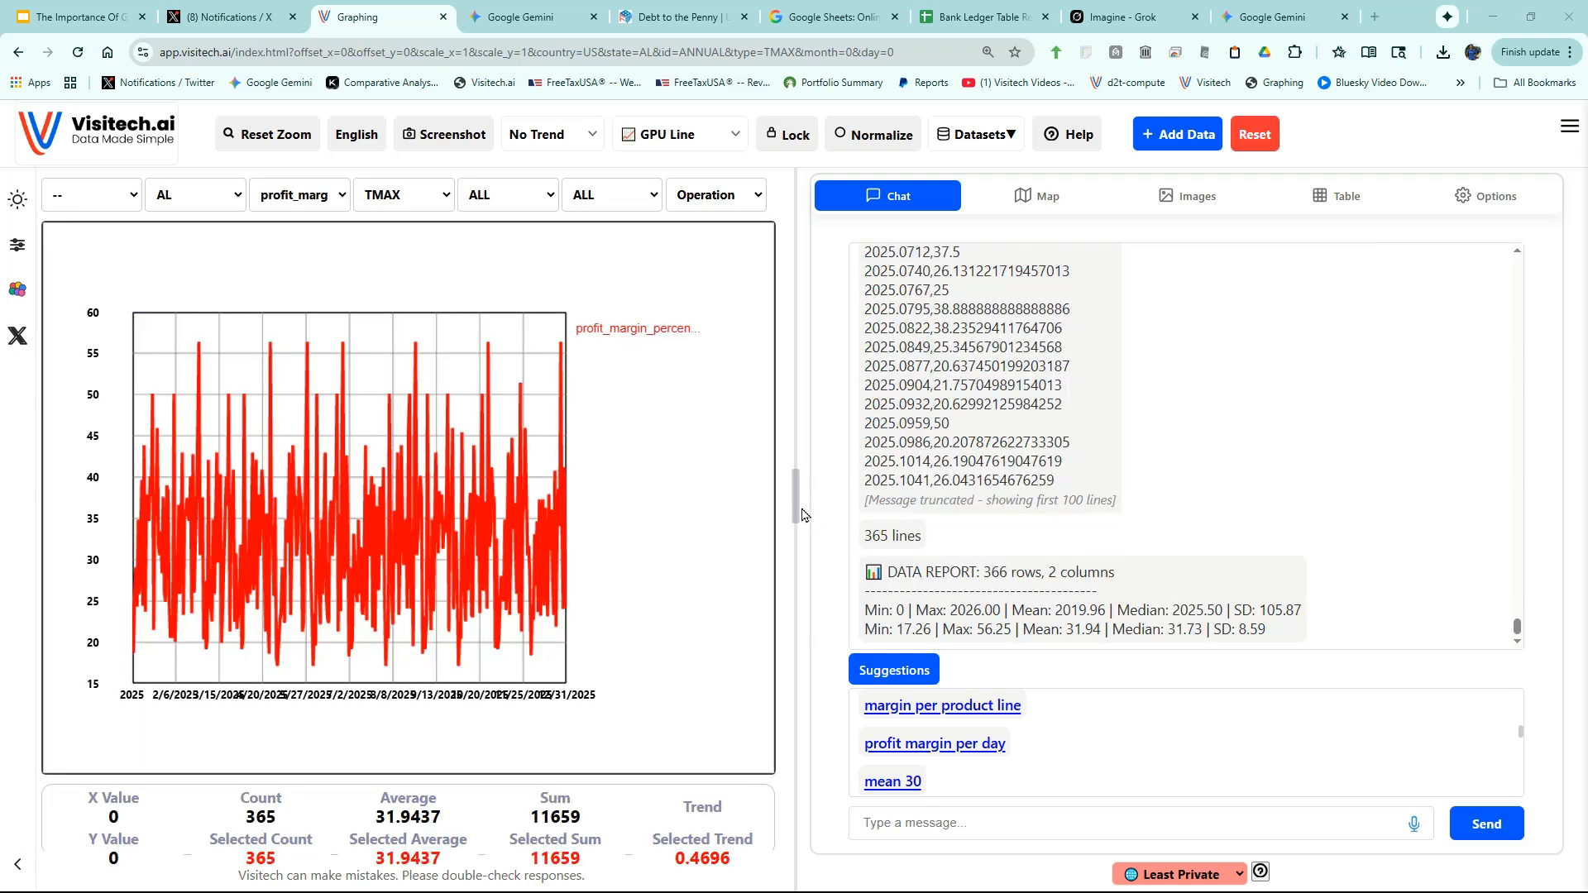
left_click_drag(796, 506, 1034, 530)
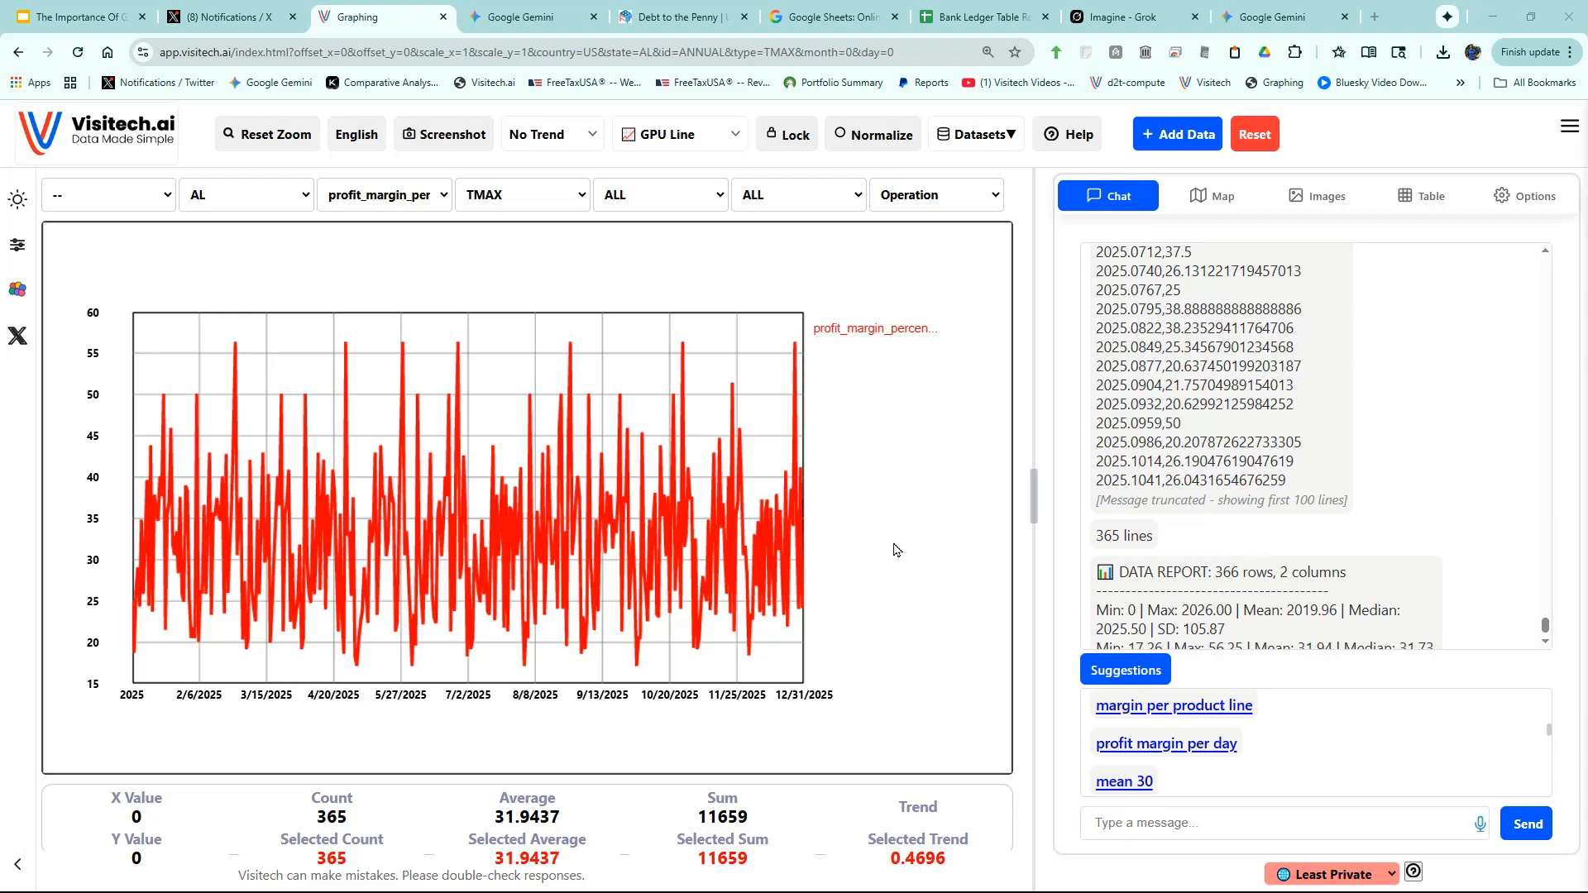
left_click(1148, 783)
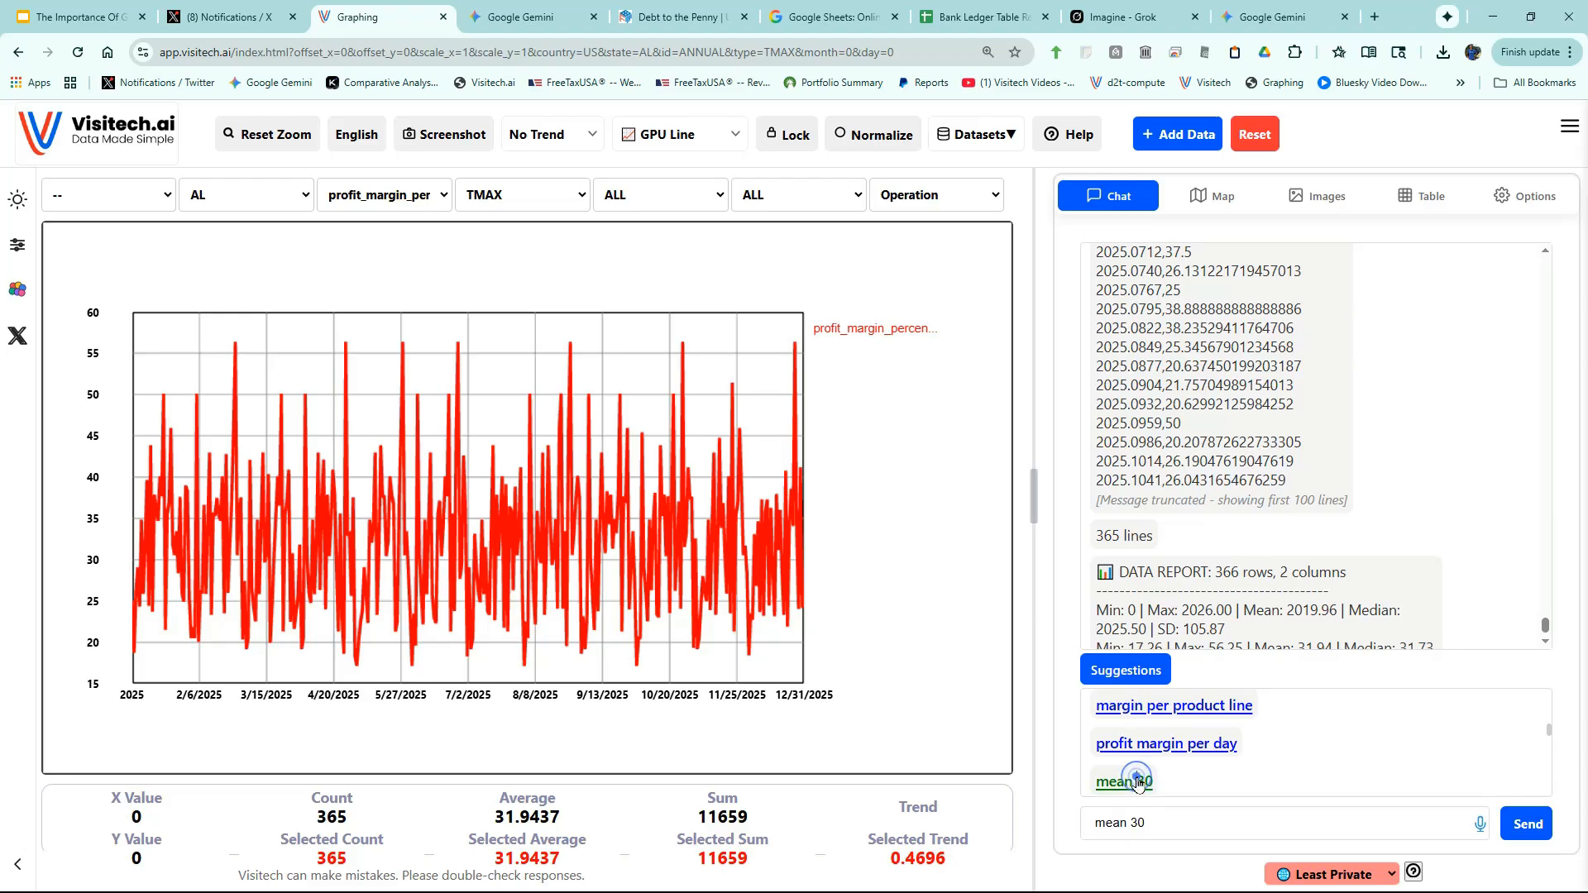
- Add a 30-day moving average of profit margin, remove the raw series and reset the zoom
left_click(1531, 833)
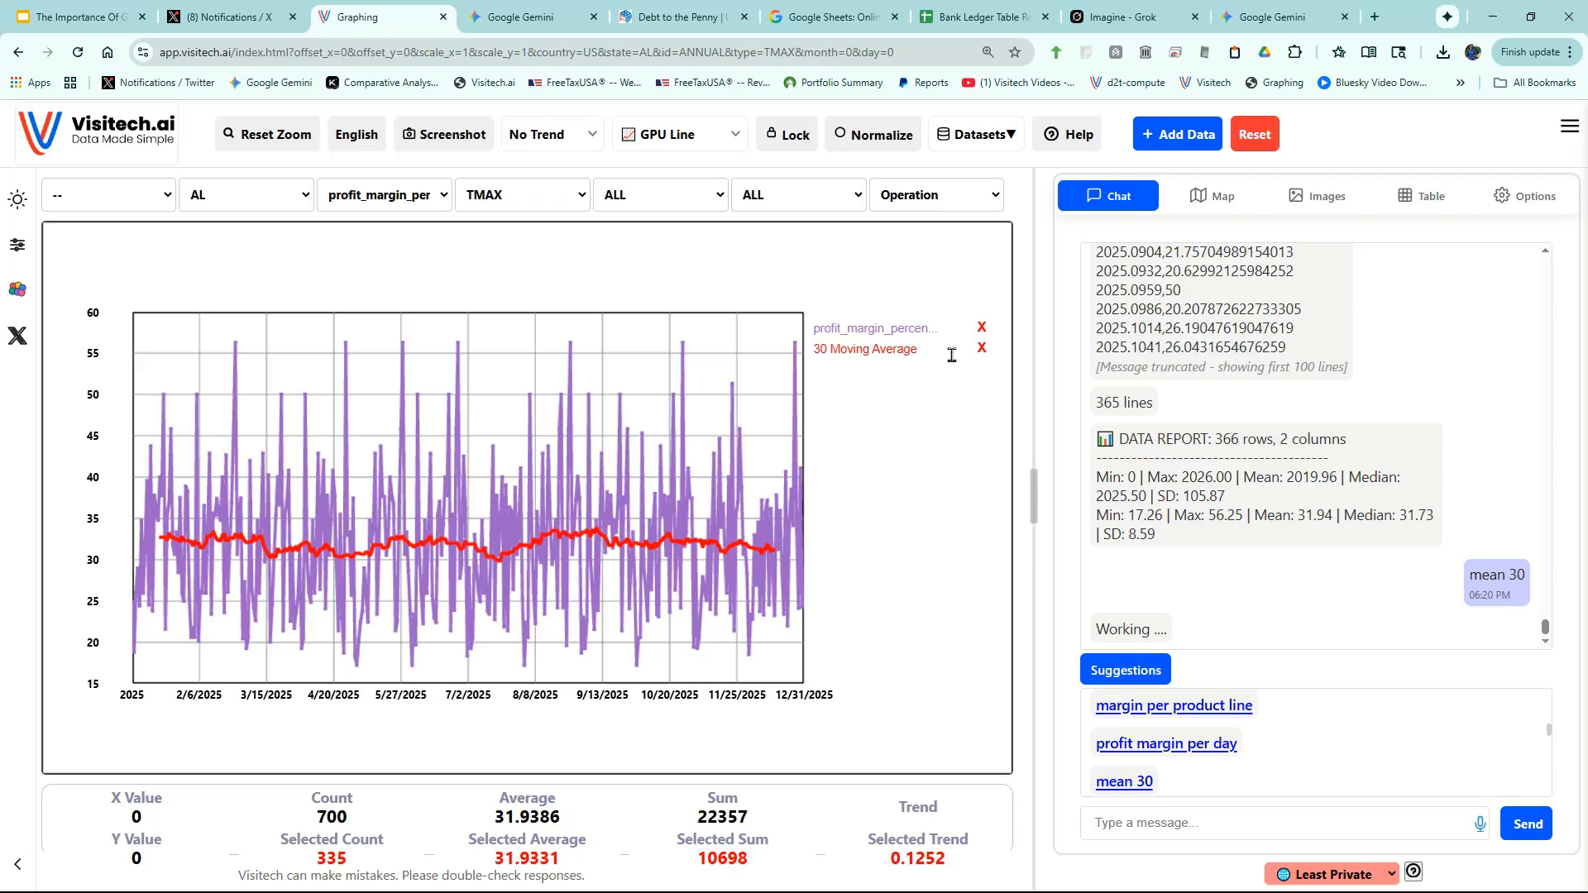
left_click(983, 328)
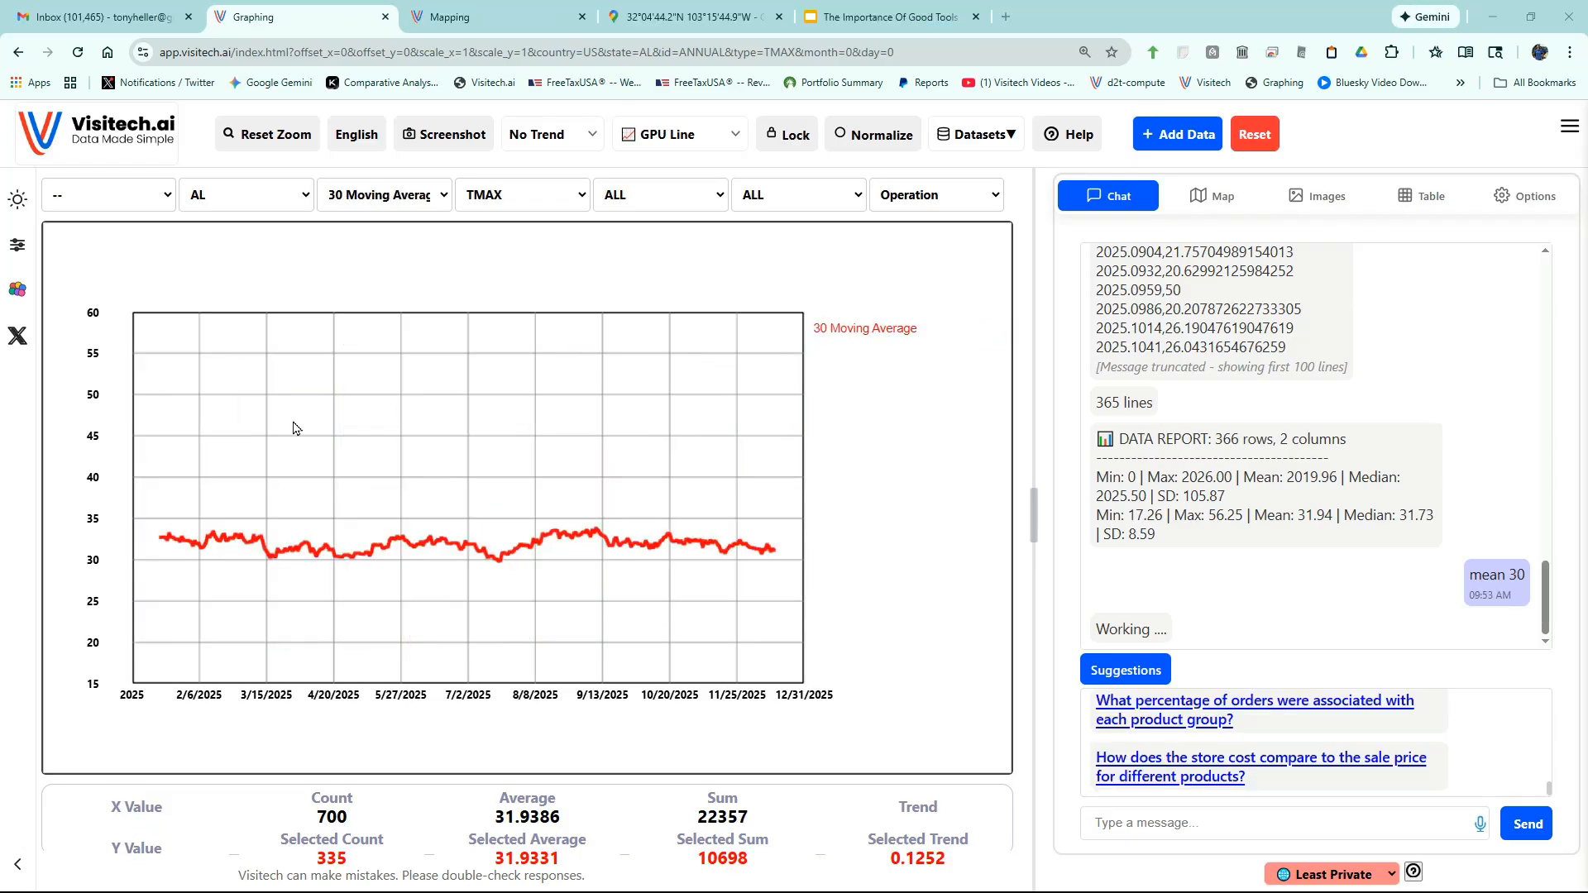
left_click(262, 135)
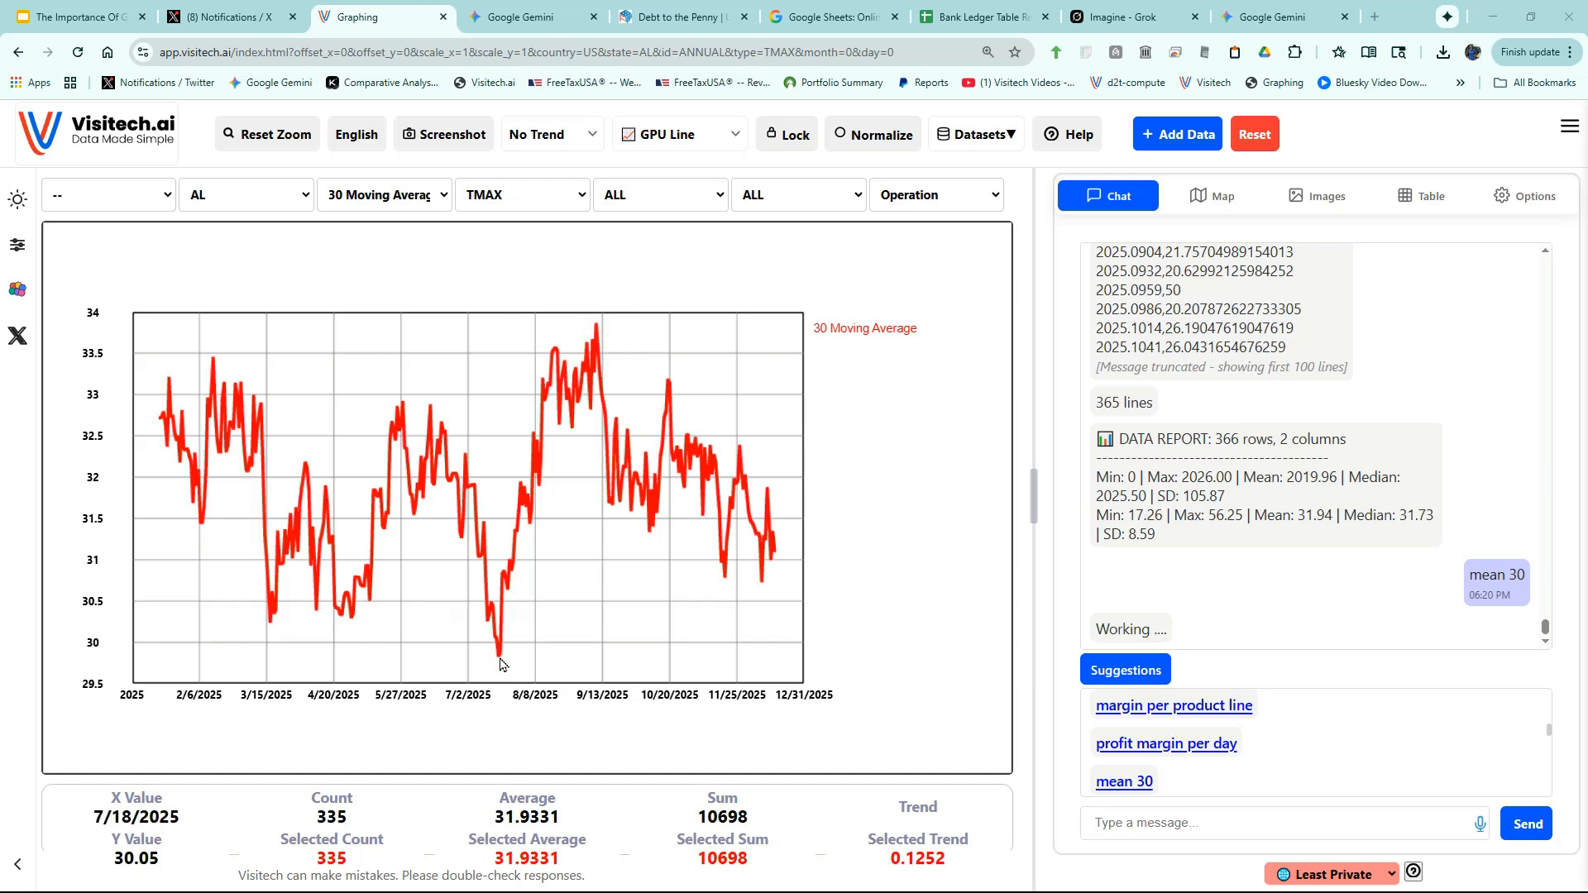
- Chart average percent margin per day of week as columns, Saturday highest at 27.40
mouse_move(501, 659)
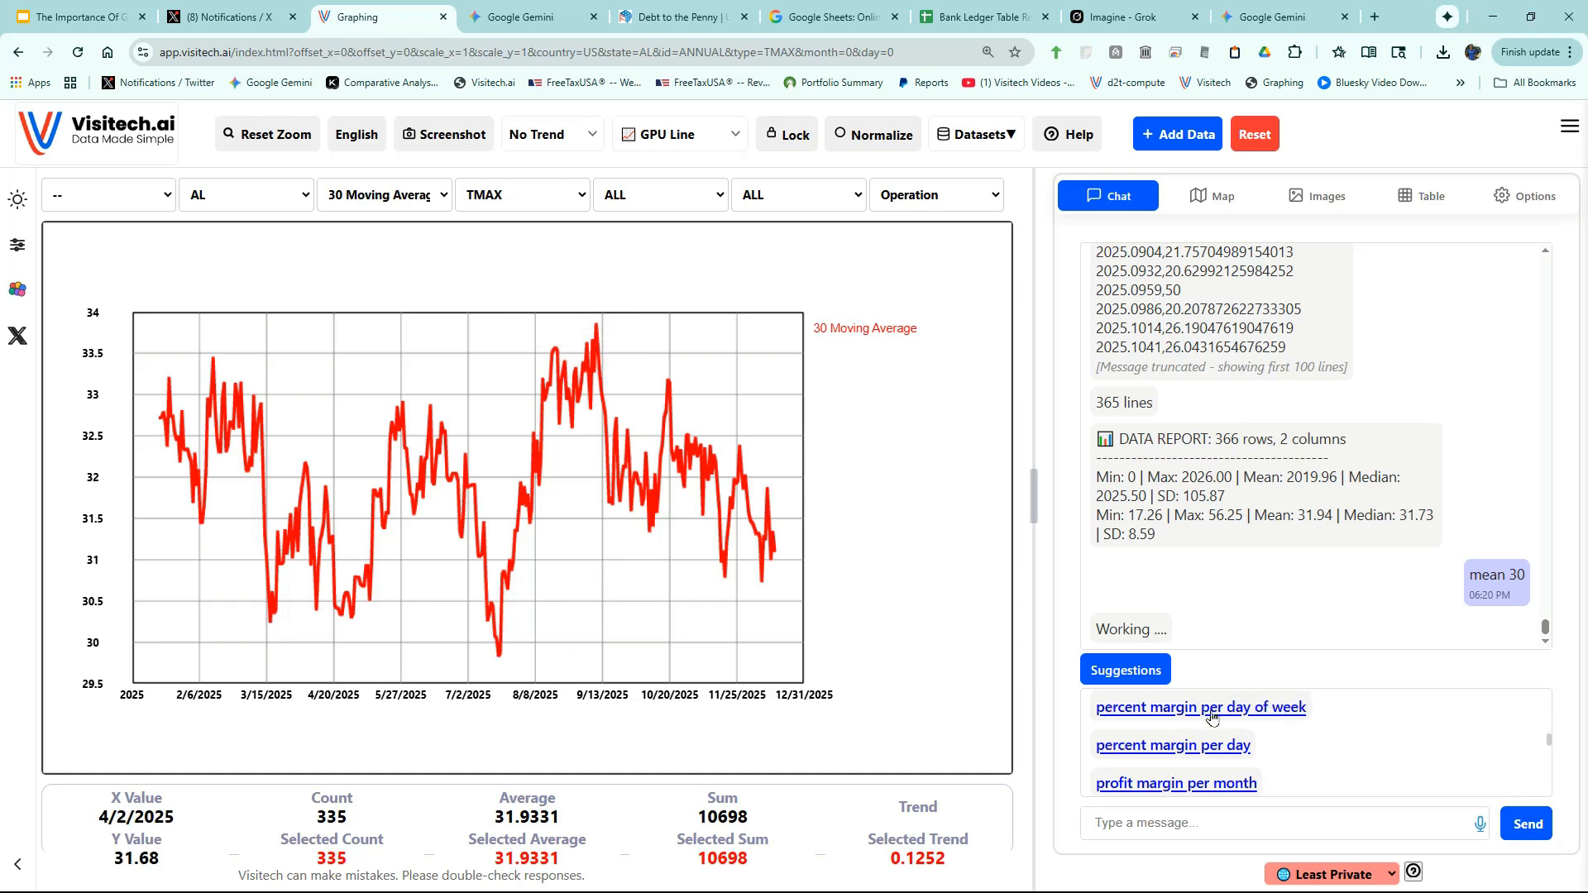
left_click(1228, 713)
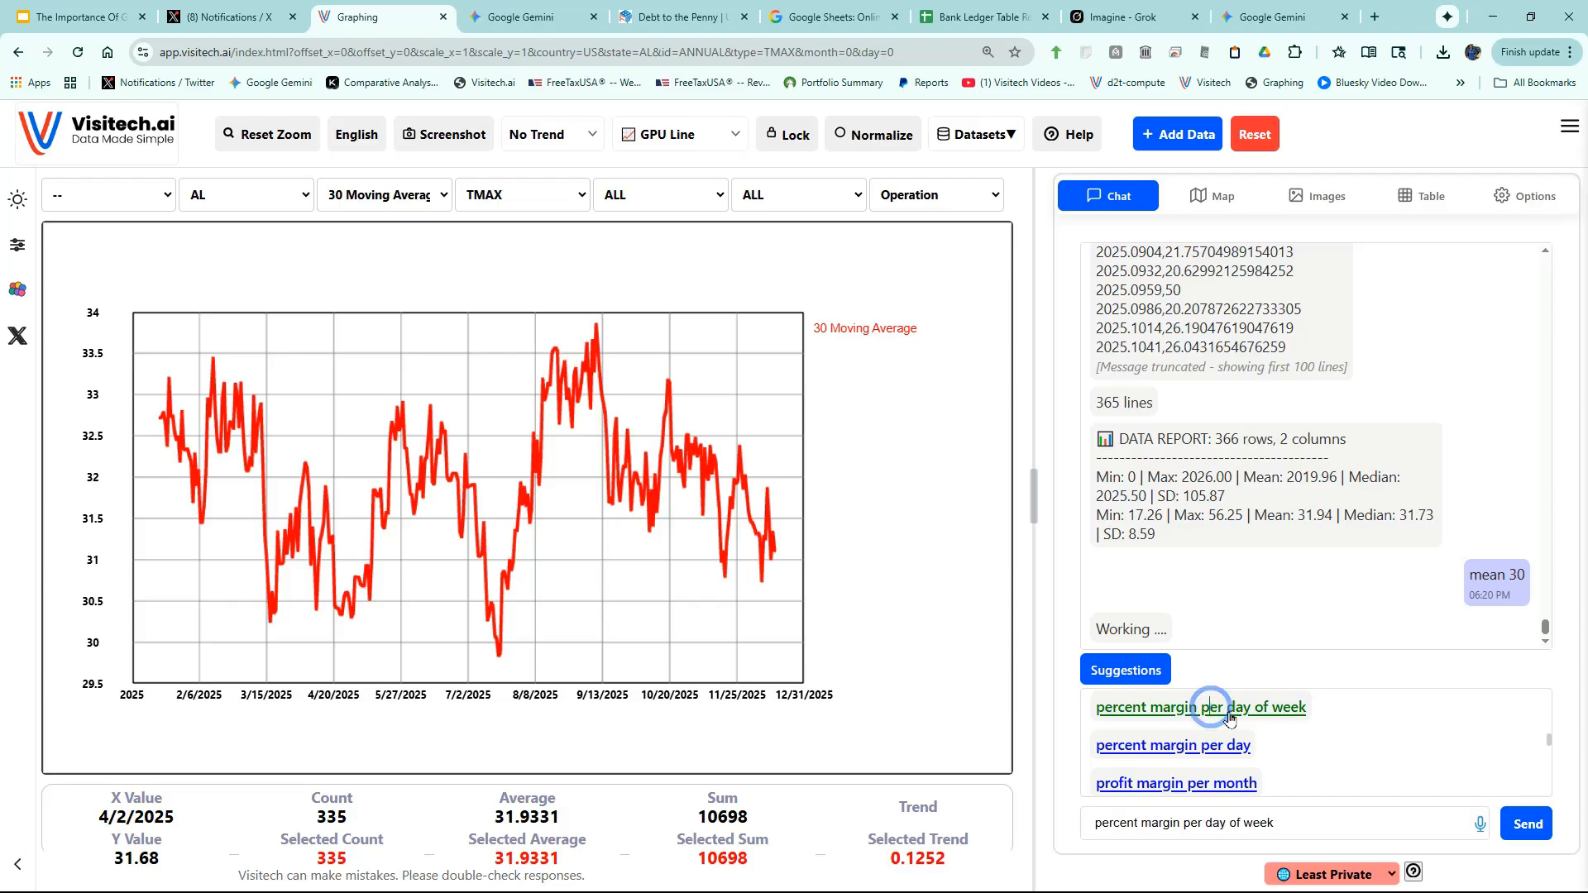
left_click(1515, 822)
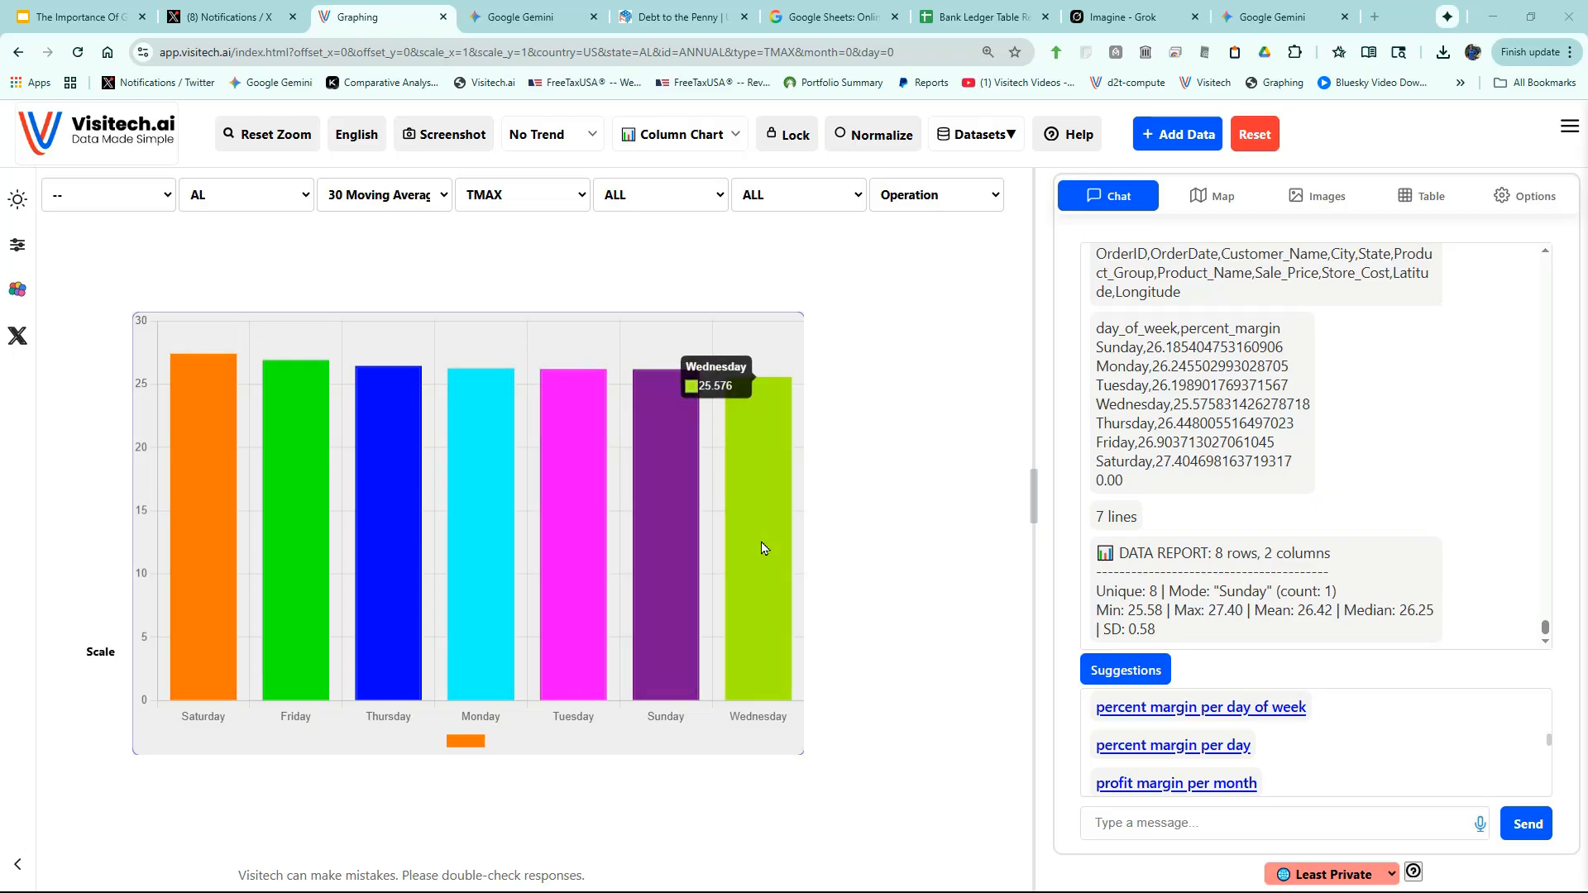
- Chart monthly profit margin per product line and single out the Office_Furniture and Computers lines
scroll(1243, 725, "down", 2)
left_click(1242, 725)
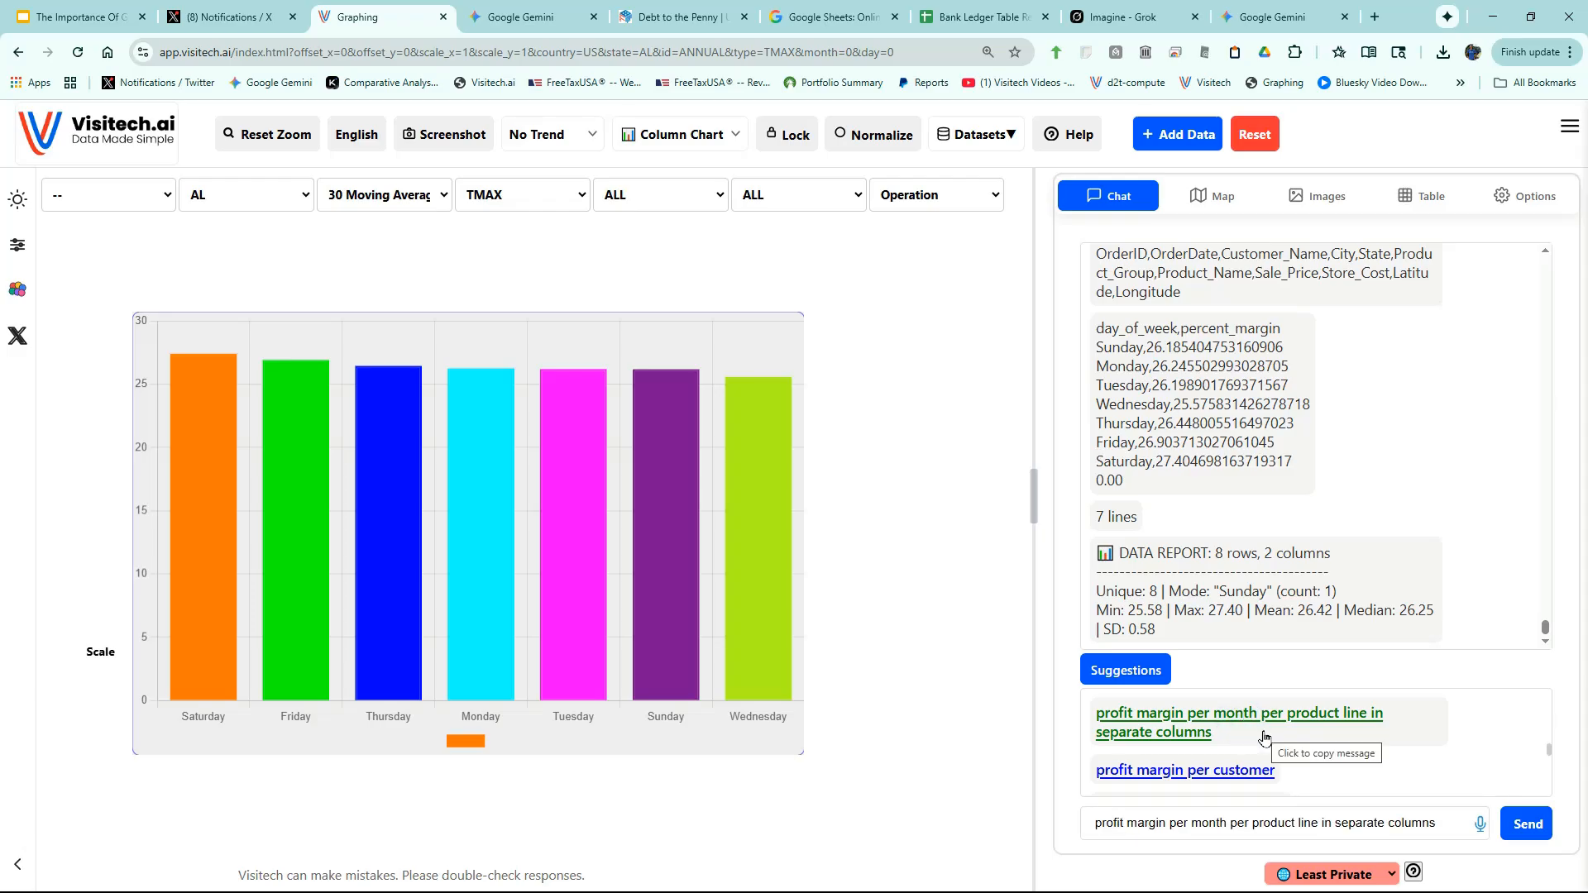
left_click(1528, 827)
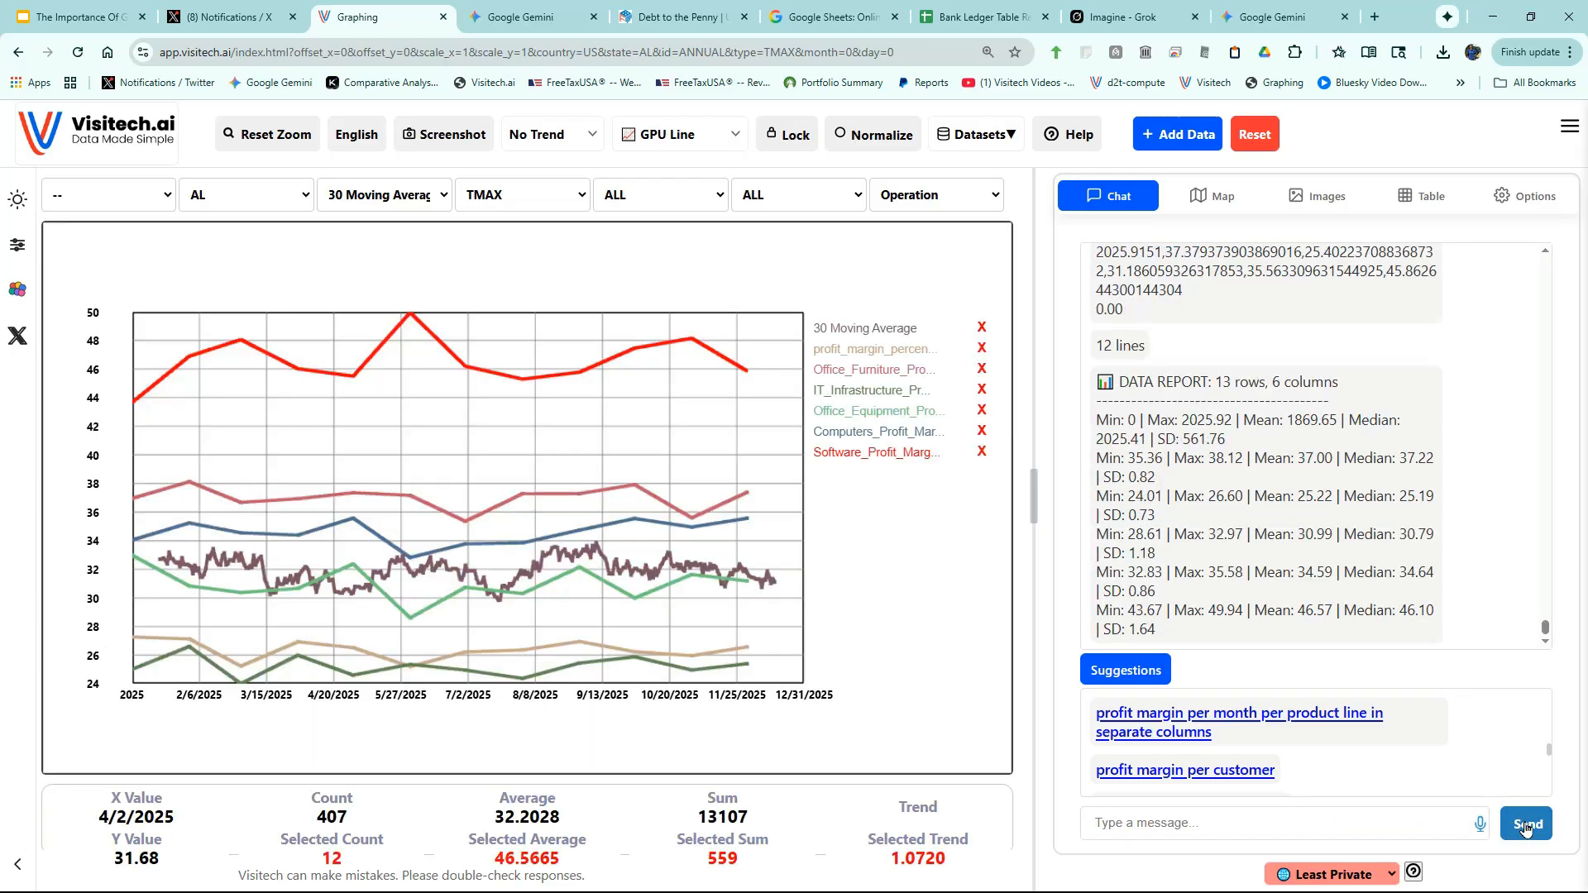
left_click(411, 499)
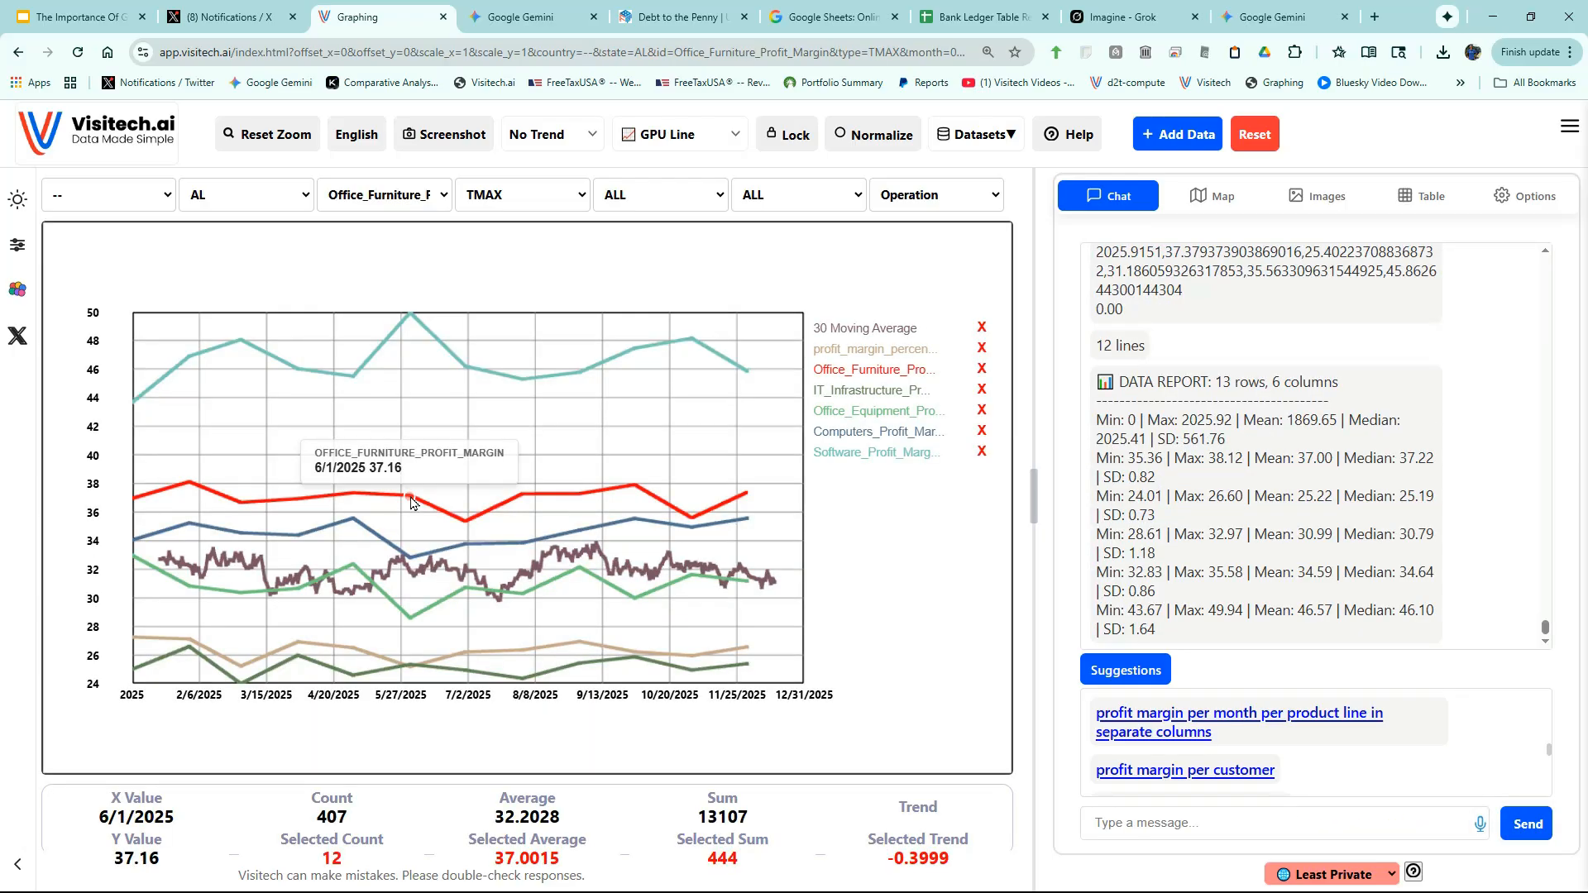
left_click(353, 521)
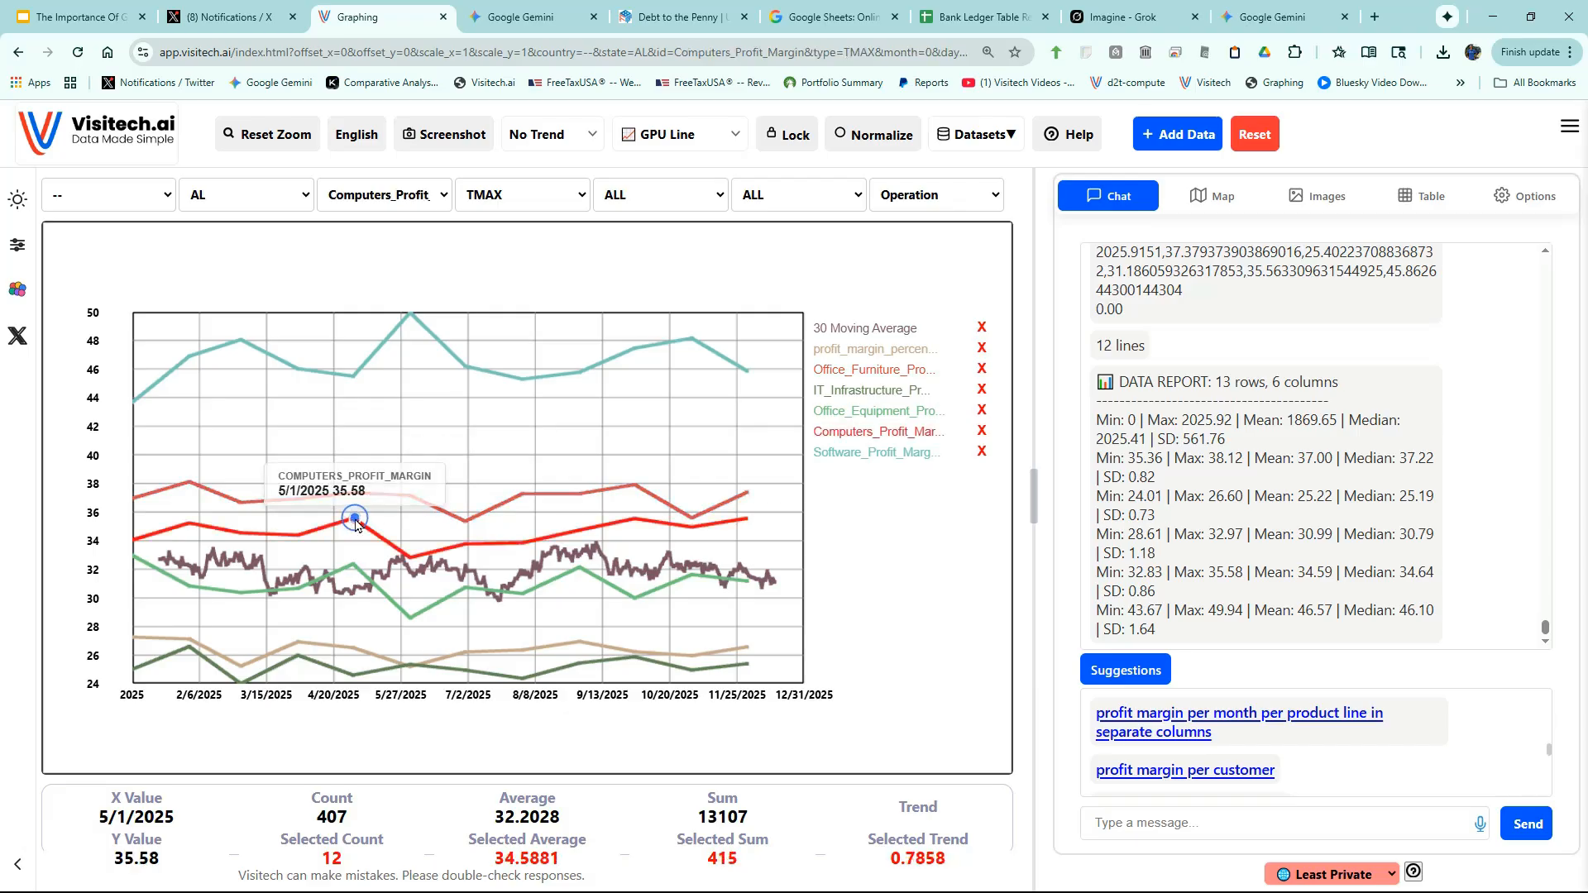
- Ask for store cost versus sale price and profit for every product
scroll(1307, 787, "down", 5)
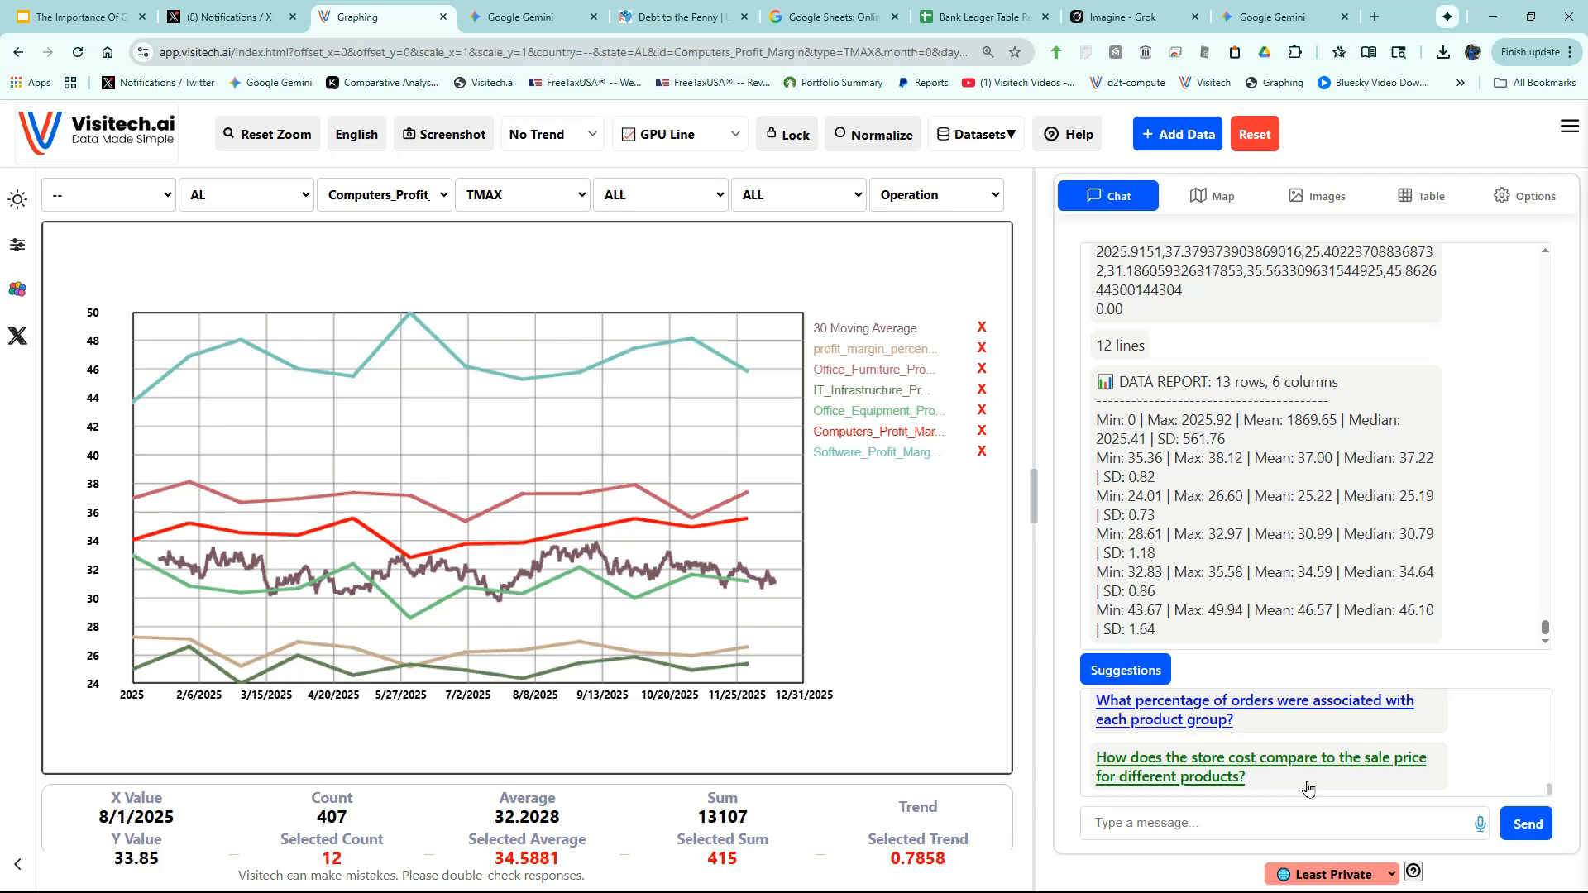
left_click(1299, 767)
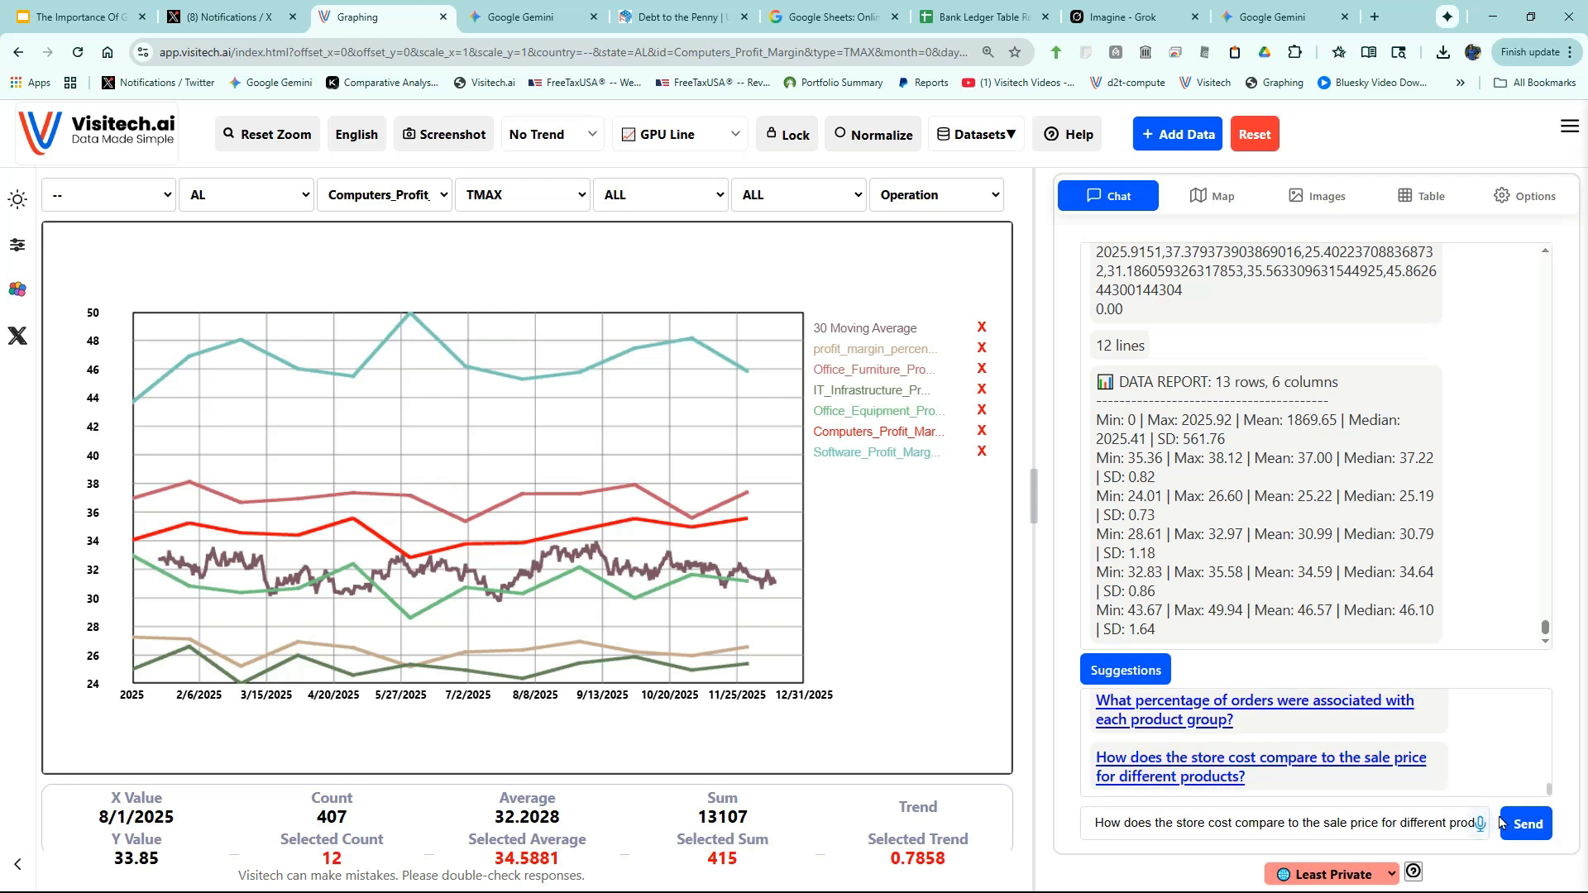
left_click(1528, 826)
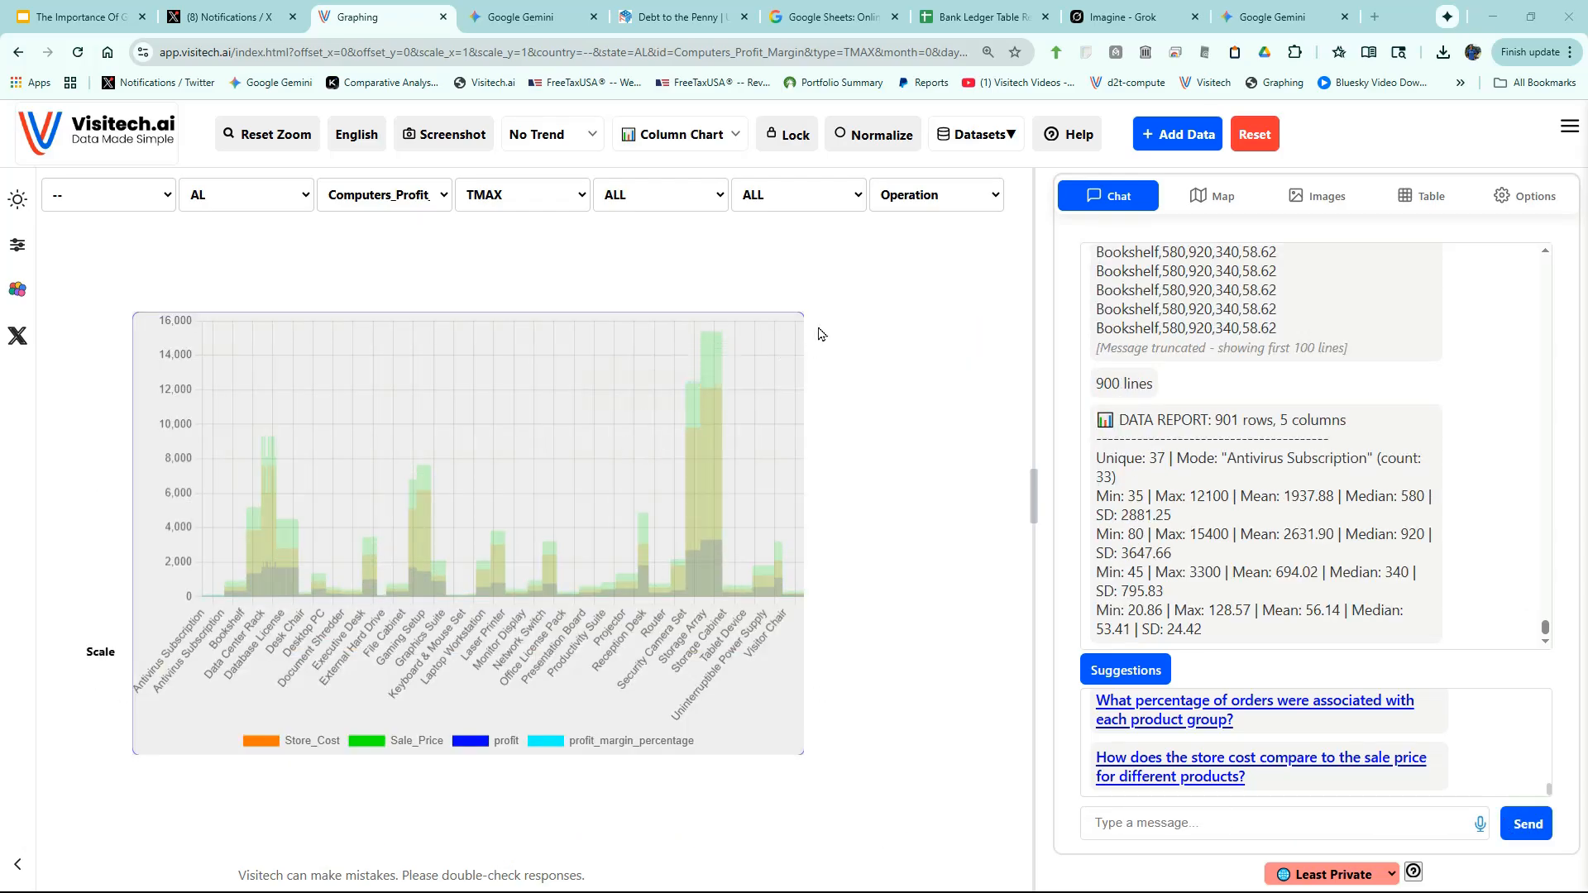
- Switch the per-product cost, price and profit chart to Stacked Column, then open Select Data
left_click(677, 134)
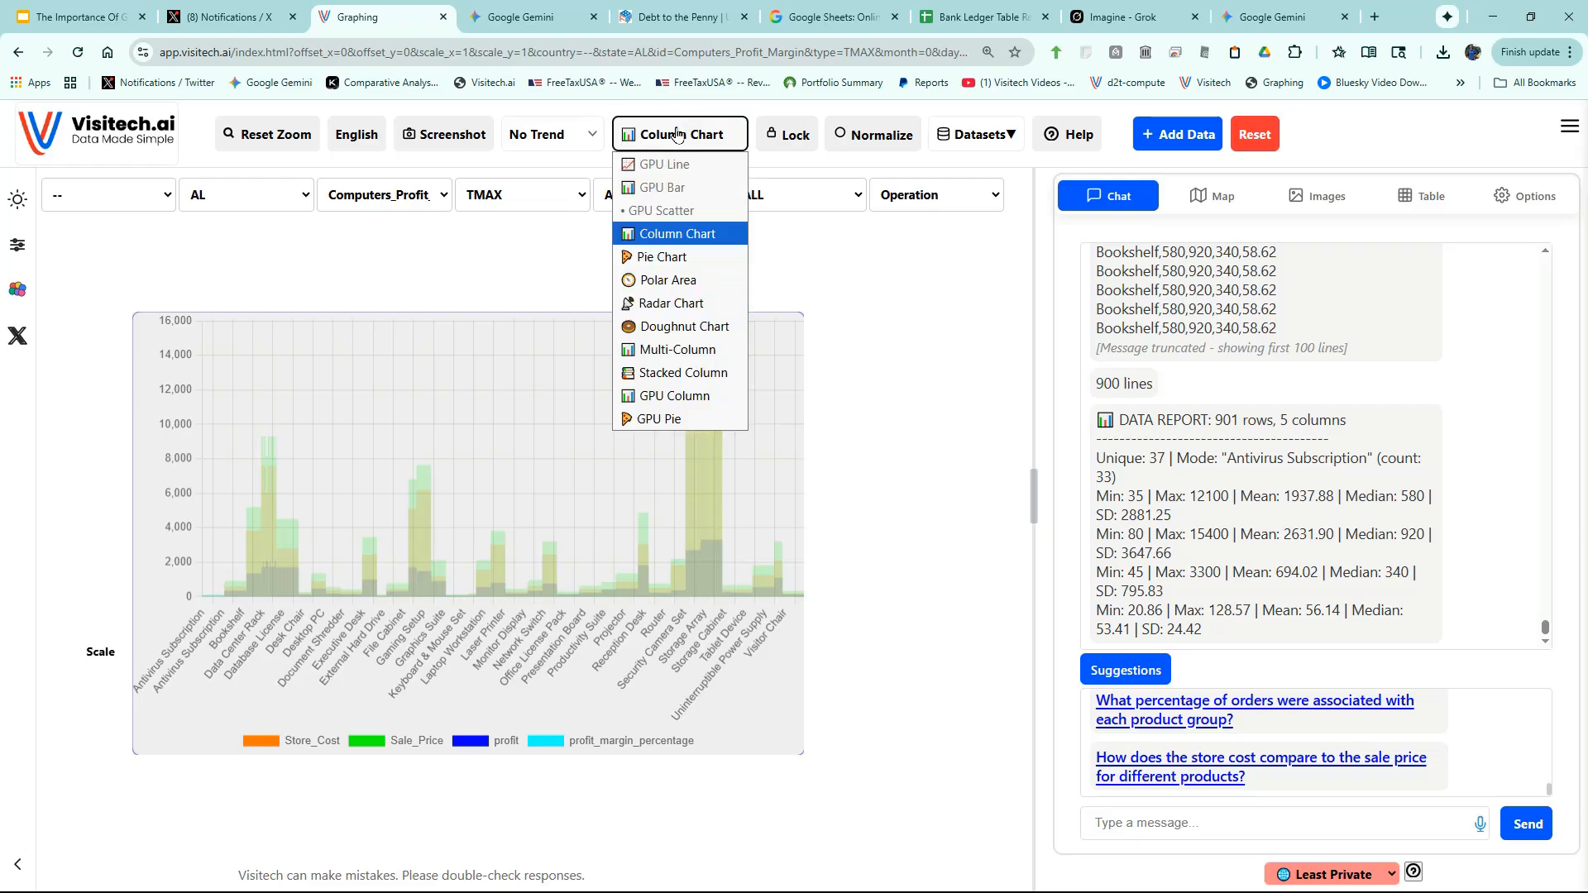
left_click(690, 378)
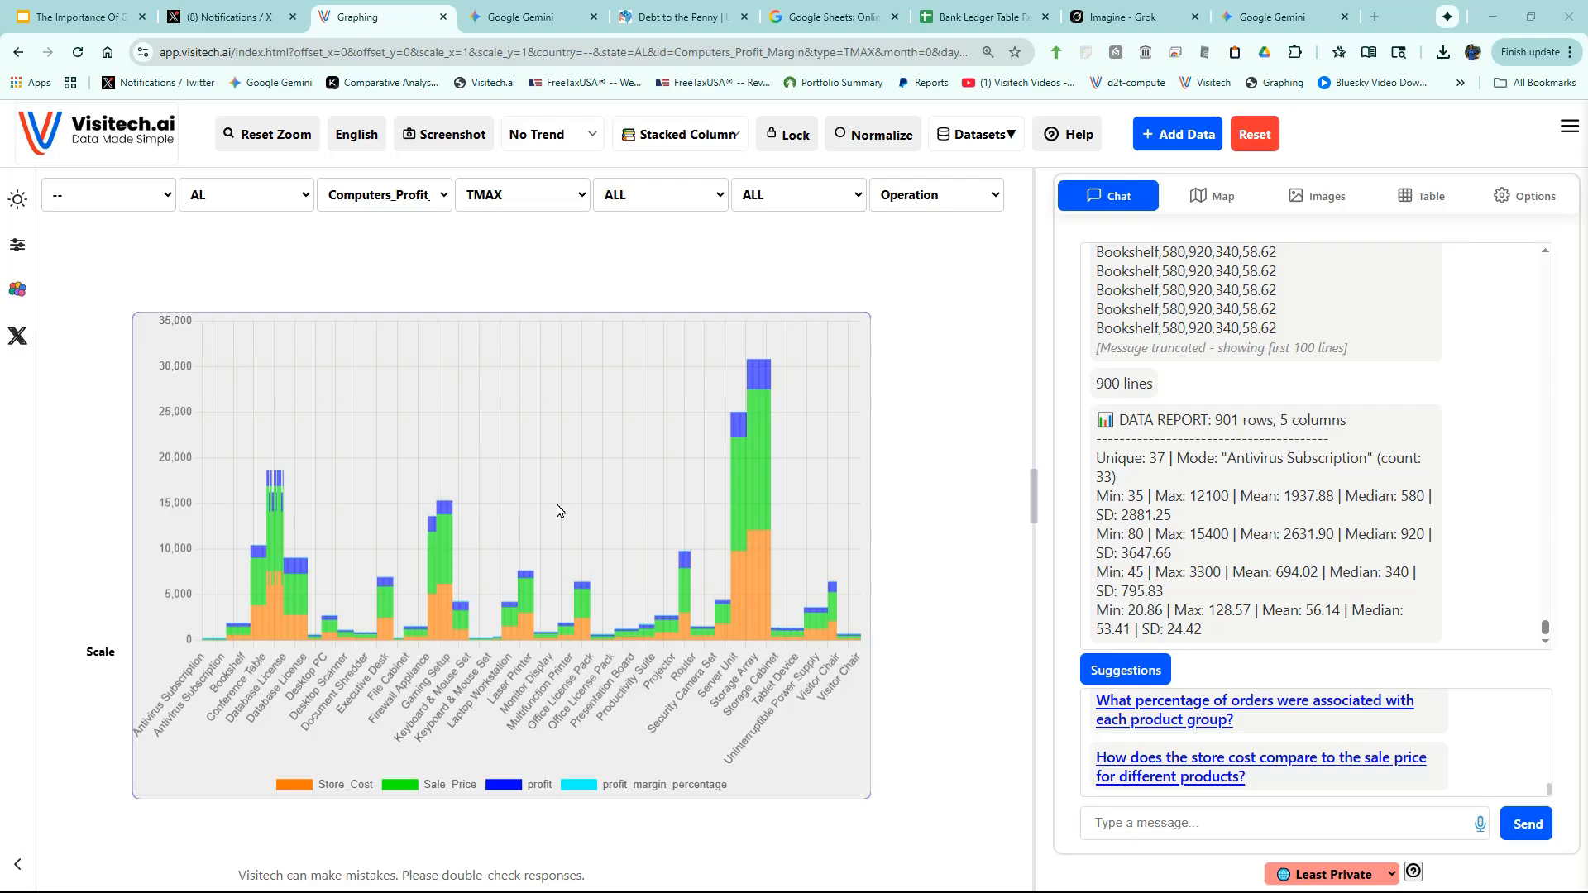
left_click(978, 139)
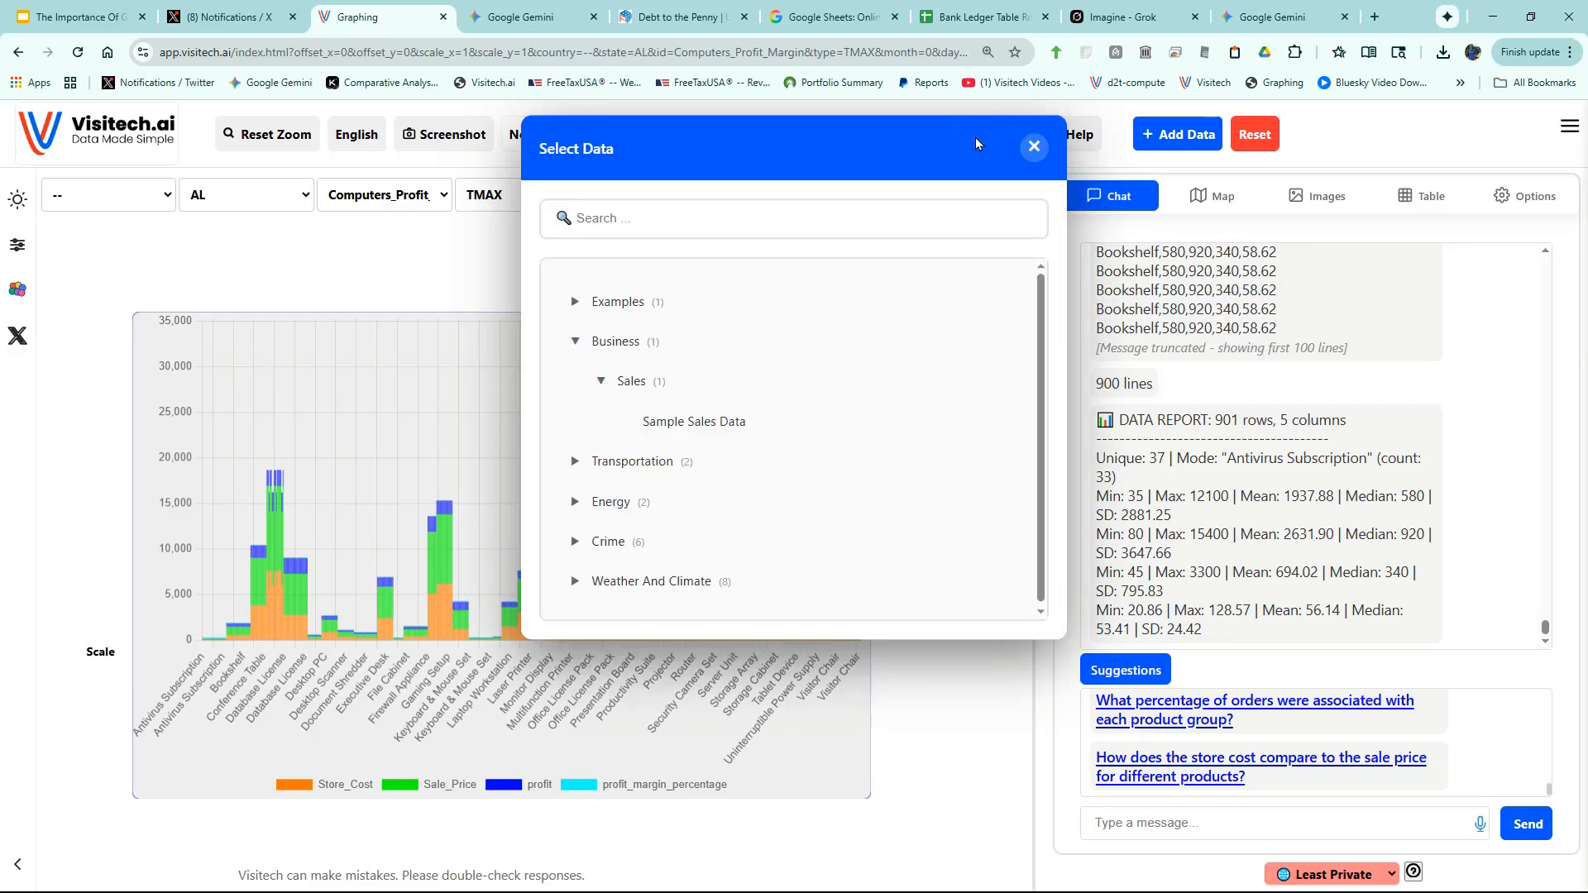
- Load the DC Crime 2026 dataset from Crime > Washington DC
left_click(572, 542)
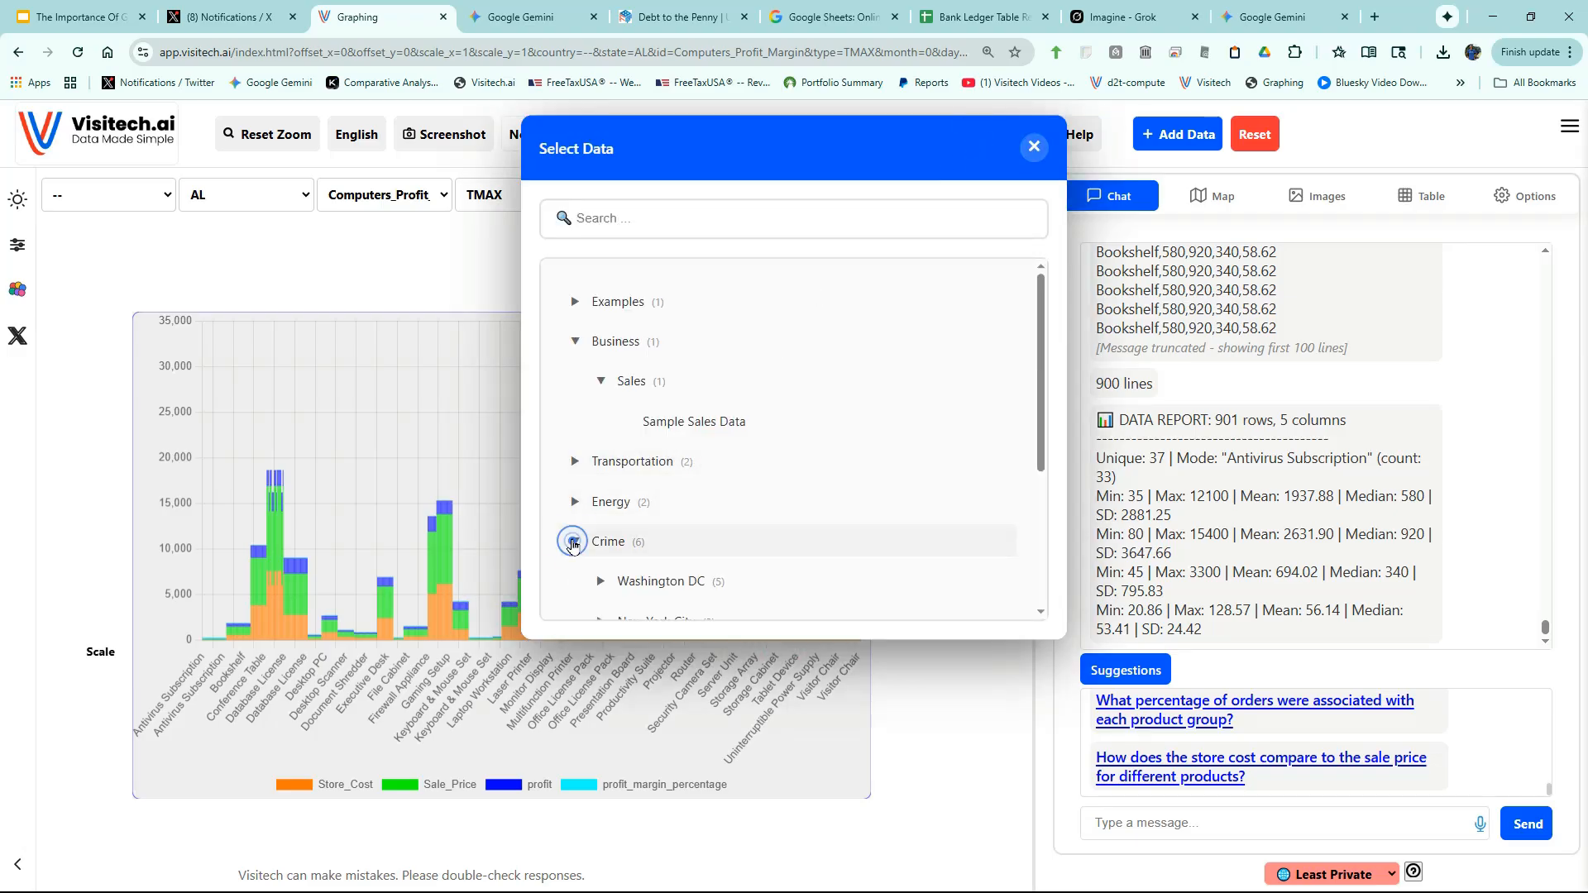
left_click(601, 580)
scroll(695, 524, "down", 4)
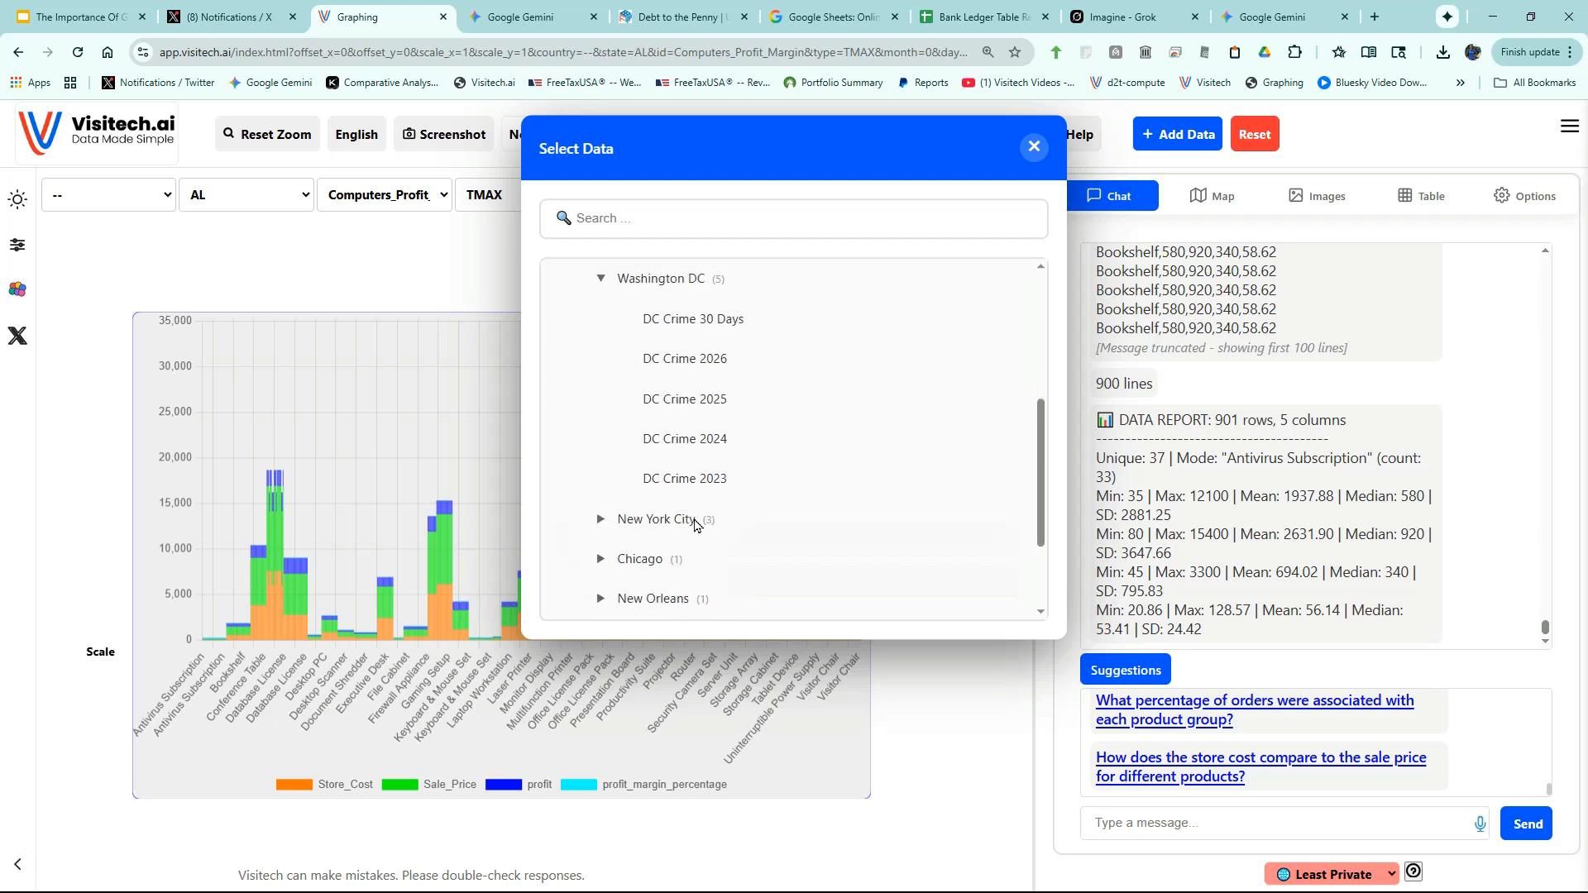
left_click(708, 417)
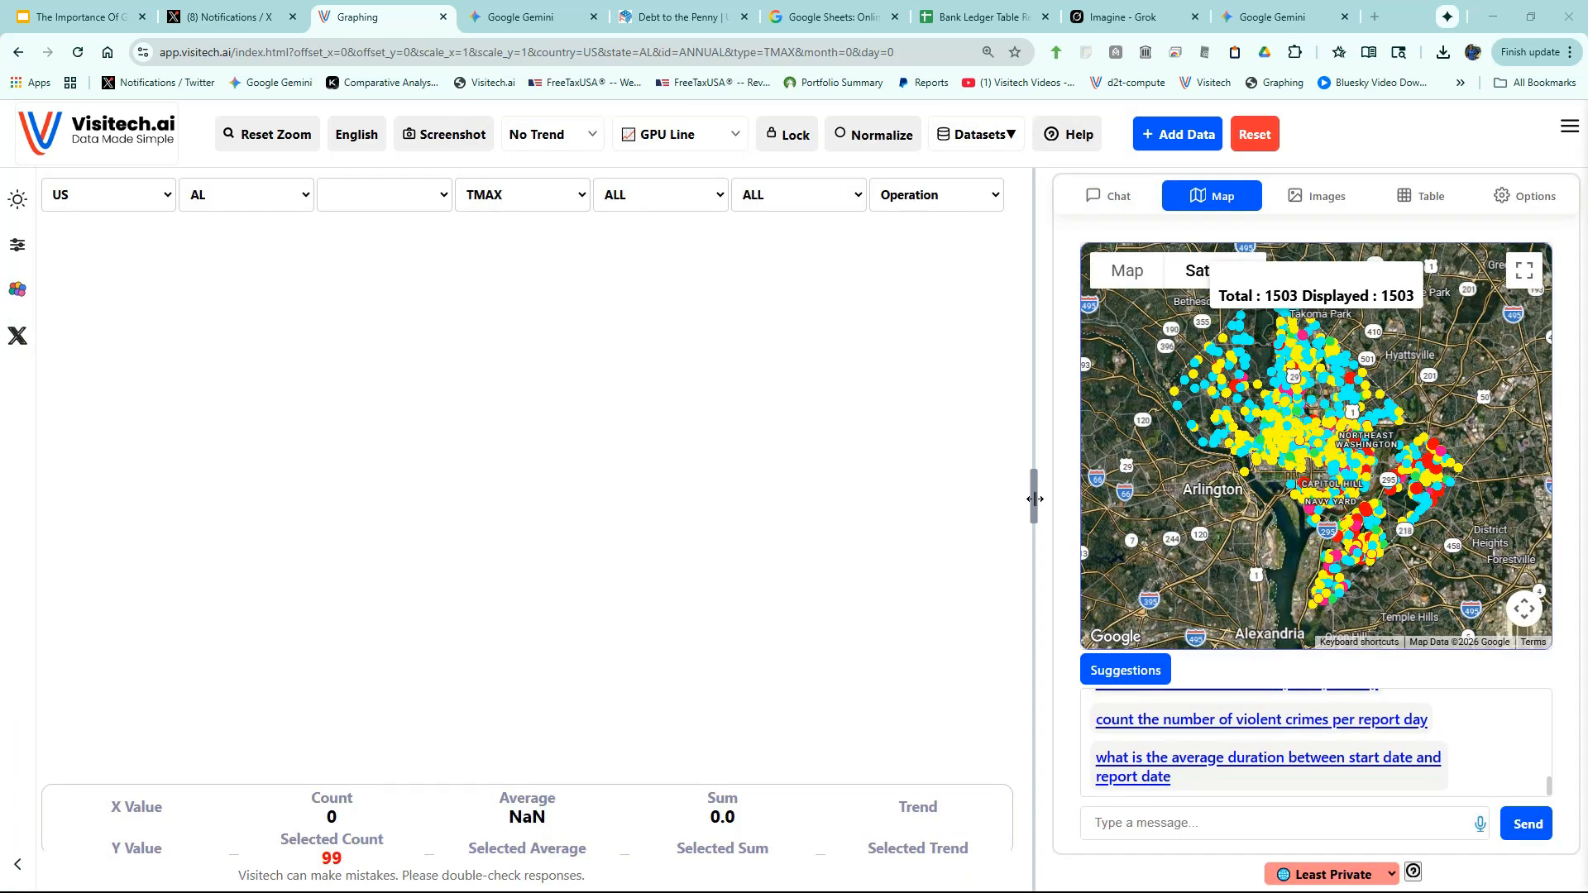
- Widen the map panel and zoom into the Southeast Washington streets
left_click_drag(1035, 499, 796, 458)
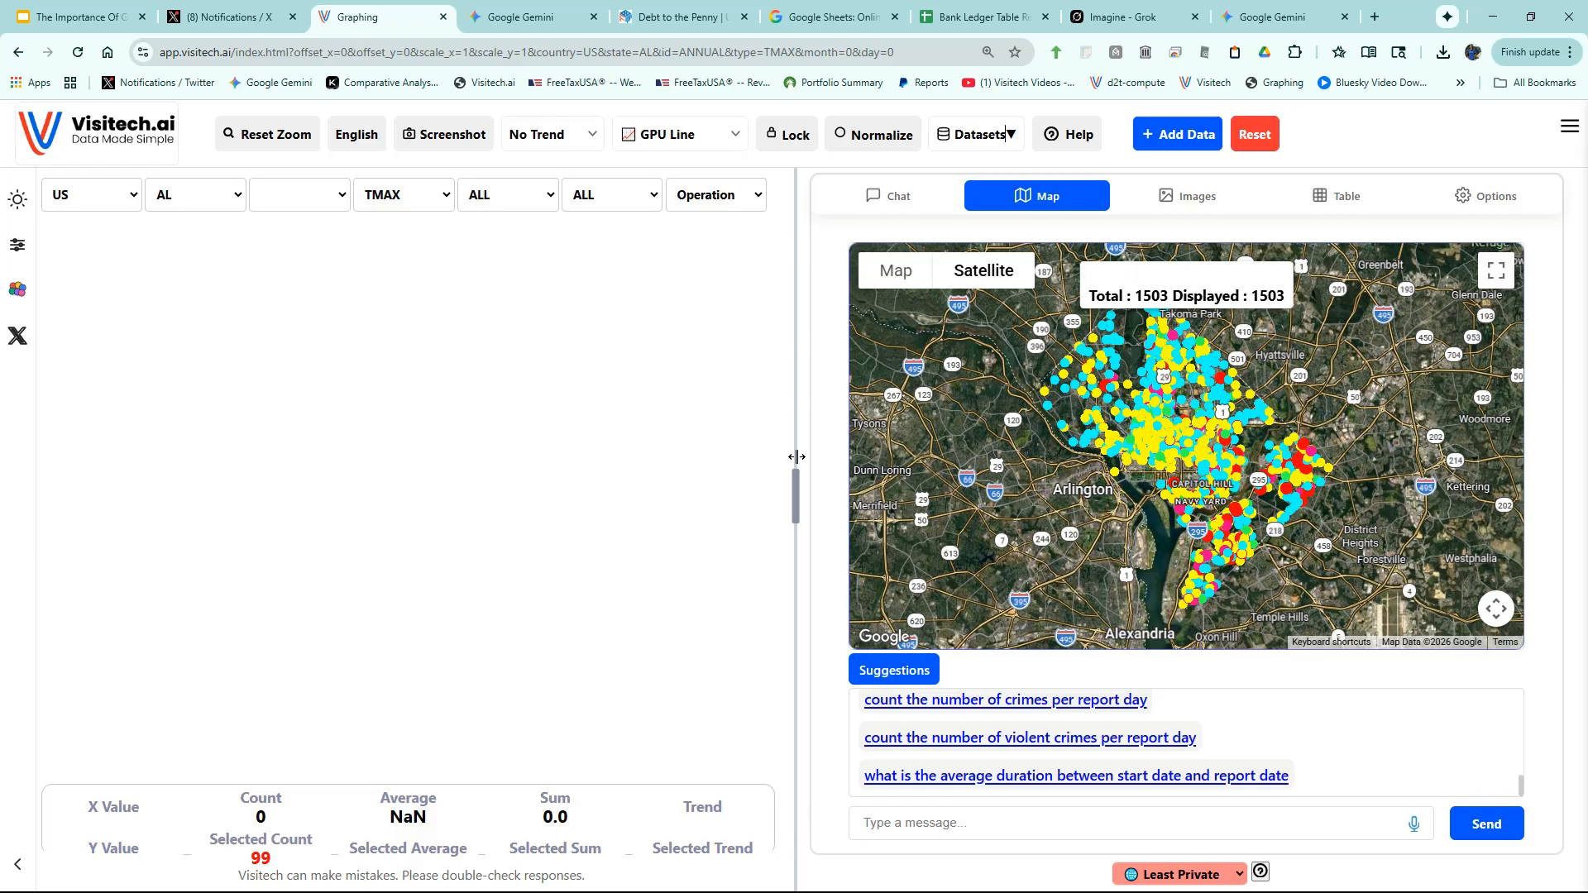
scroll(1189, 482, "up", 5)
scroll(1189, 483, "up", 4)
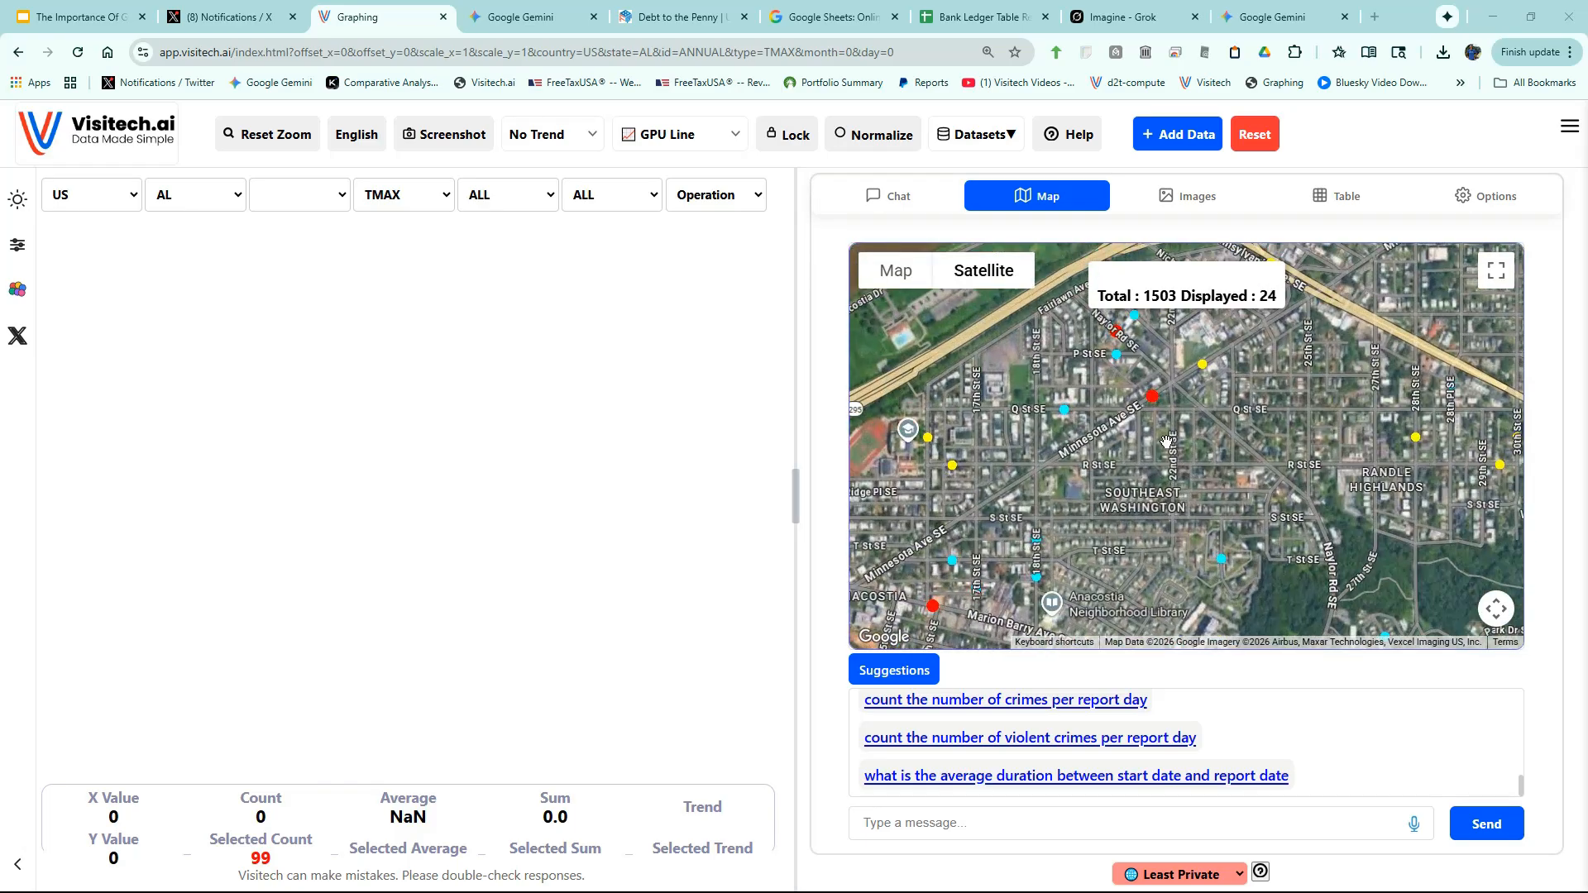
scroll(1160, 504, "up", 2)
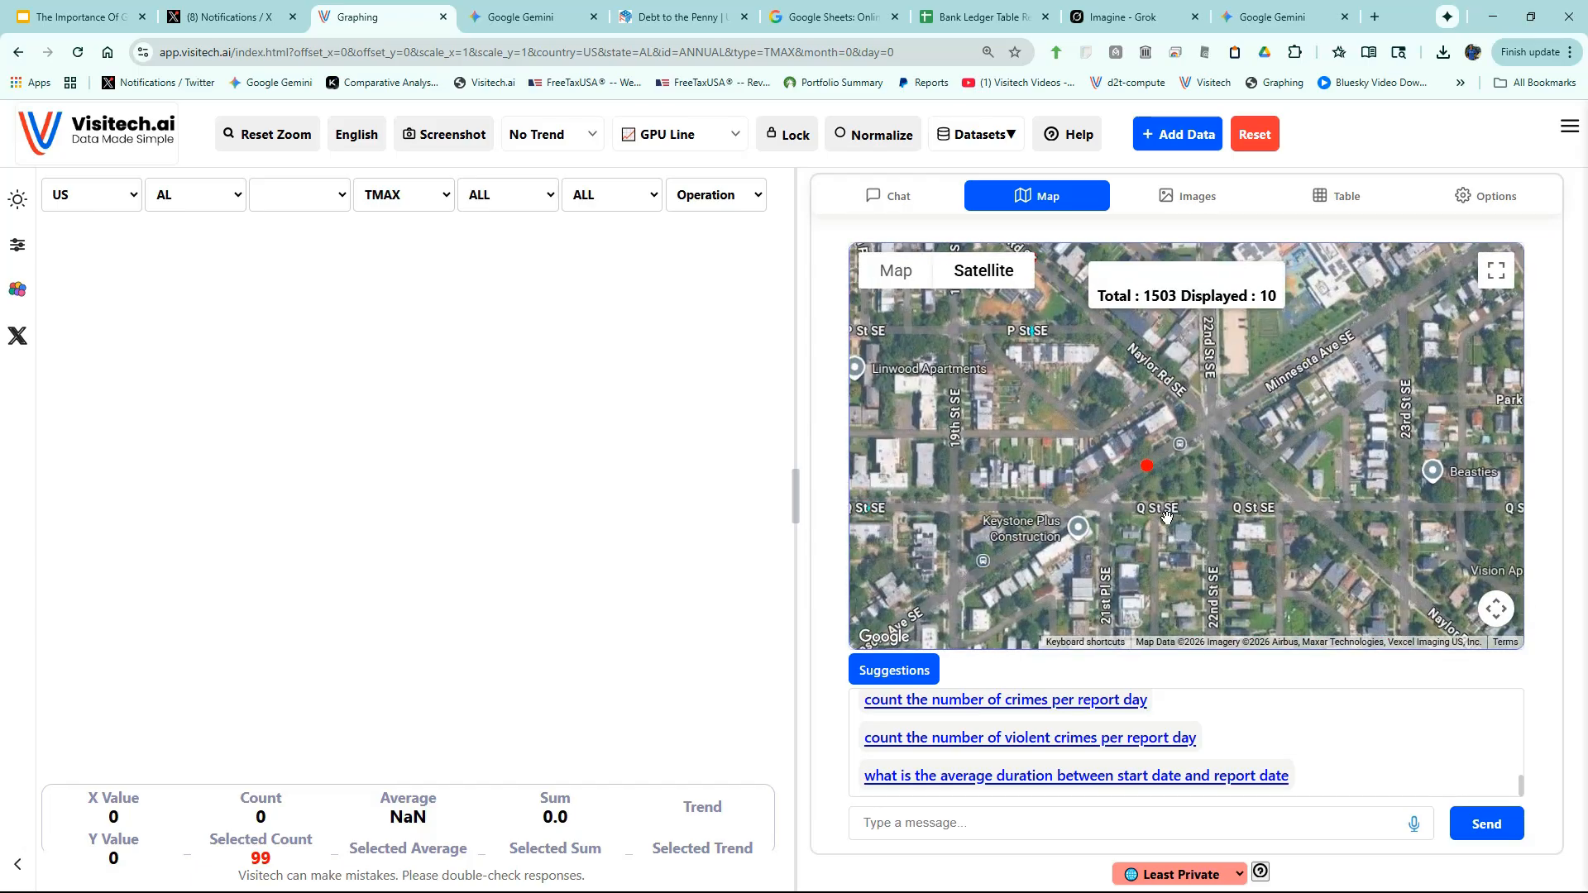
- Inspect the motor vehicle theft record, then pan the satellite map around it
left_click(1147, 464)
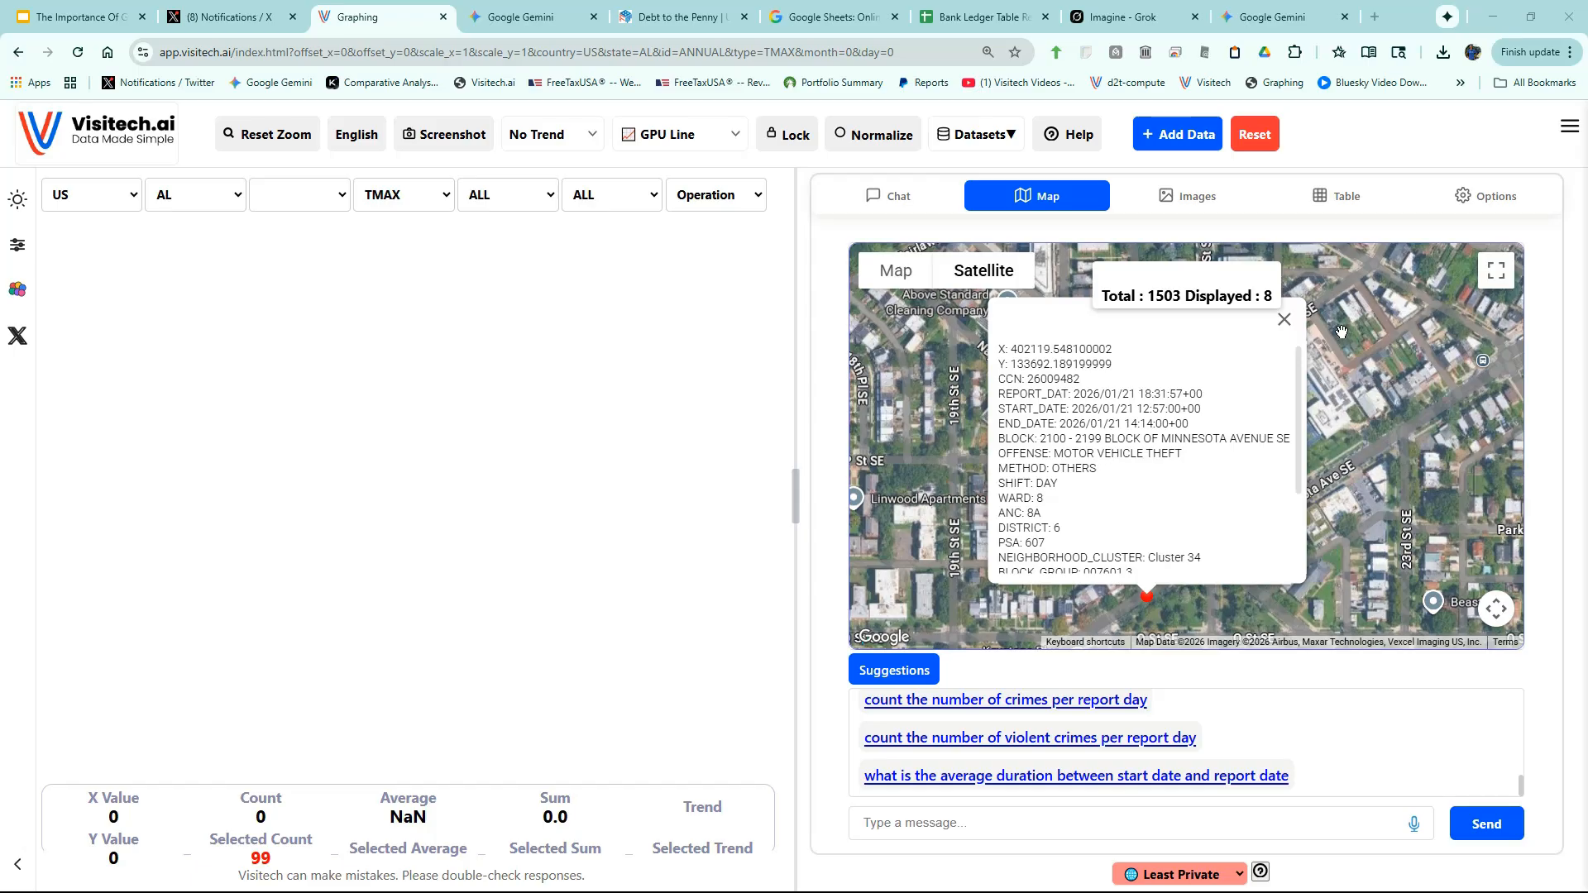
left_click(1283, 320)
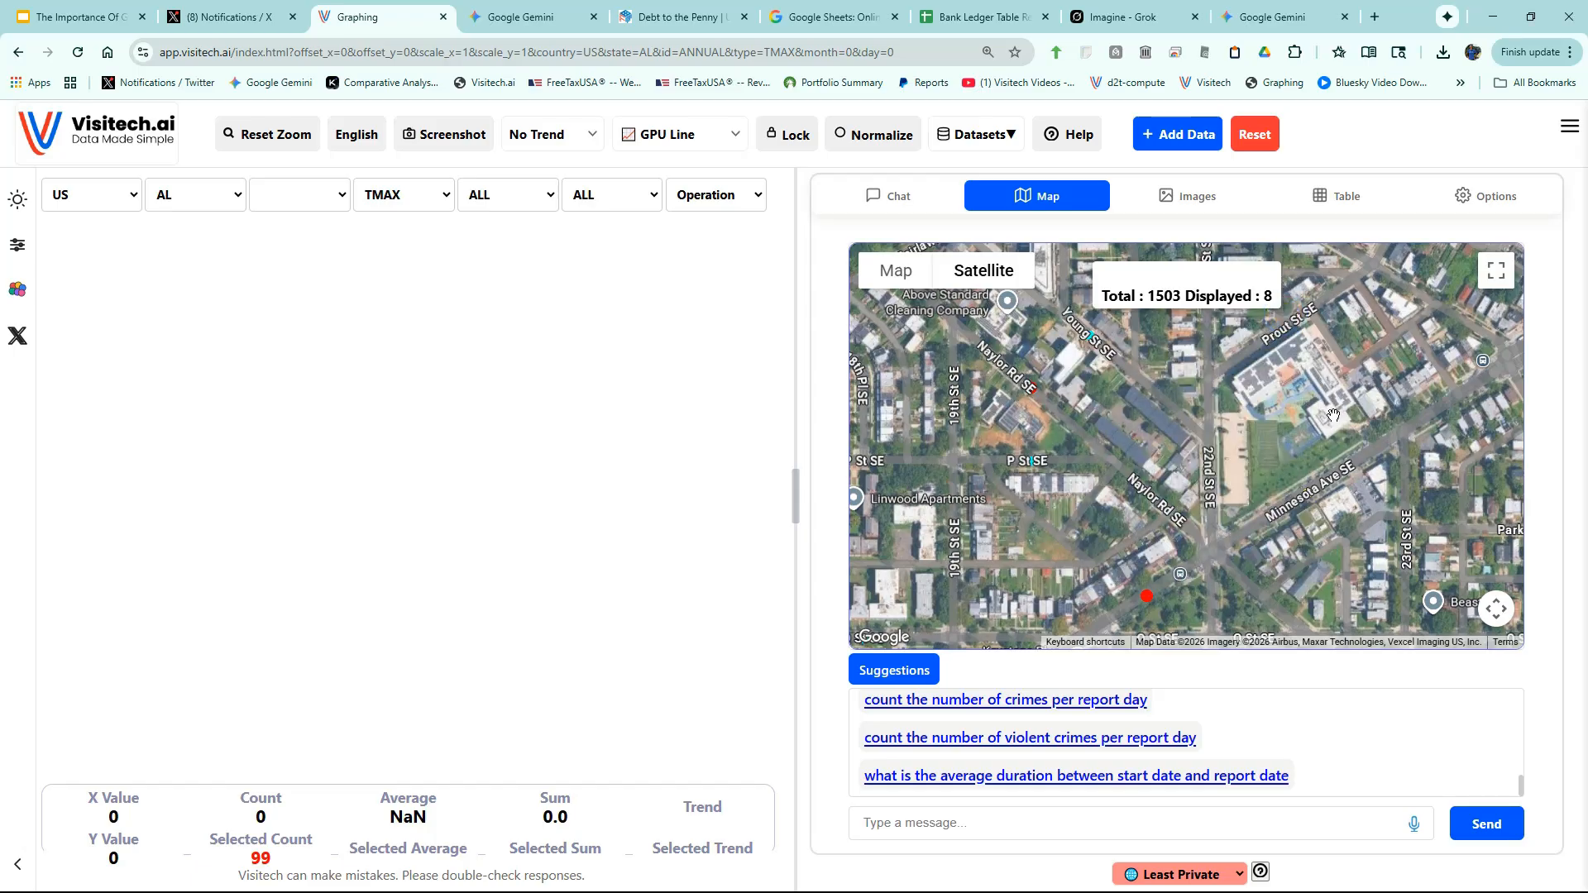
left_click_drag(1182, 599, 1197, 471)
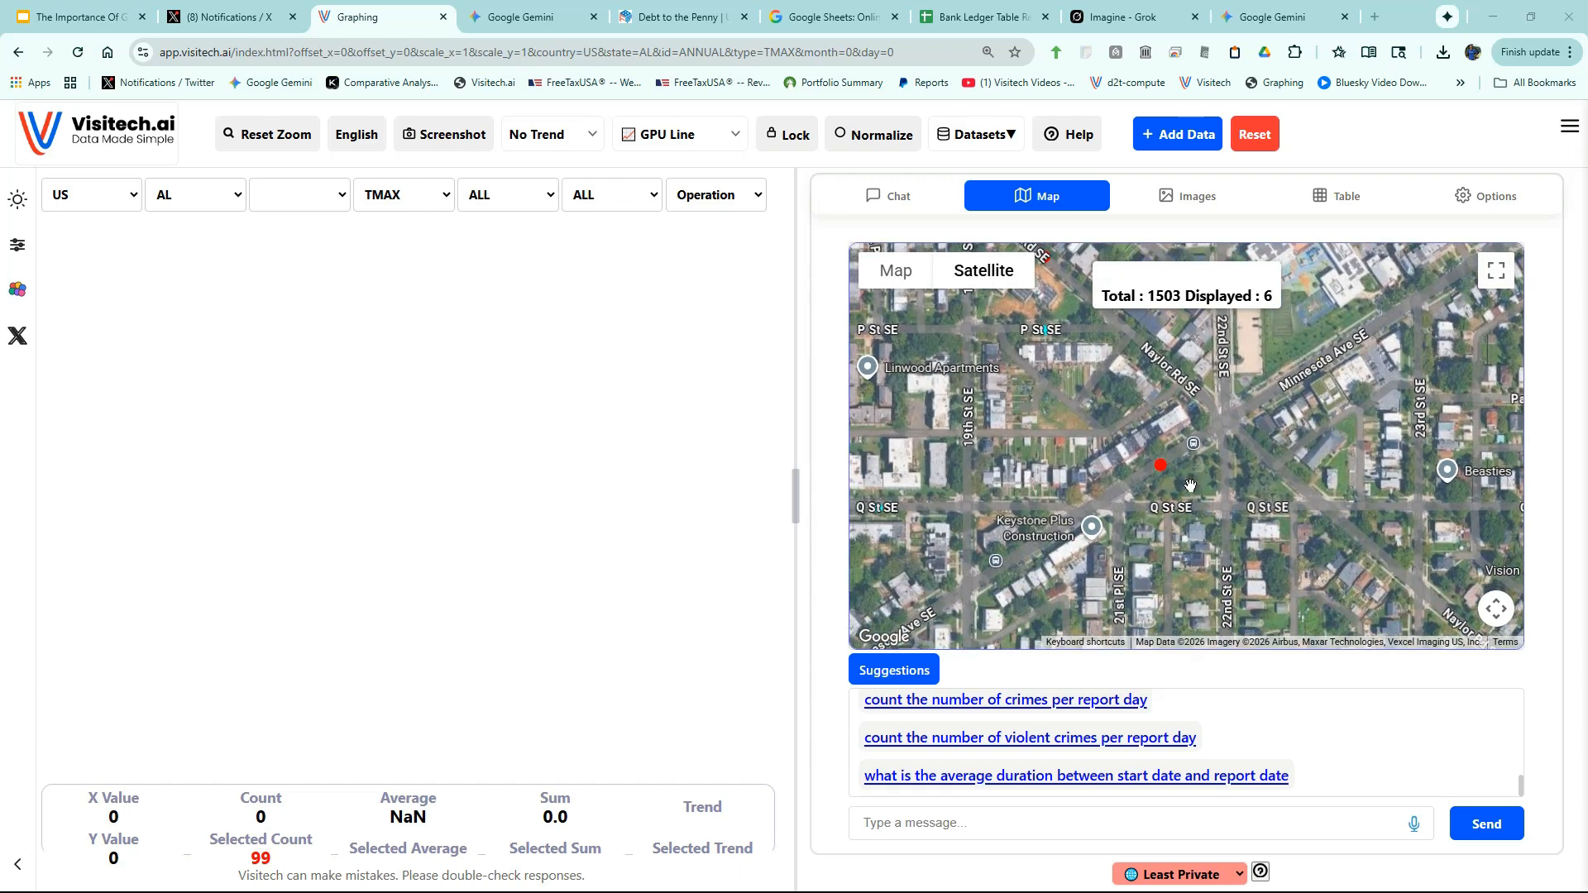
left_click(1159, 467)
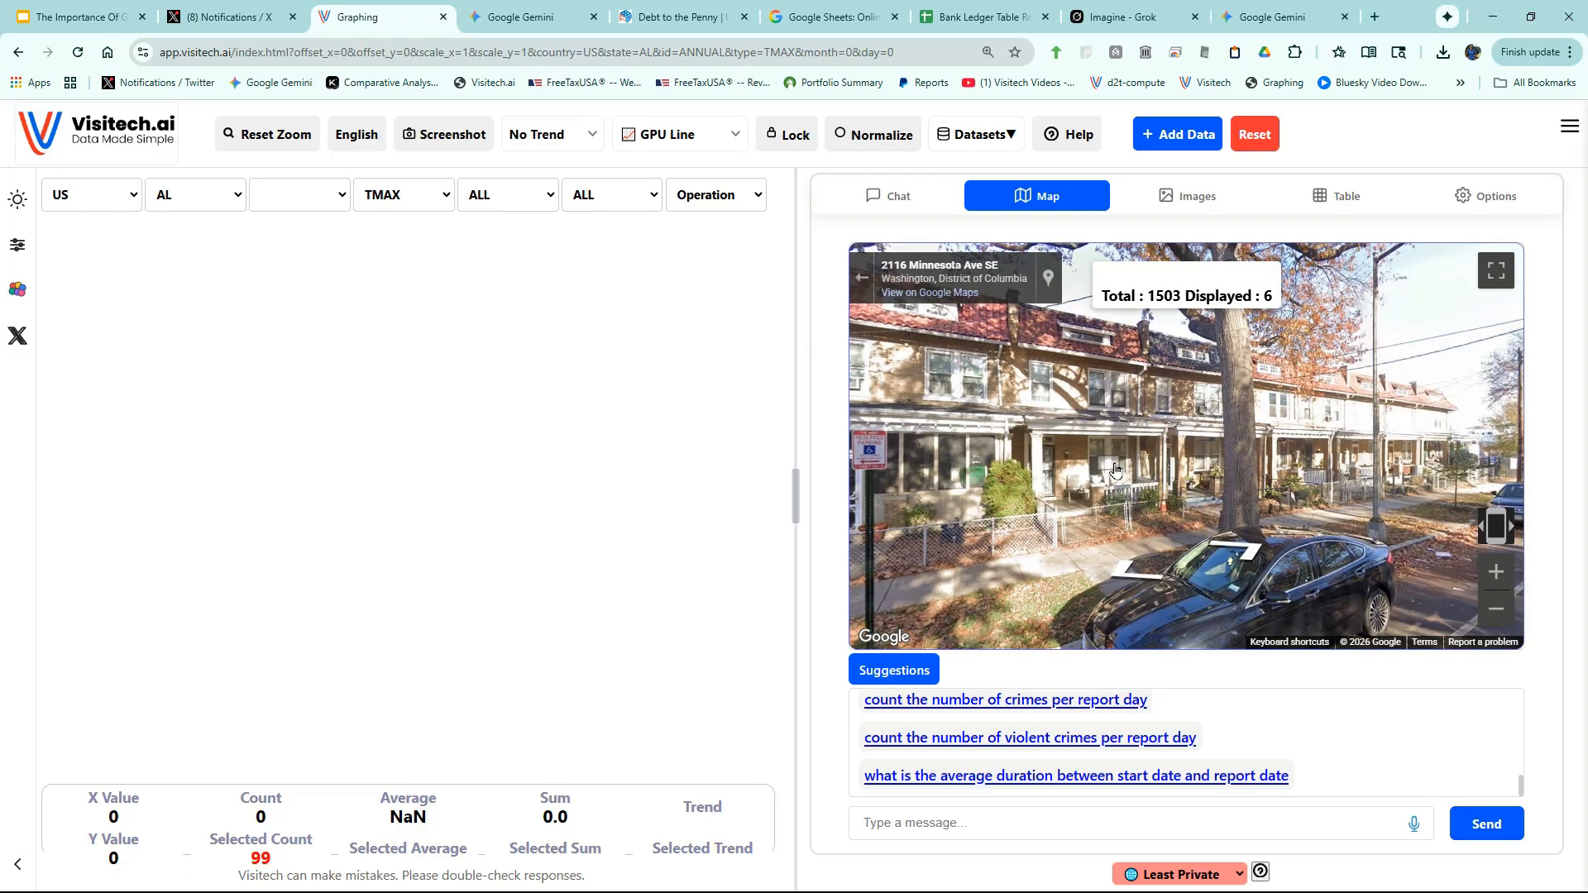
left_click(1299, 432)
left_click_drag(1300, 432, 1358, 433)
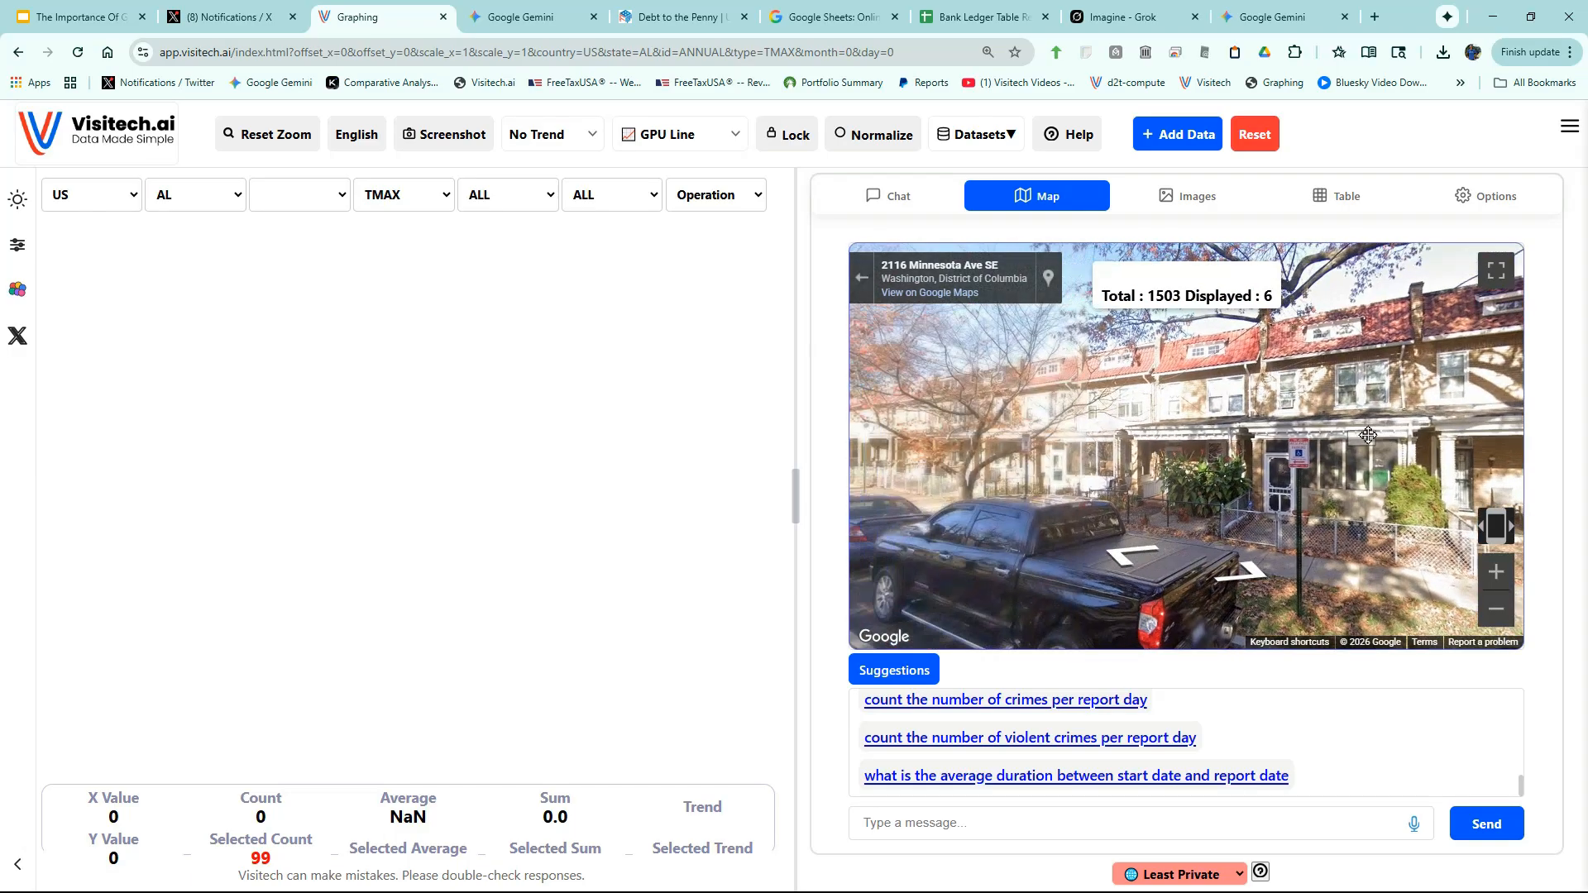
left_click_drag(965, 463, 1329, 453)
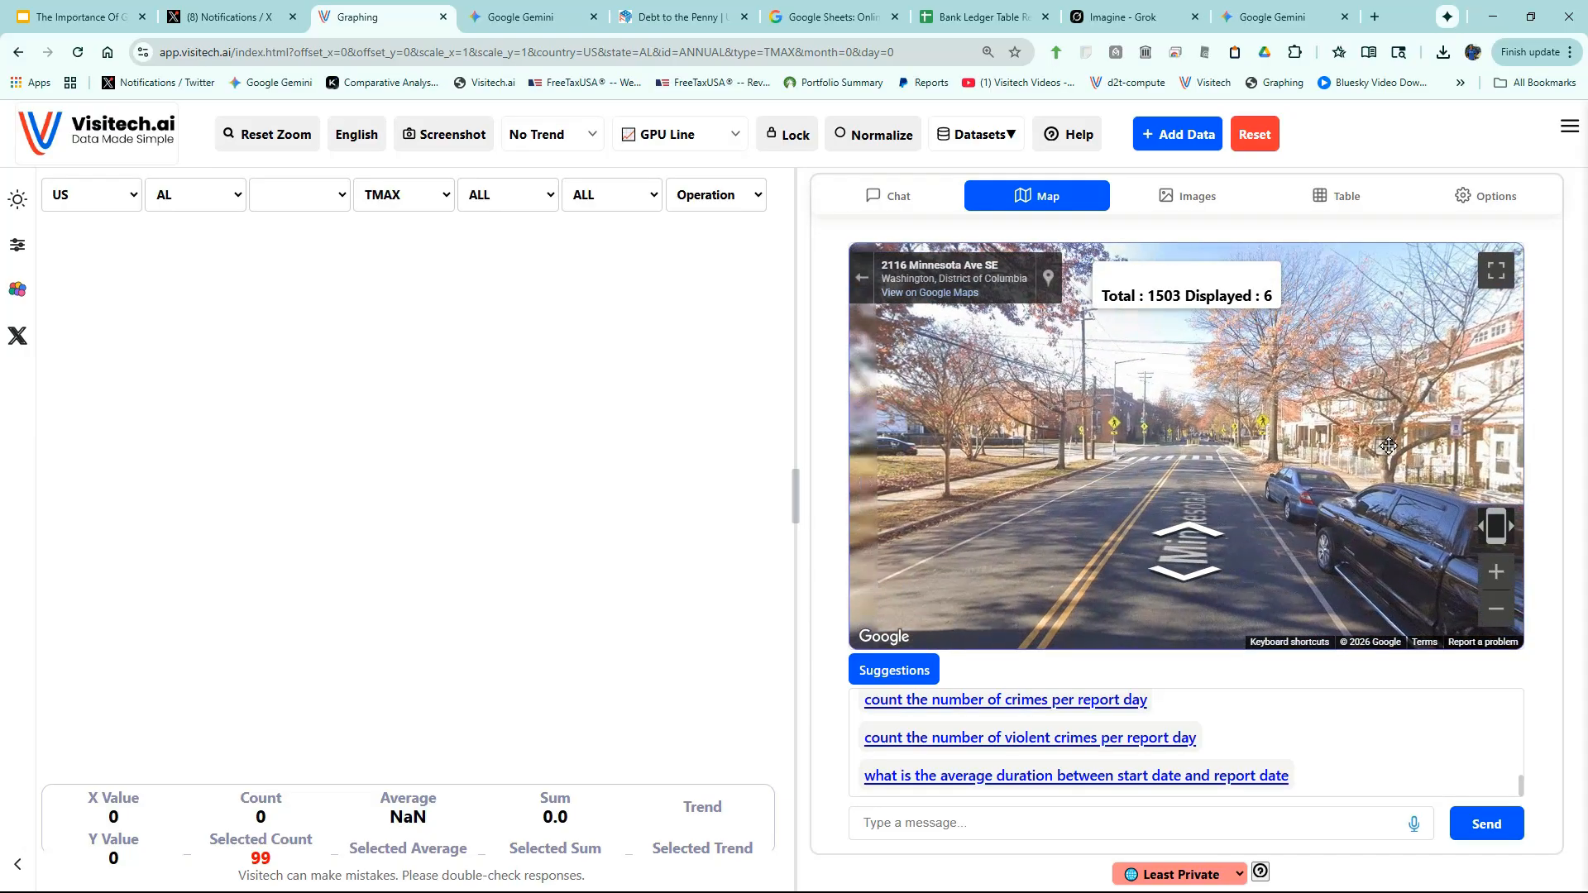
left_click_drag(984, 478, 1407, 461)
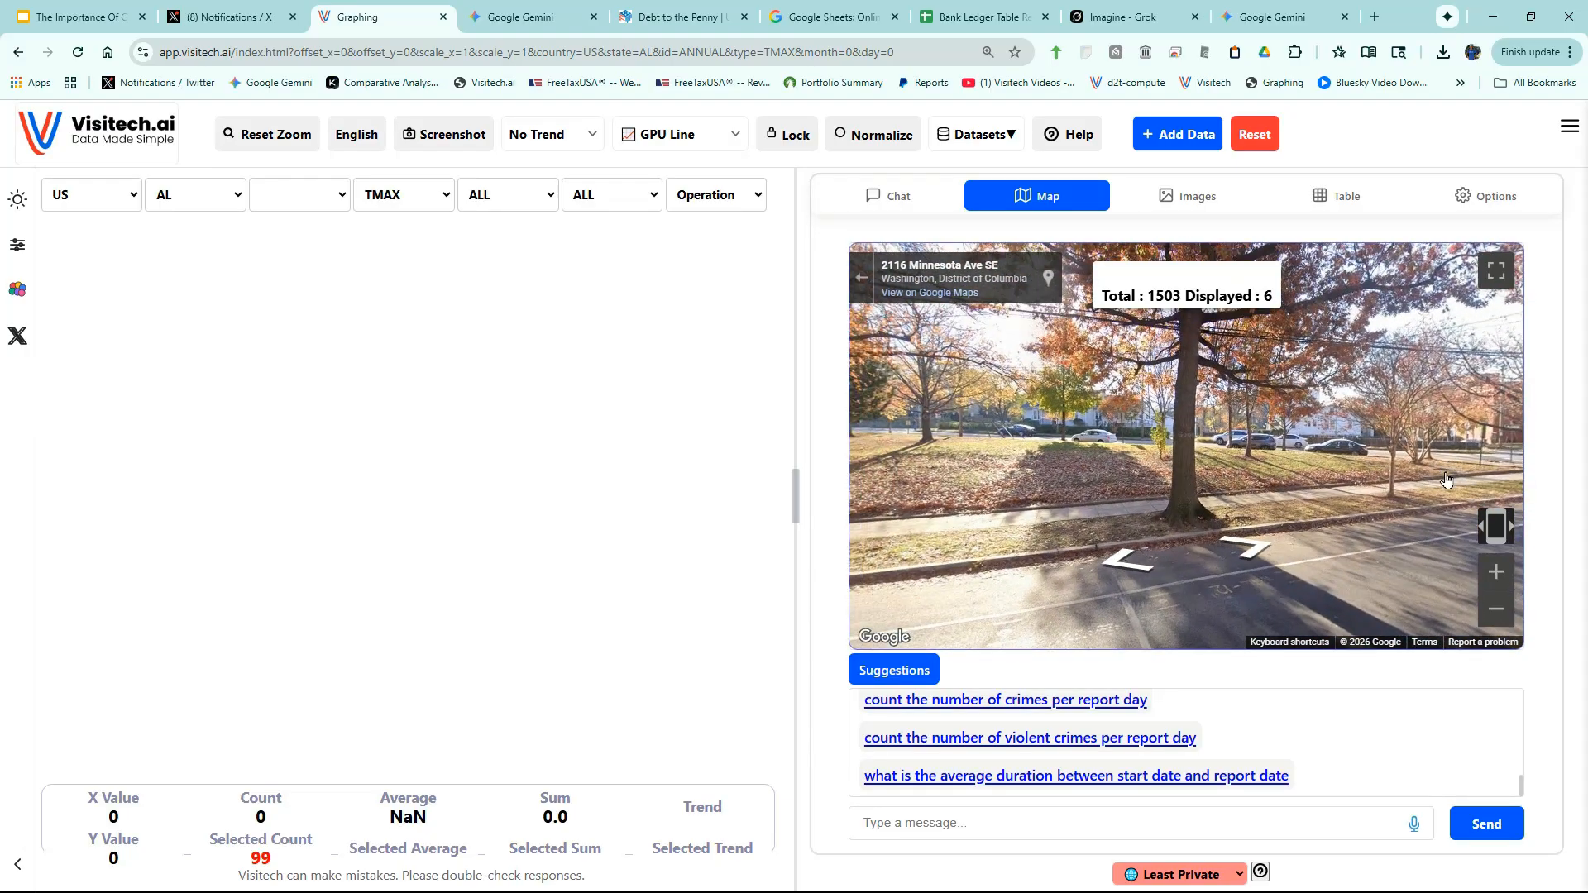
left_click(1009, 702)
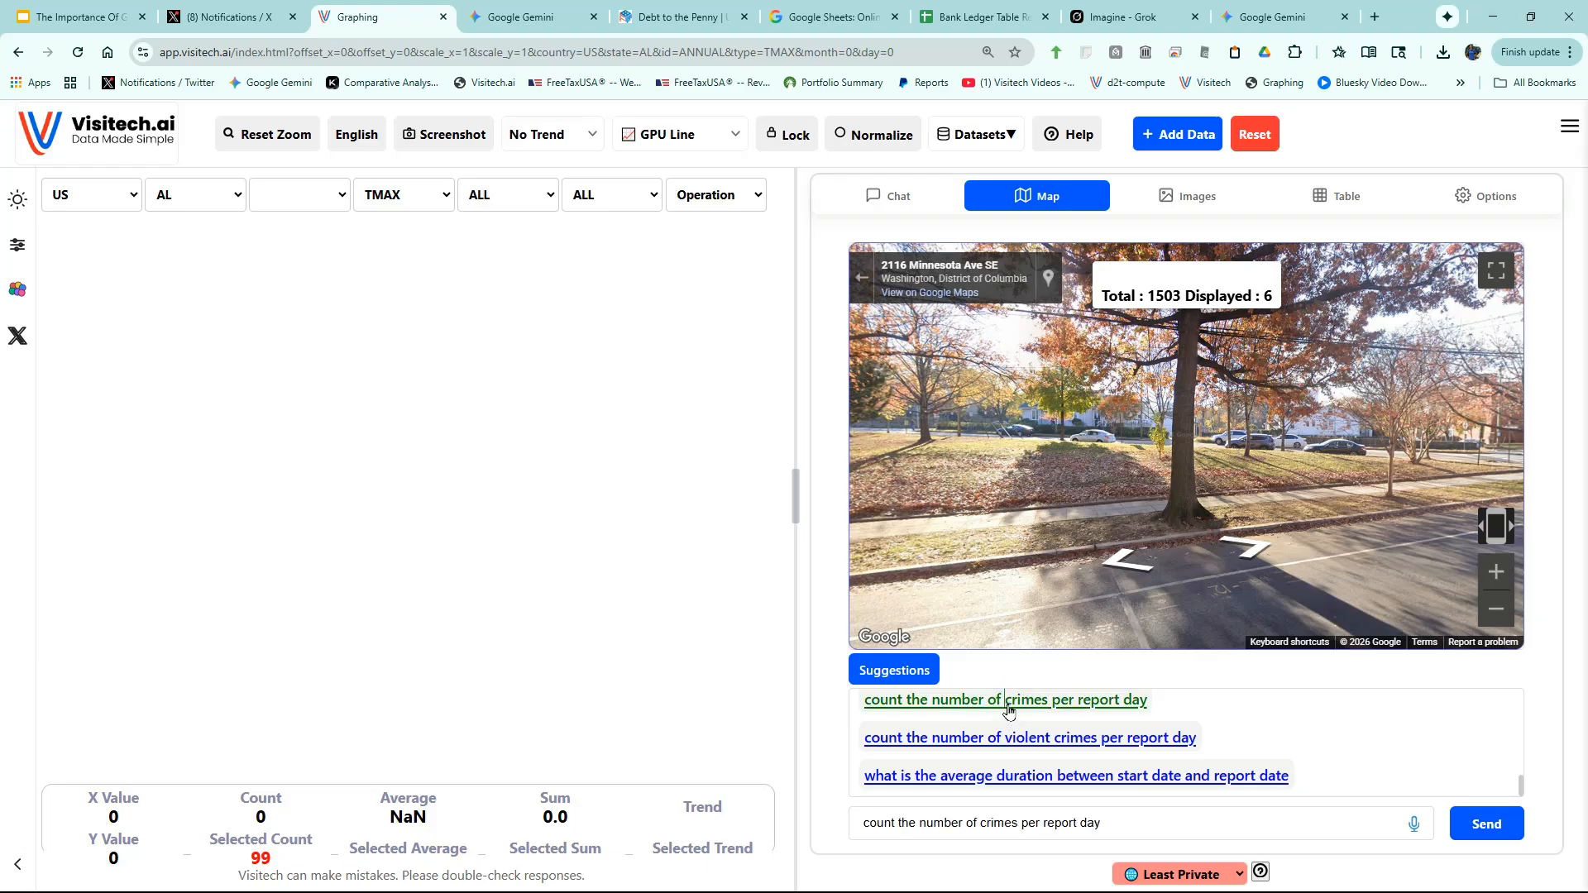
- Chart daily crime counts, widen the chart, and overlay weekly violent crime counts peaking at 39
left_click(1481, 826)
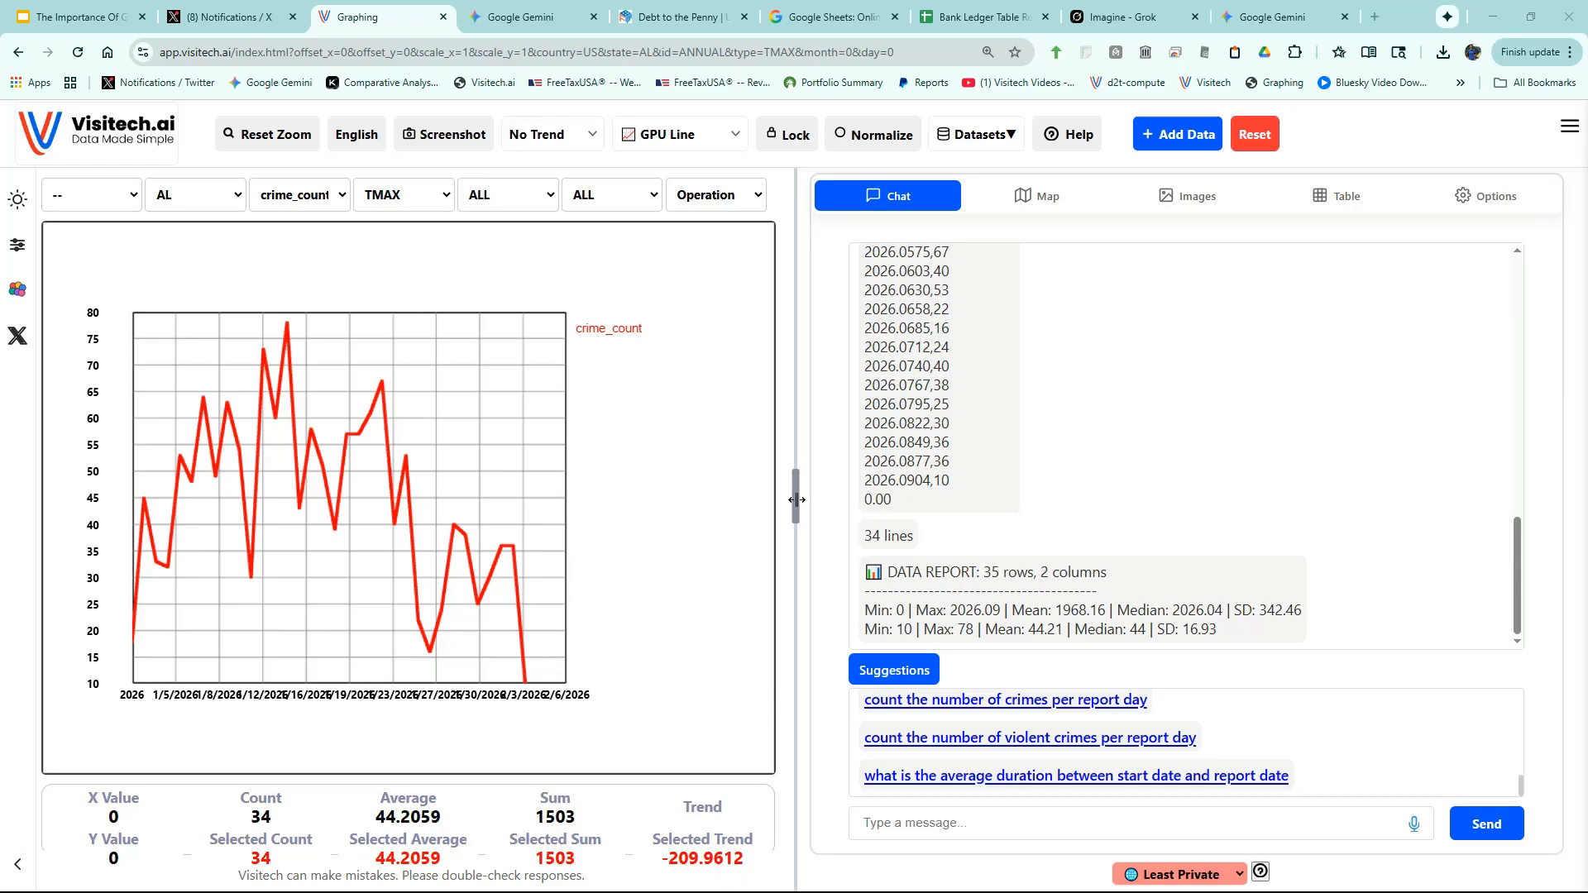
left_click_drag(798, 494, 1030, 524)
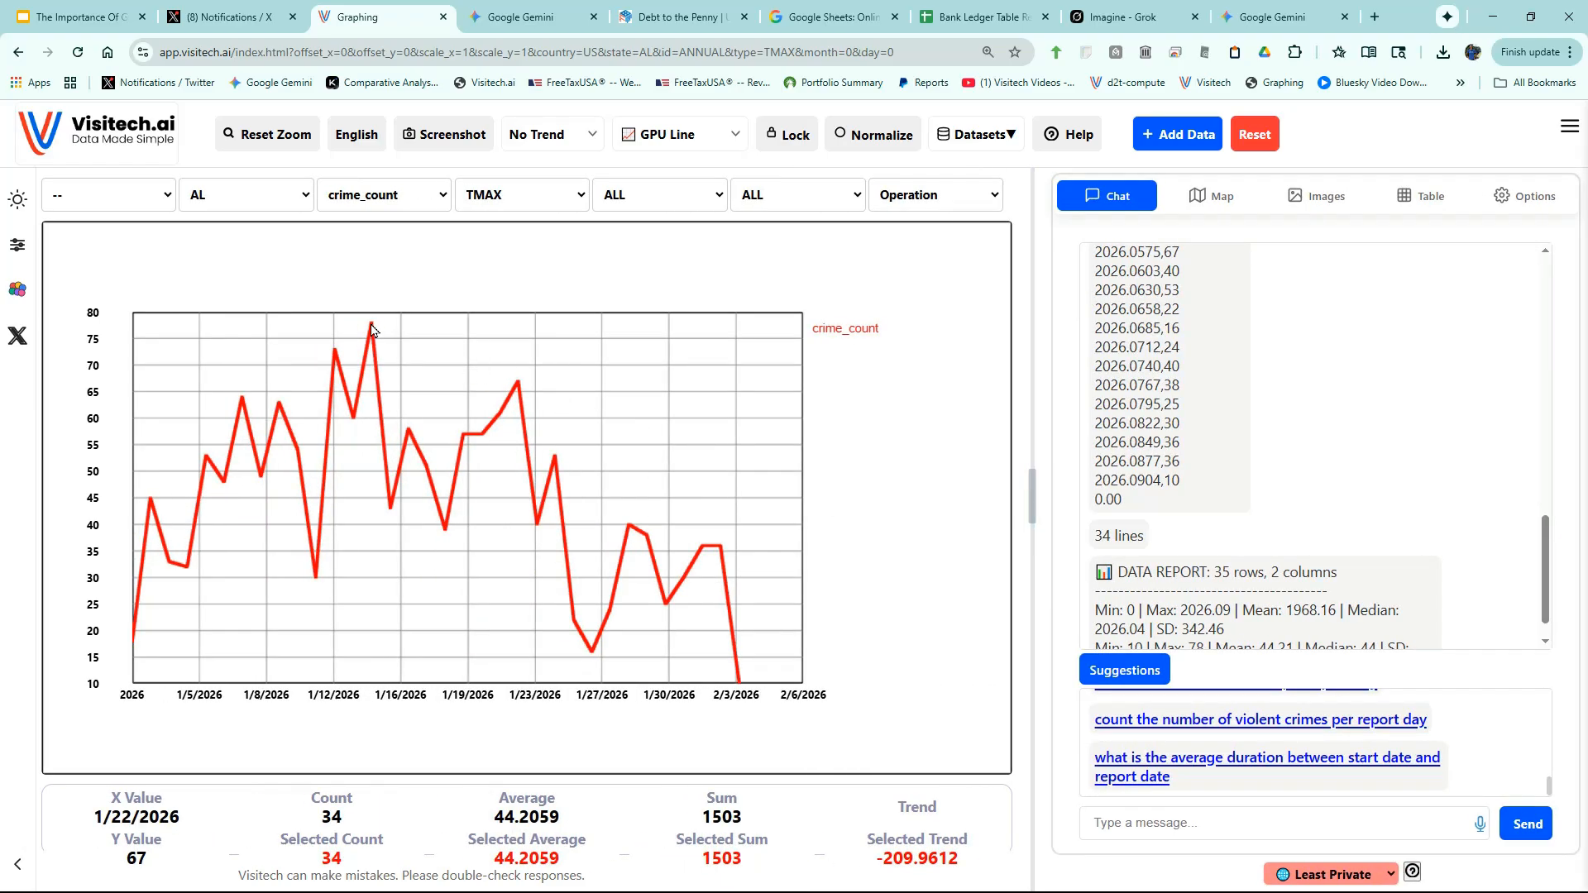
mouse_move(373, 330)
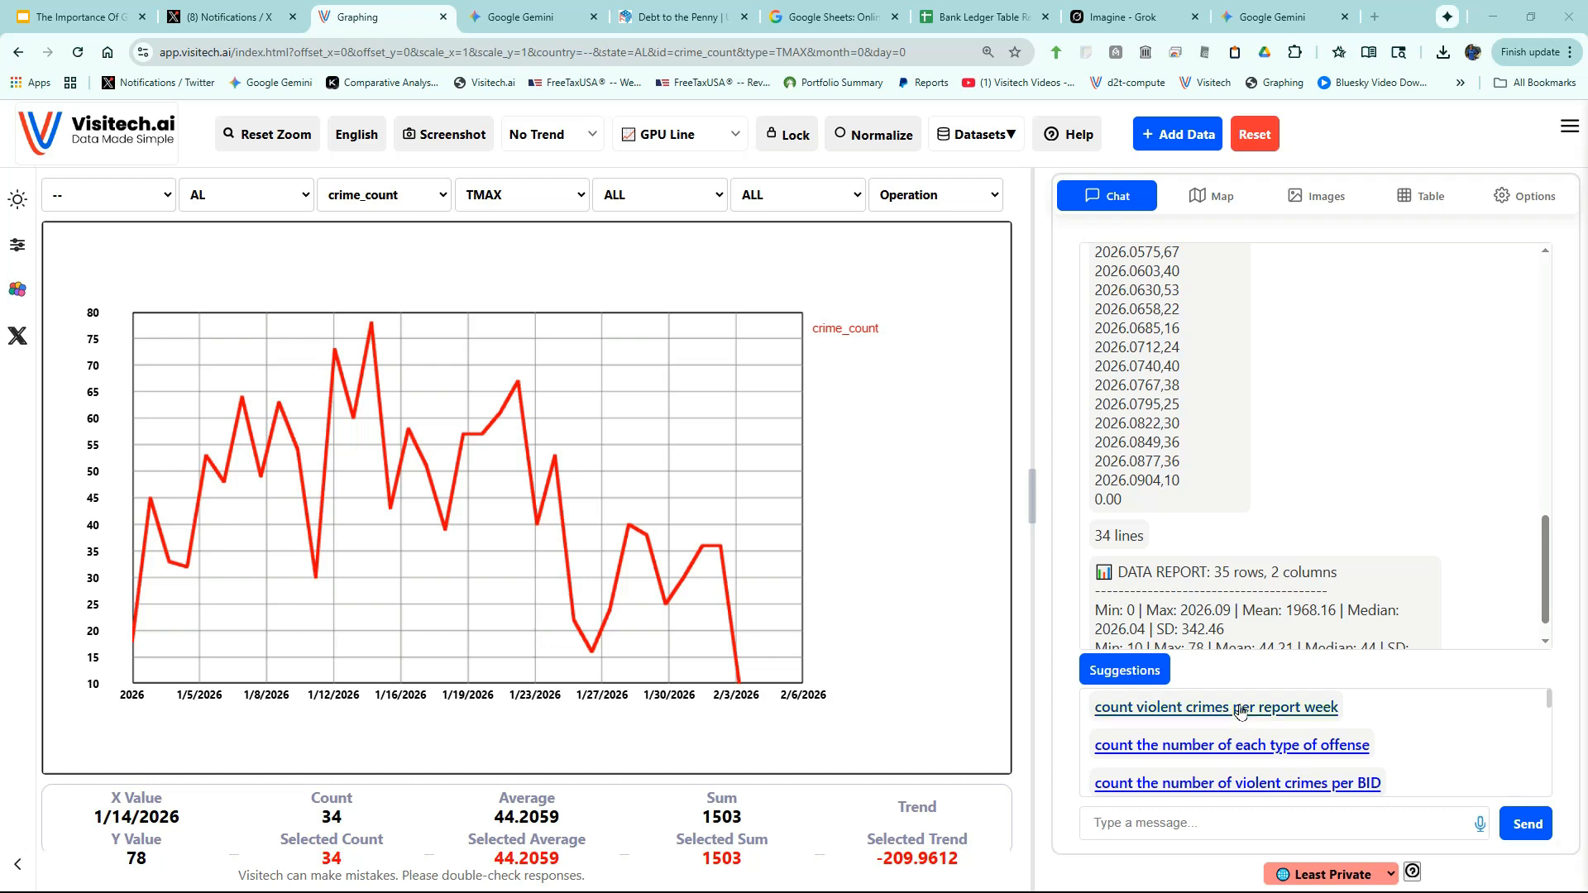
left_click(1240, 707)
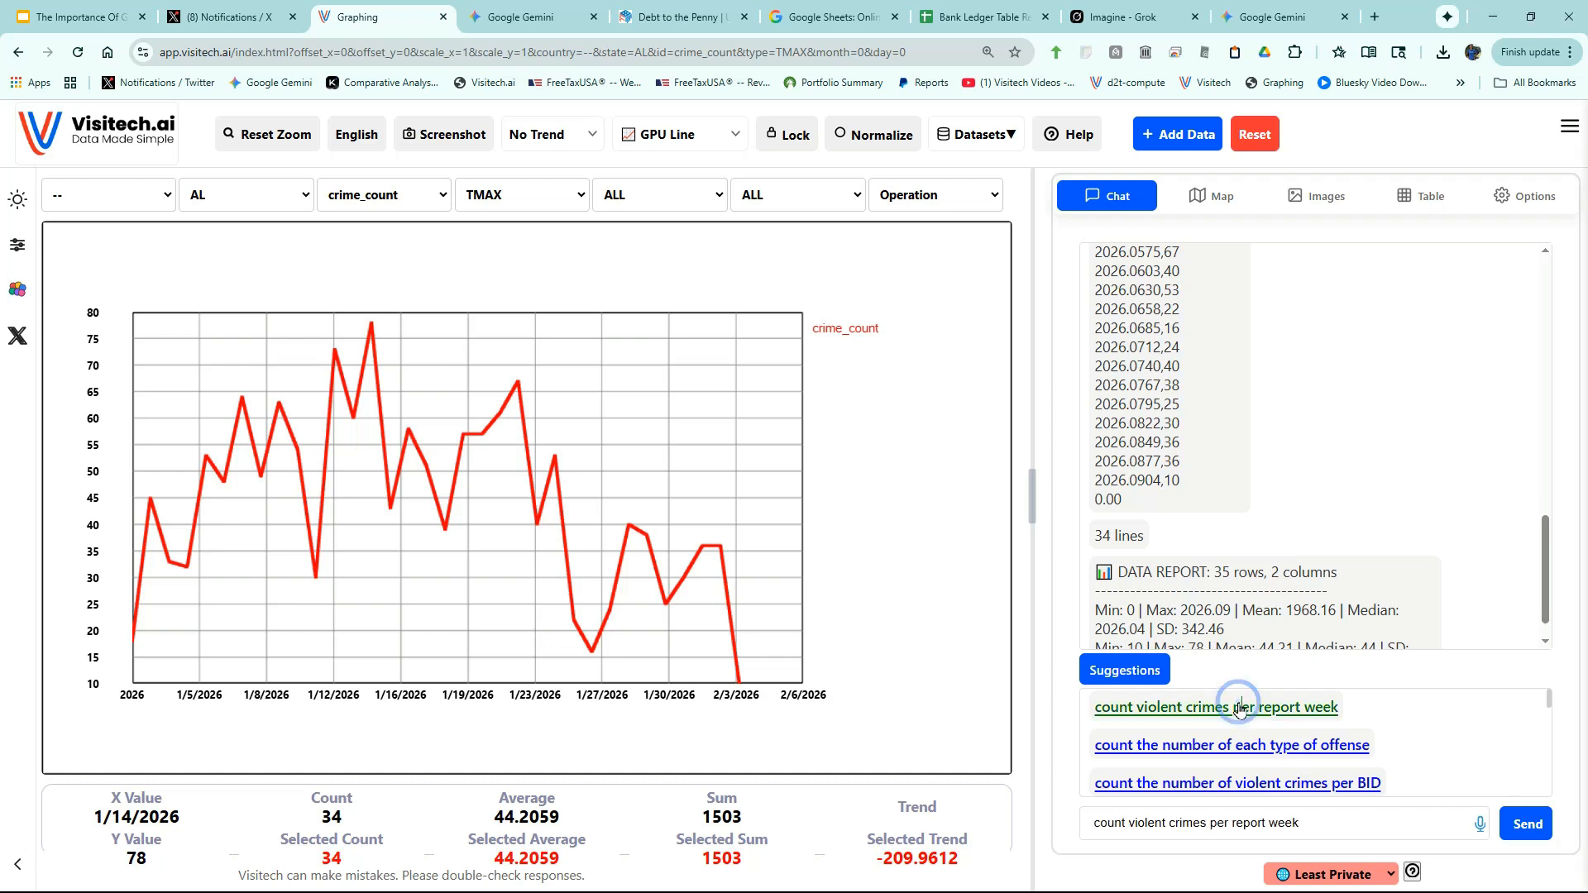
left_click(1537, 825)
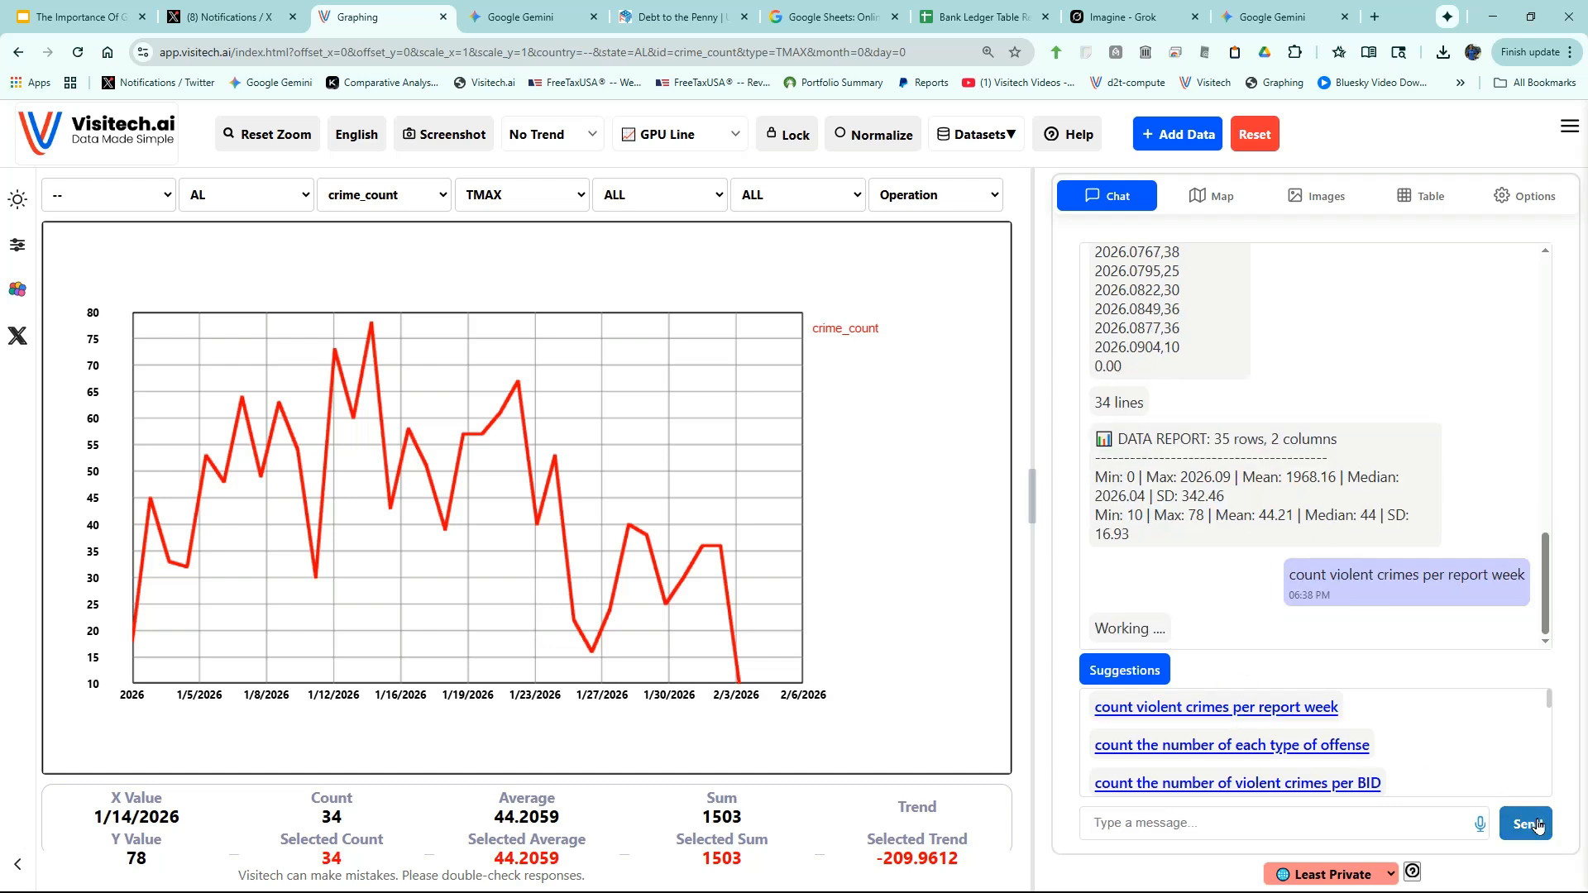
mouse_move(496, 521)
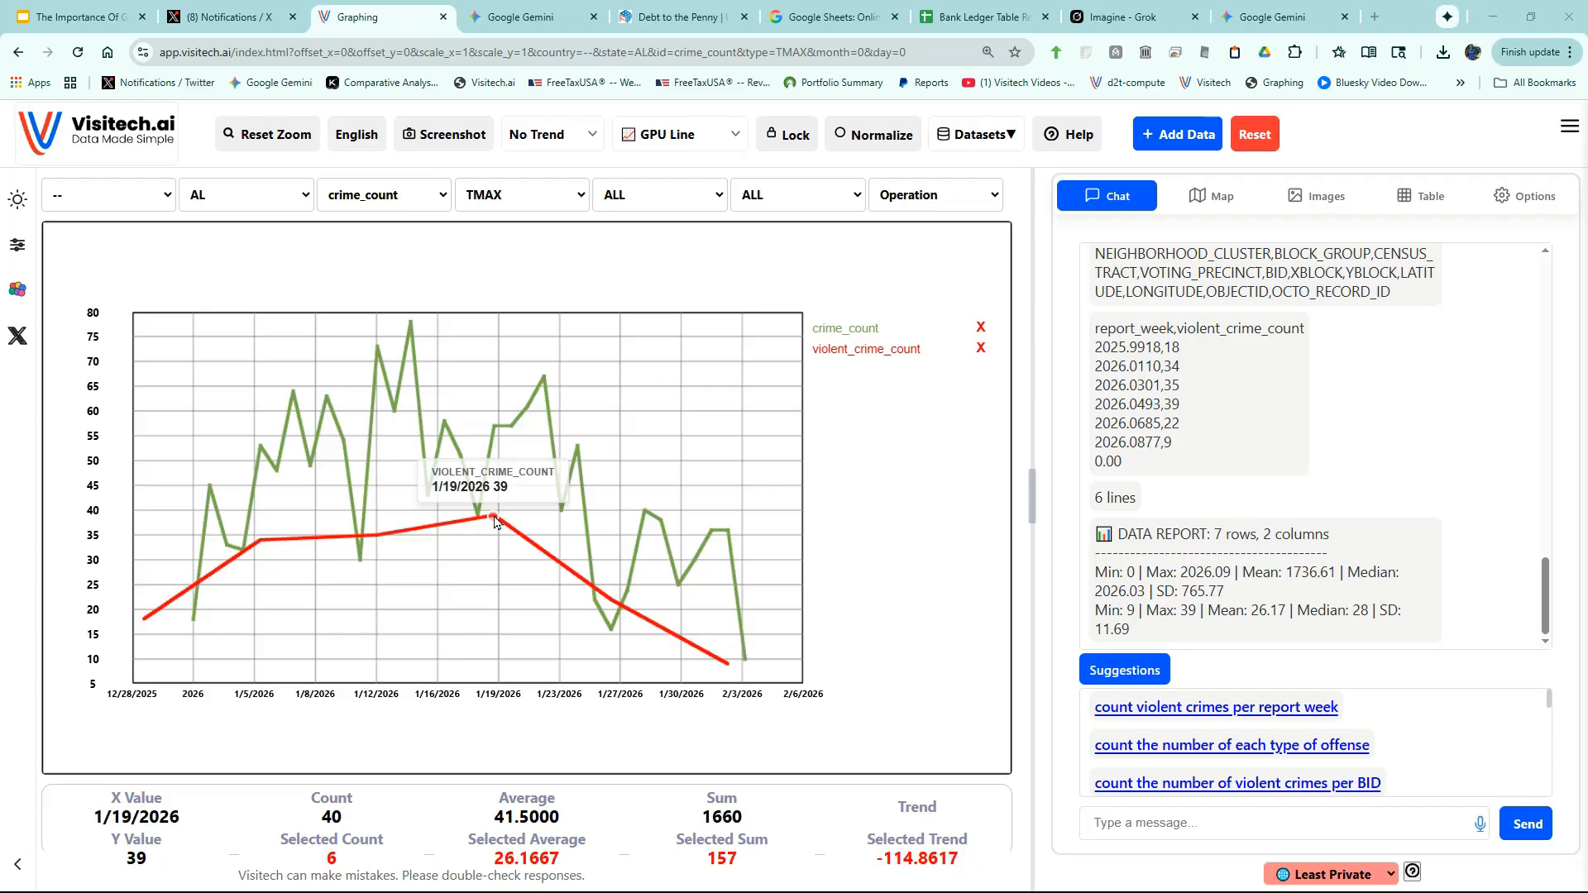
scroll(1249, 728, "down", 2)
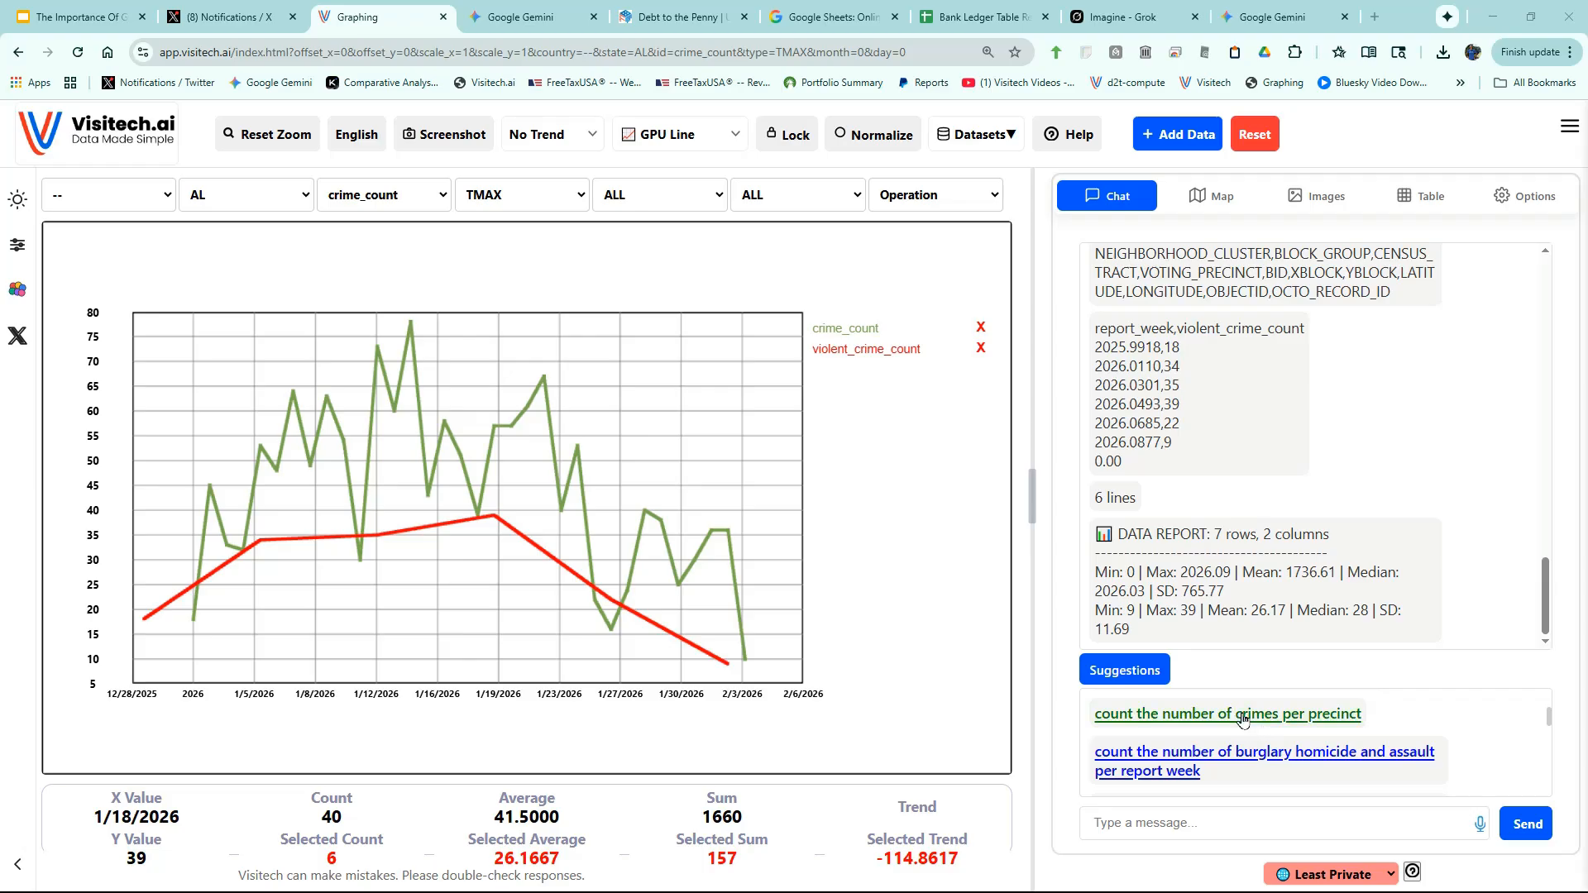
- Chart crime counts per voting precinct as columns, Precinct 129 highest near 53
left_click(1244, 717)
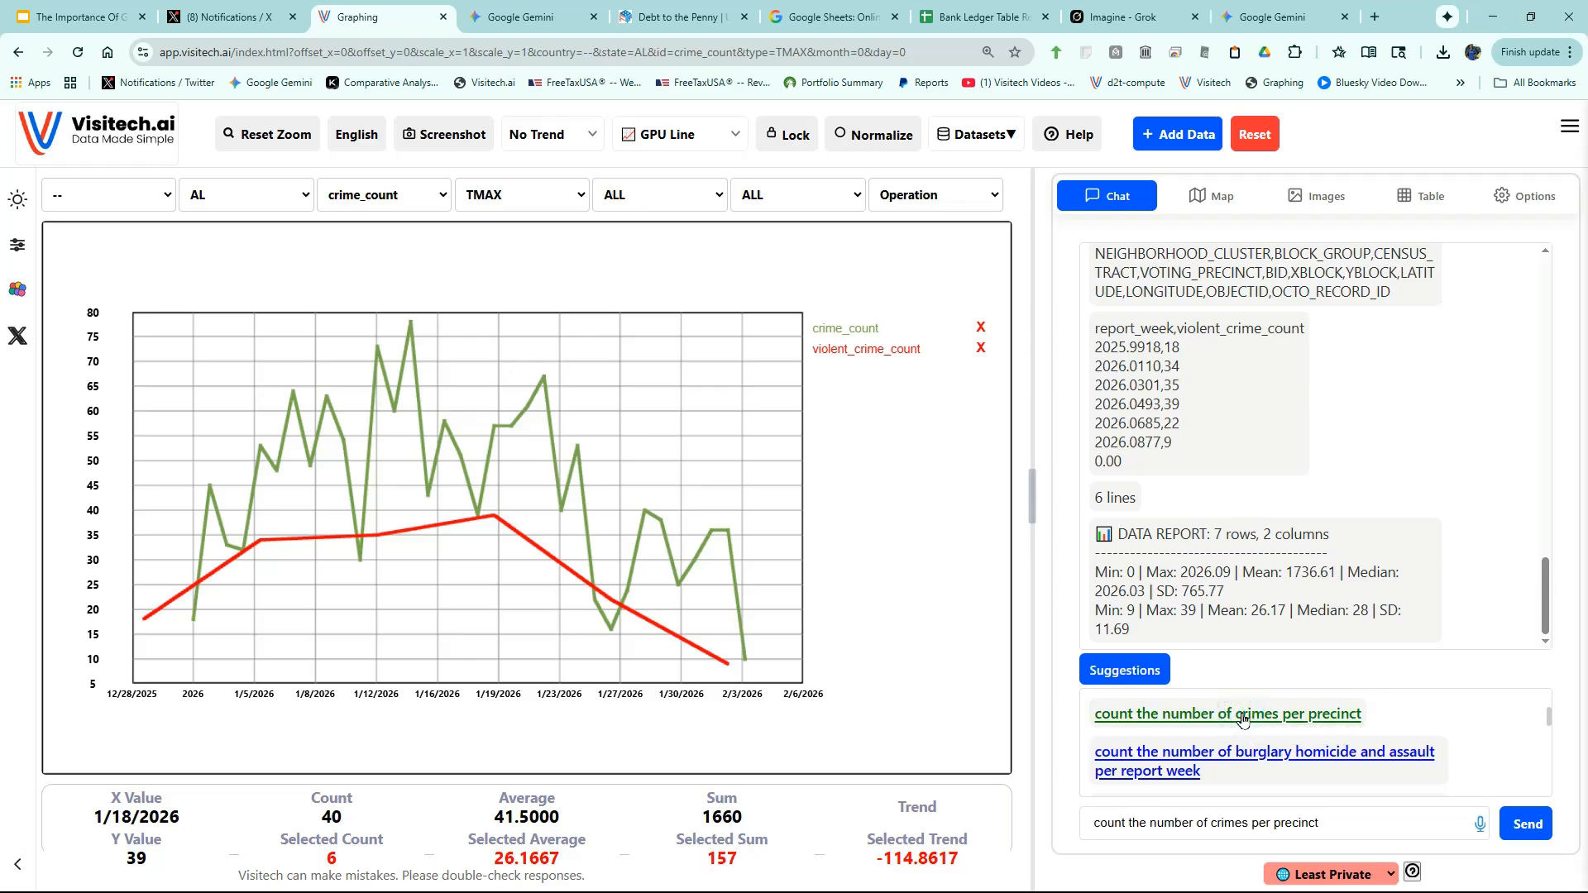
left_click(1520, 827)
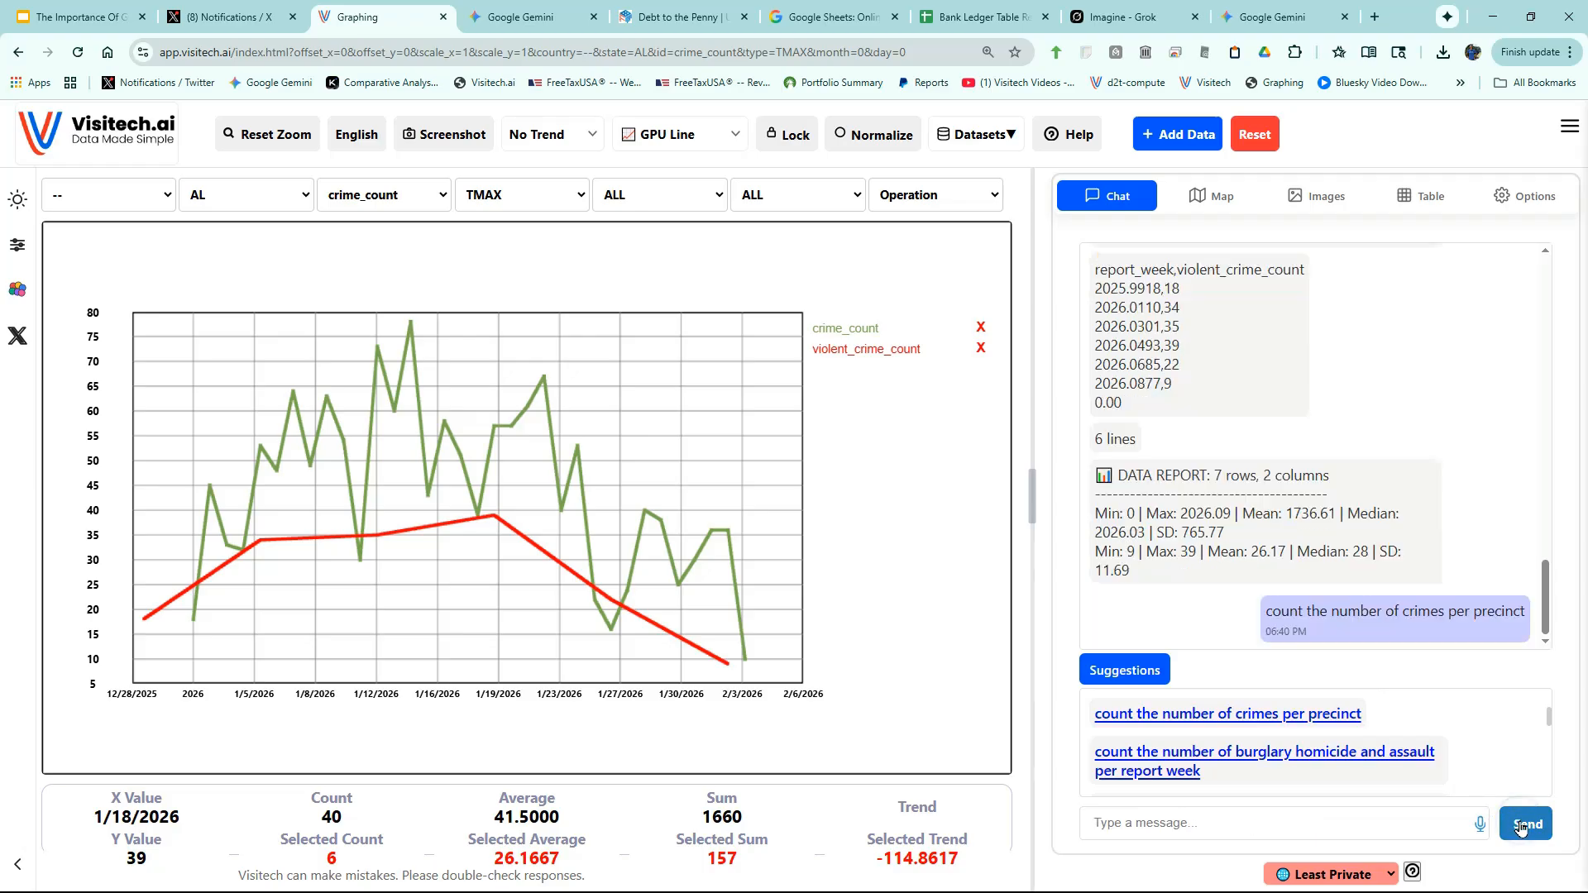
mouse_move(176, 375)
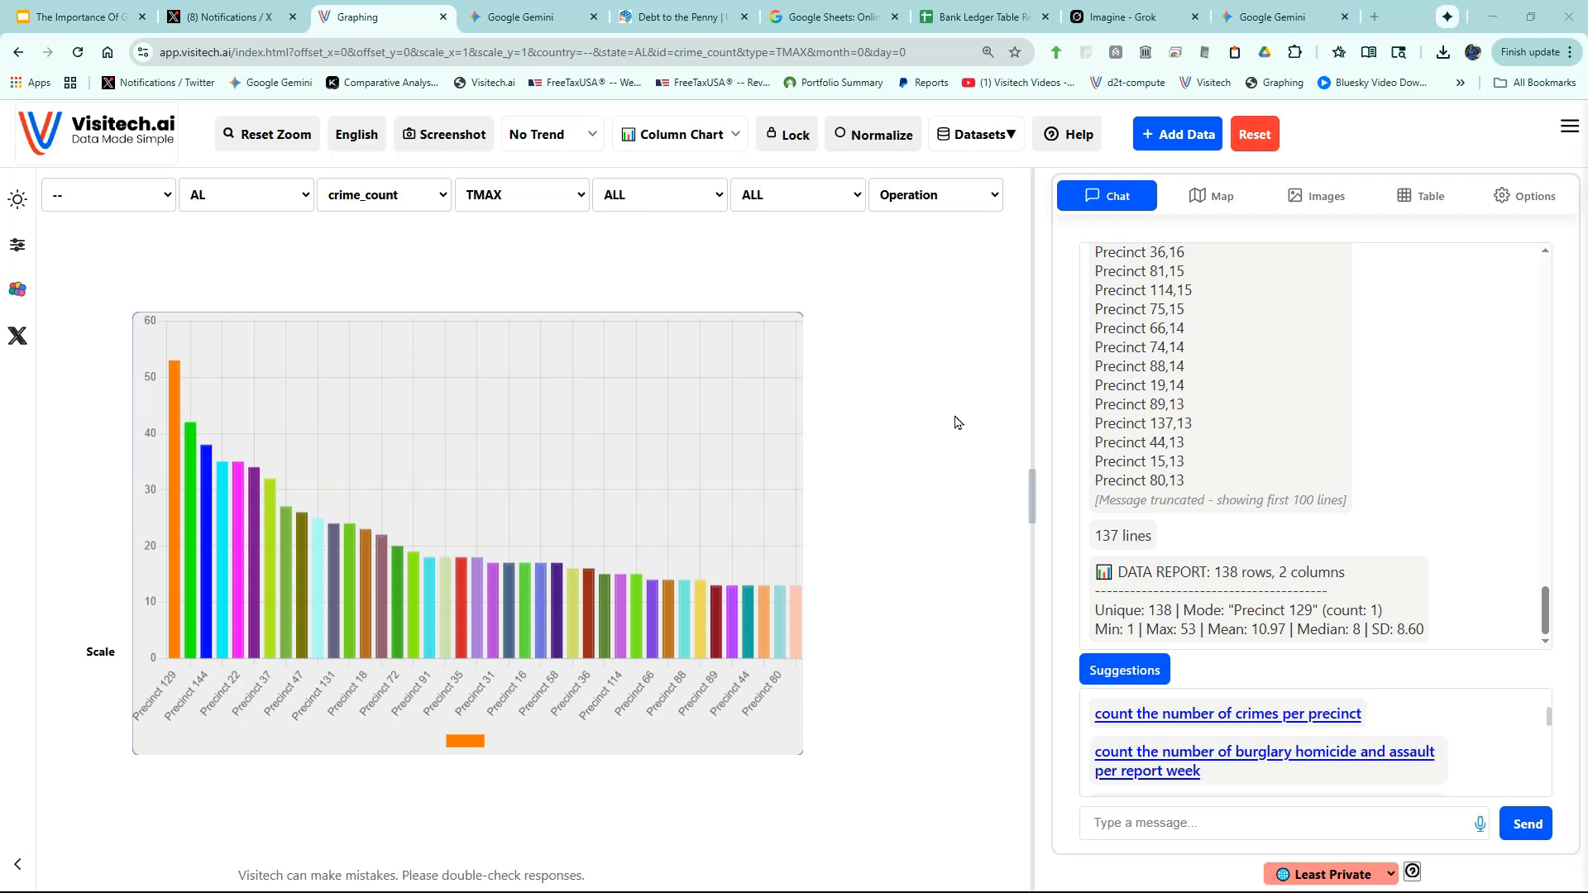
- In the crime records table, pick Precinct 129 under VOTING_PRECINCT as the next query
left_click(1437, 204)
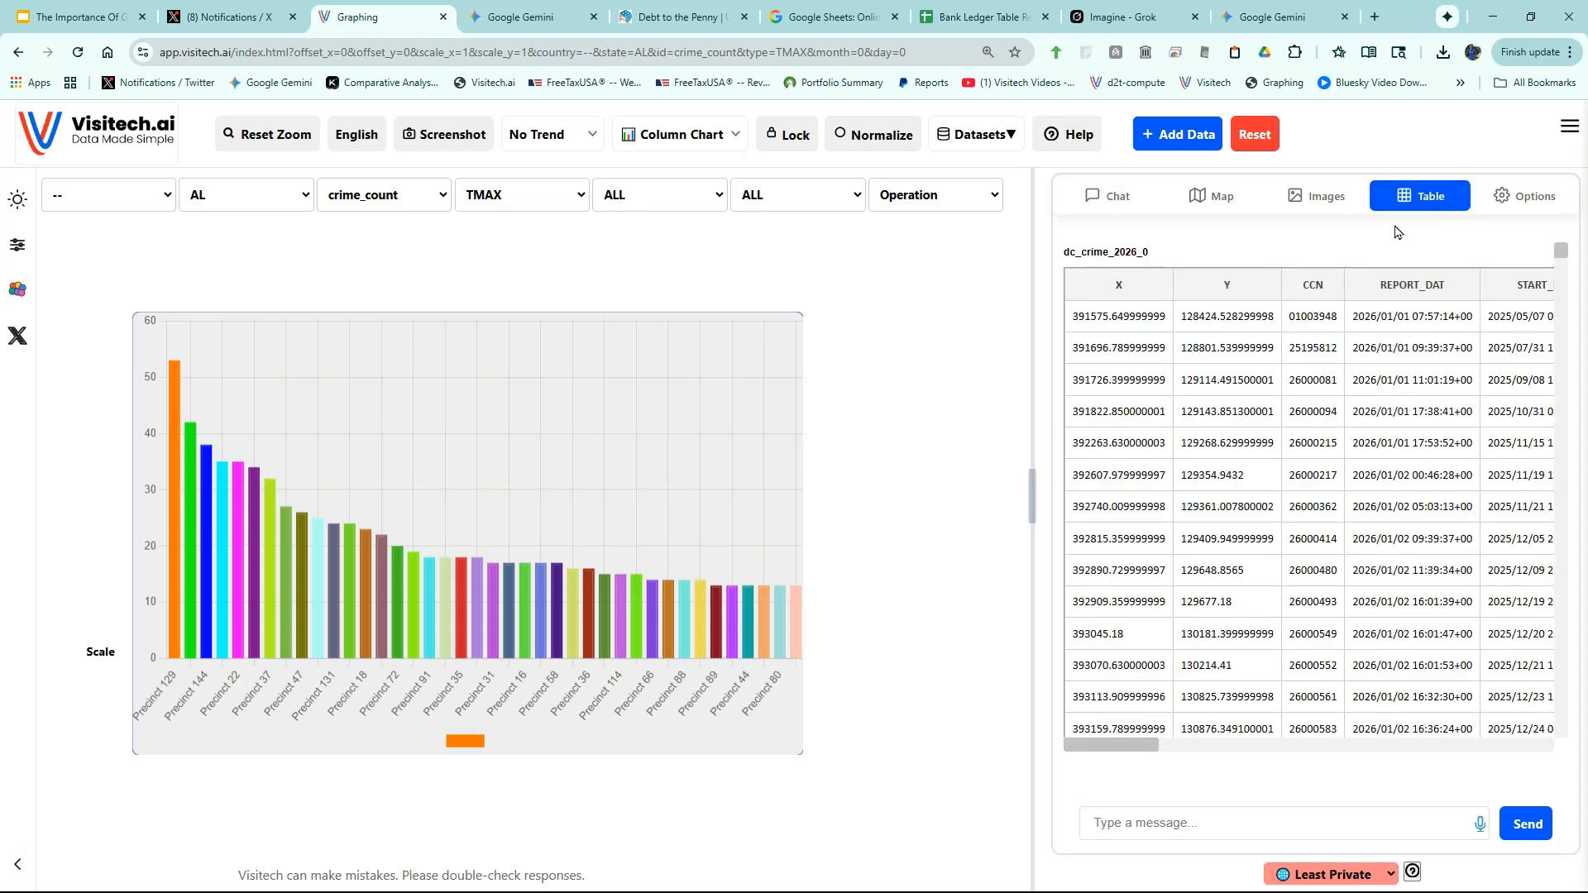
left_click_drag(1030, 502, 727, 474)
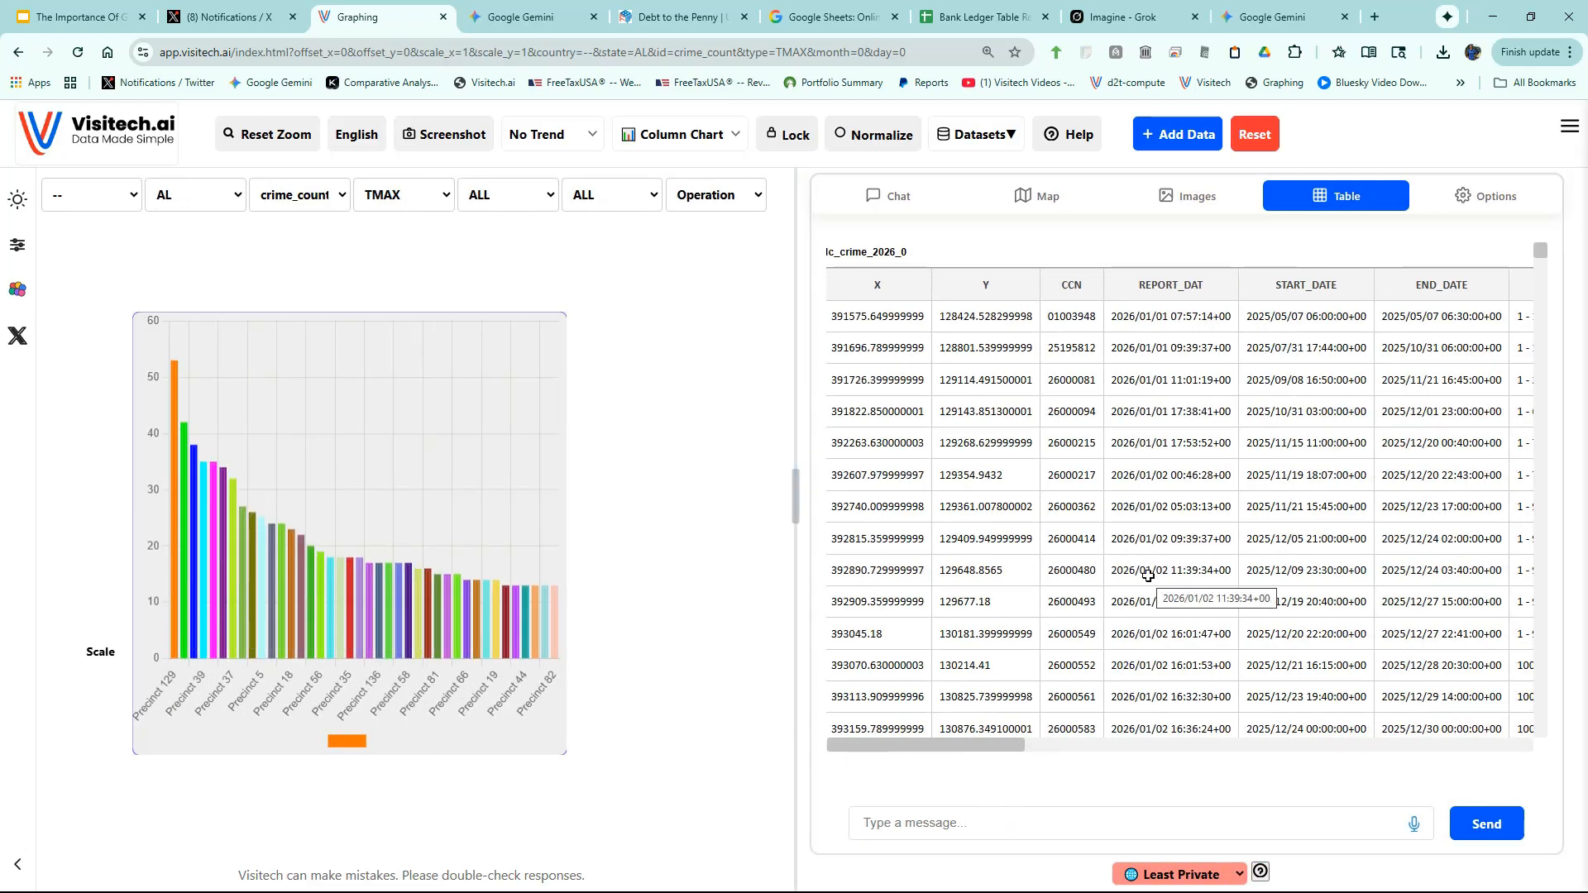
left_click_drag(982, 747, 1253, 767)
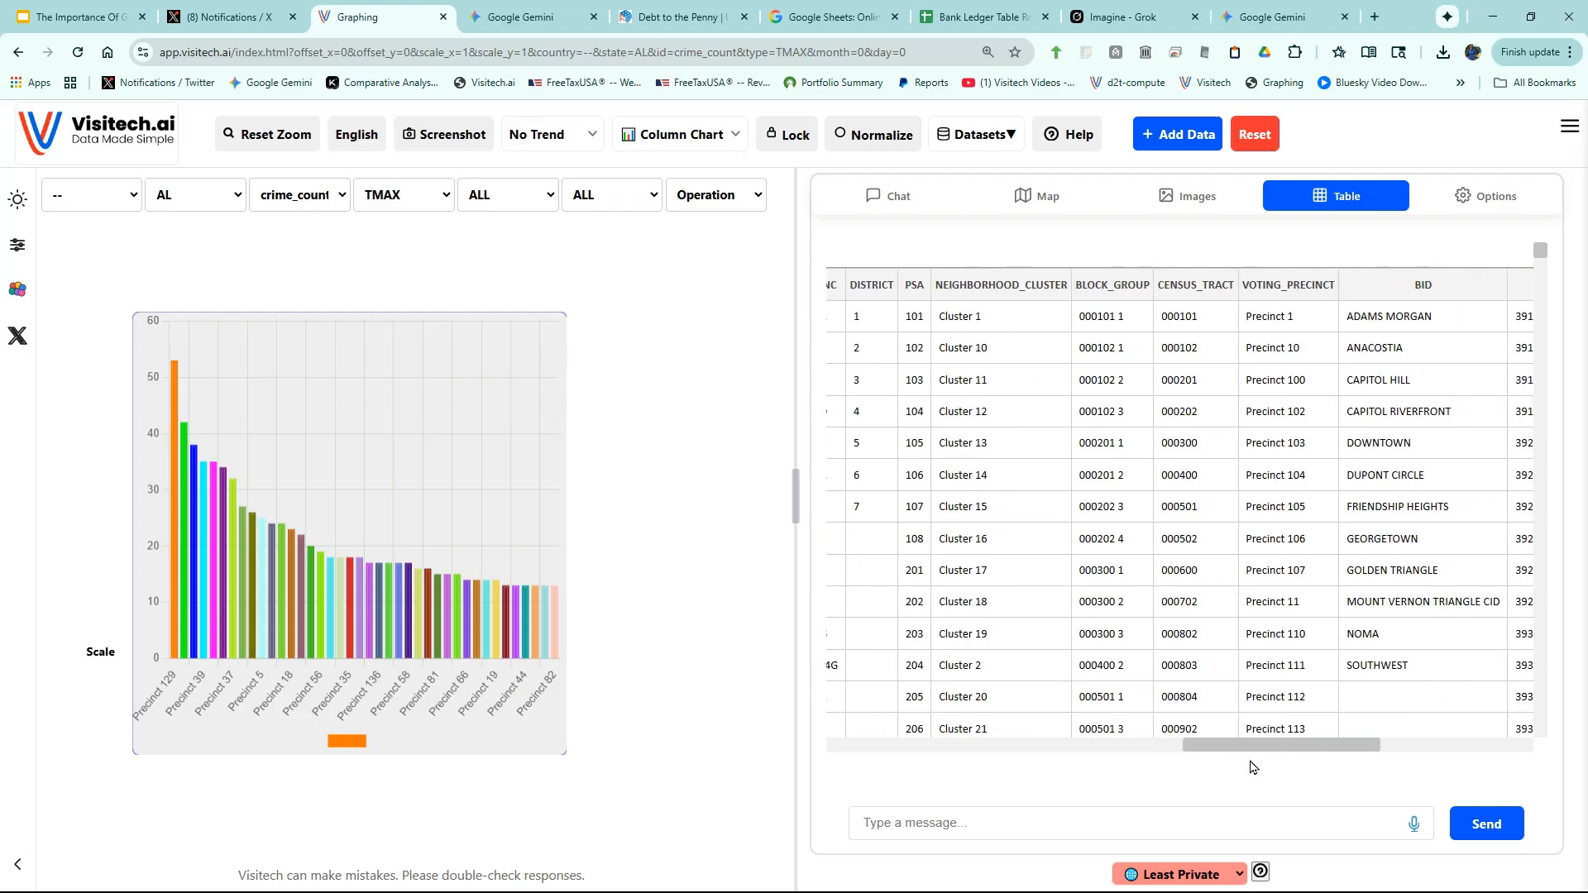
scroll(1289, 468, "down", 5)
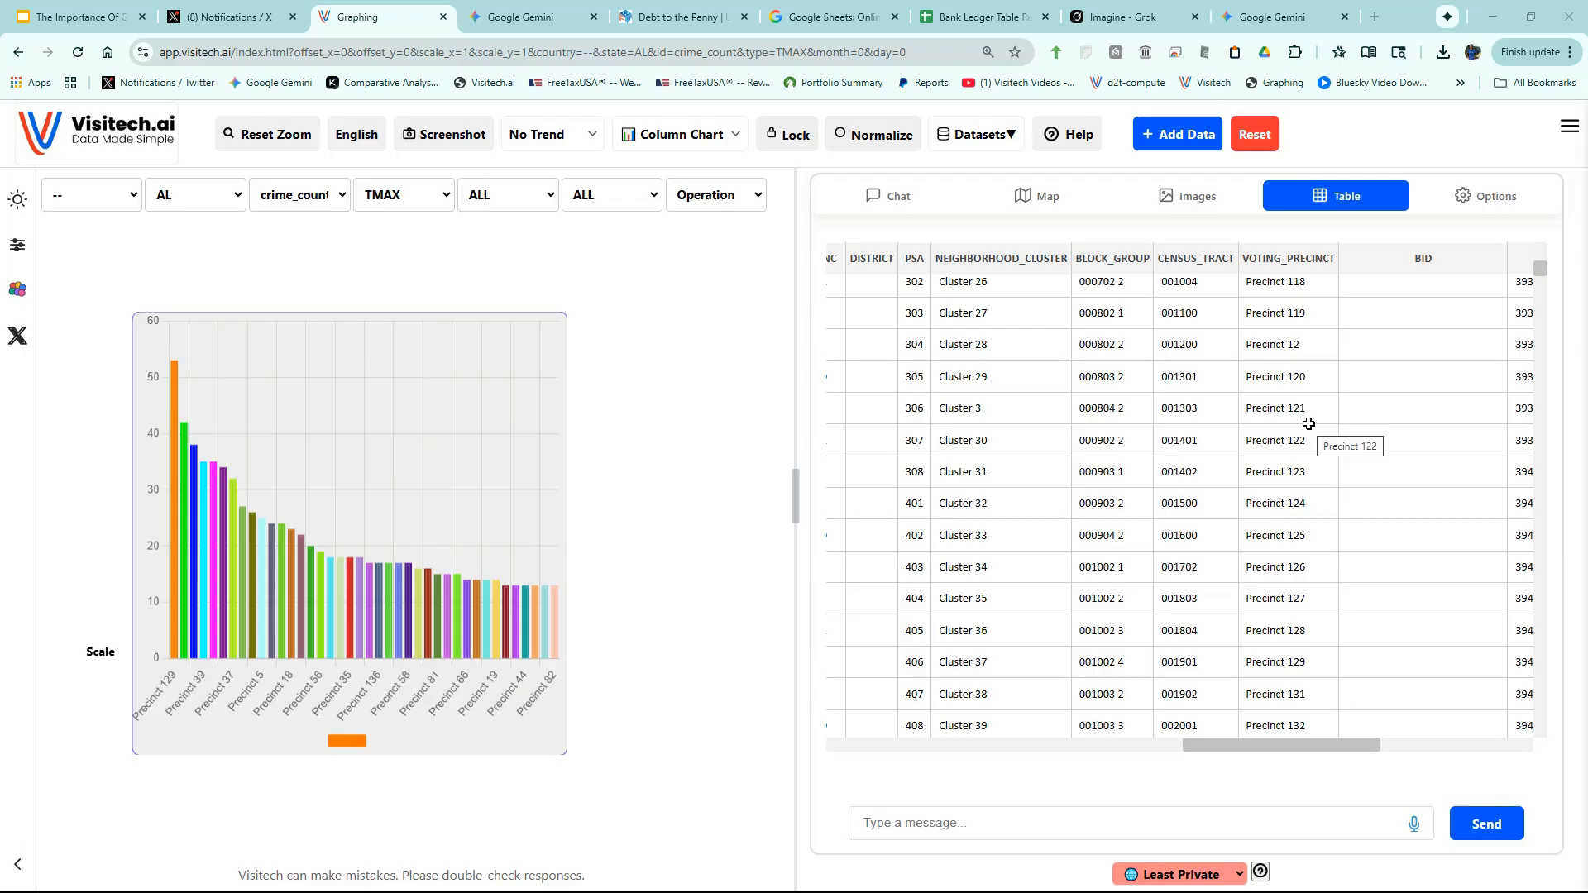
left_click(1293, 668)
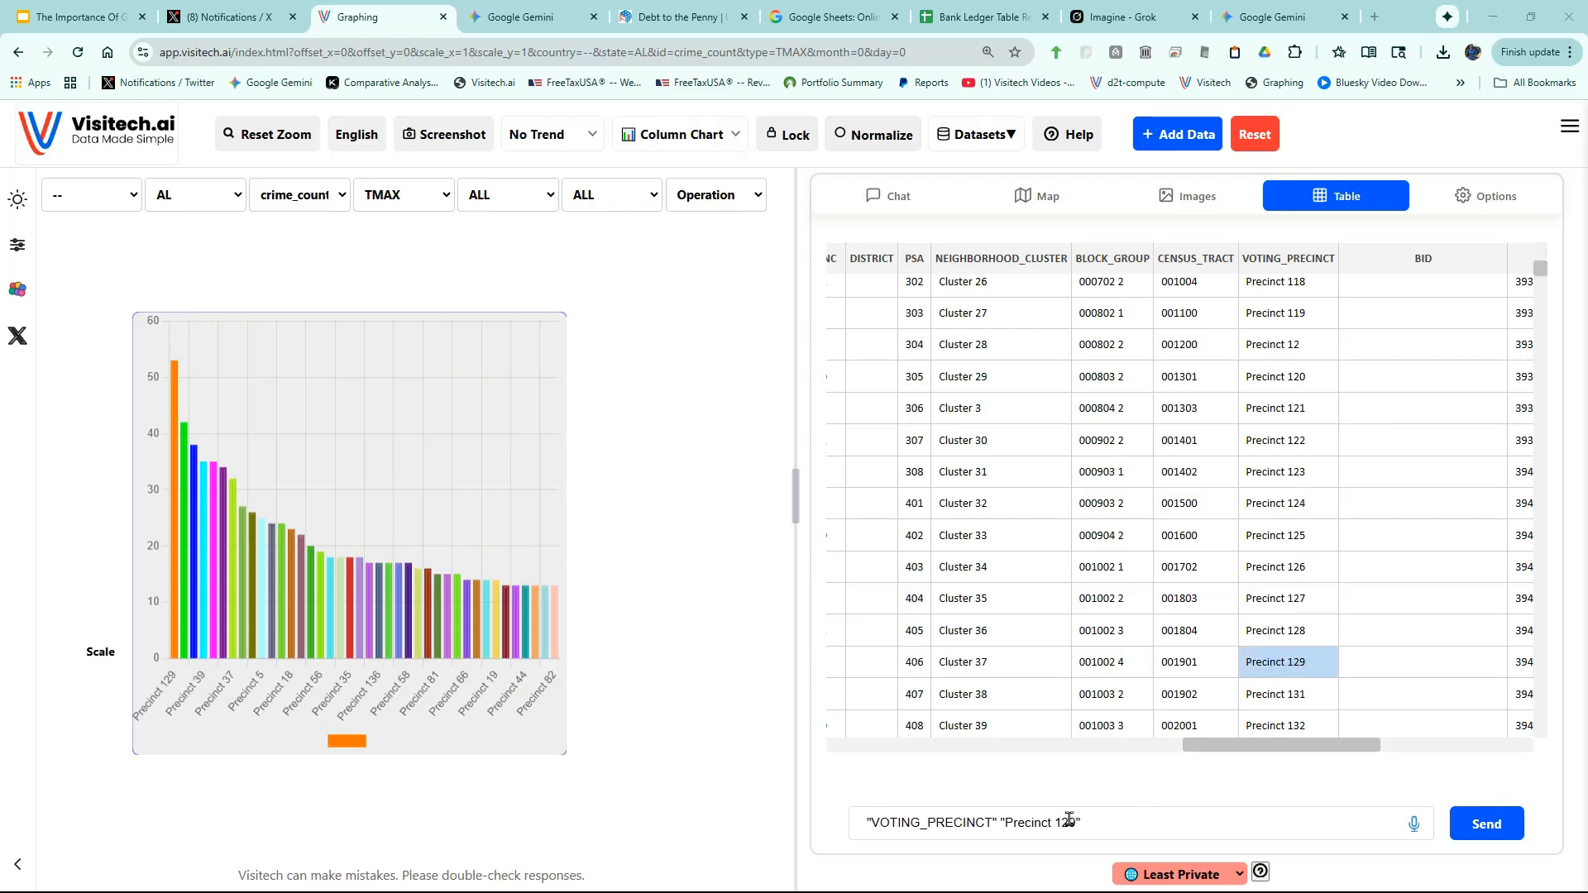
- Map the 53 crimes in Precinct 129 and center the map on them
left_click(1123, 831)
left_click(1487, 827)
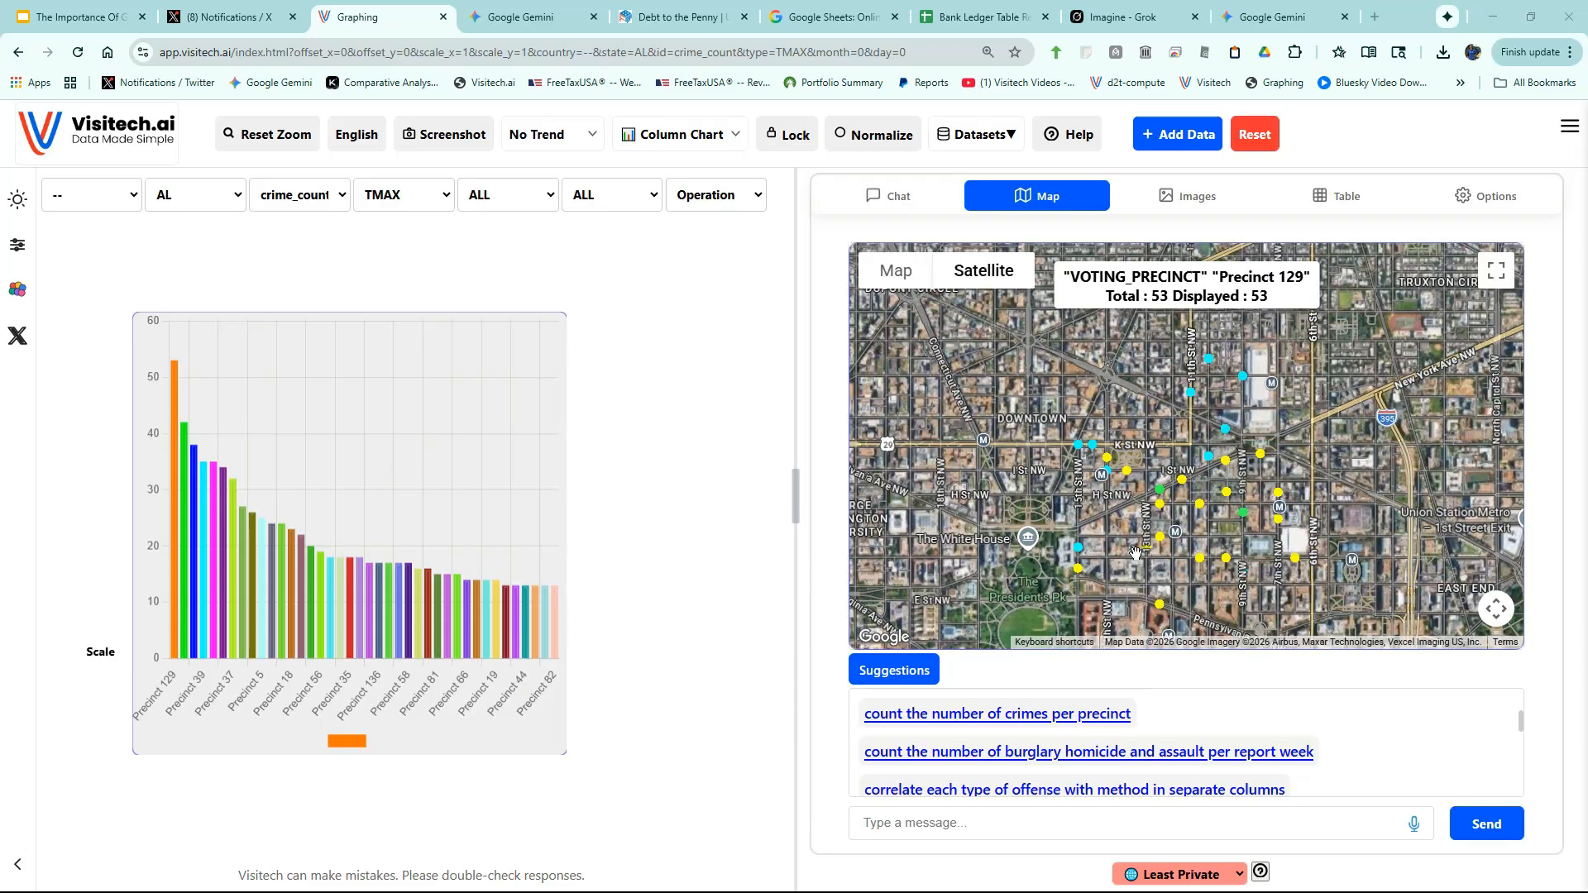
left_click_drag(1145, 557, 1185, 520)
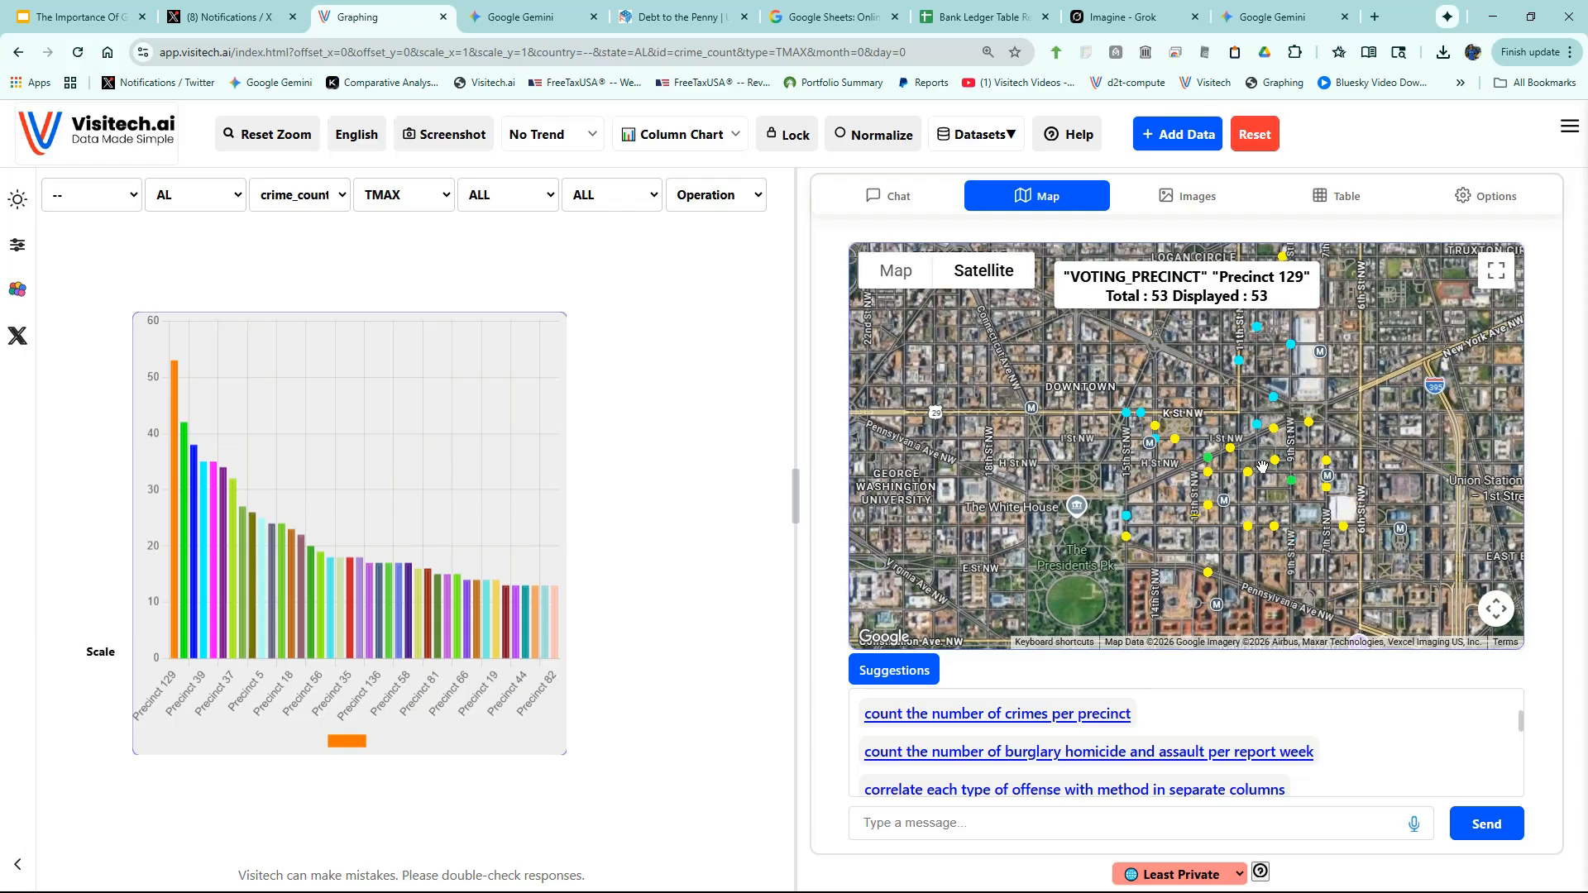
- Chart robberies per precinct as columns, peaking at 3
scroll(1199, 765, "down", 3)
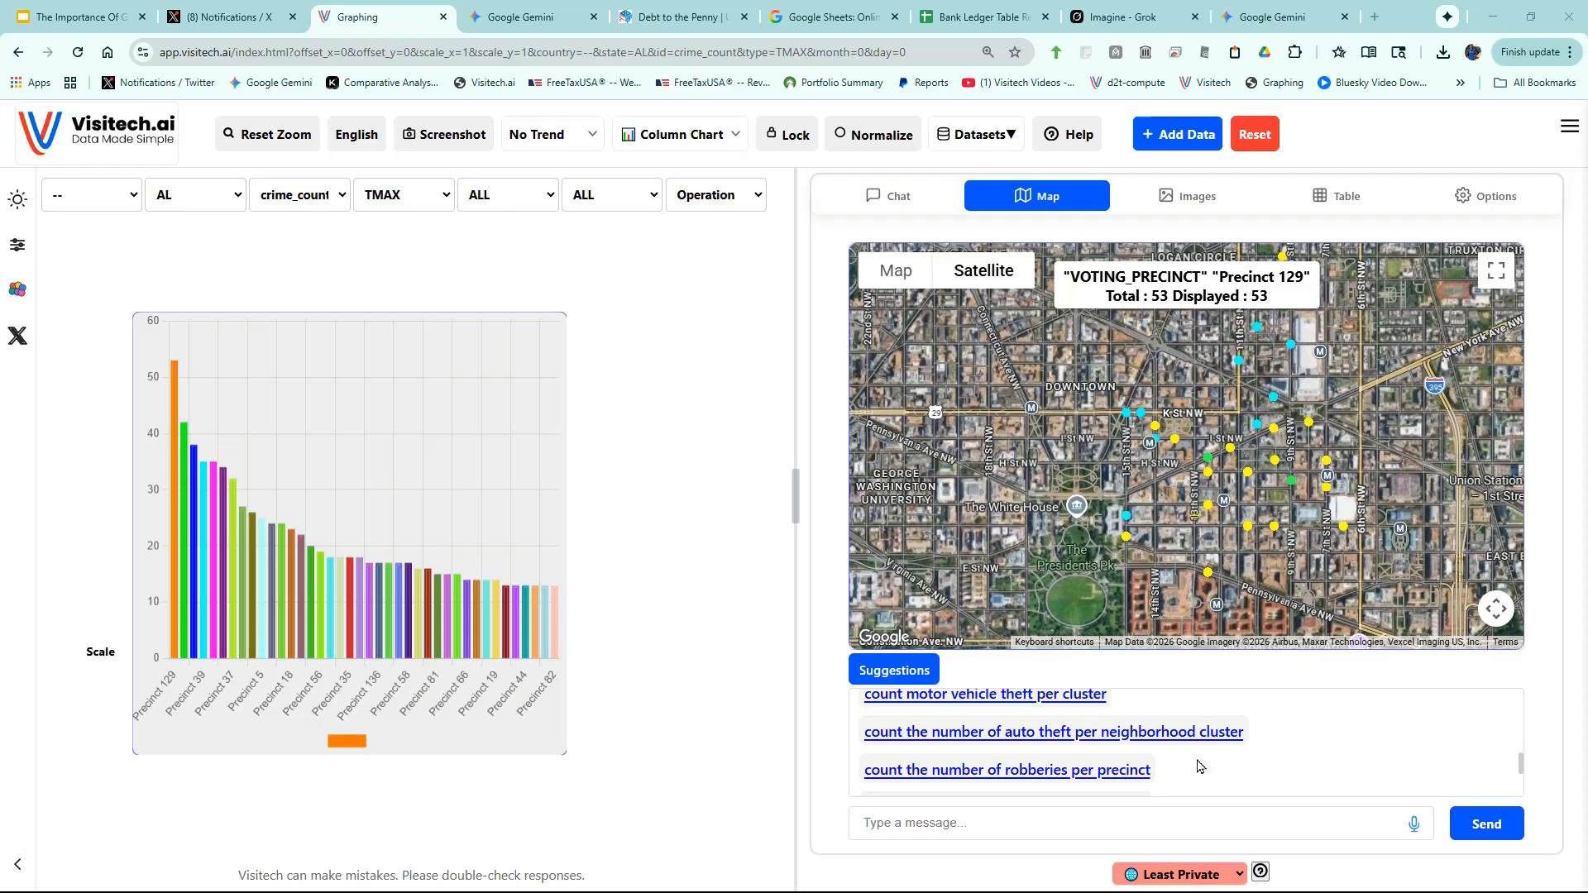
left_click(1073, 769)
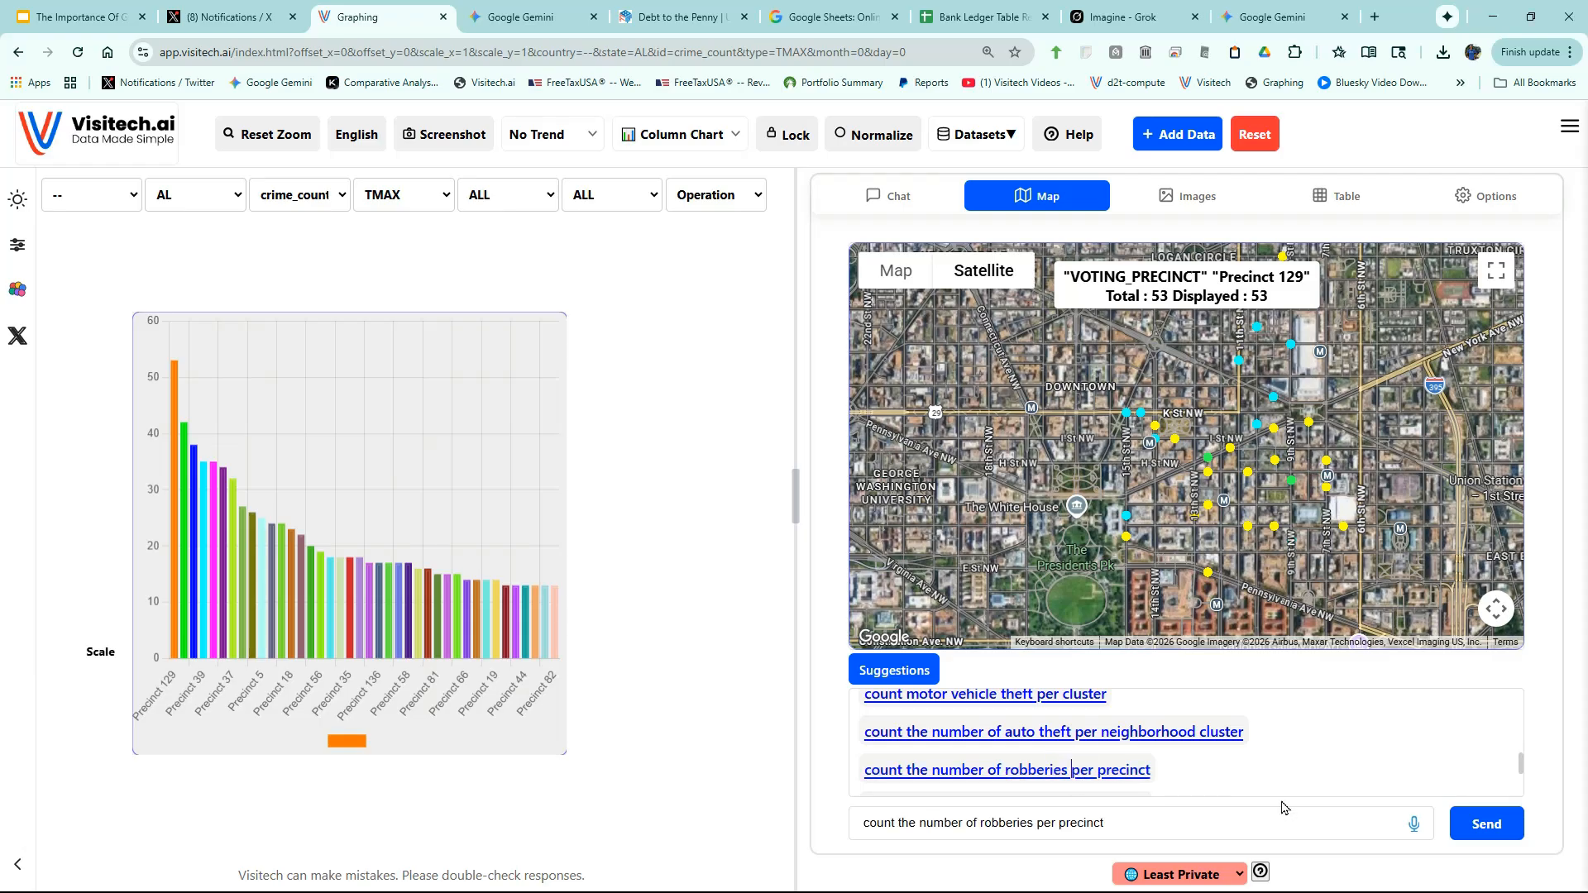
left_click(1461, 829)
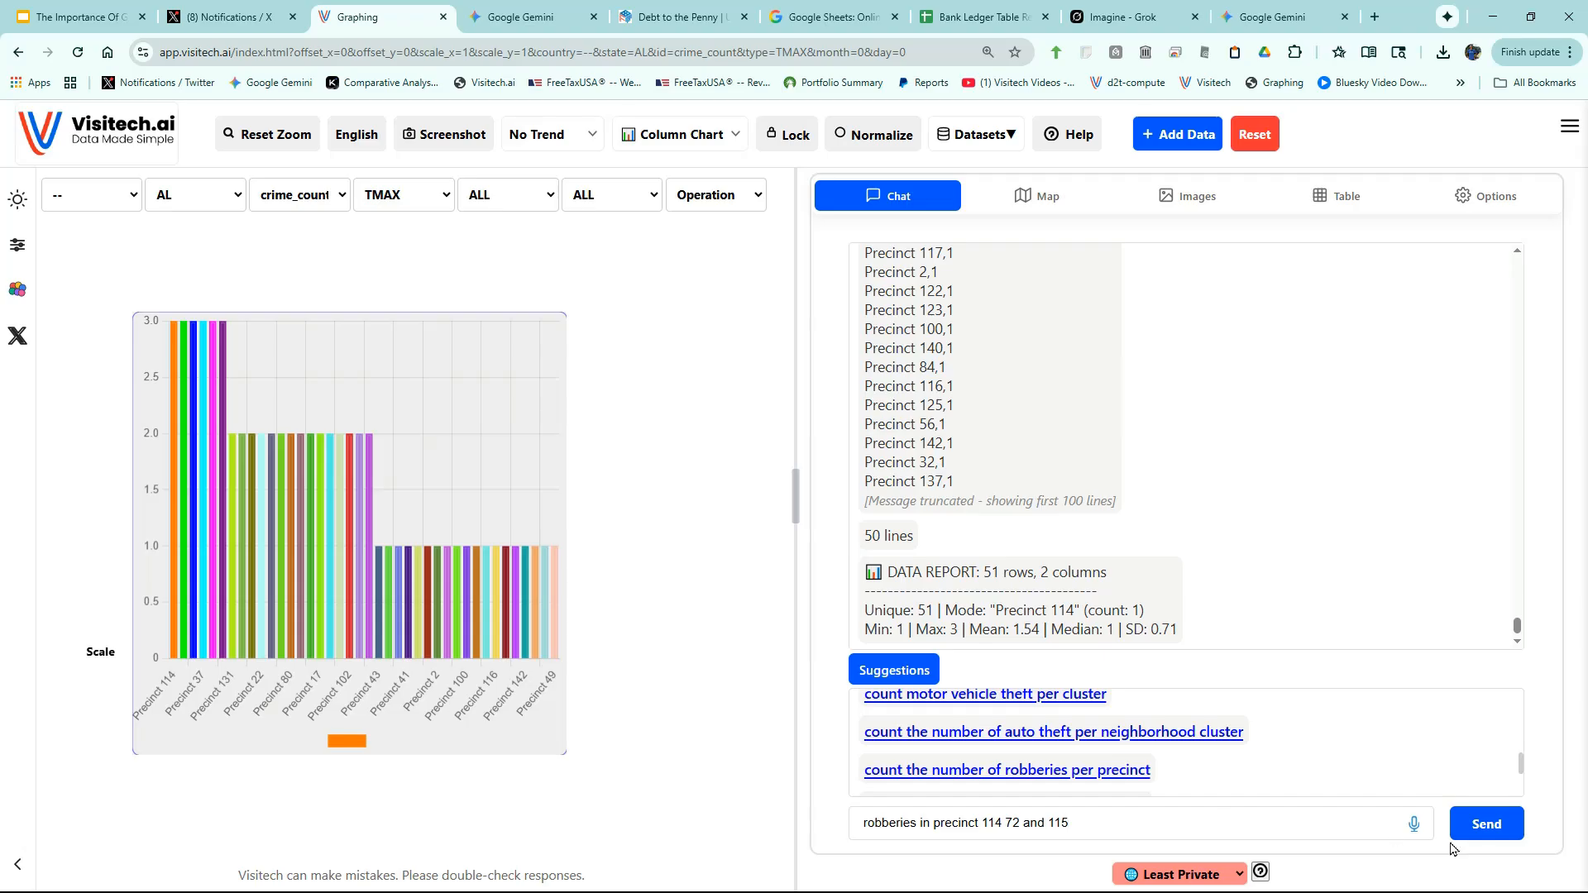
- Map the 9 robberies in precincts 114, 72 and 115
left_click(1487, 824)
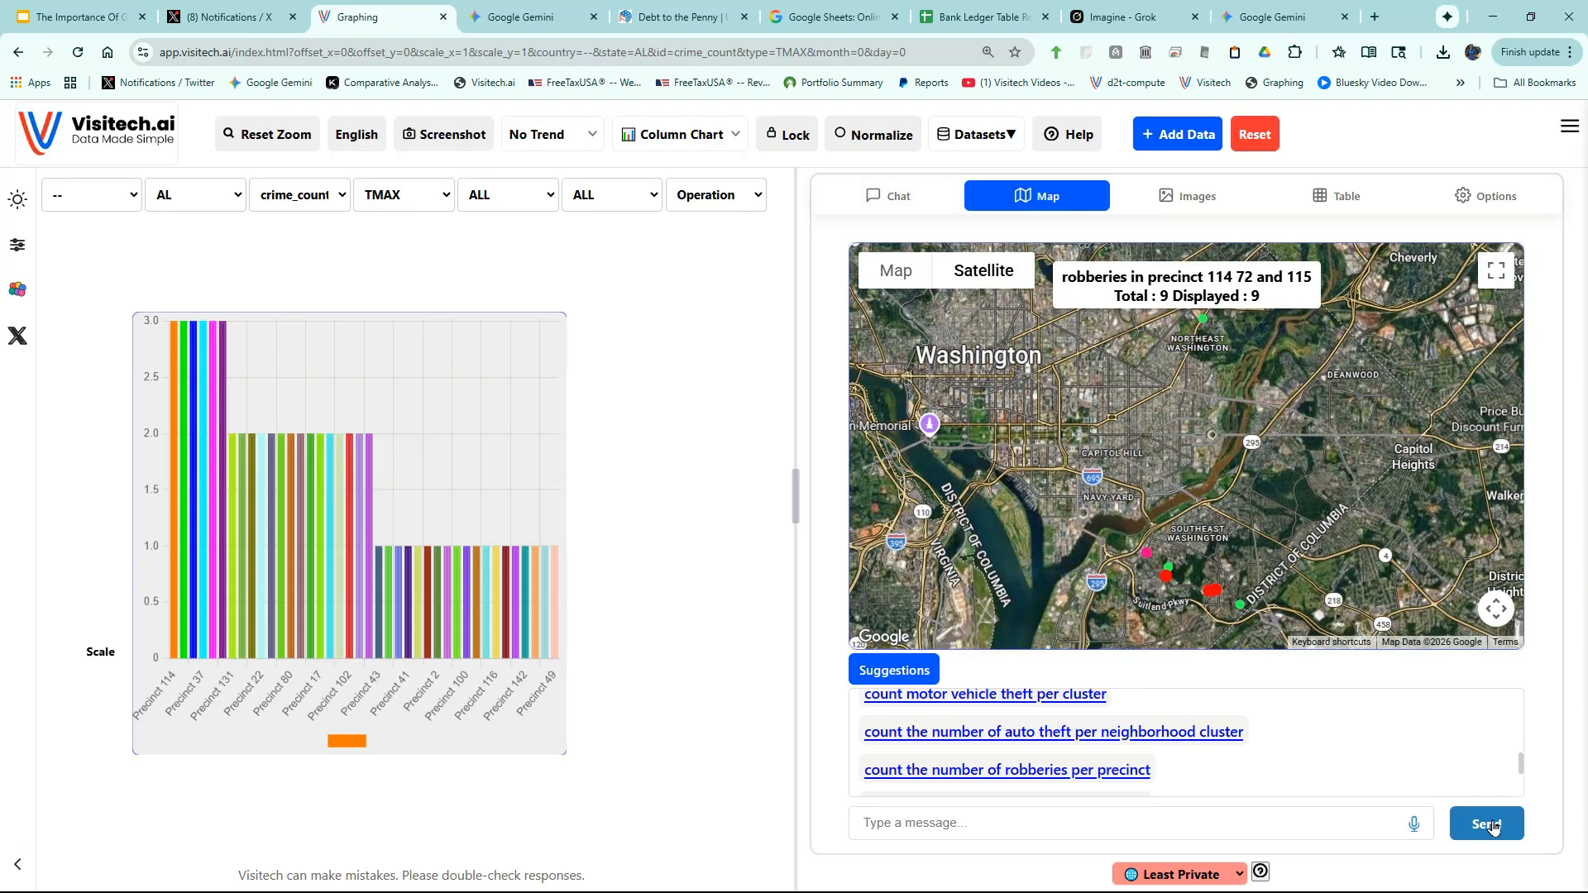
left_click_drag(1192, 574, 1204, 478)
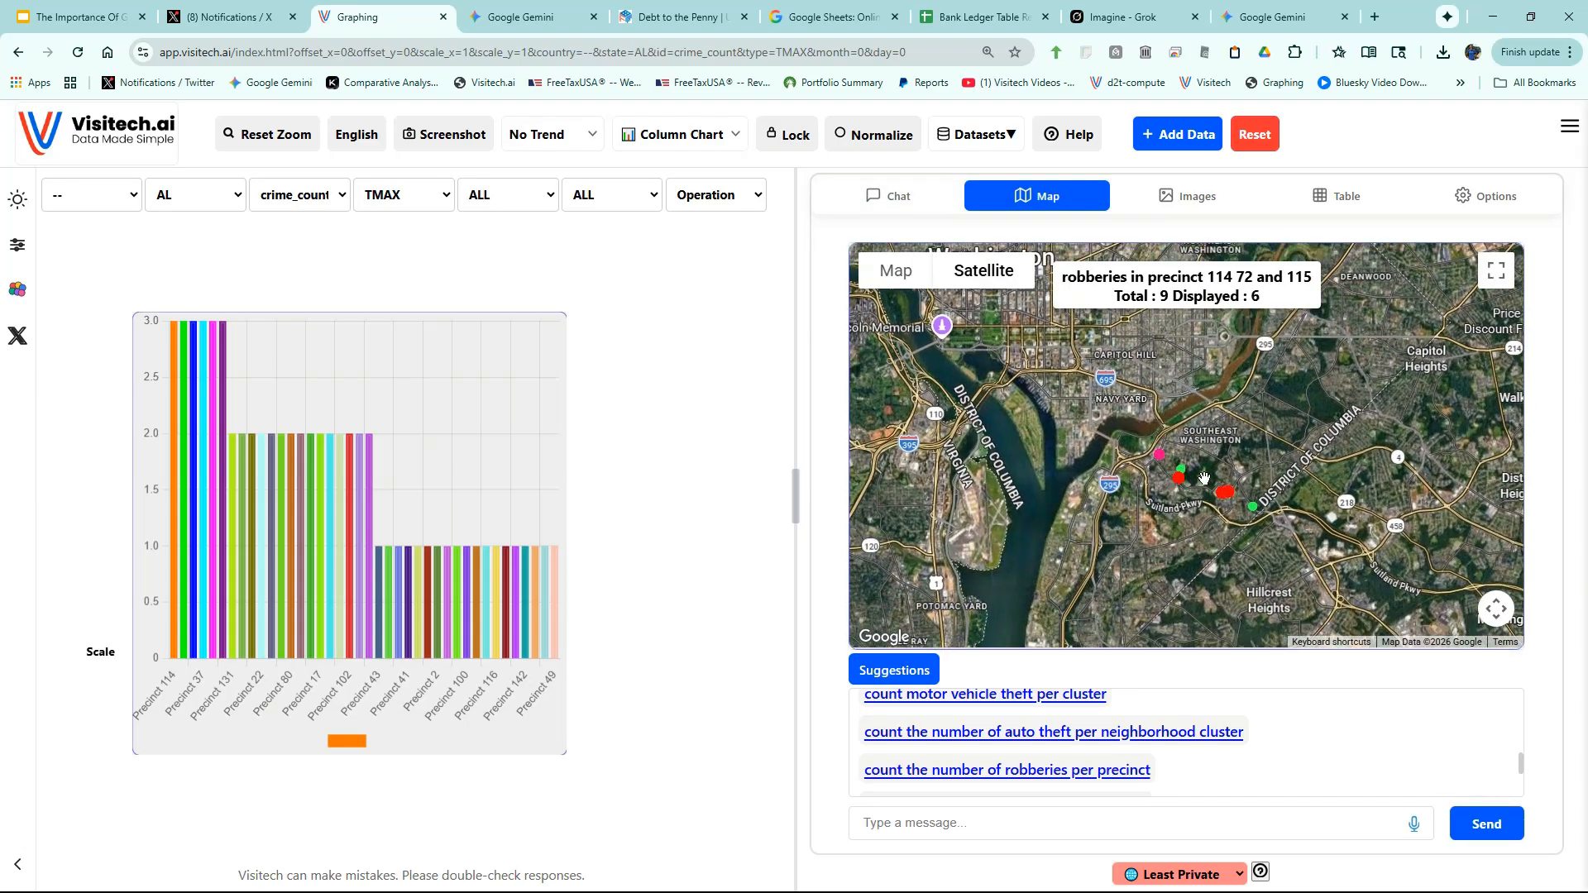
scroll(1204, 478, "up", 3)
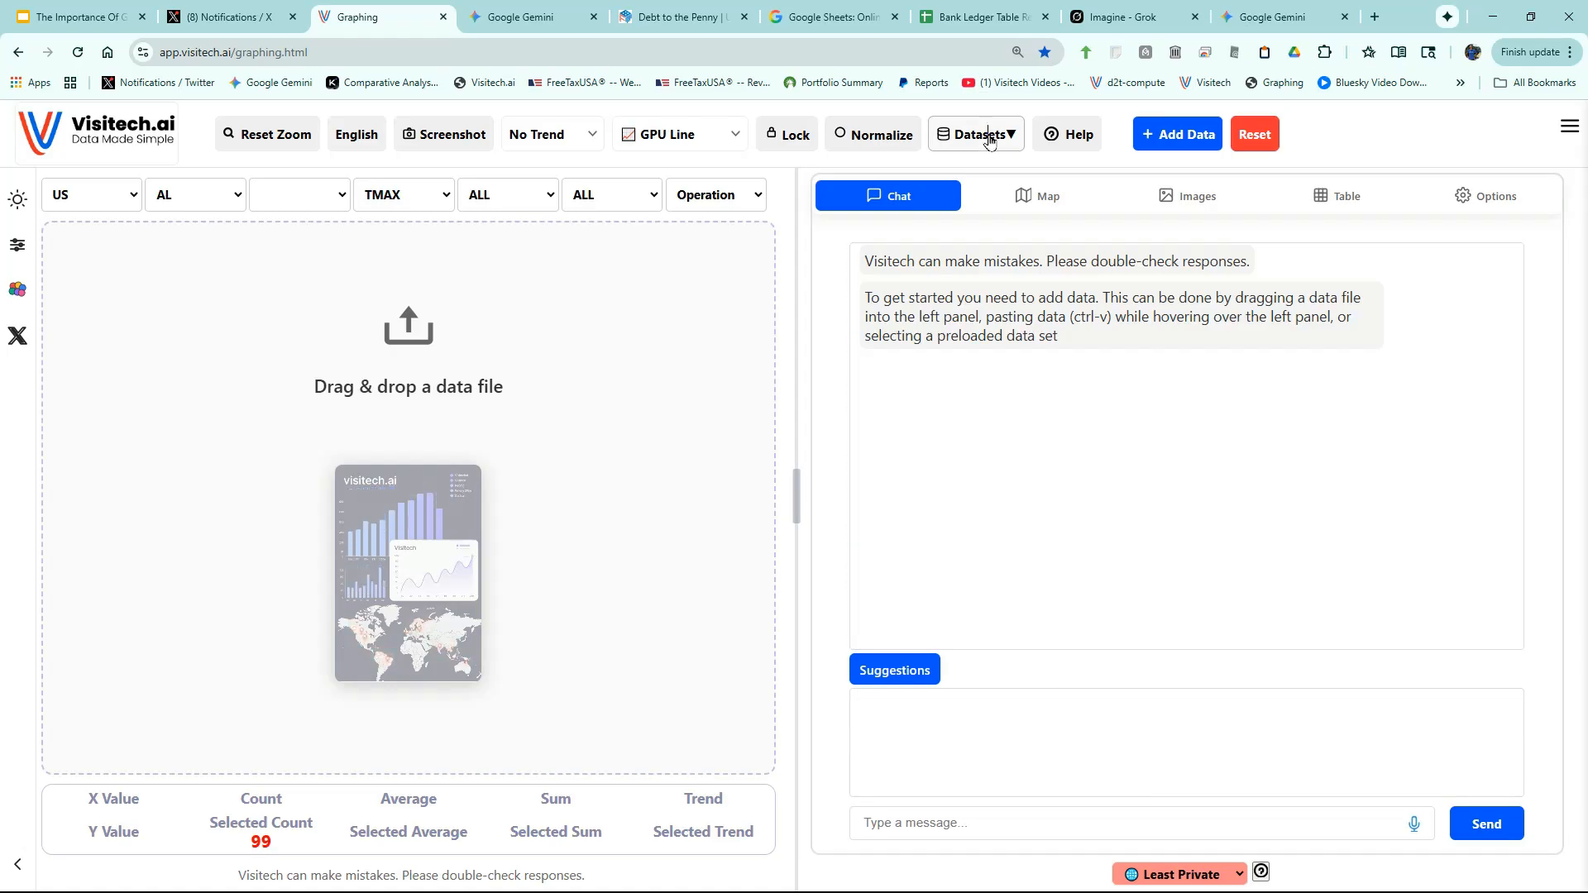
- Load the preloaded Arctic Sea Ice OSI dataset
left_click(992, 139)
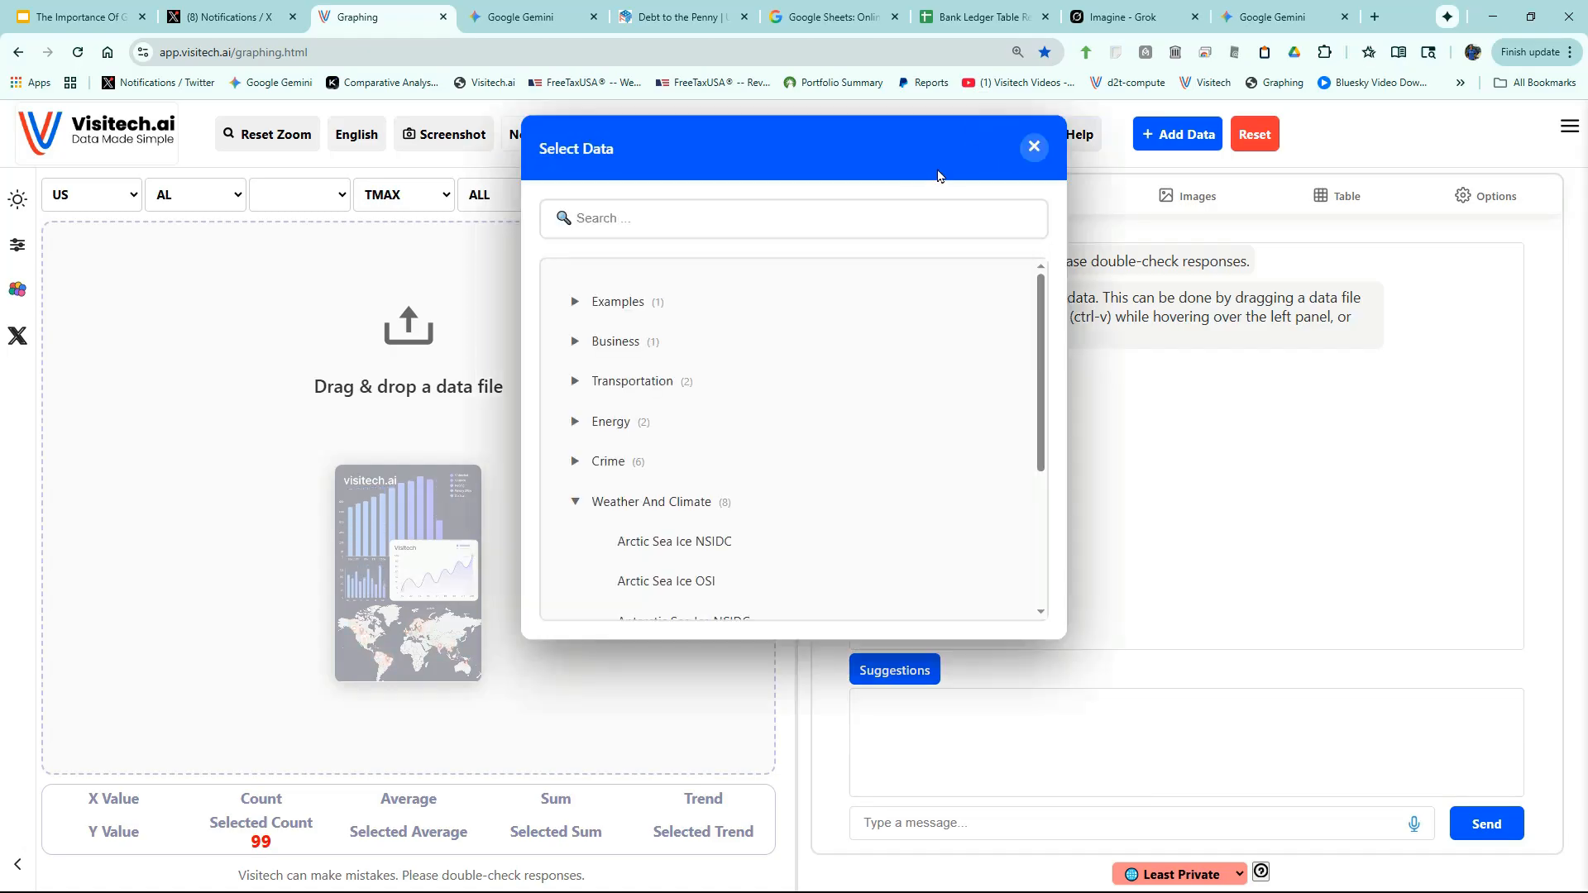
left_click(669, 579)
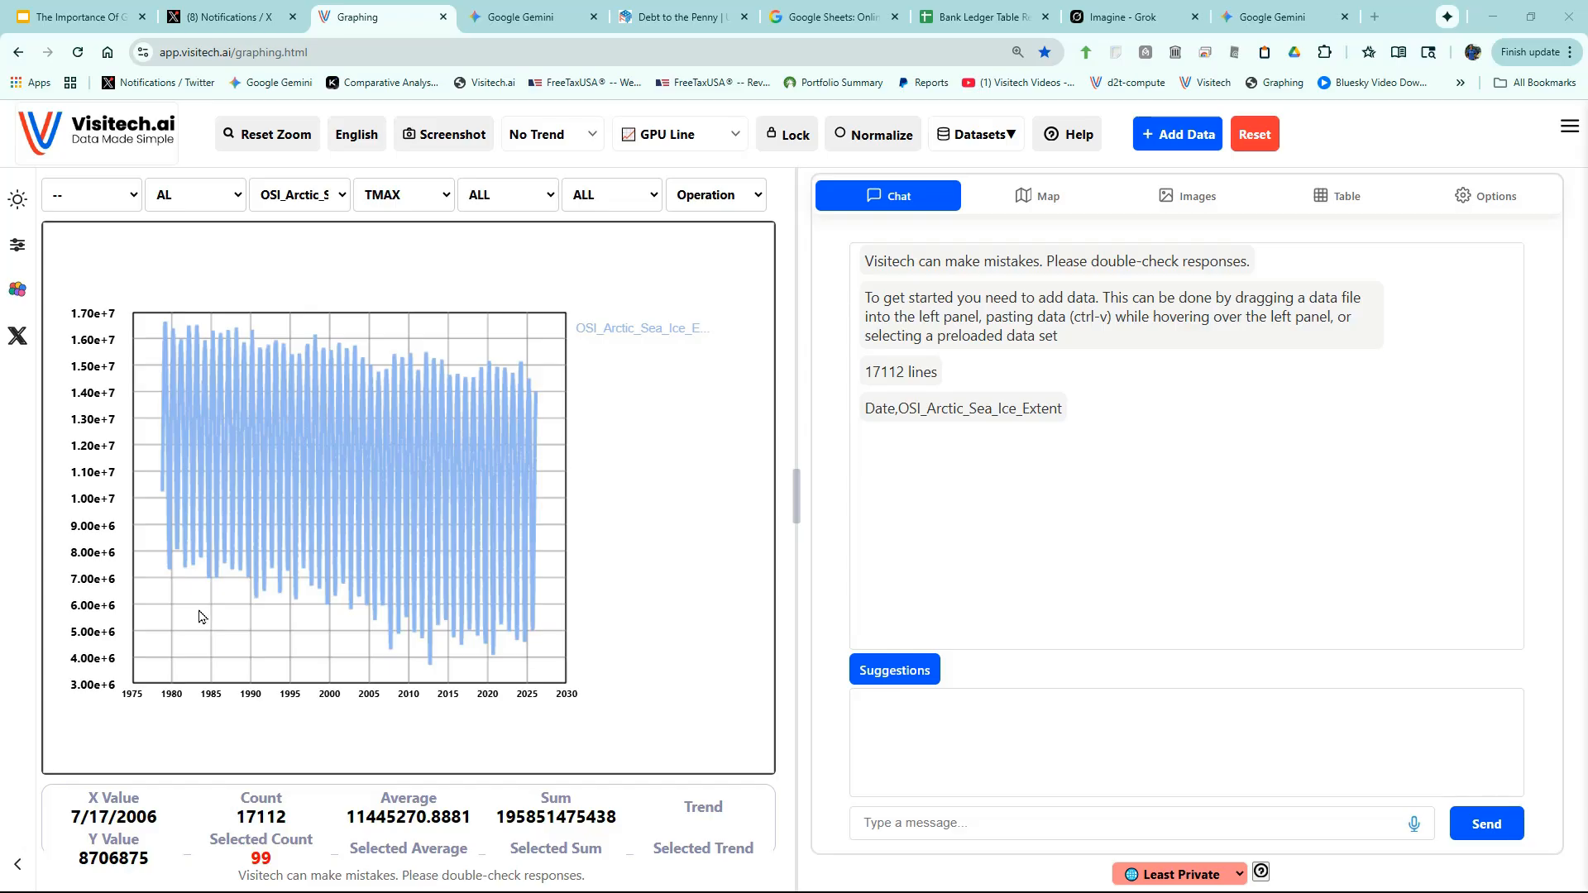
mouse_move(164, 491)
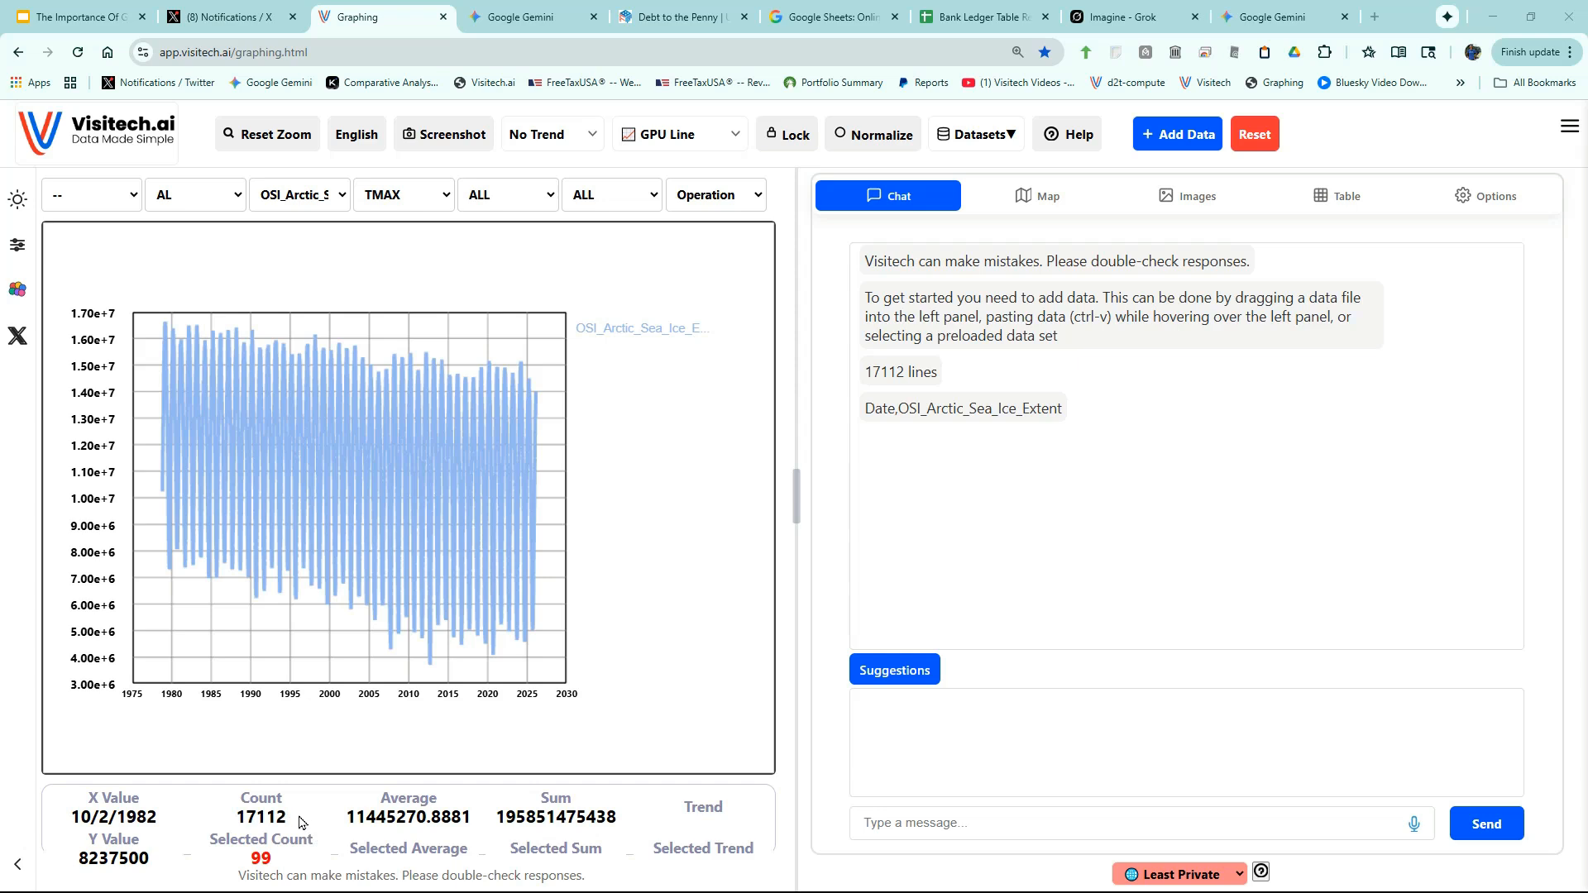
mouse_move(169, 573)
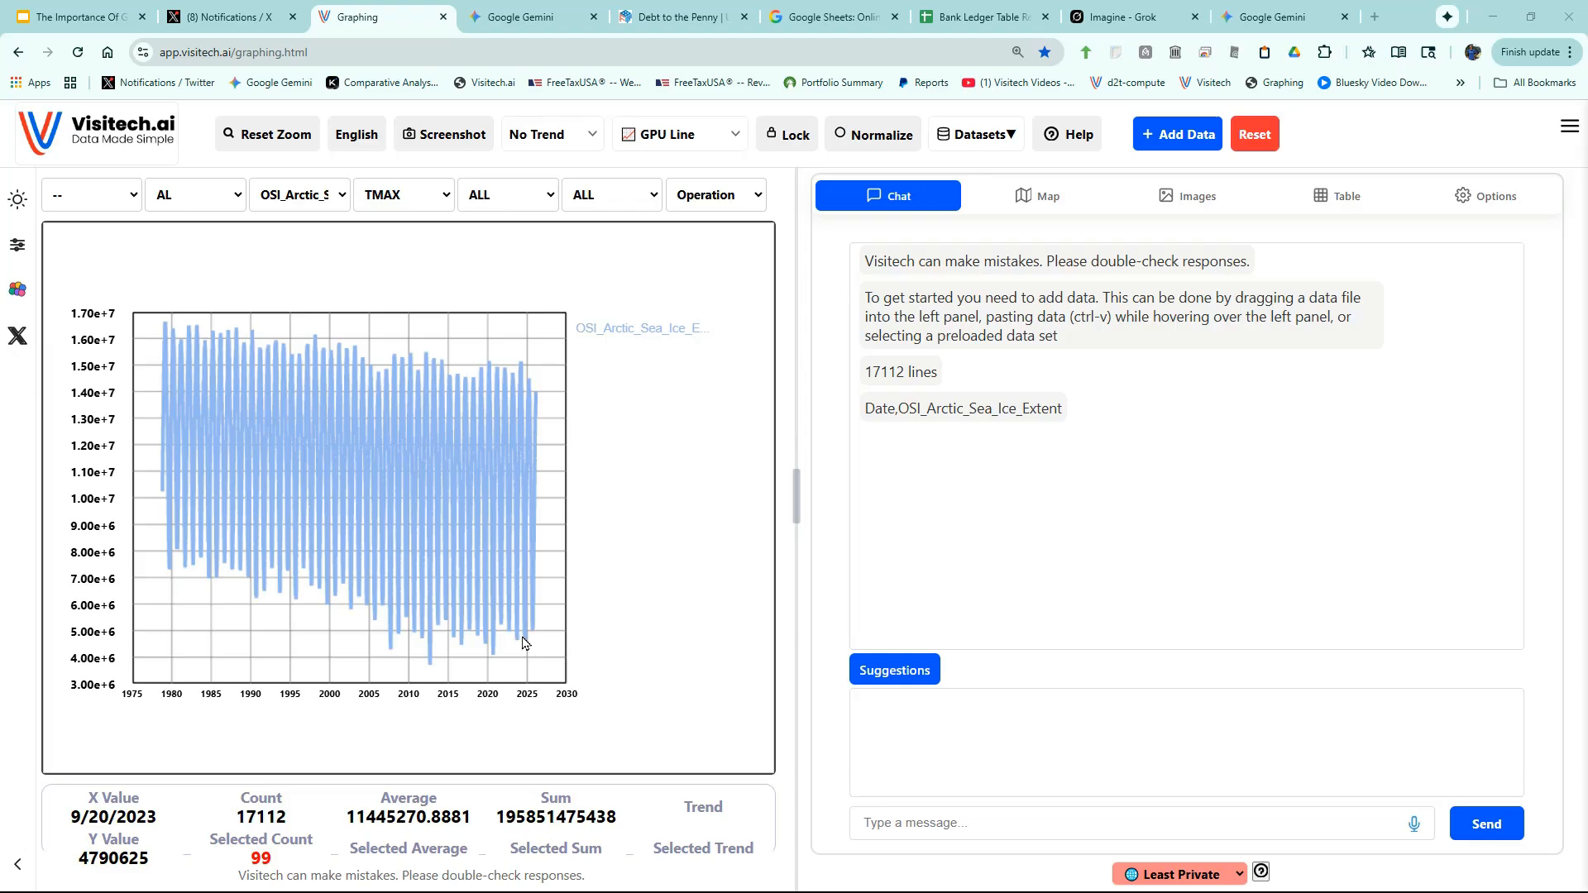
- Apply the dark theme and replot the data with Graph By Year
left_click(17, 198)
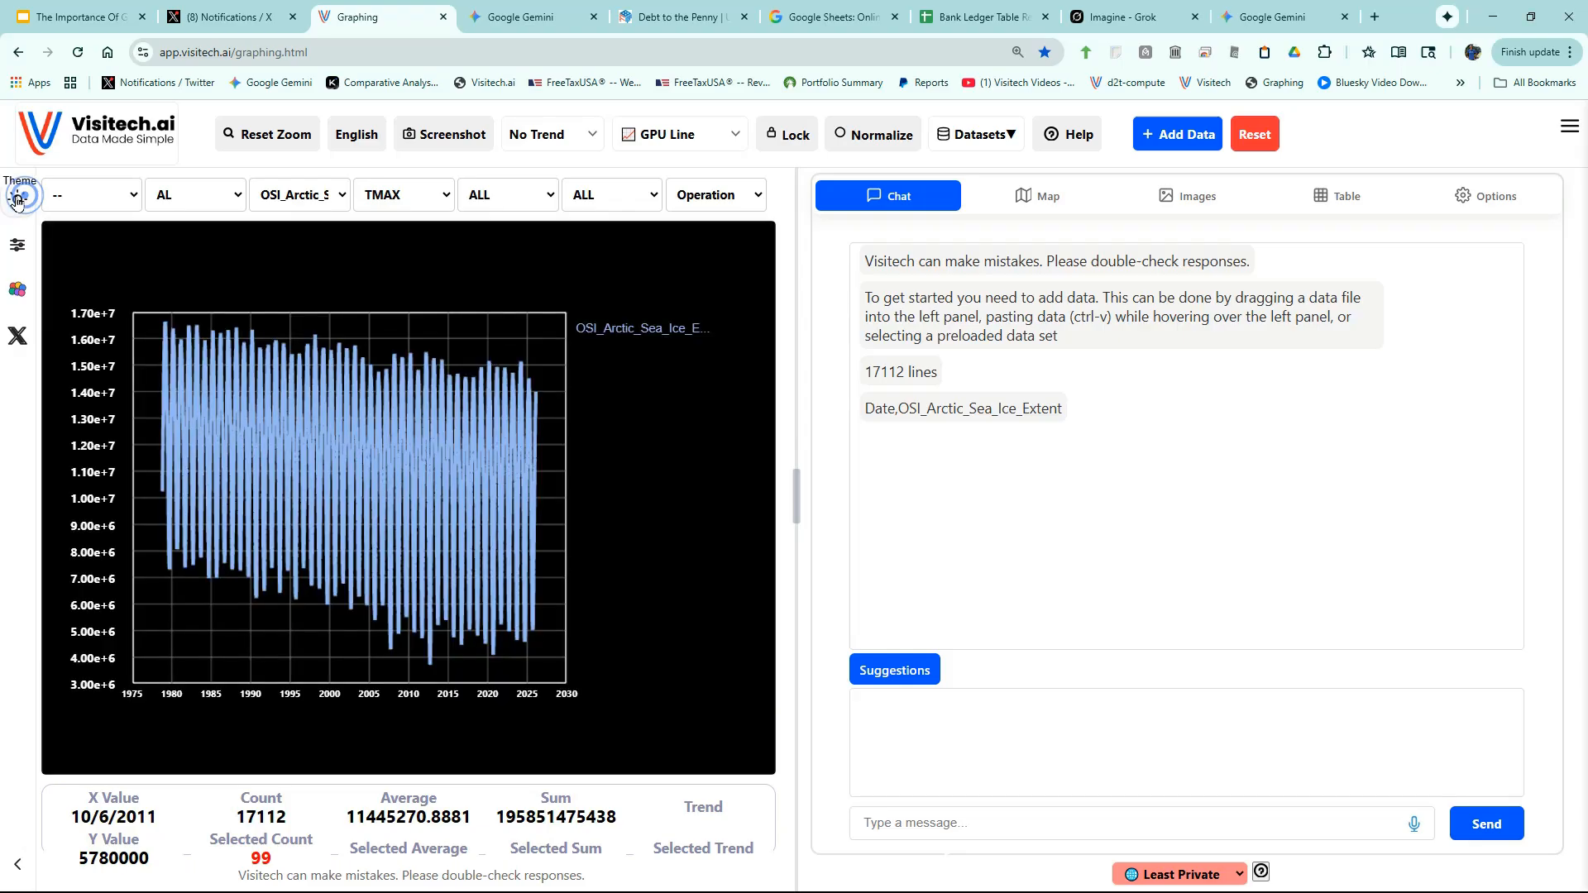
left_click(696, 194)
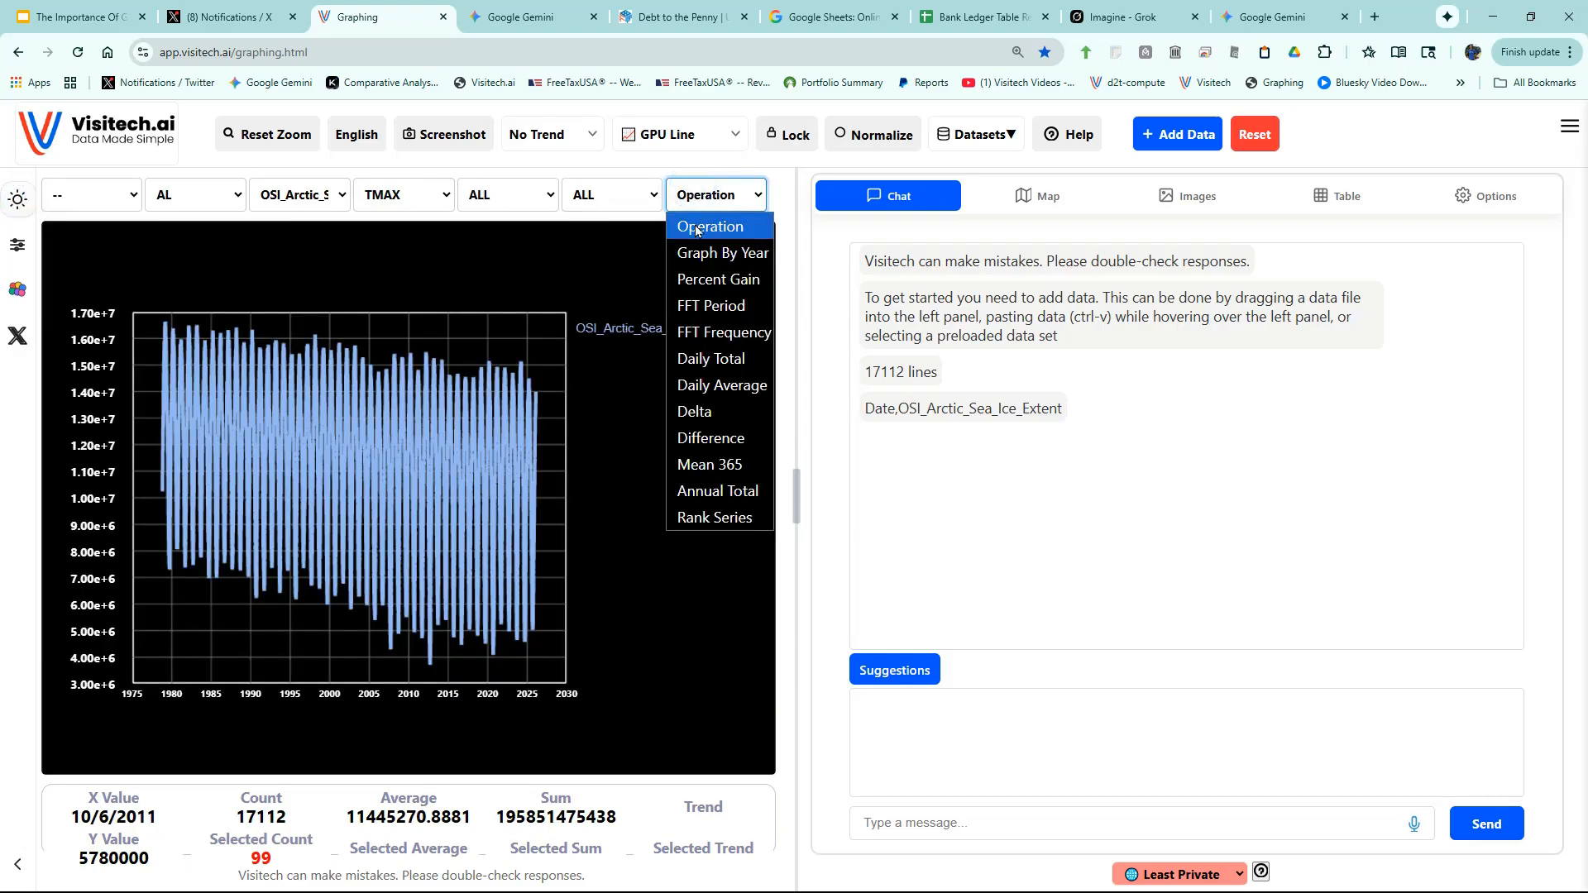
left_click(696, 252)
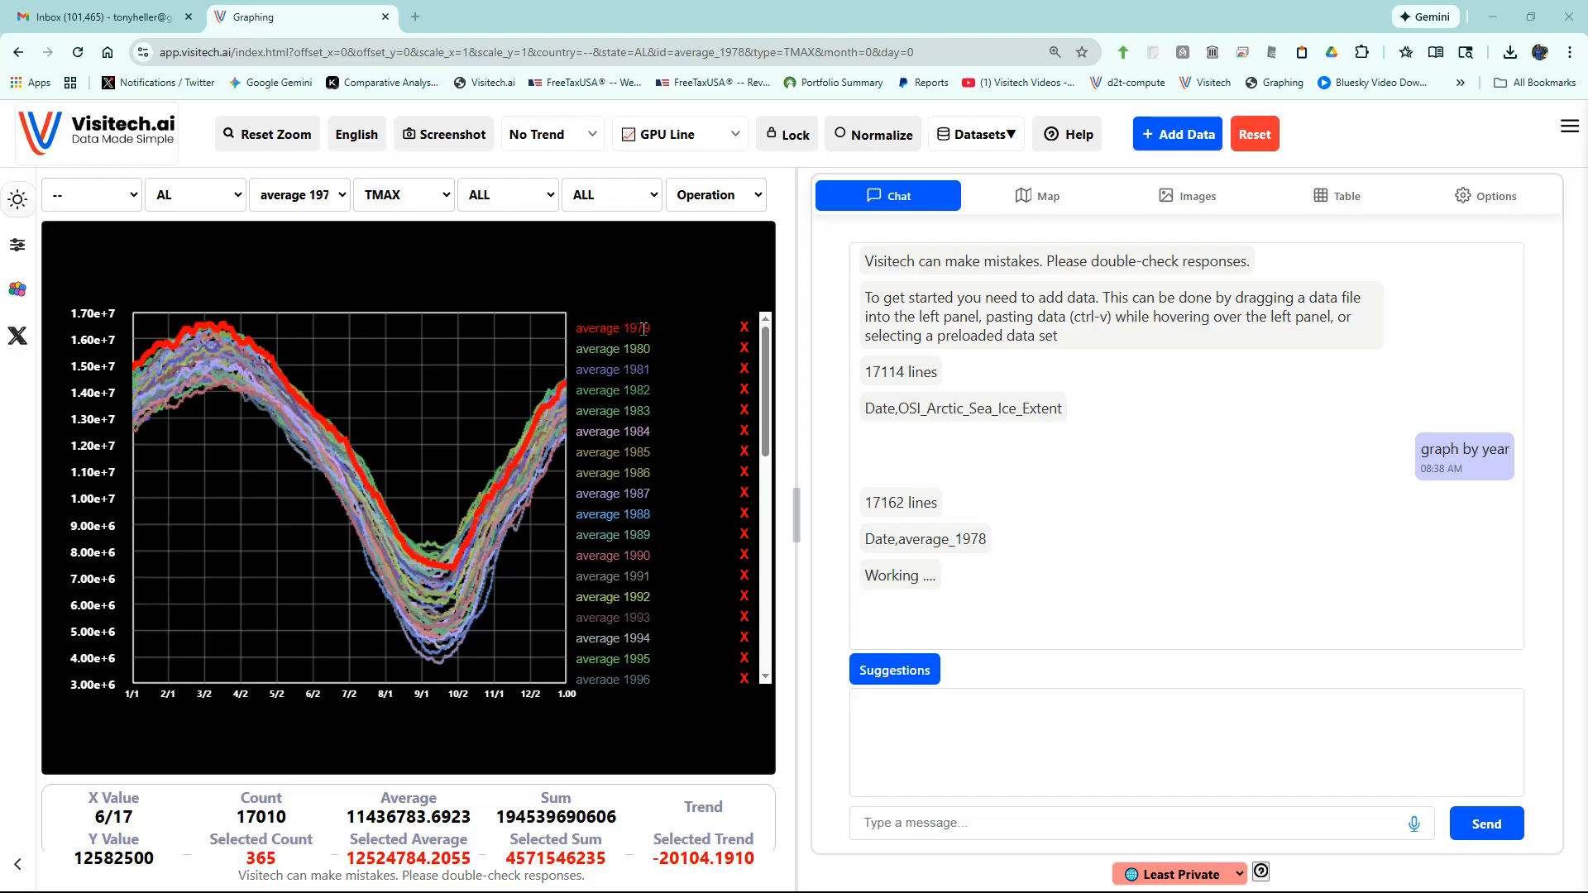
- Step through the 1979, 2012, 2025 and 2020 sea ice series to compare years
left_click(596, 322)
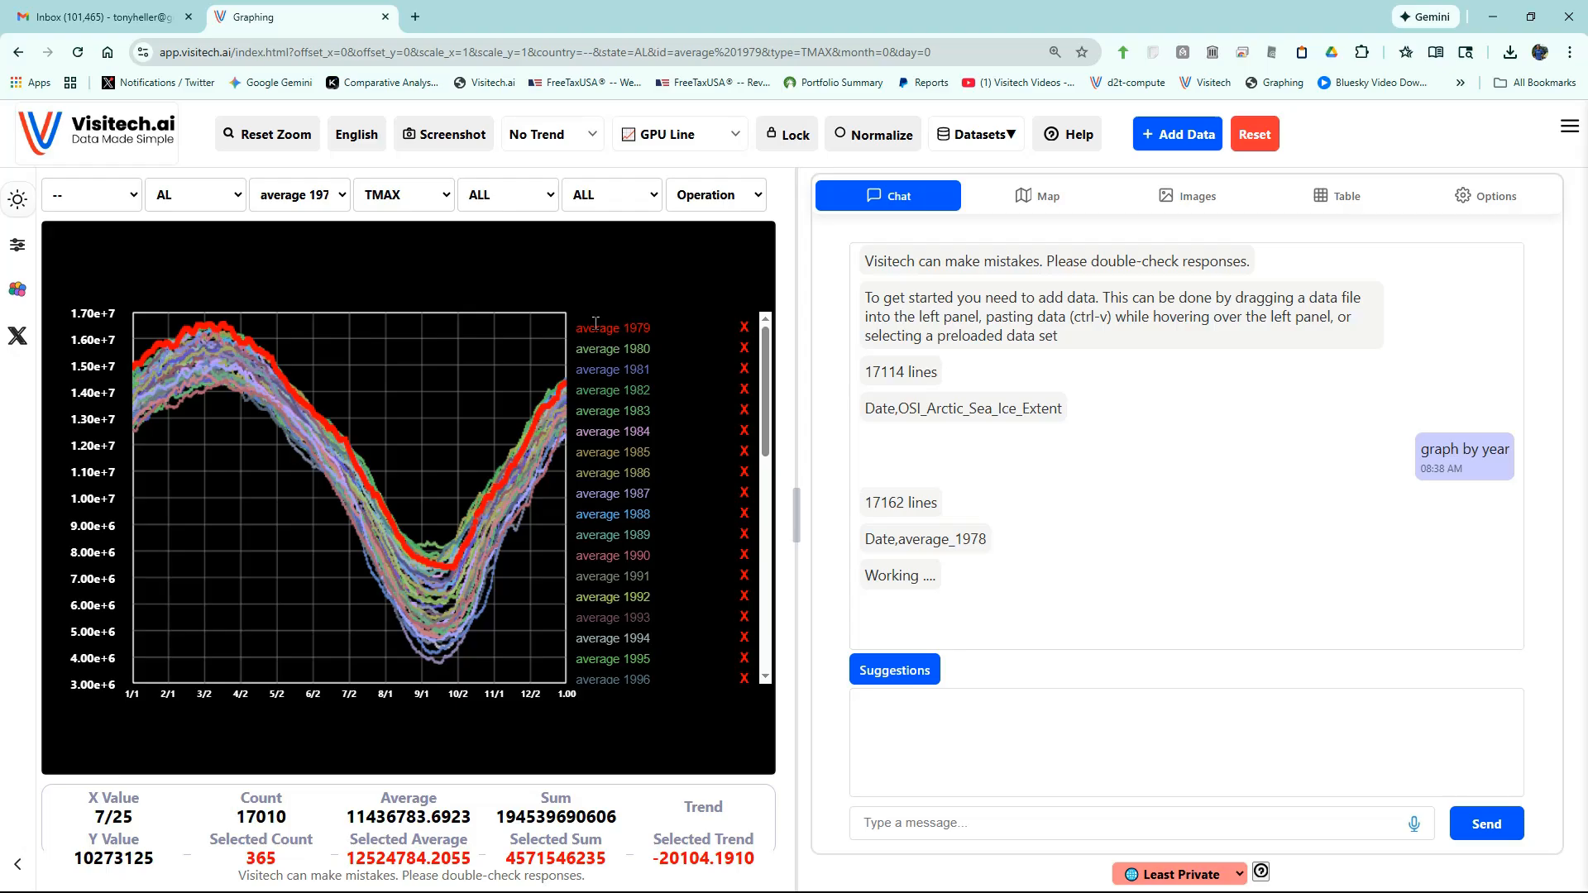
key("Up")
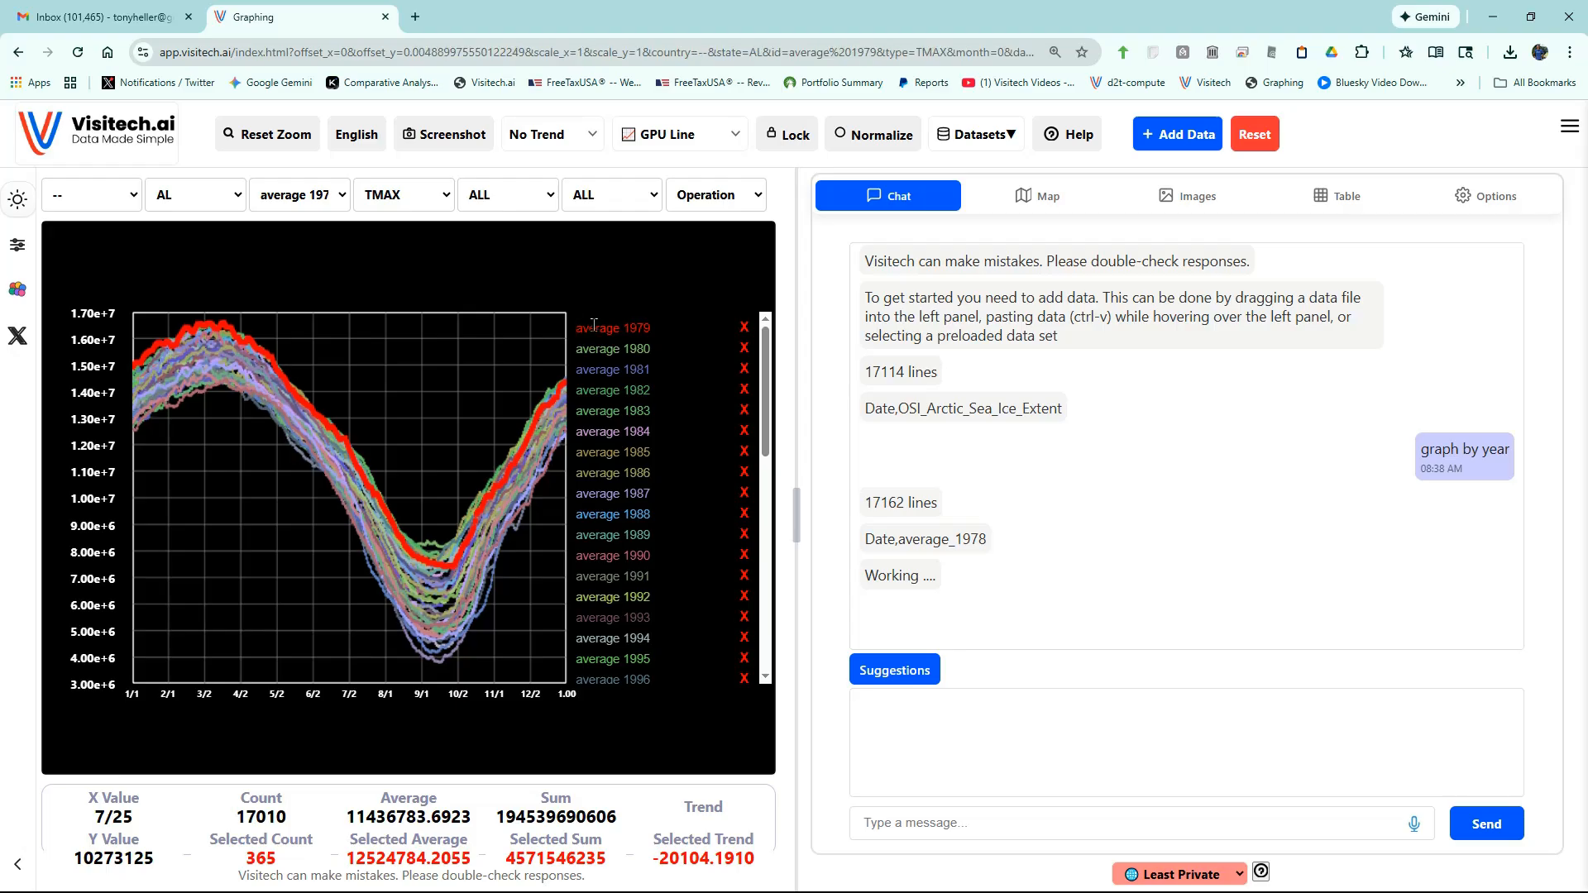
key("Down")
key("Down")
key("Down")
key("Down")
key("Down")
key("Down")
key("Down")
key("Down")
key("Down")
key("Down")
key("Down")
key("Down")
key("Down")
key("Down")
key("Down")
key("Down")
key("Down")
key("Down")
key("Down")
key("Down")
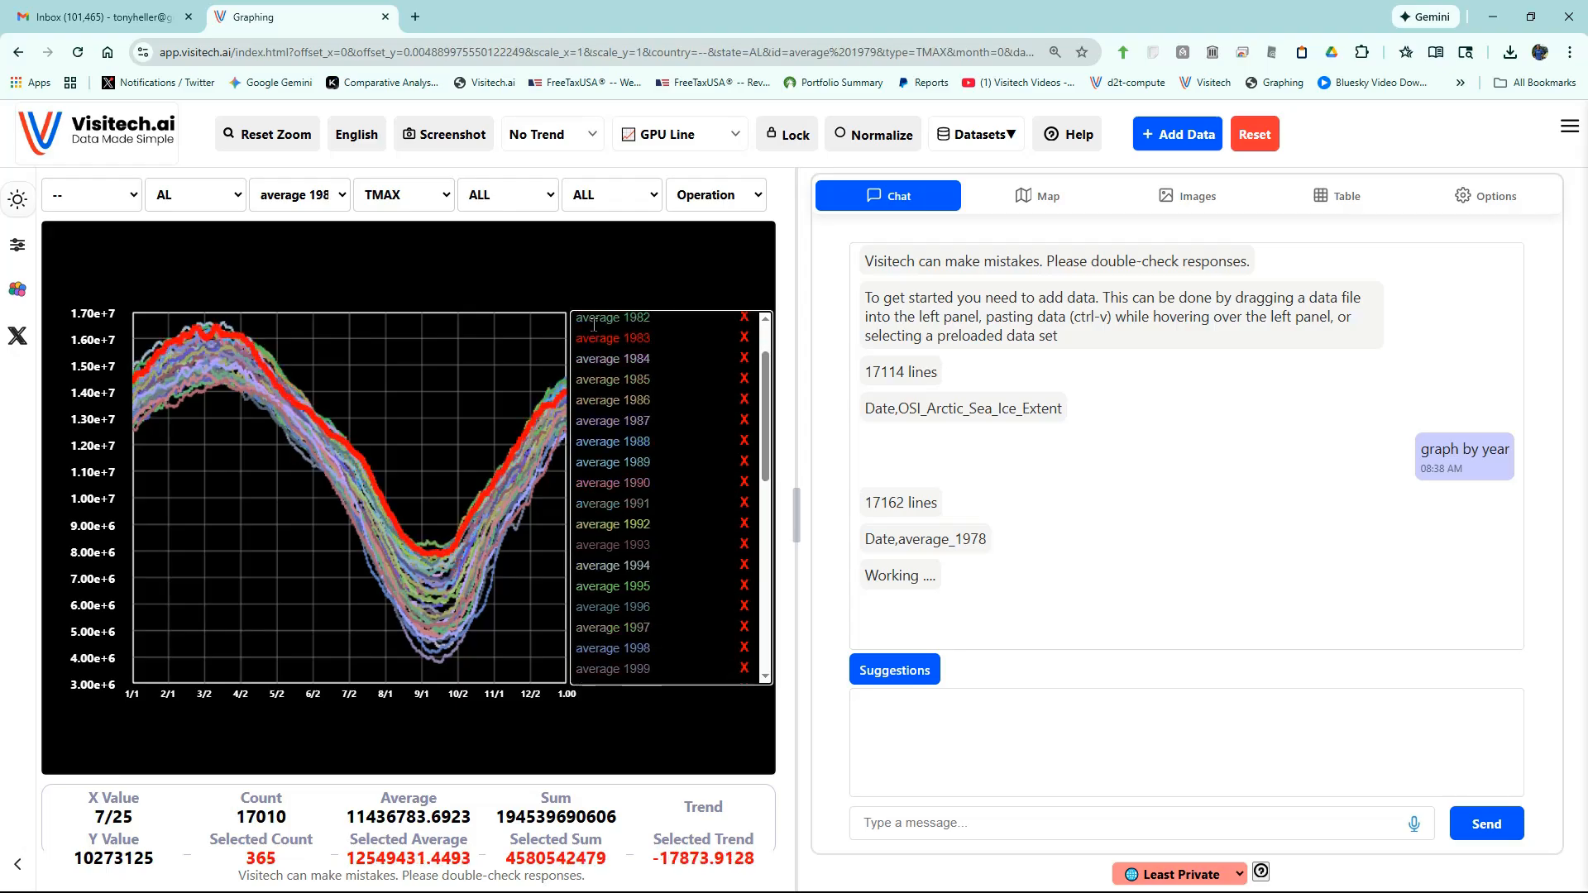
key("Down")
key("Down")
key("Down")
key("Down")
key("Down")
key("Down")
key("Down")
key("Down")
key("Down")
key("Down")
key("Down")
key("Down")
key("Down")
left_click(612, 673)
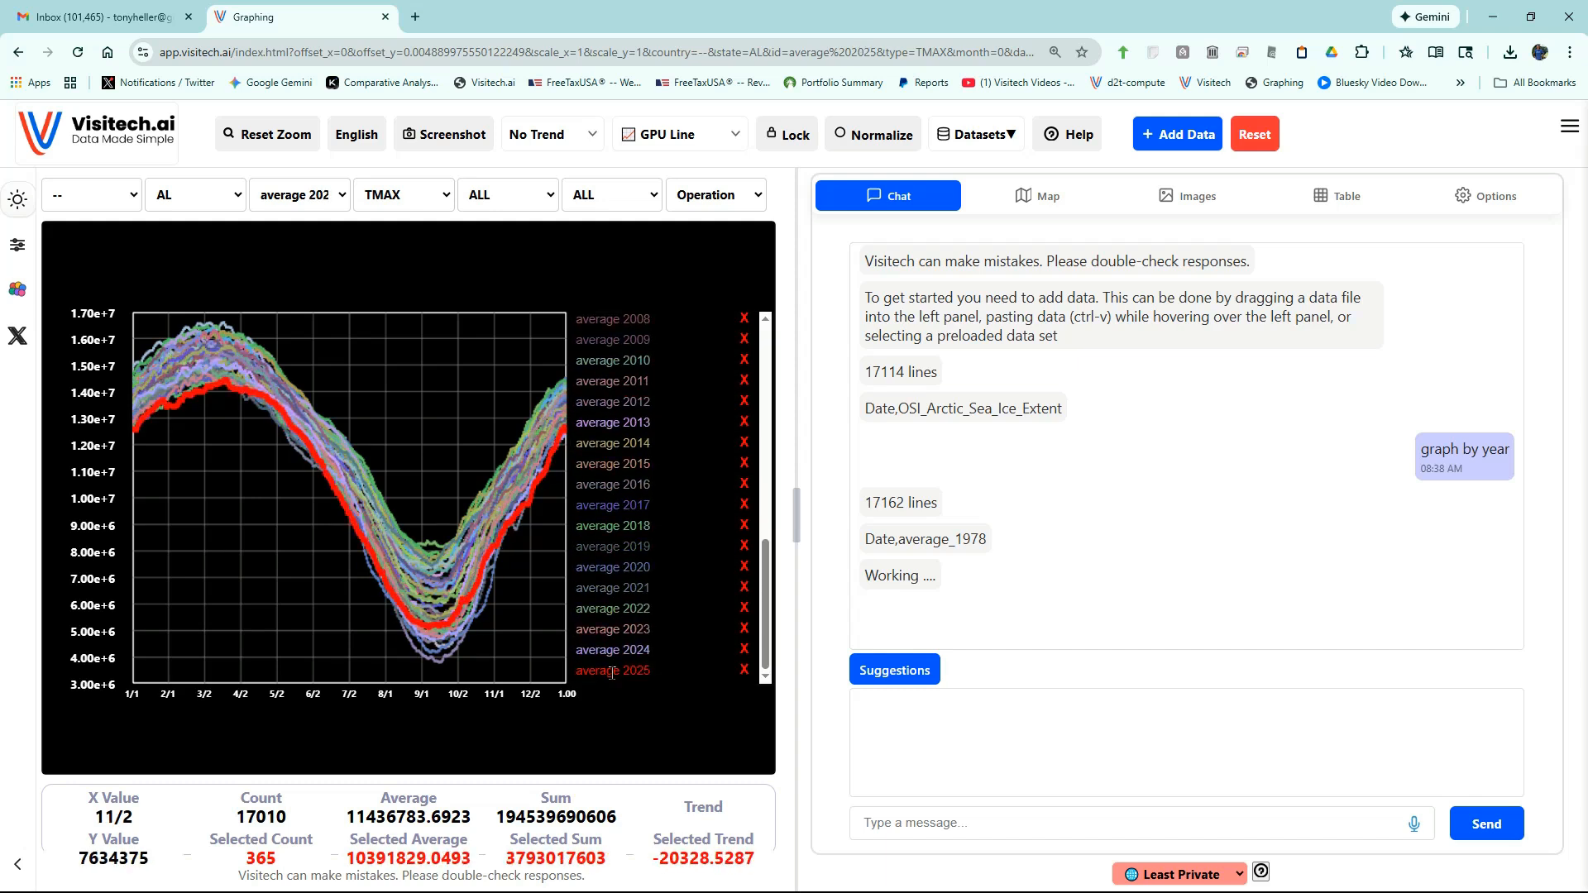
key("Up")
key("Up")
key("Up")
key("Up")
key("Up")
key("Up")
key("Up")
key("Up")
key("Up")
key("Up")
key("Up")
key("Up")
key("Up")
key("Up")
key("Up")
key("Up")
key("Up")
key("Up")
key("Up")
key("Up")
key("Up")
key("Up")
key("Up")
key("Up")
key("Up")
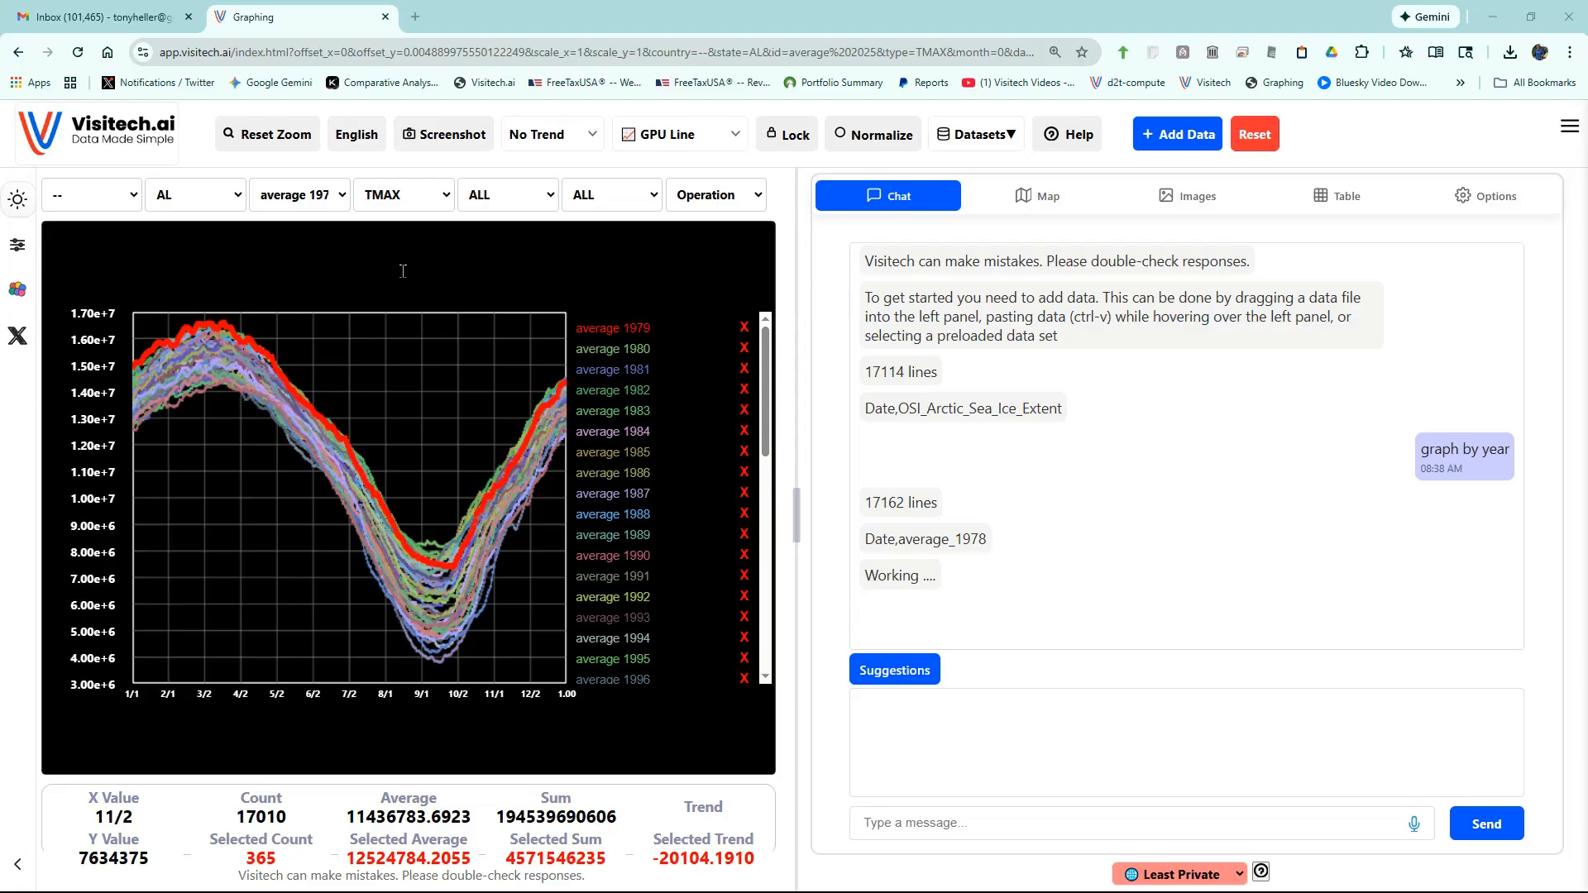
- Add a Daily Average curve and highlight the 1979 line and the 2012 September low
left_click(721, 198)
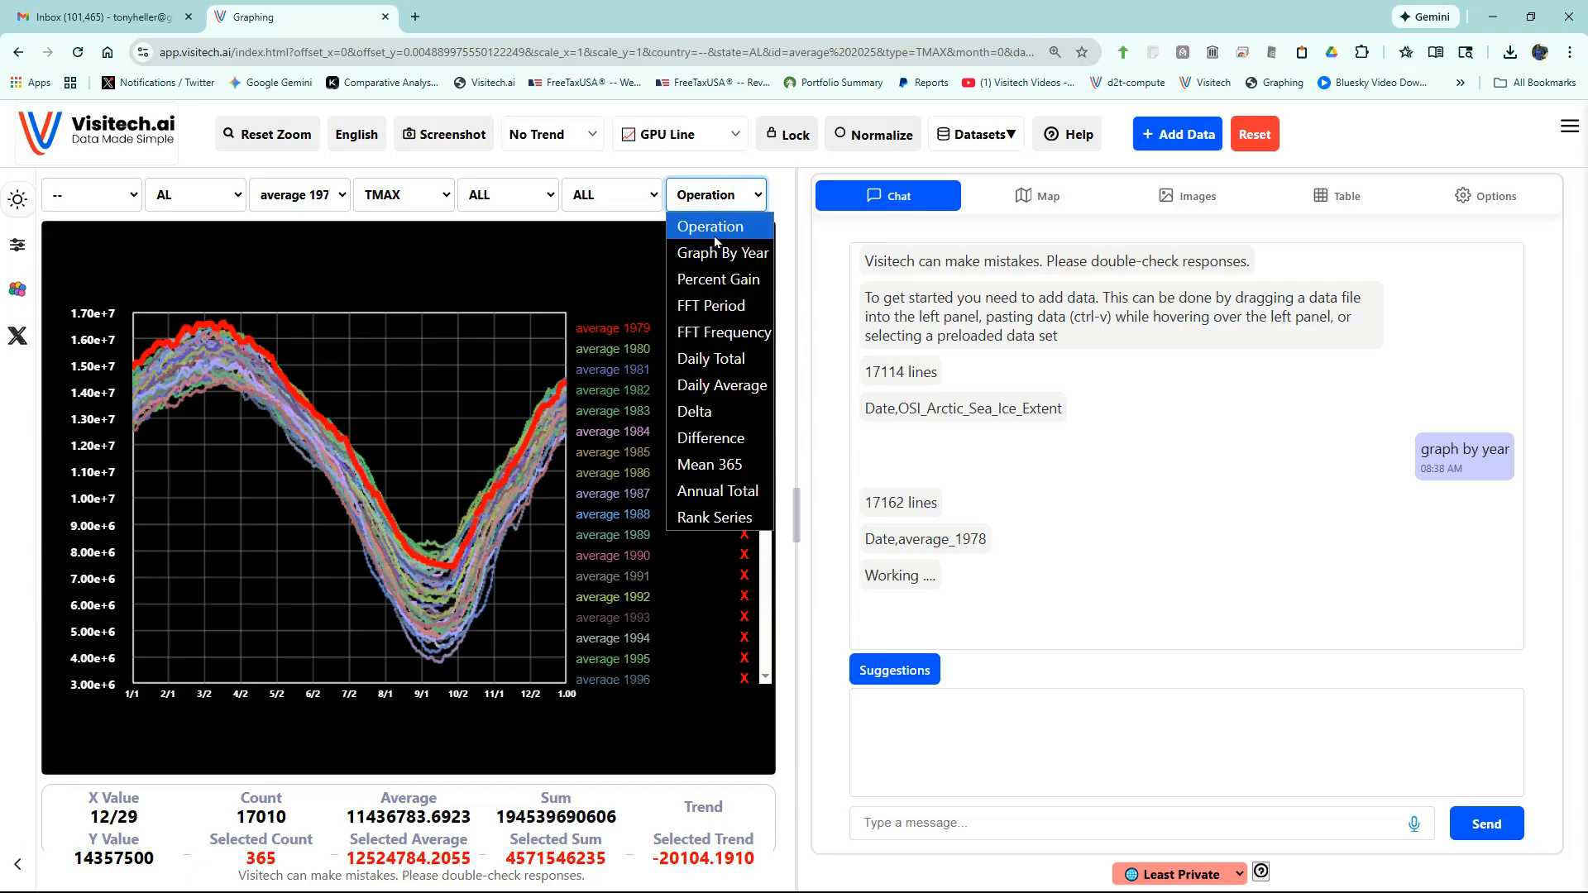
left_click(716, 389)
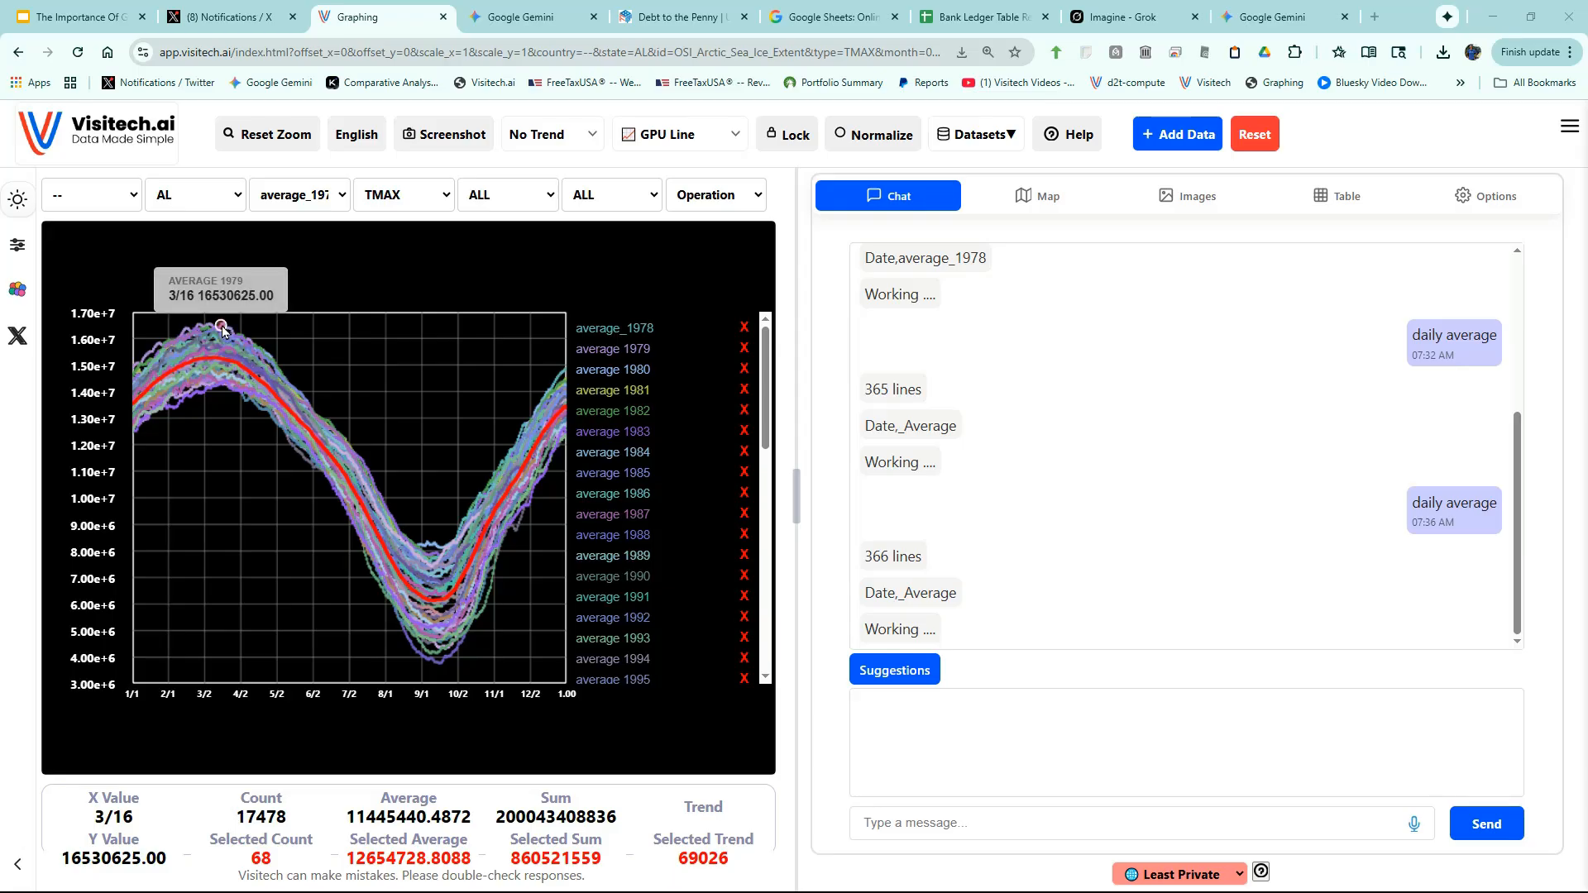
left_click(222, 328)
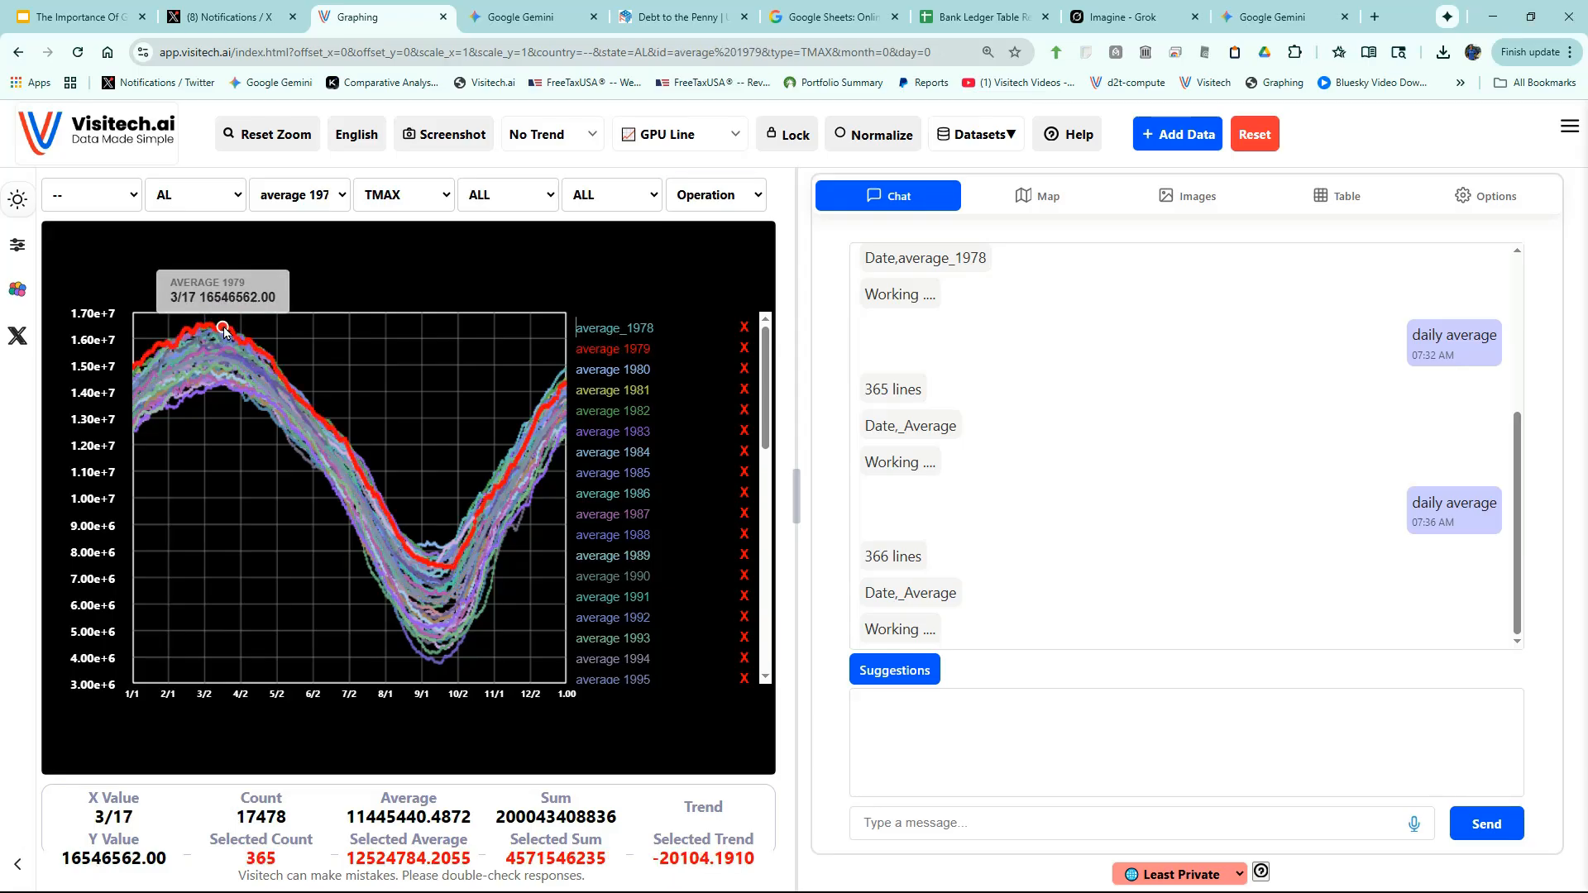
left_click(441, 666)
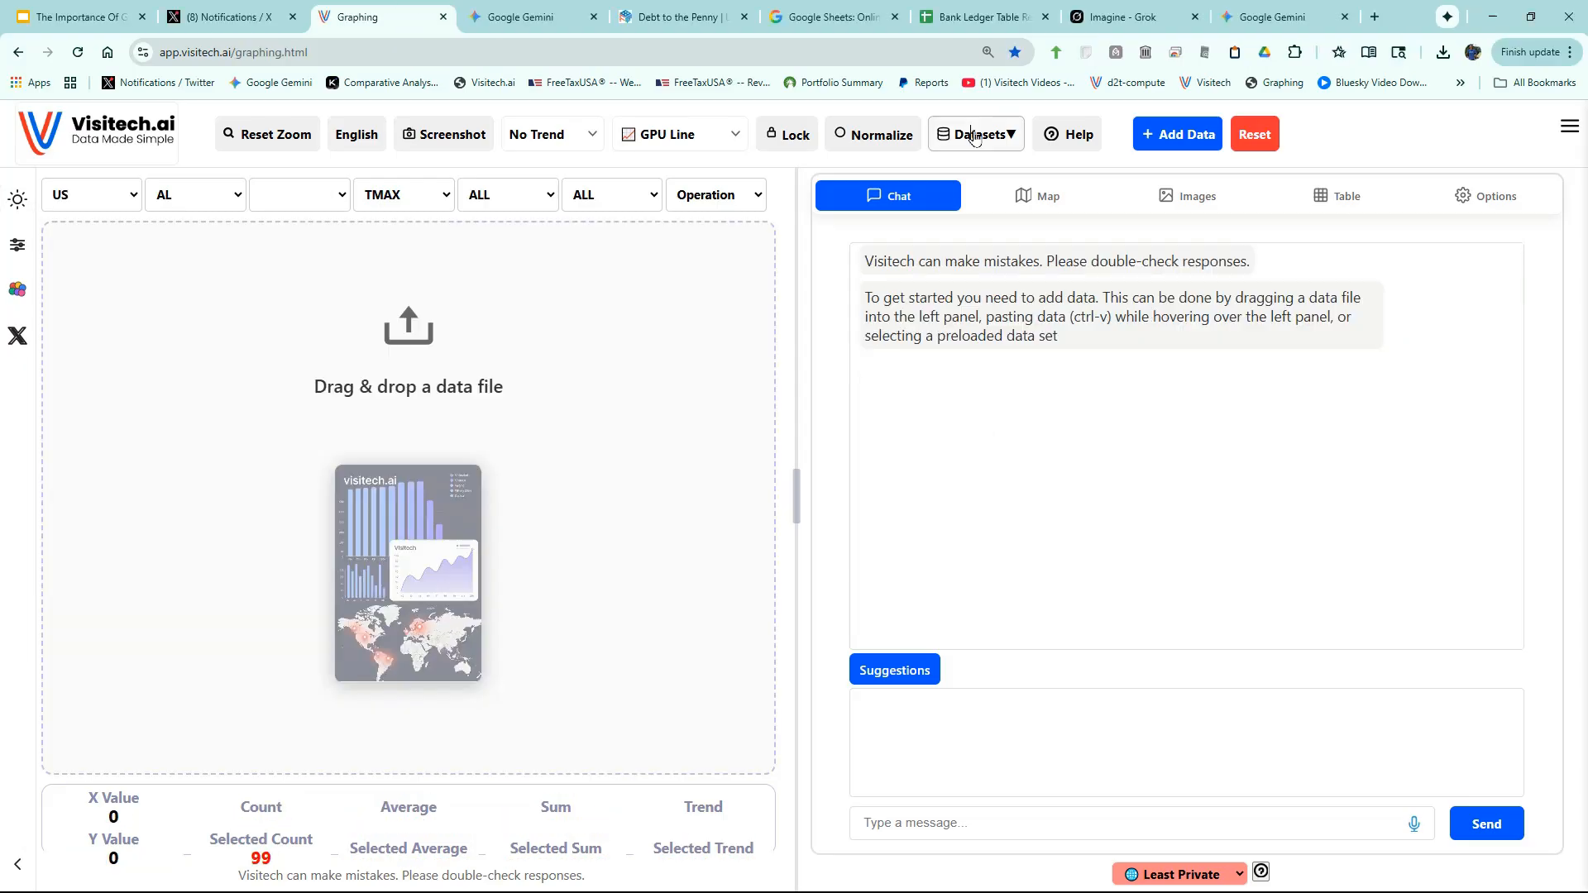
- Load the Energy > Alternative Fuels dataset from the Datasets catalogue
left_click(974, 137)
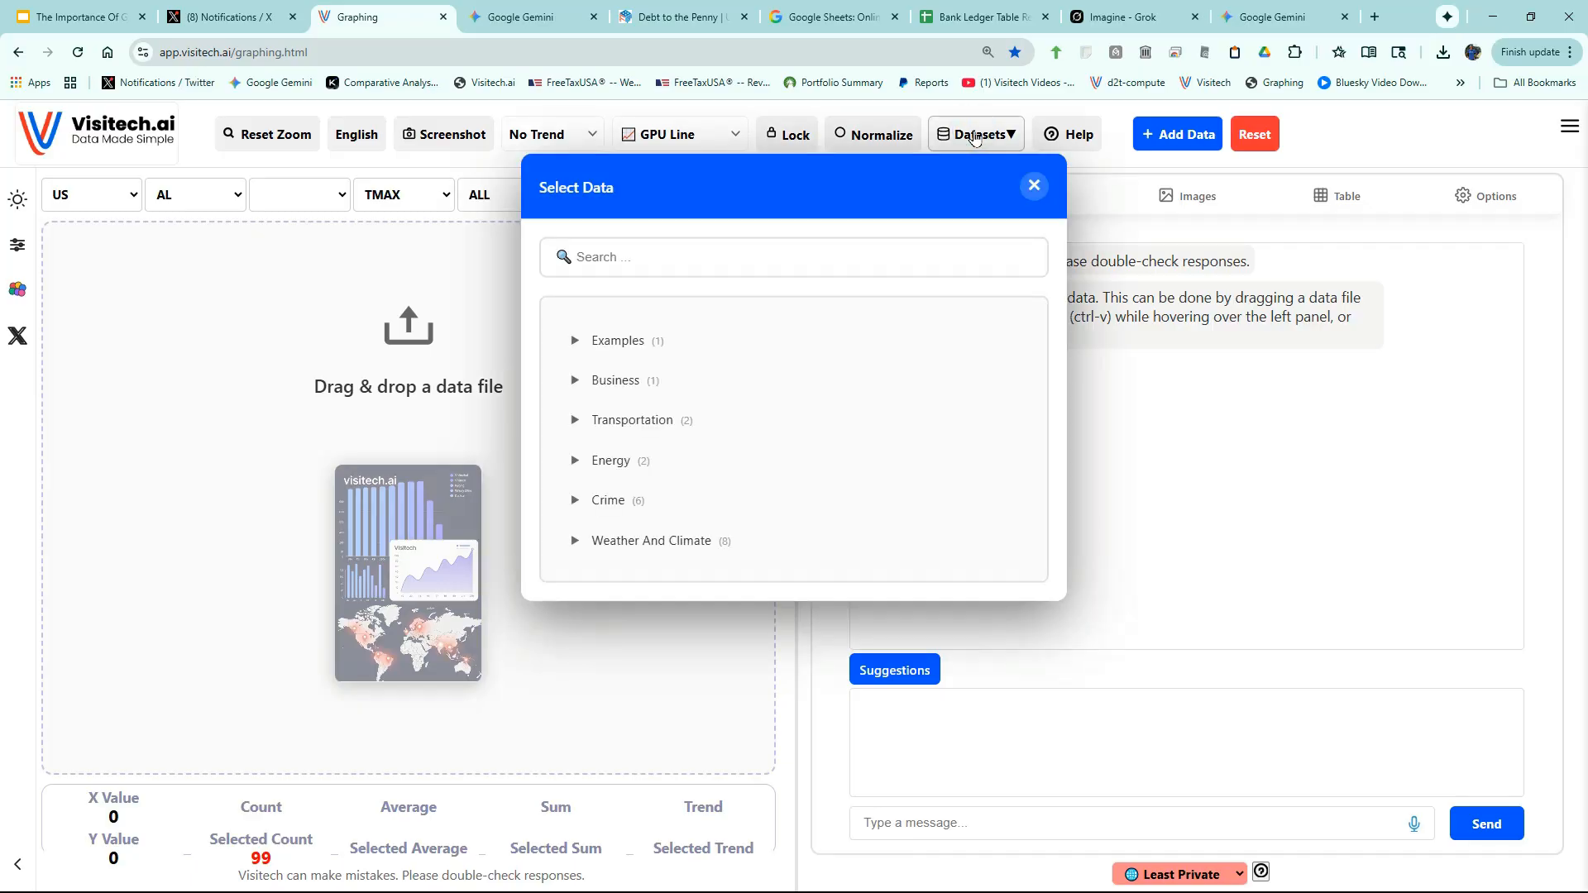
left_click(570, 461)
left_click(600, 461)
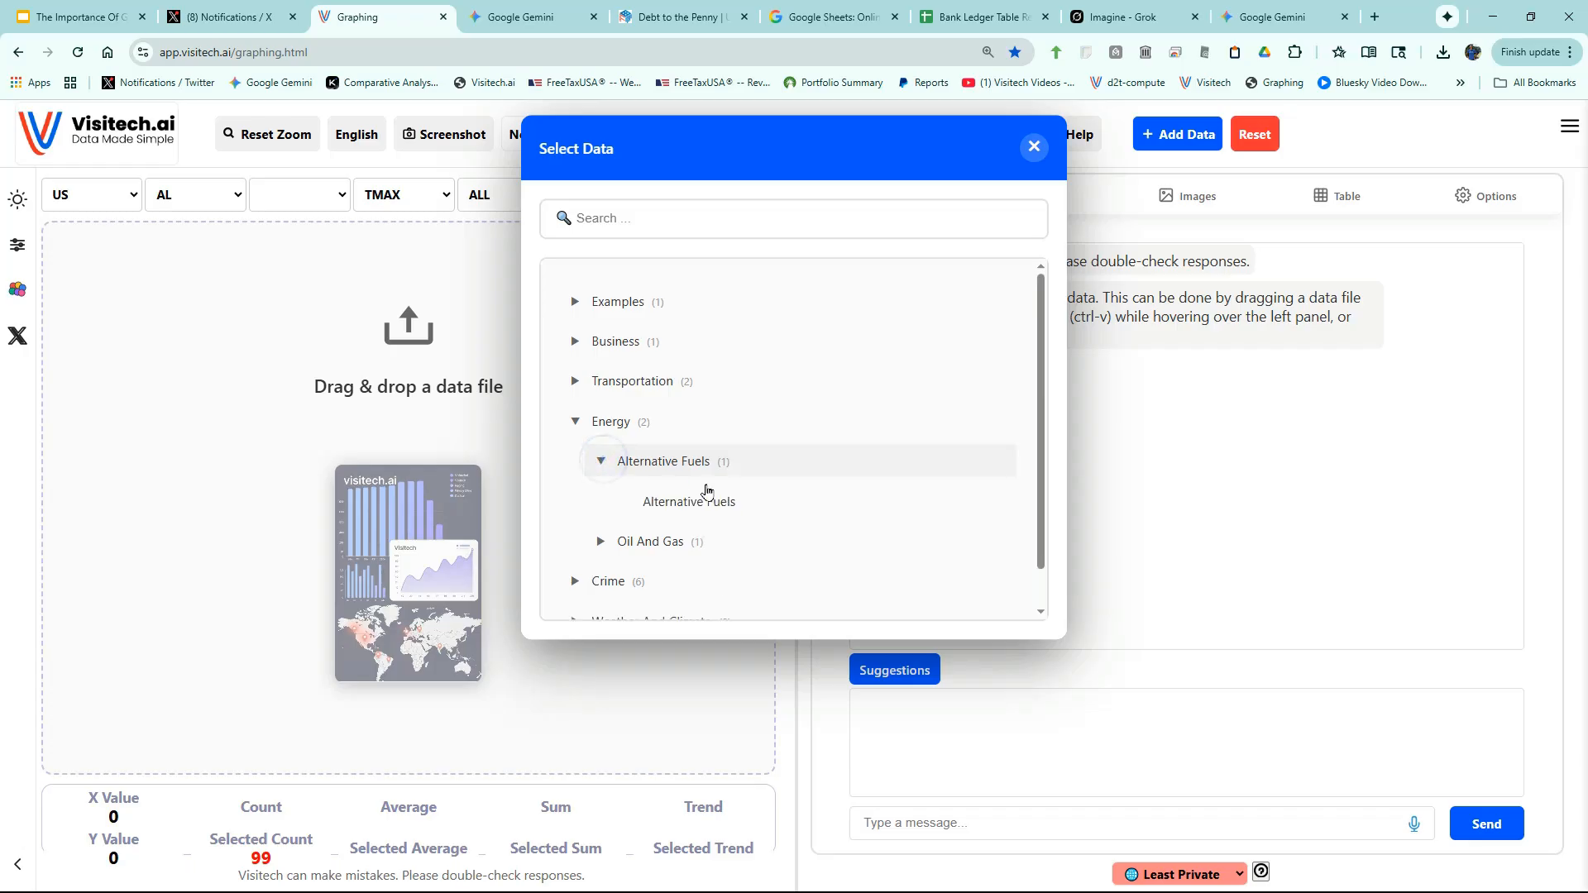
left_click(719, 506)
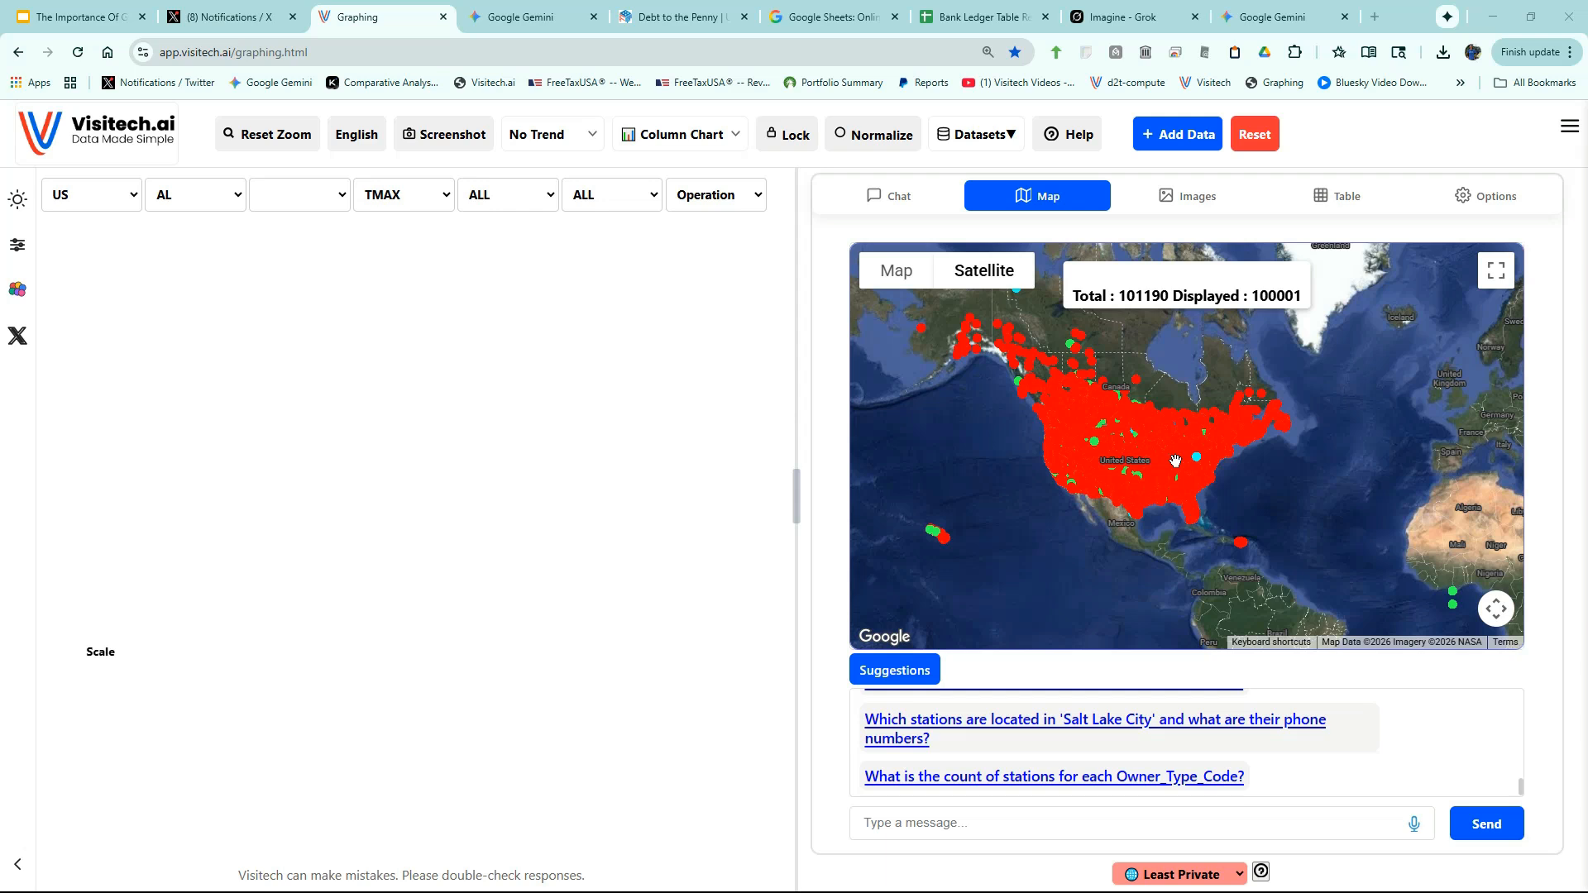
- Zoom the North American station map and begin dictating 'Tesla charging stations in'
scroll(1123, 423, "up", 2)
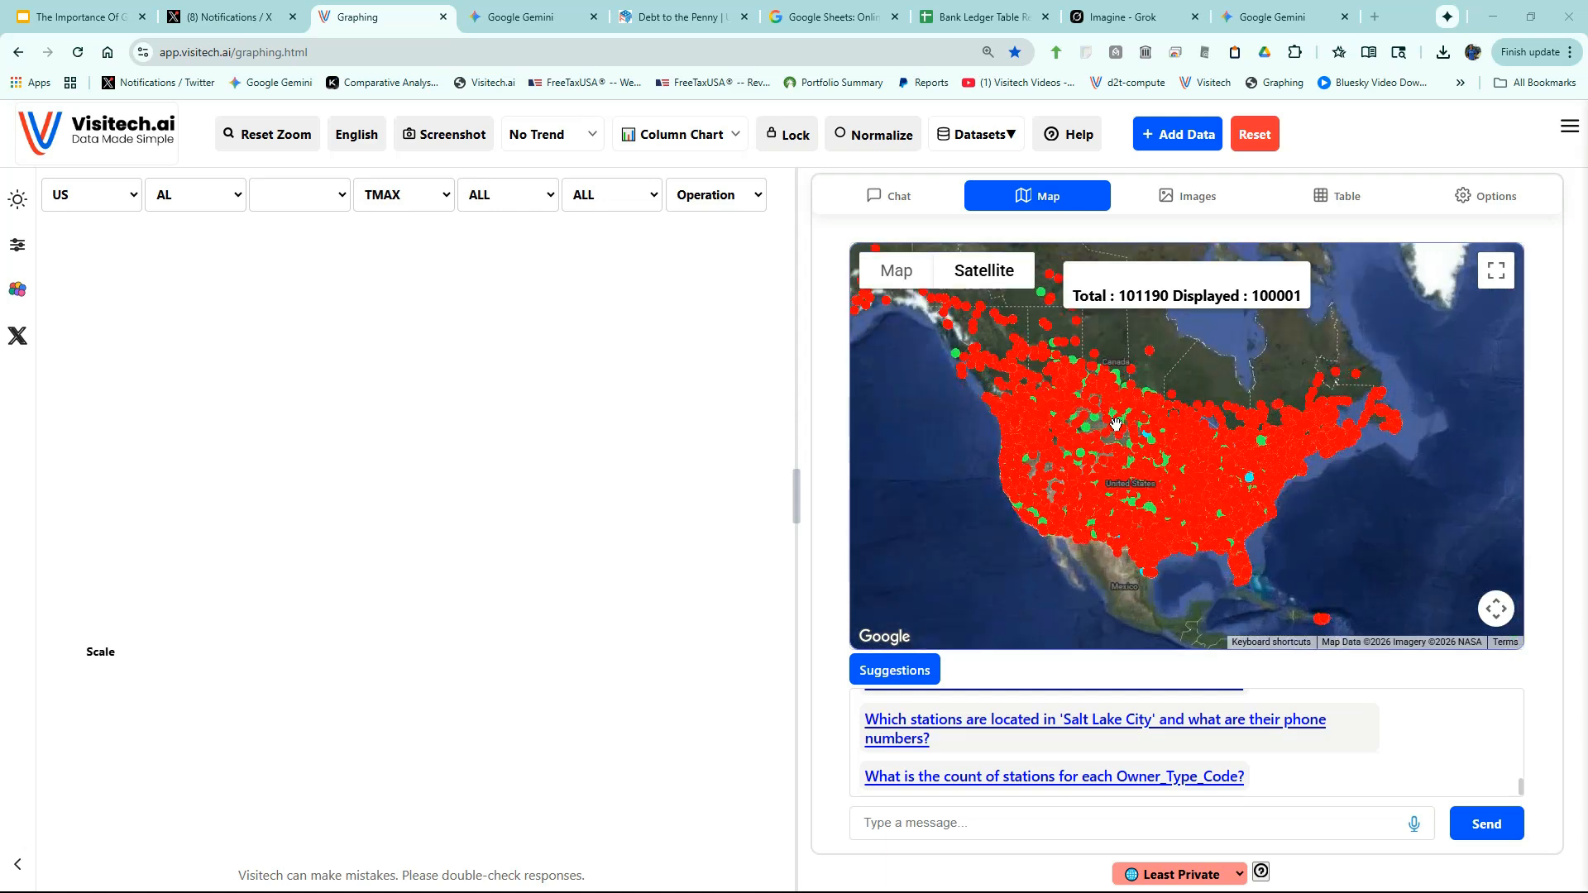
scroll(1123, 423, "up", 3)
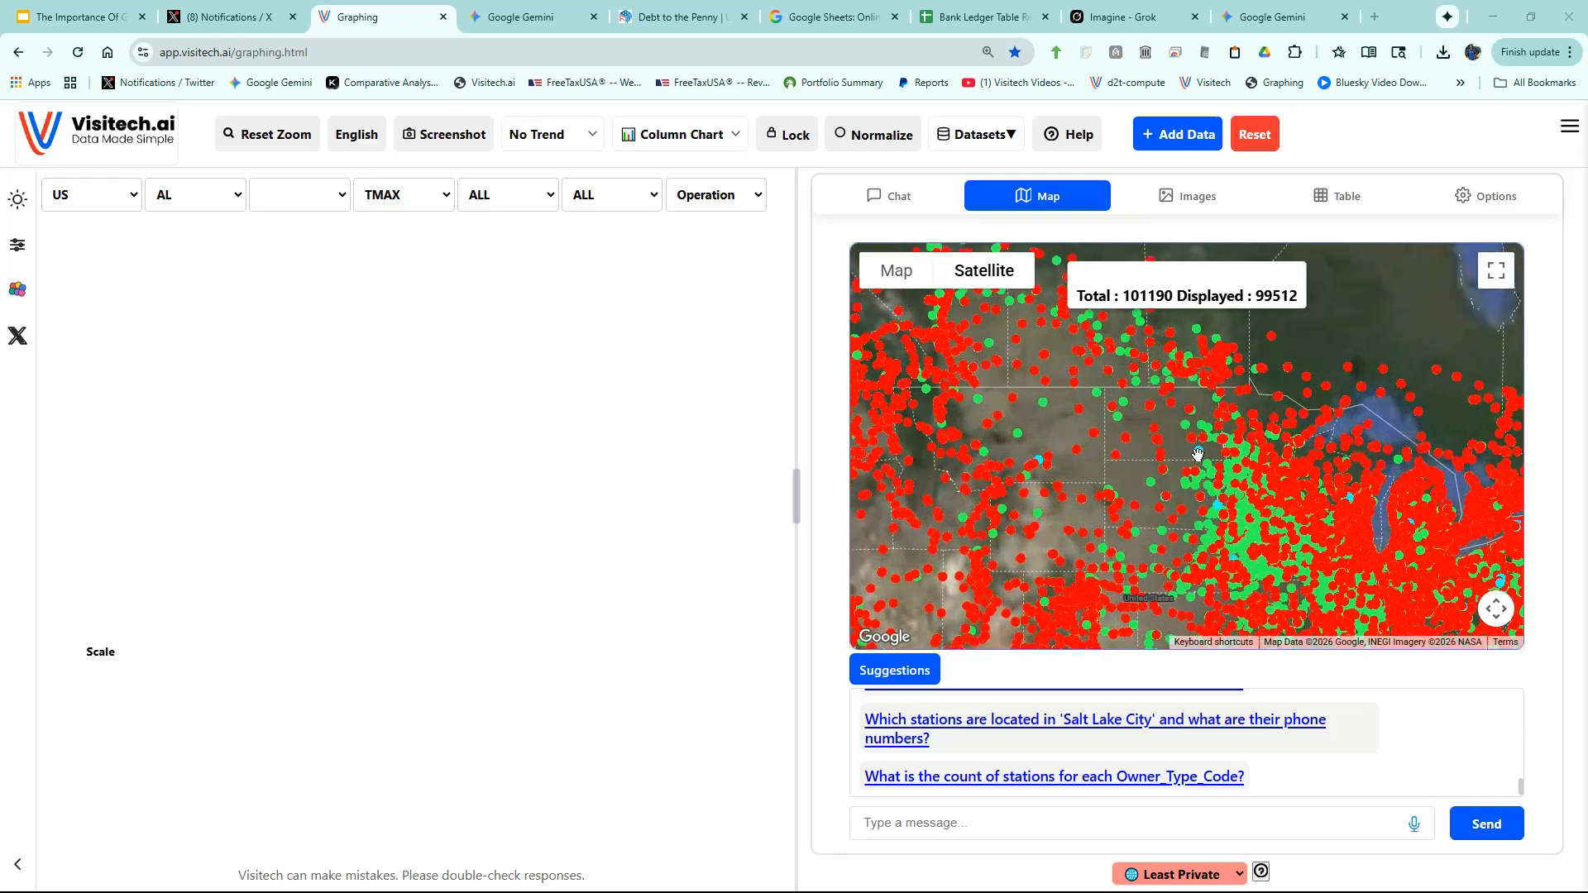
scroll(1206, 493, "up", 2)
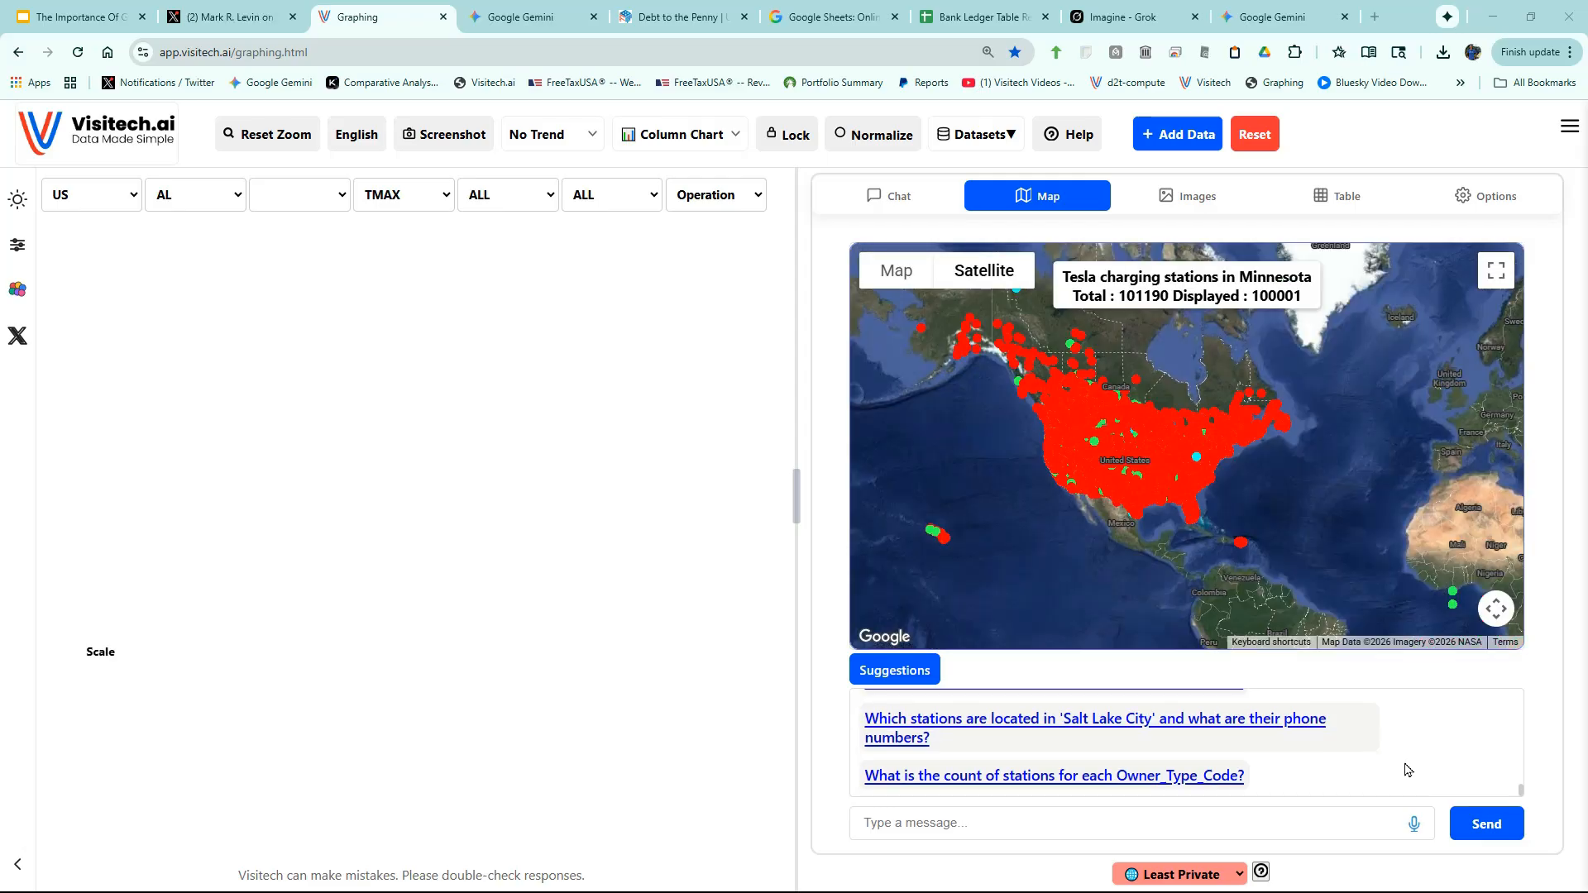
left_click(1415, 827)
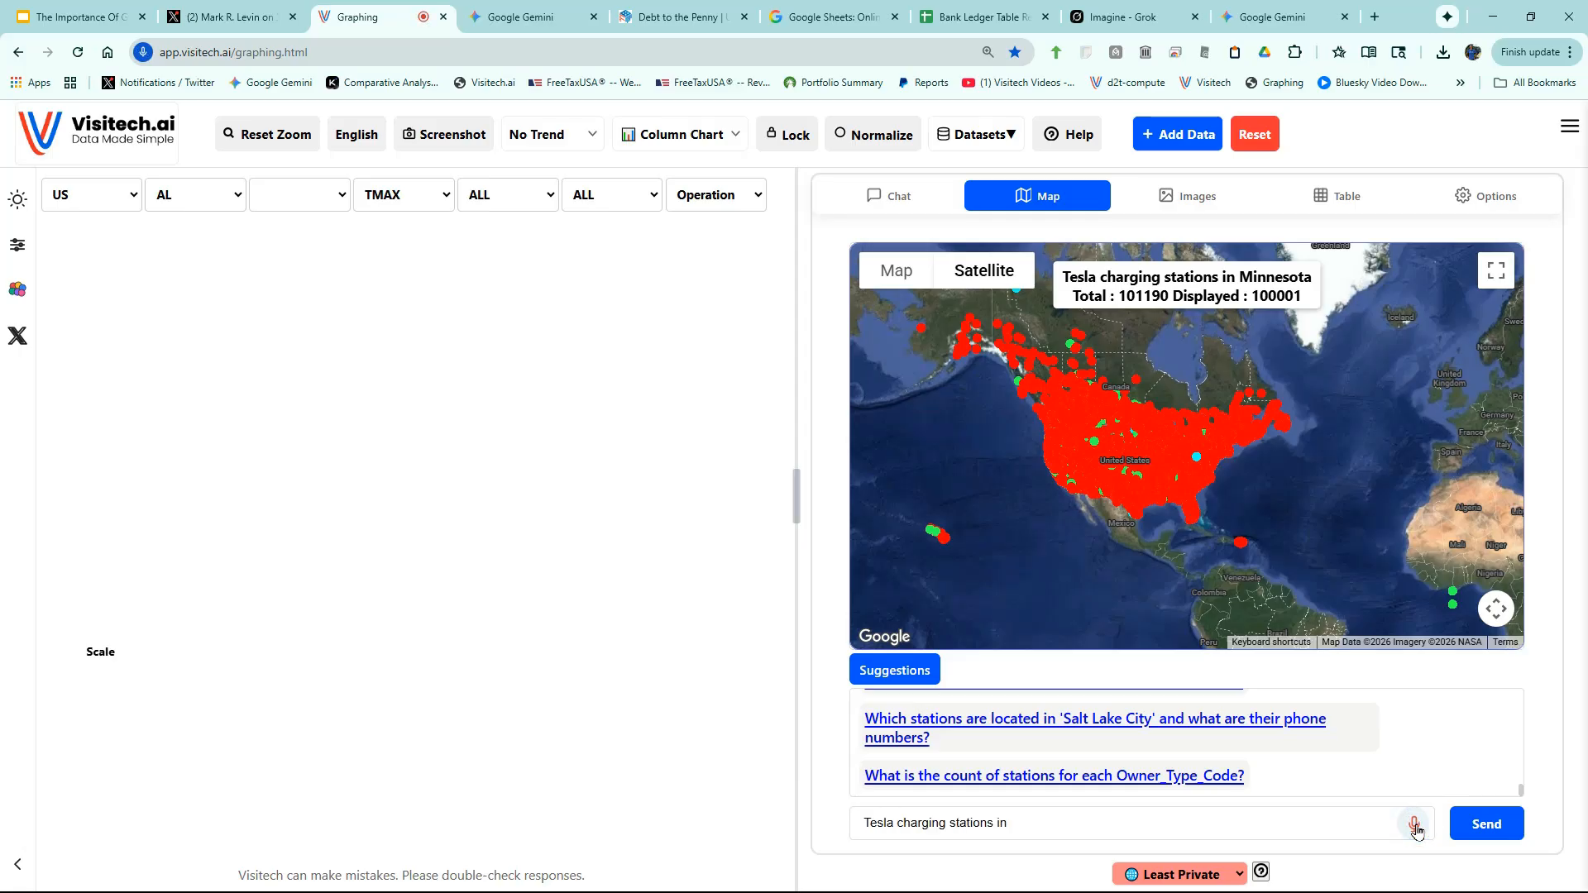
- Send 'Tesla charging stations in Minnesota' and zoom the map in to Worthington
left_click(1499, 834)
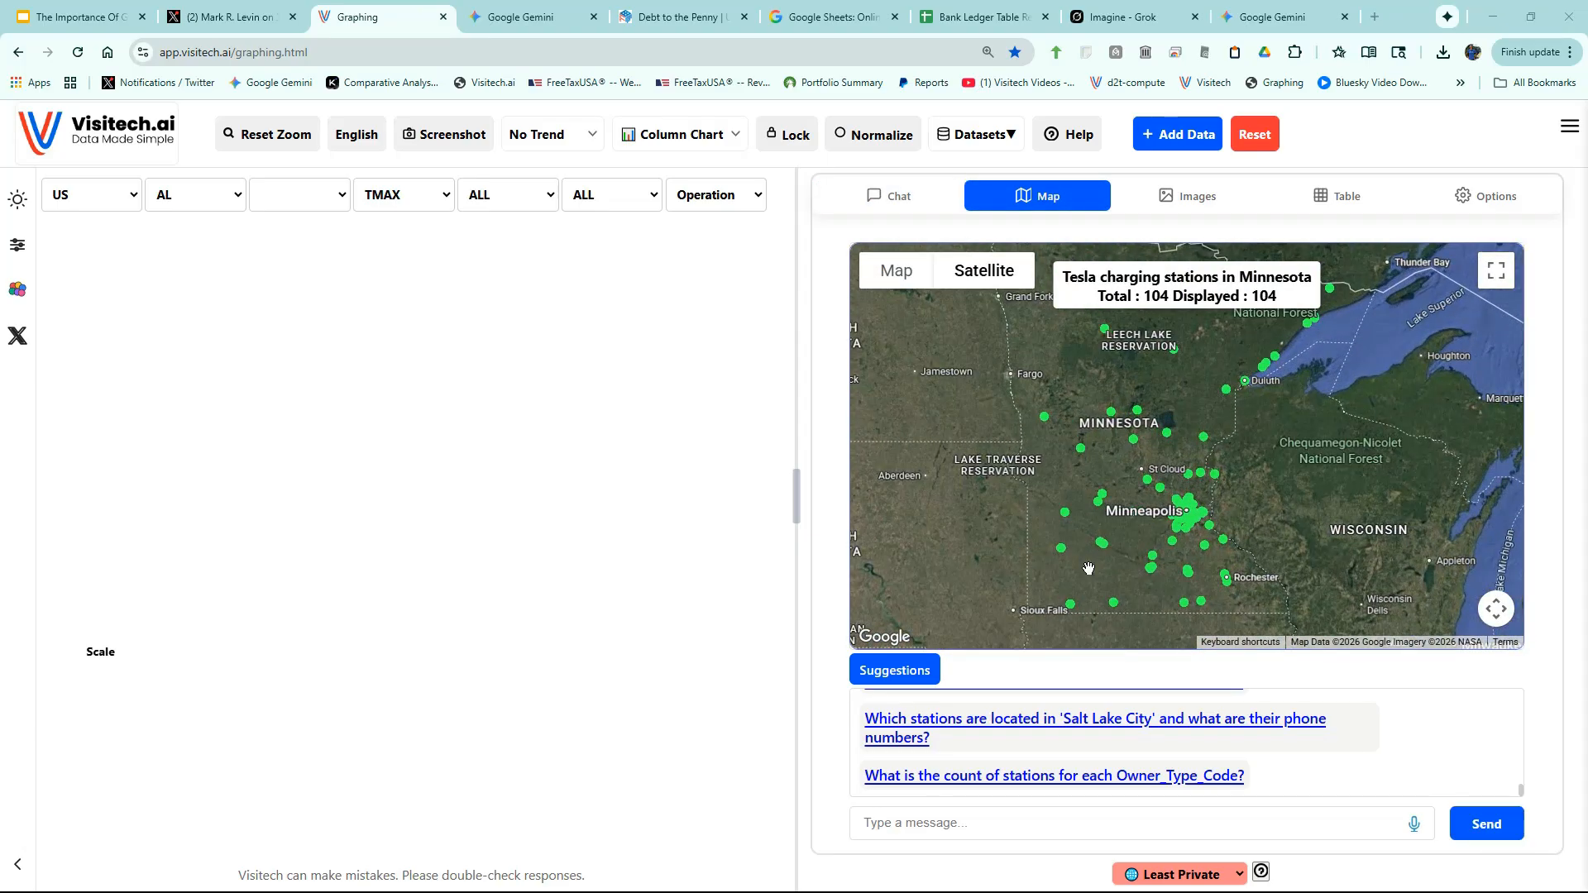
scroll(1084, 614, "up", 3)
scroll(1067, 612, "up", 2)
scroll(1111, 521, "up", 2)
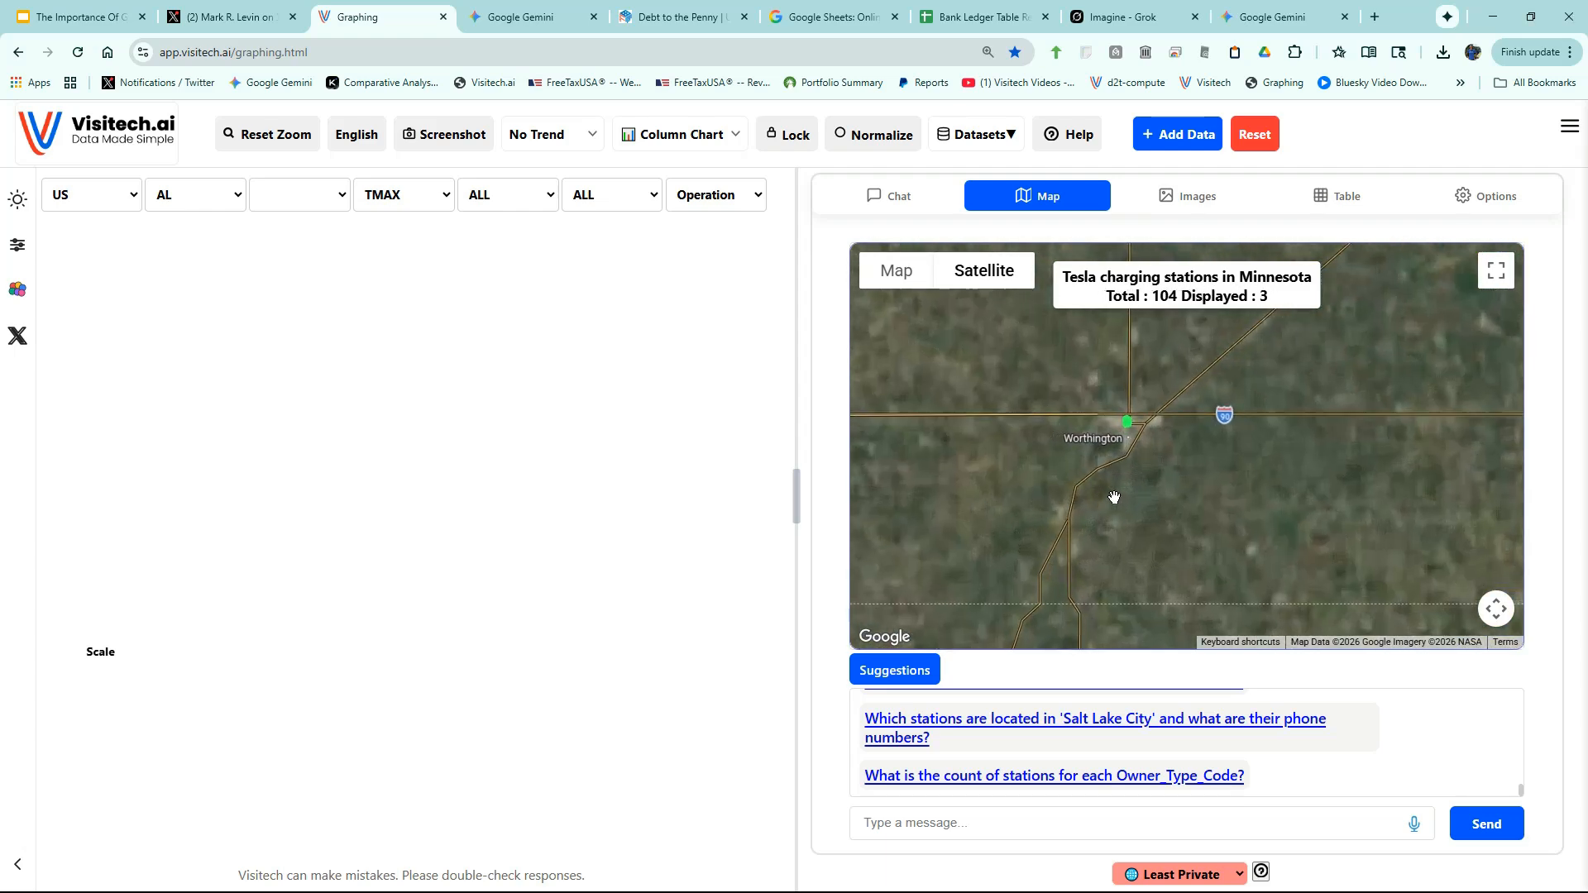
scroll(1114, 497, "up", 4)
scroll(1117, 469, "up", 4)
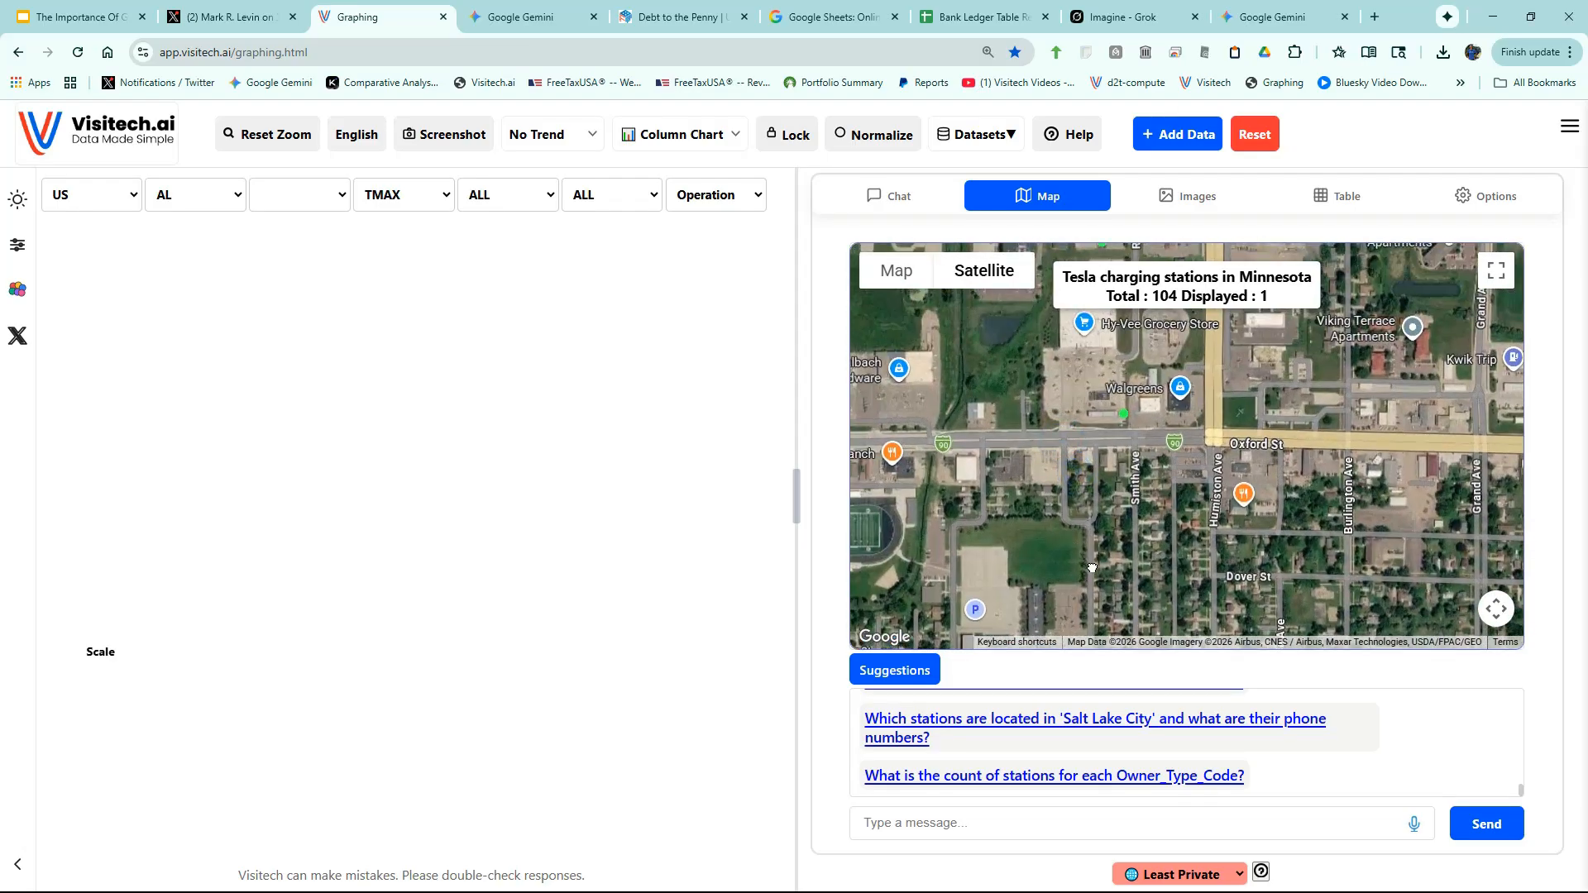
scroll(1096, 546, "up", 3)
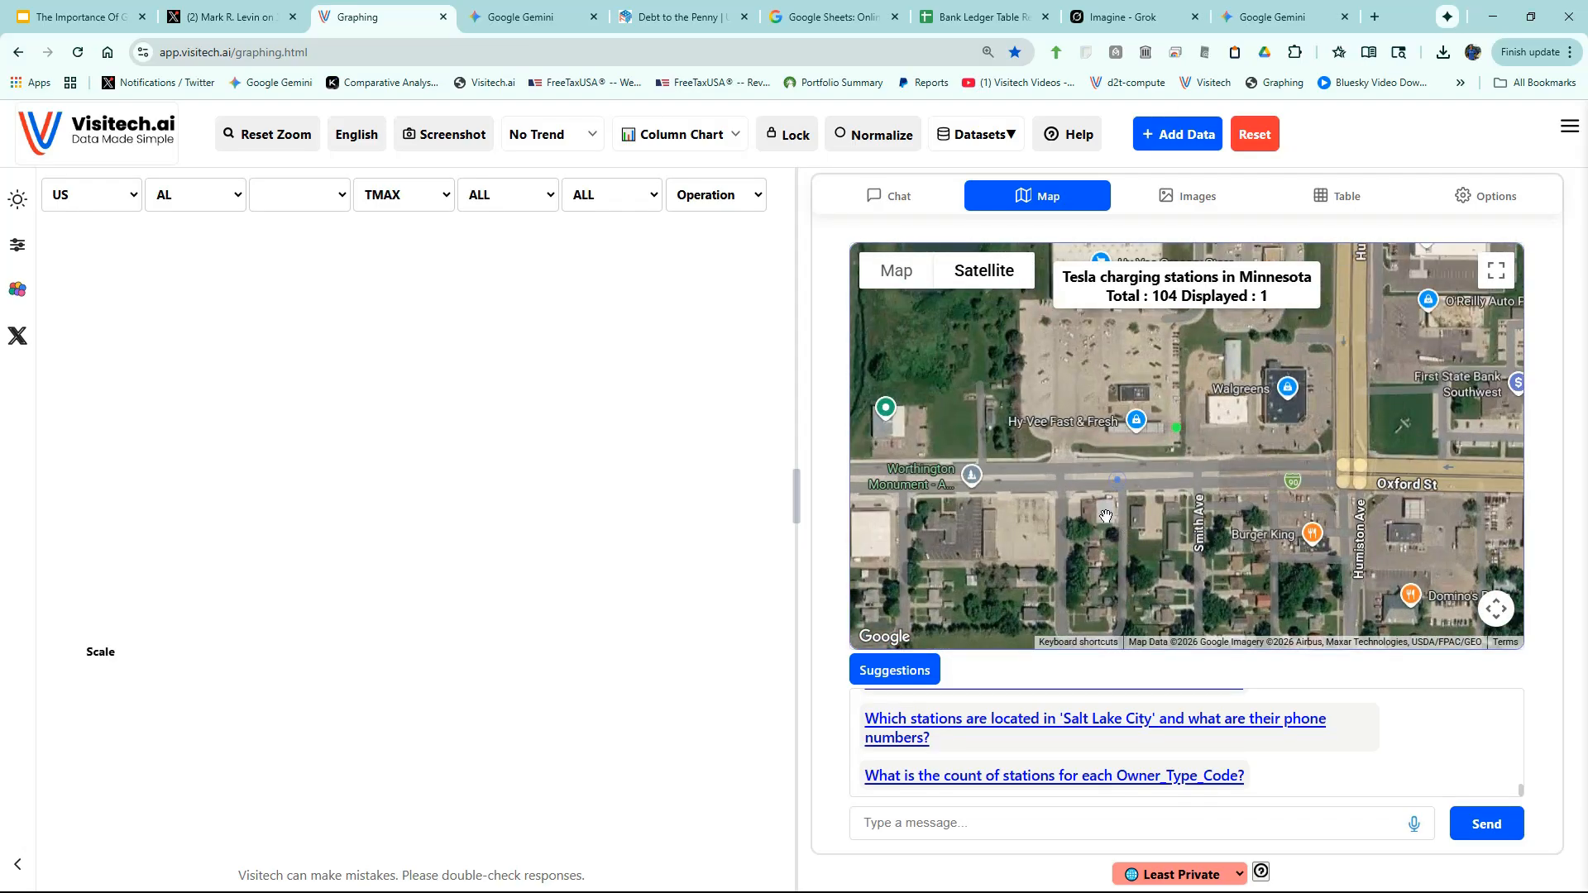
scroll(1107, 516, "down", 2)
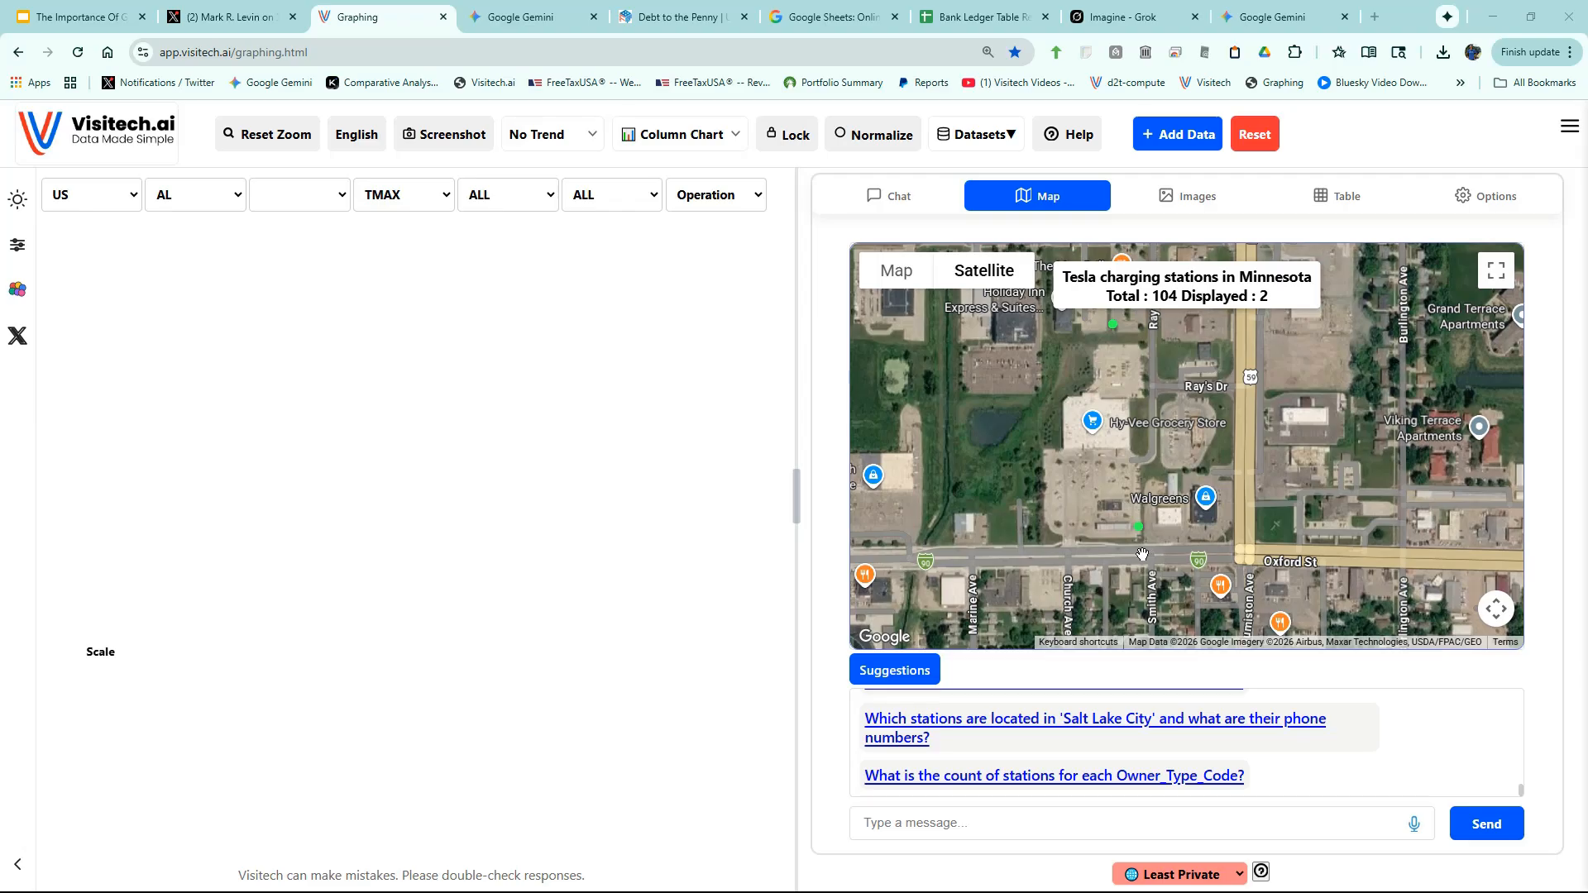
- View the Worthington Hy-Vee Supercharger at street level, then show its details: 8 DC fast chargers
left_click(1143, 554)
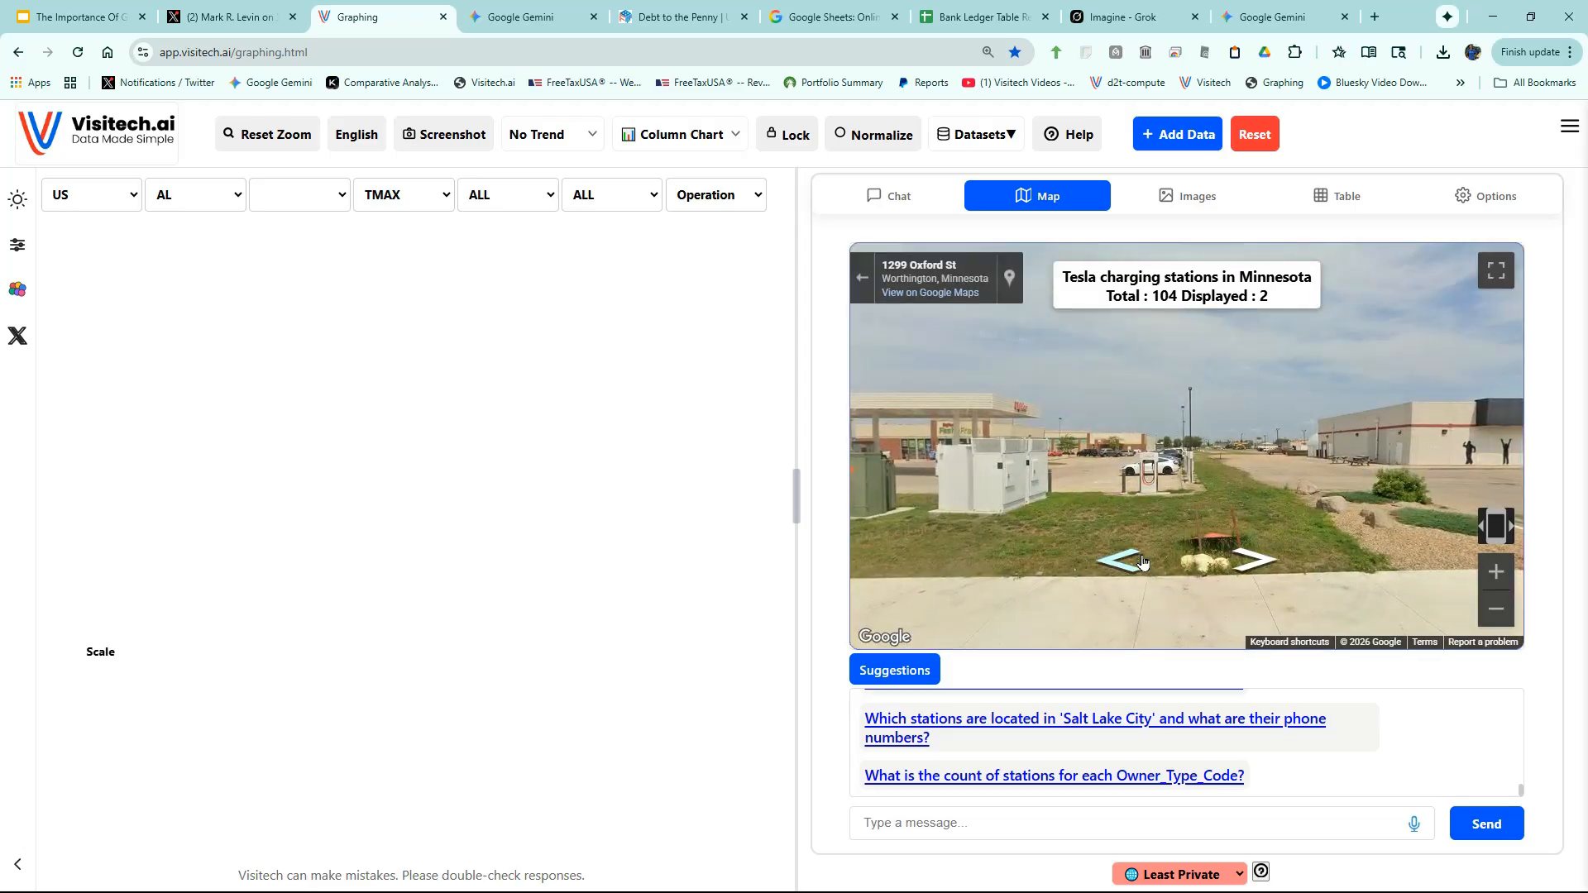
left_click(1140, 513)
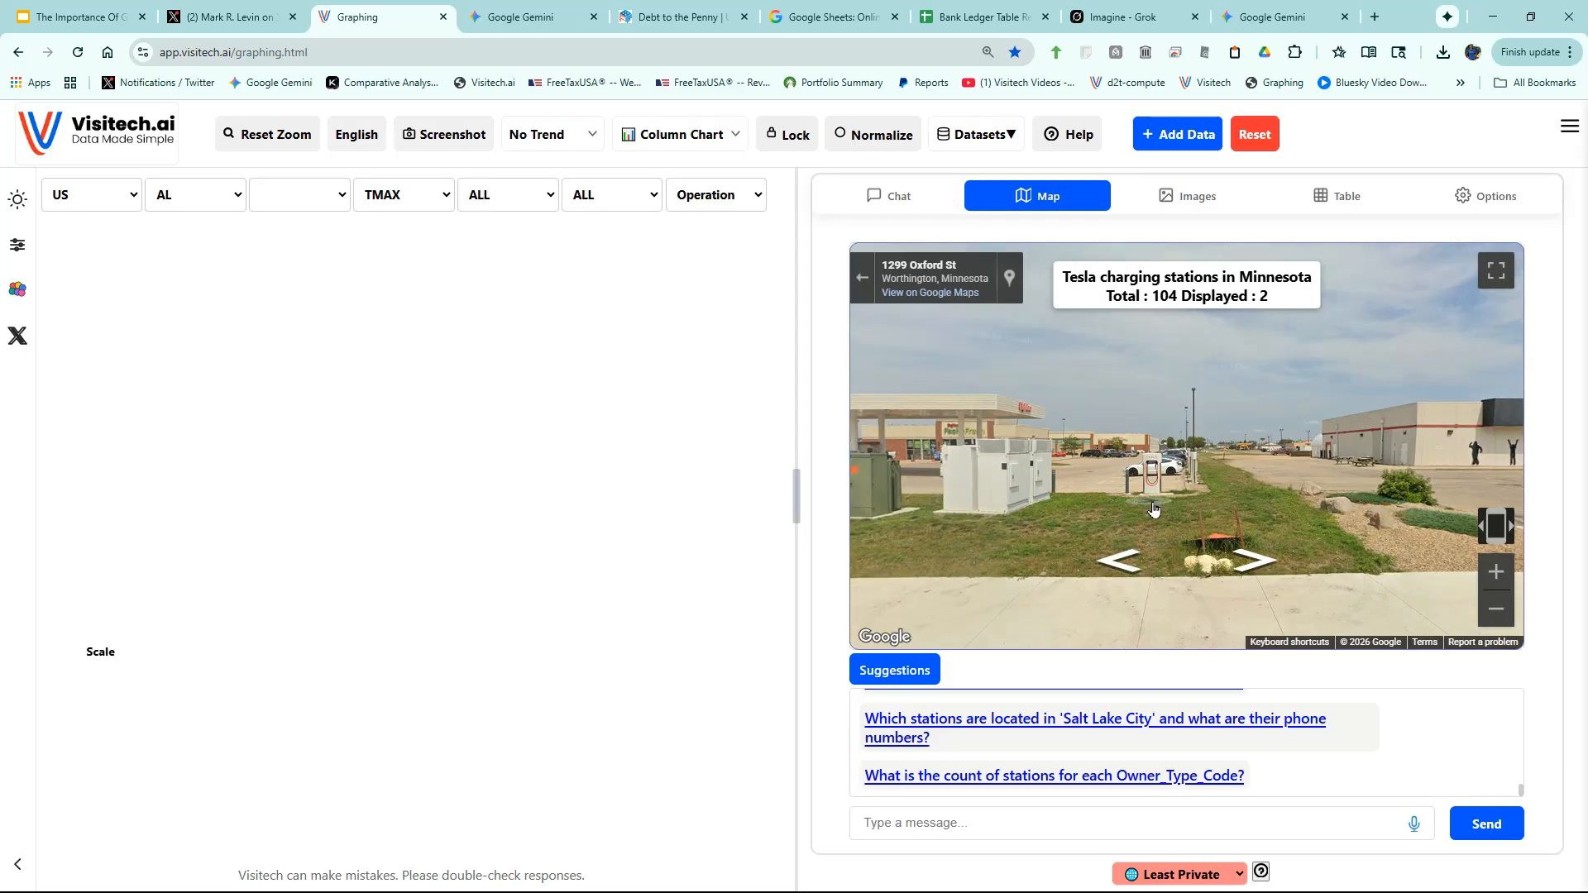
left_click(864, 280)
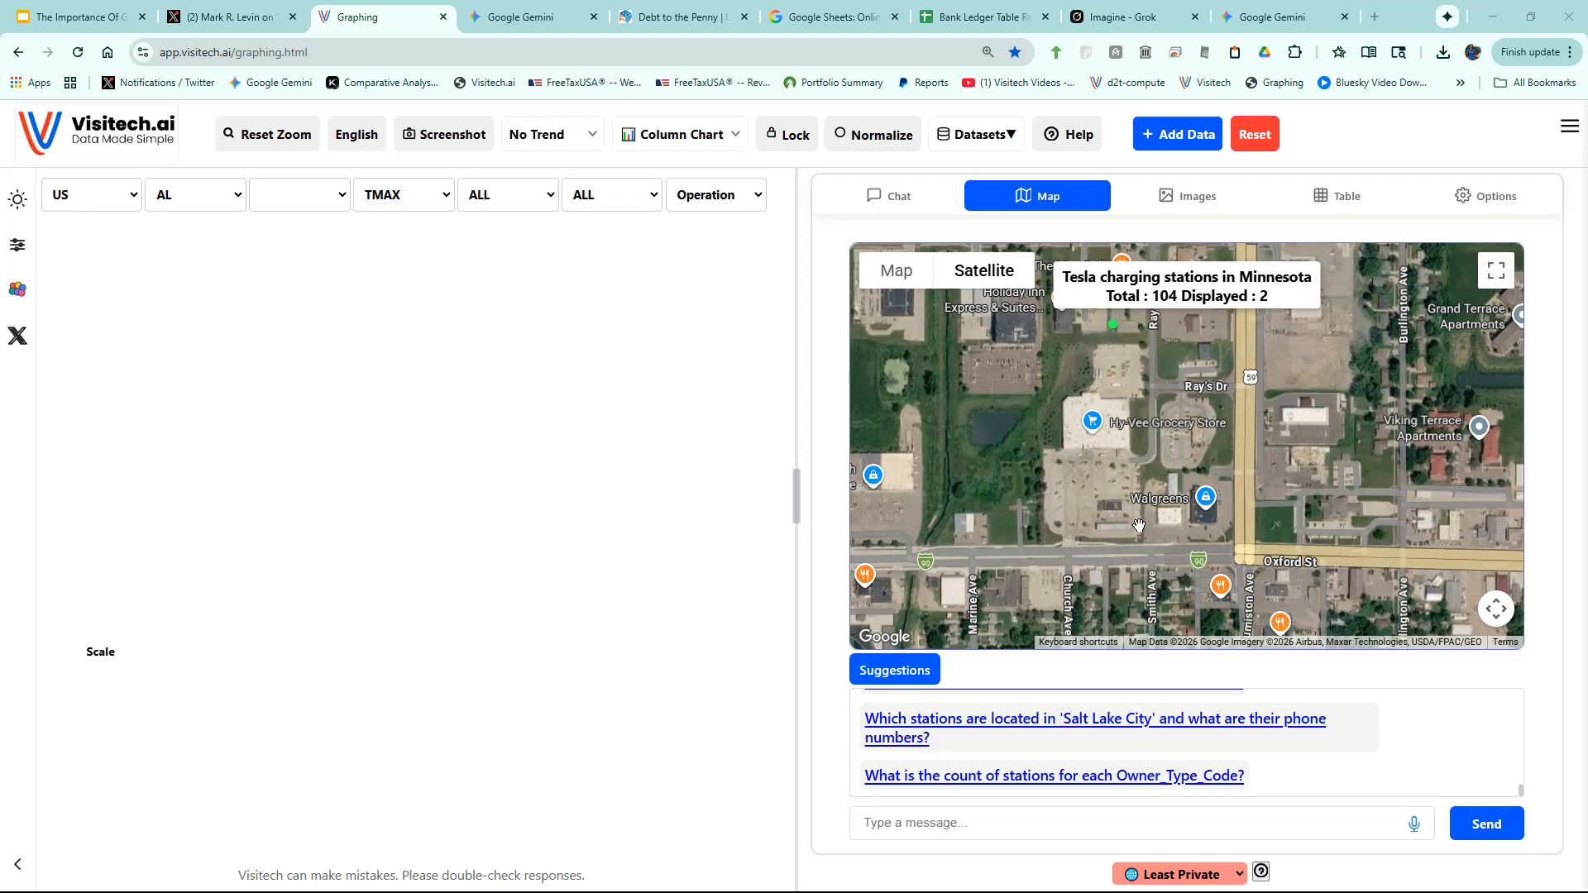
left_click(1139, 526)
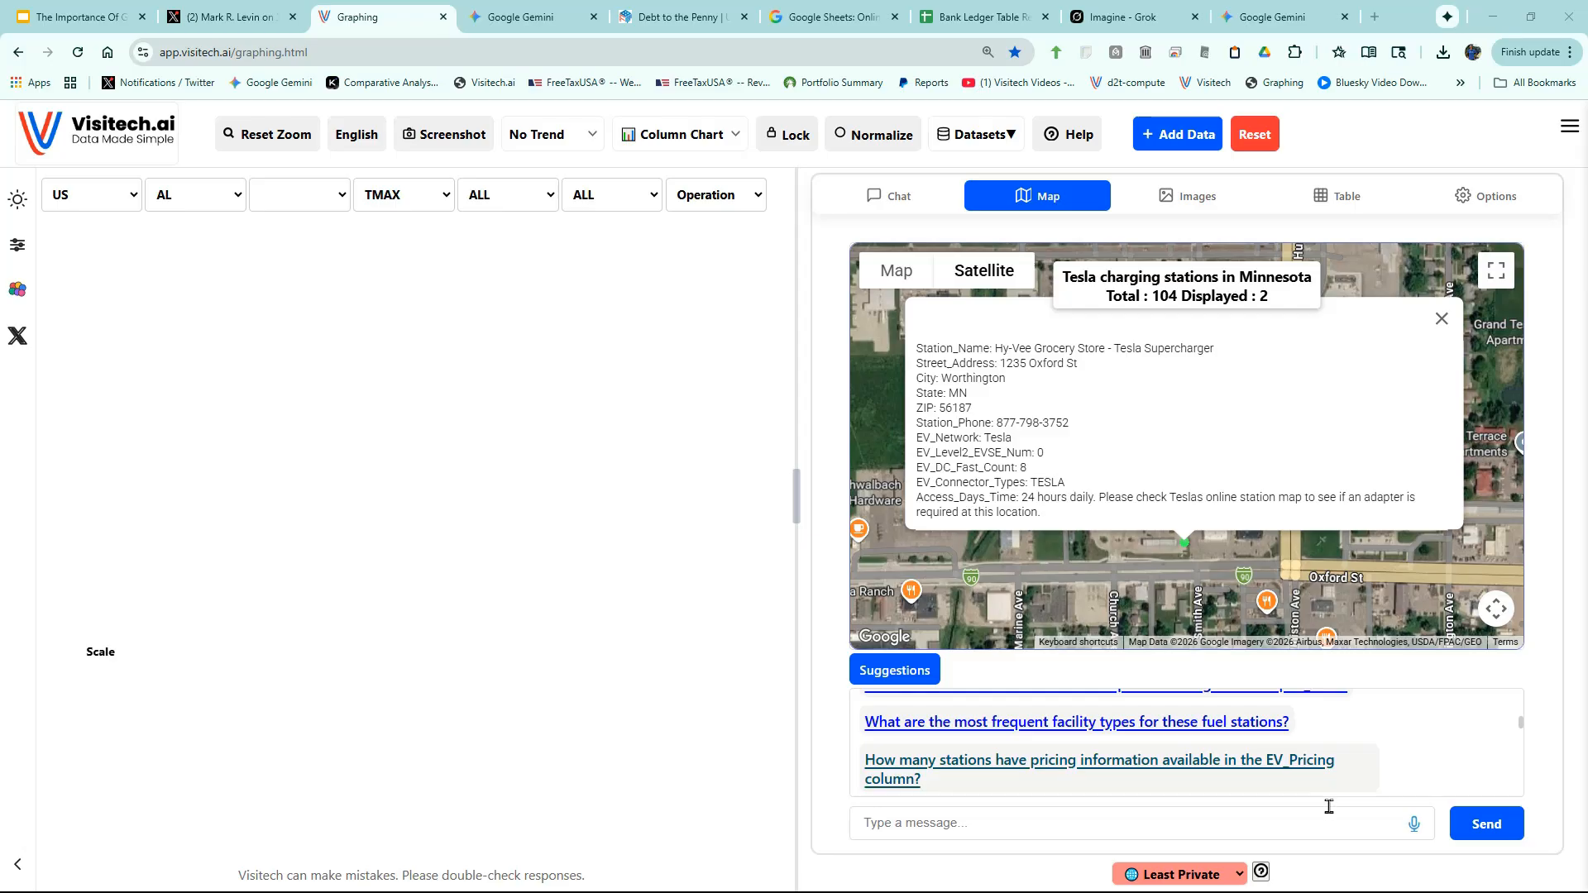
- Dictate and send 'count the number of EV charging stations per state' for a per-state column chart
left_click(1414, 825)
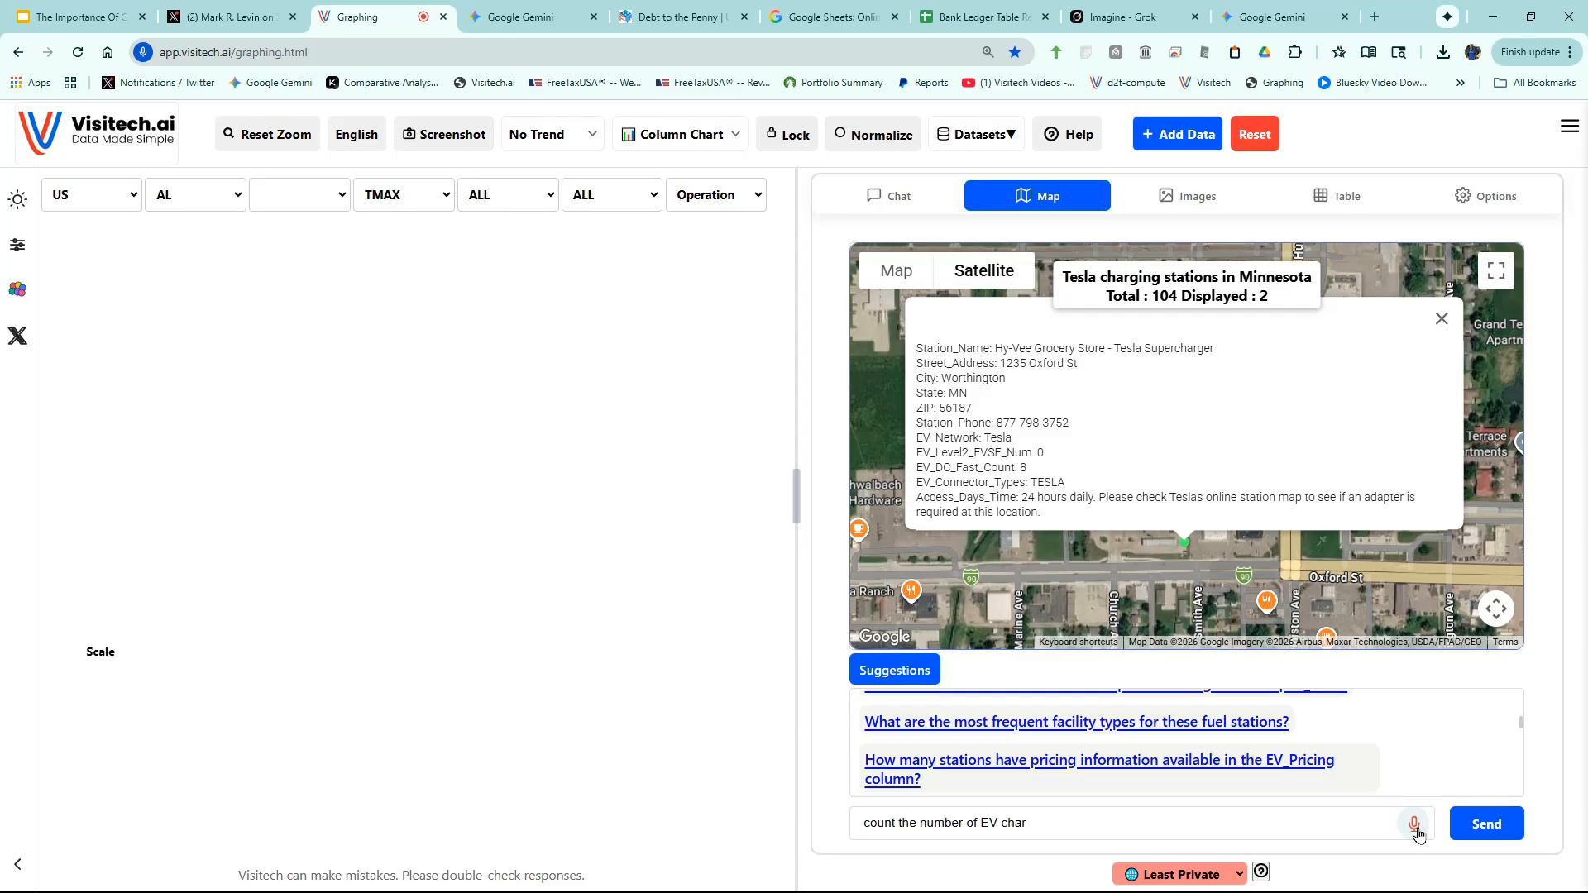
left_click(1471, 826)
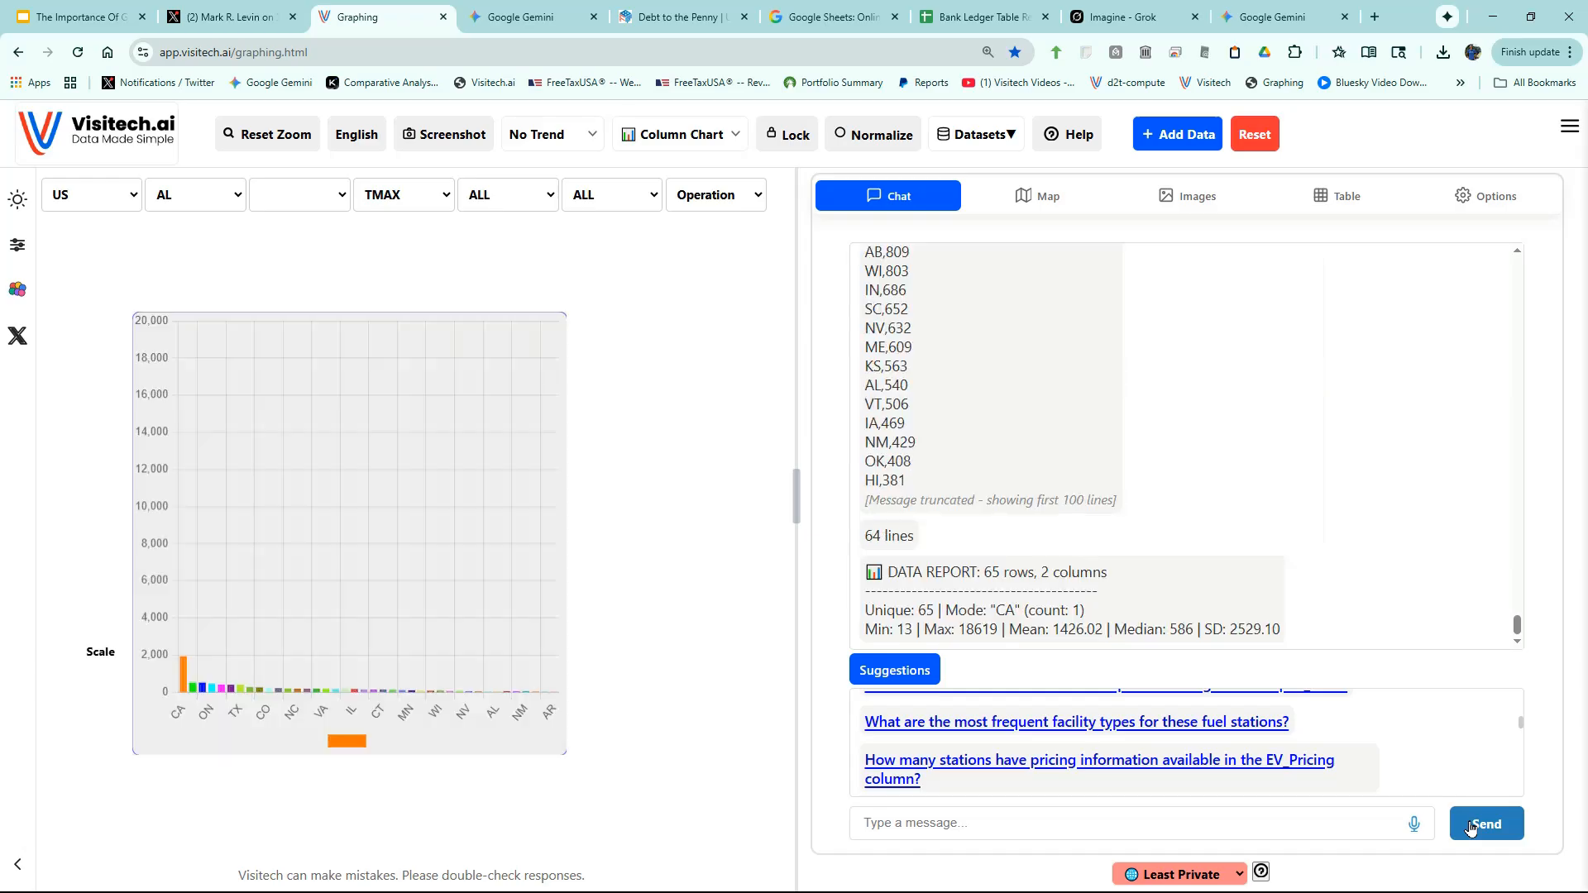
mouse_move(184, 356)
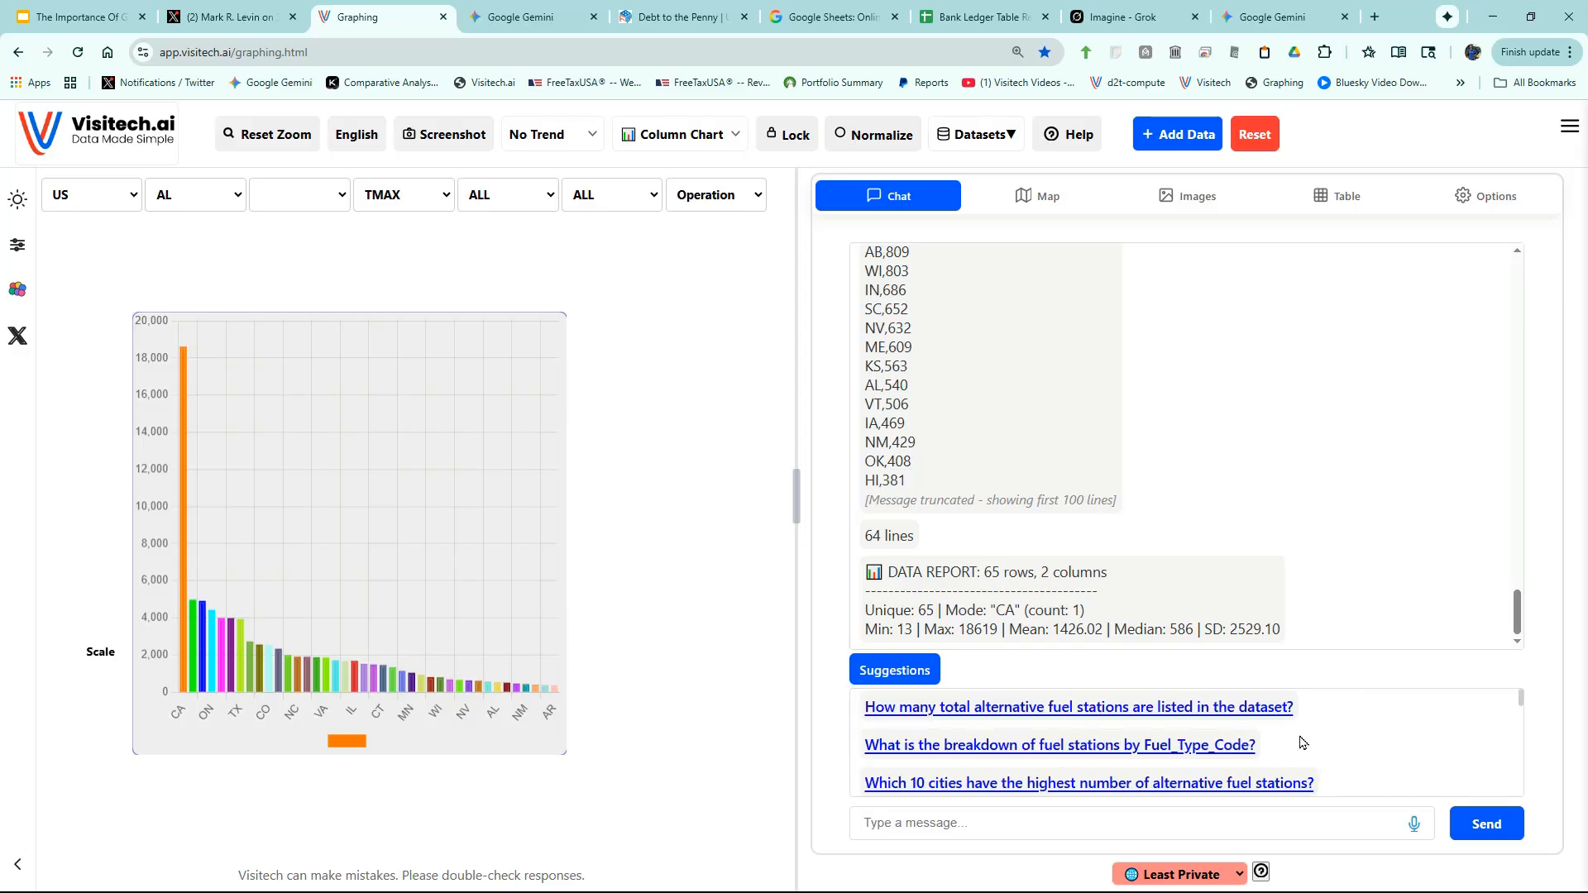
- Ask the suggested questions on Fuel_Type_Code breakdown and the top 10 cities
left_click(1055, 747)
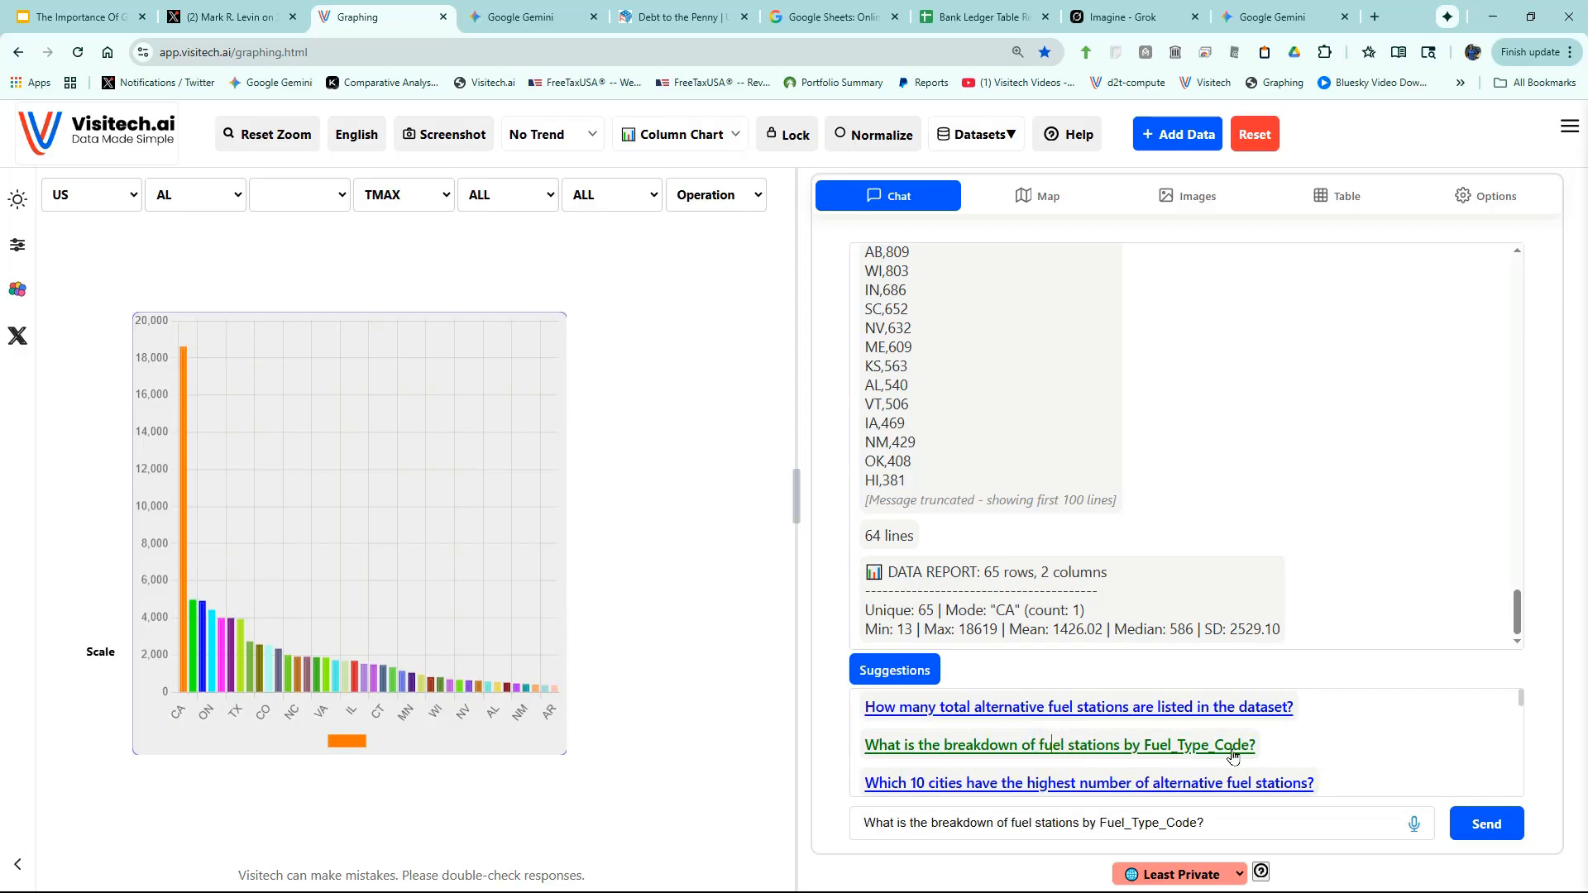
left_click(1485, 824)
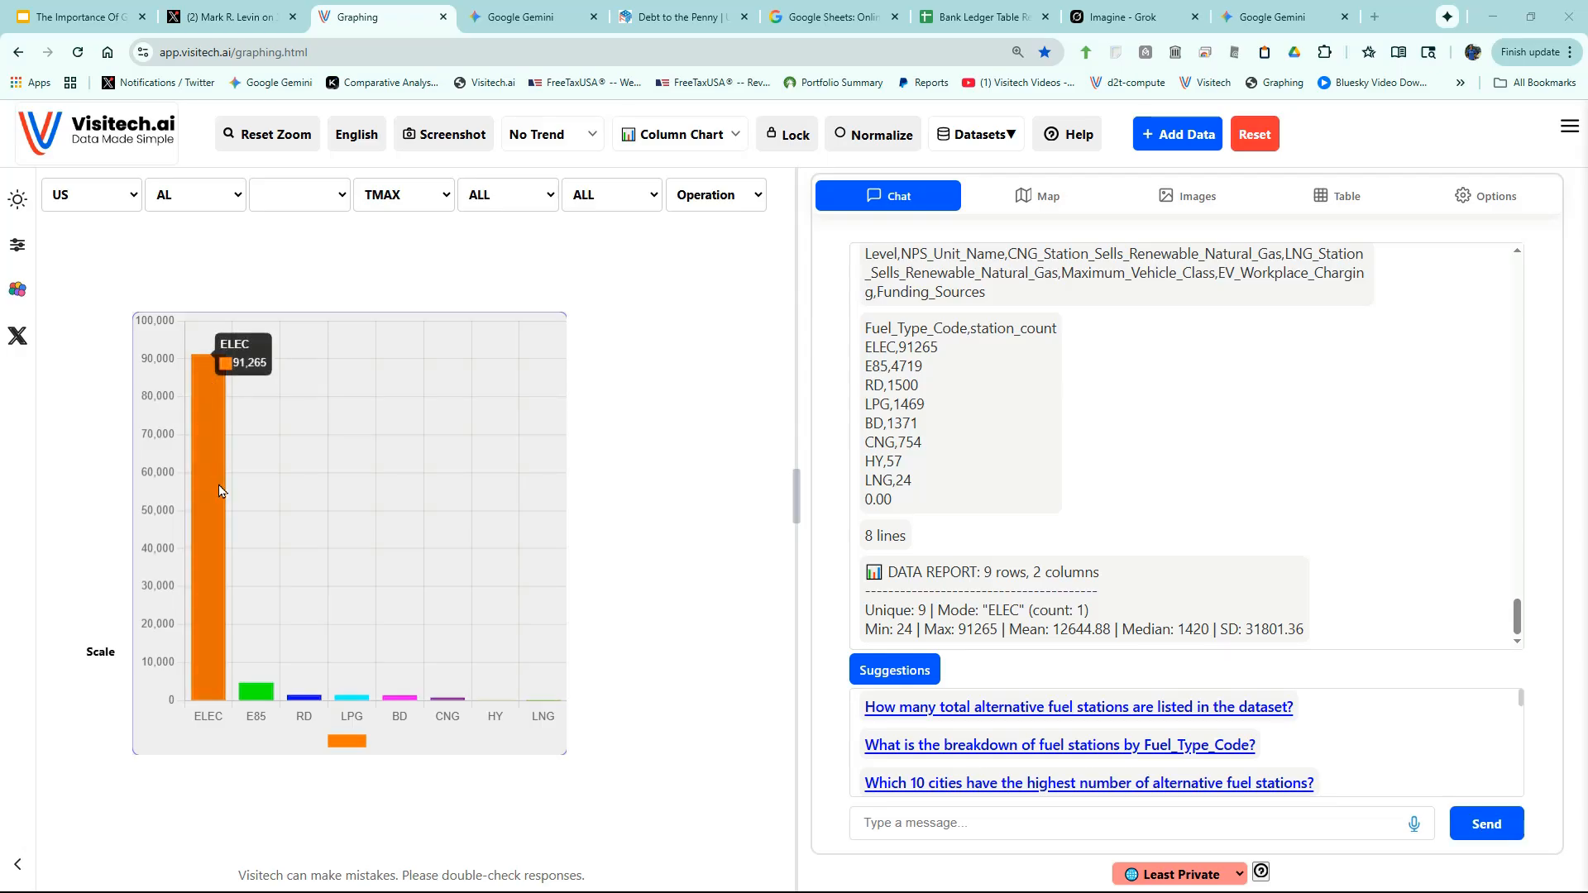
mouse_move(267, 687)
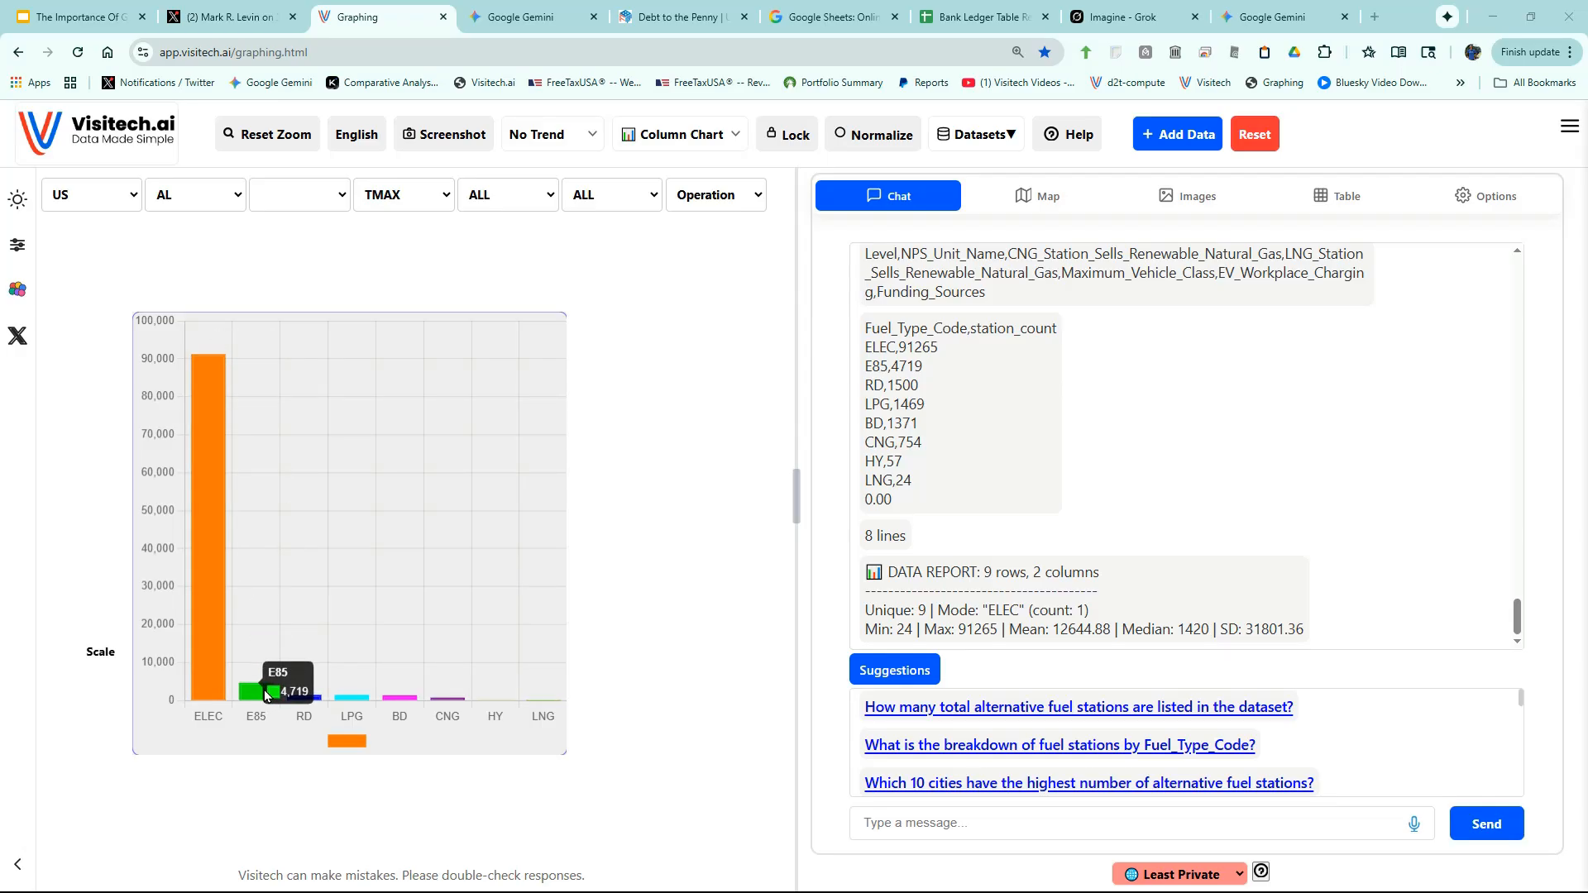
left_click(1108, 784)
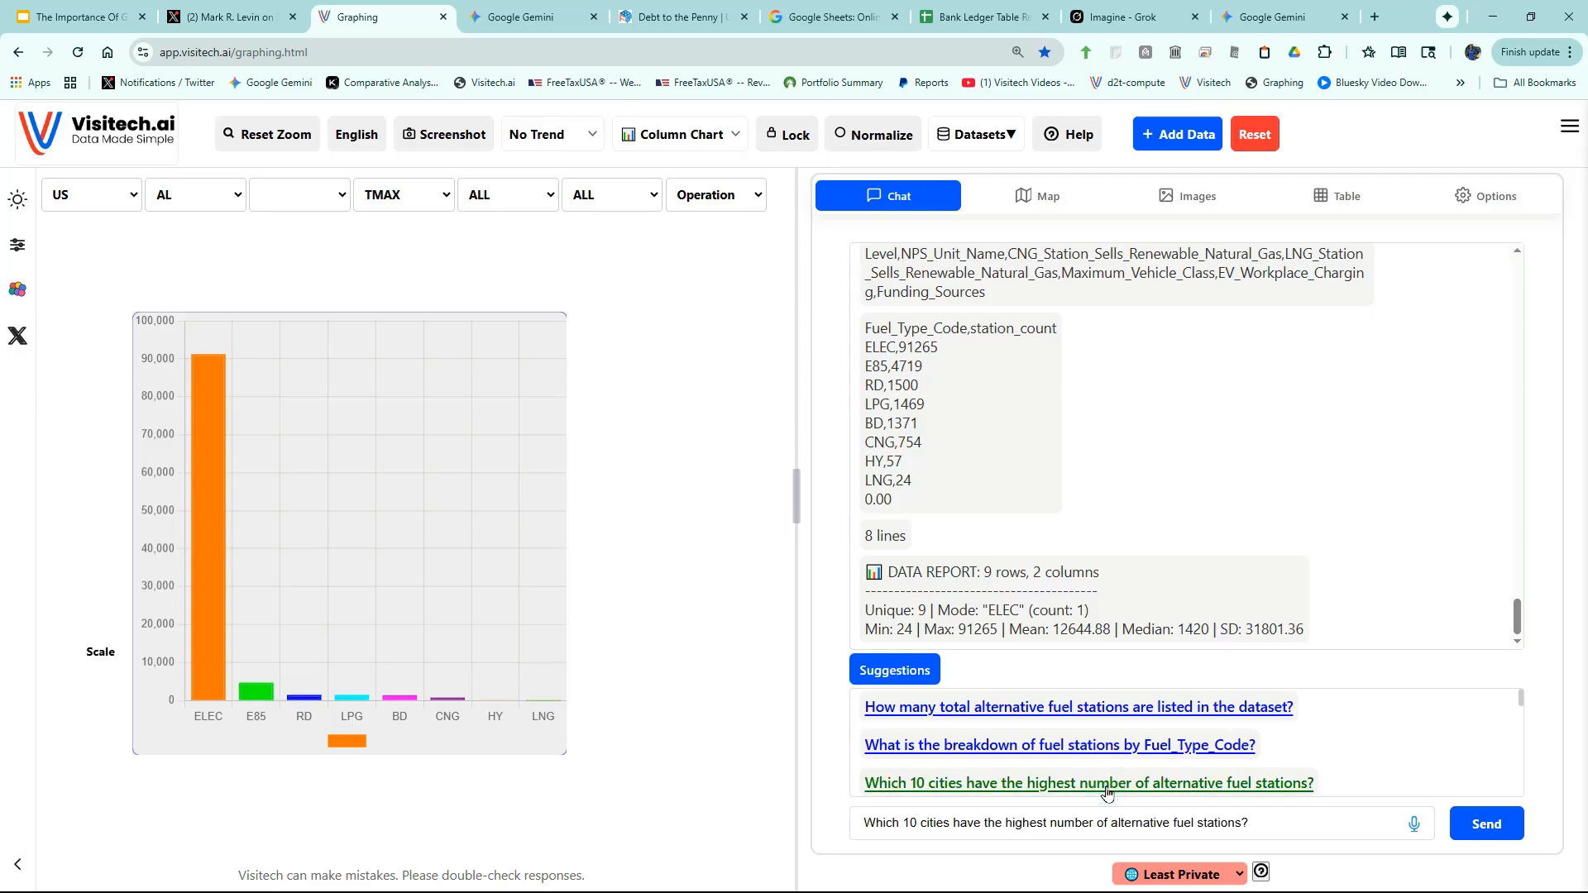
left_click(1466, 828)
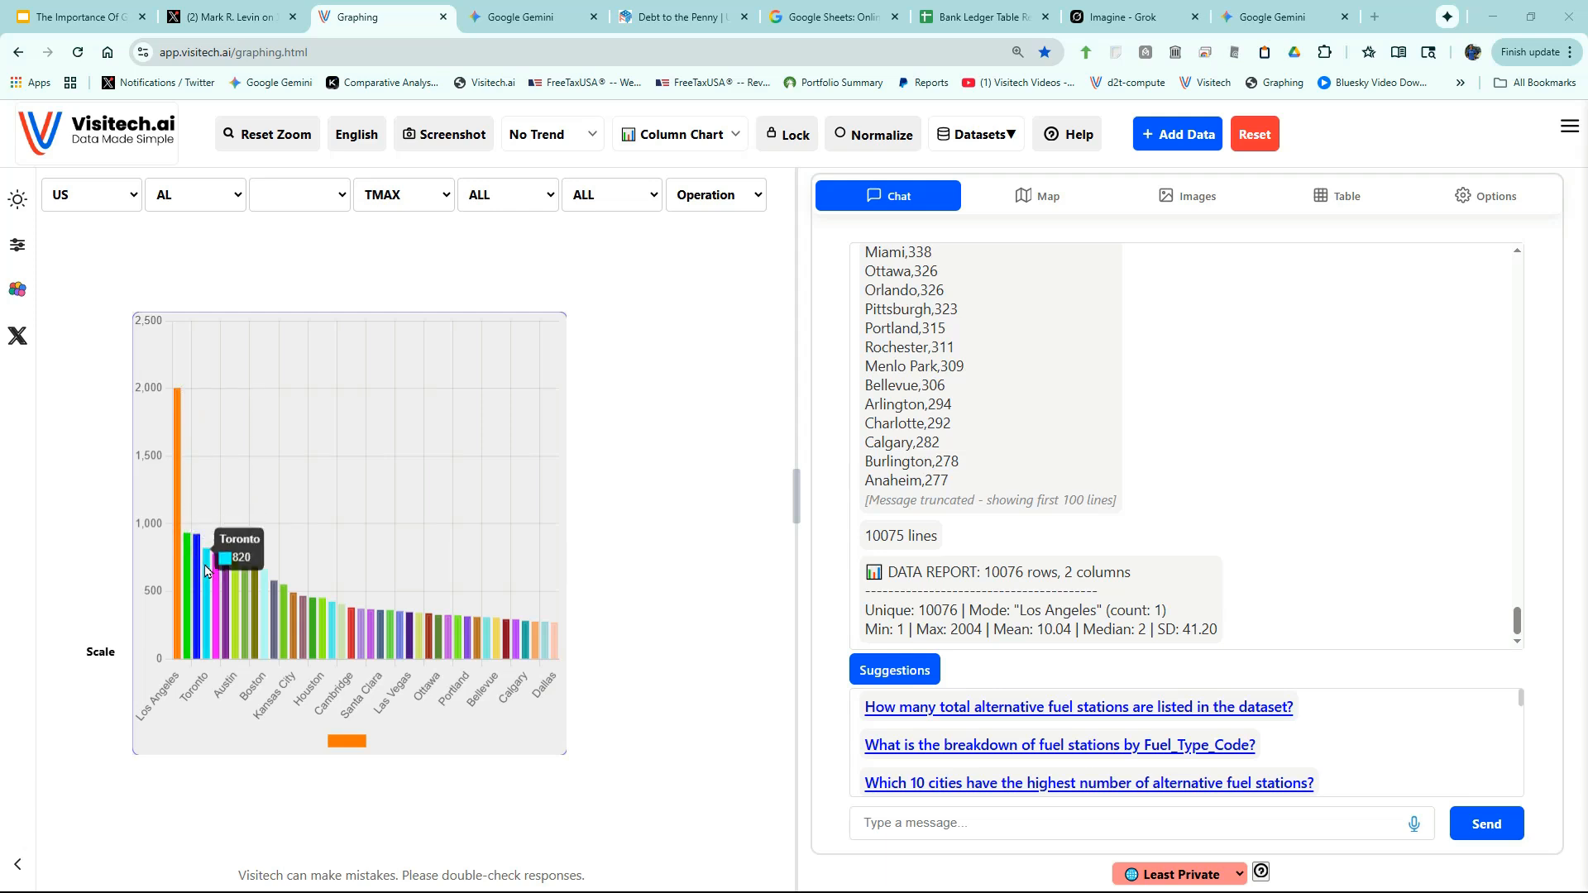
- Ask for the most common EV networks and the names and addresses of Fort Smith, AR stations
scroll(1145, 712, "down", 3)
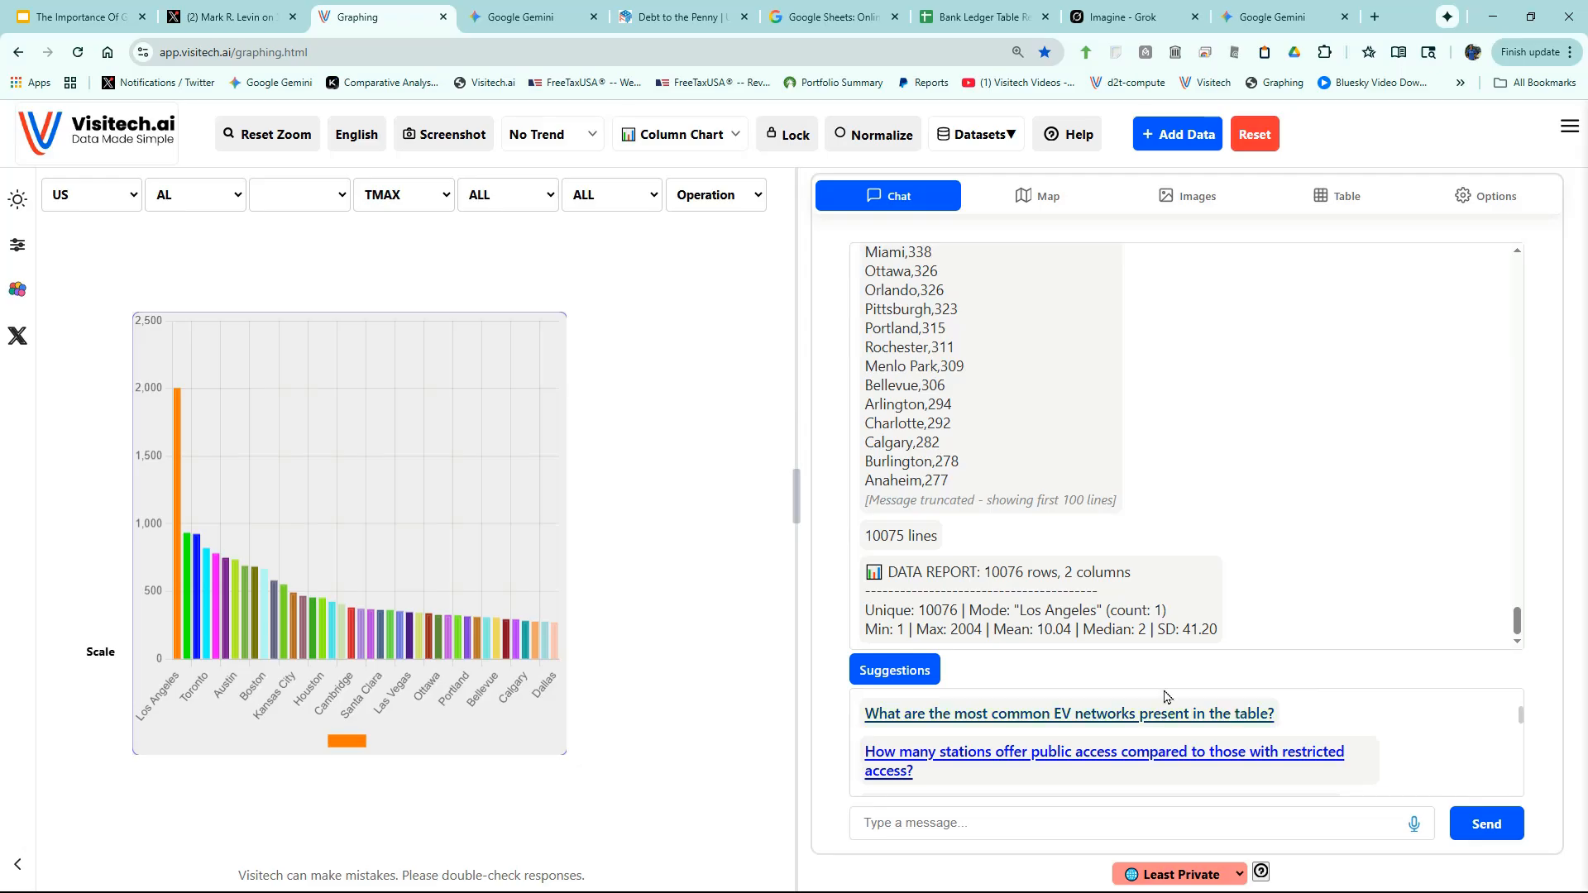
left_click(1088, 715)
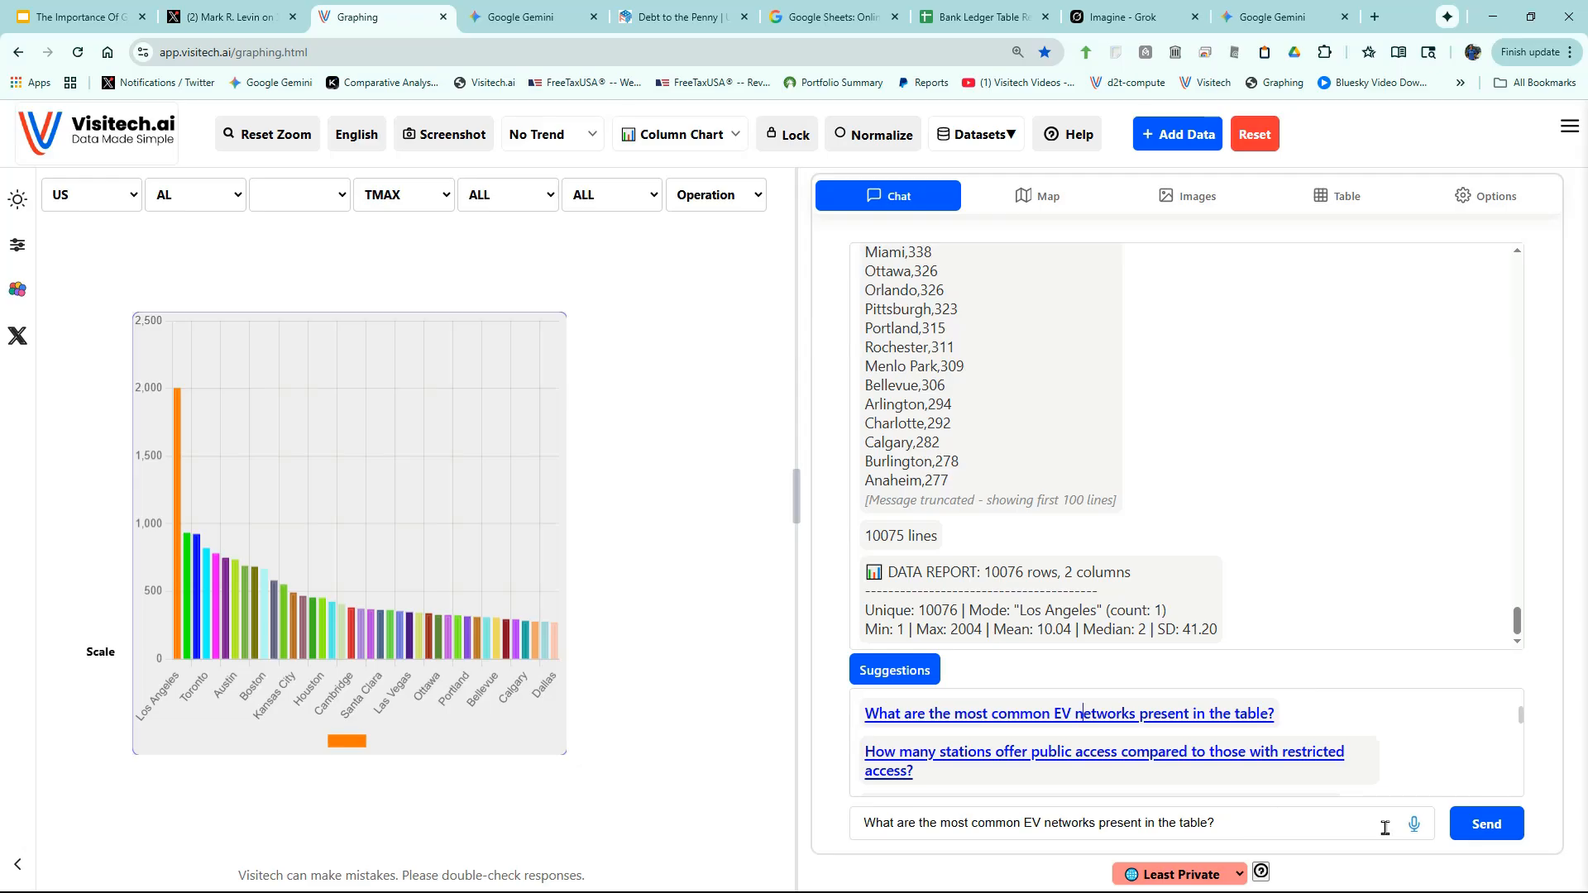
left_click(1492, 833)
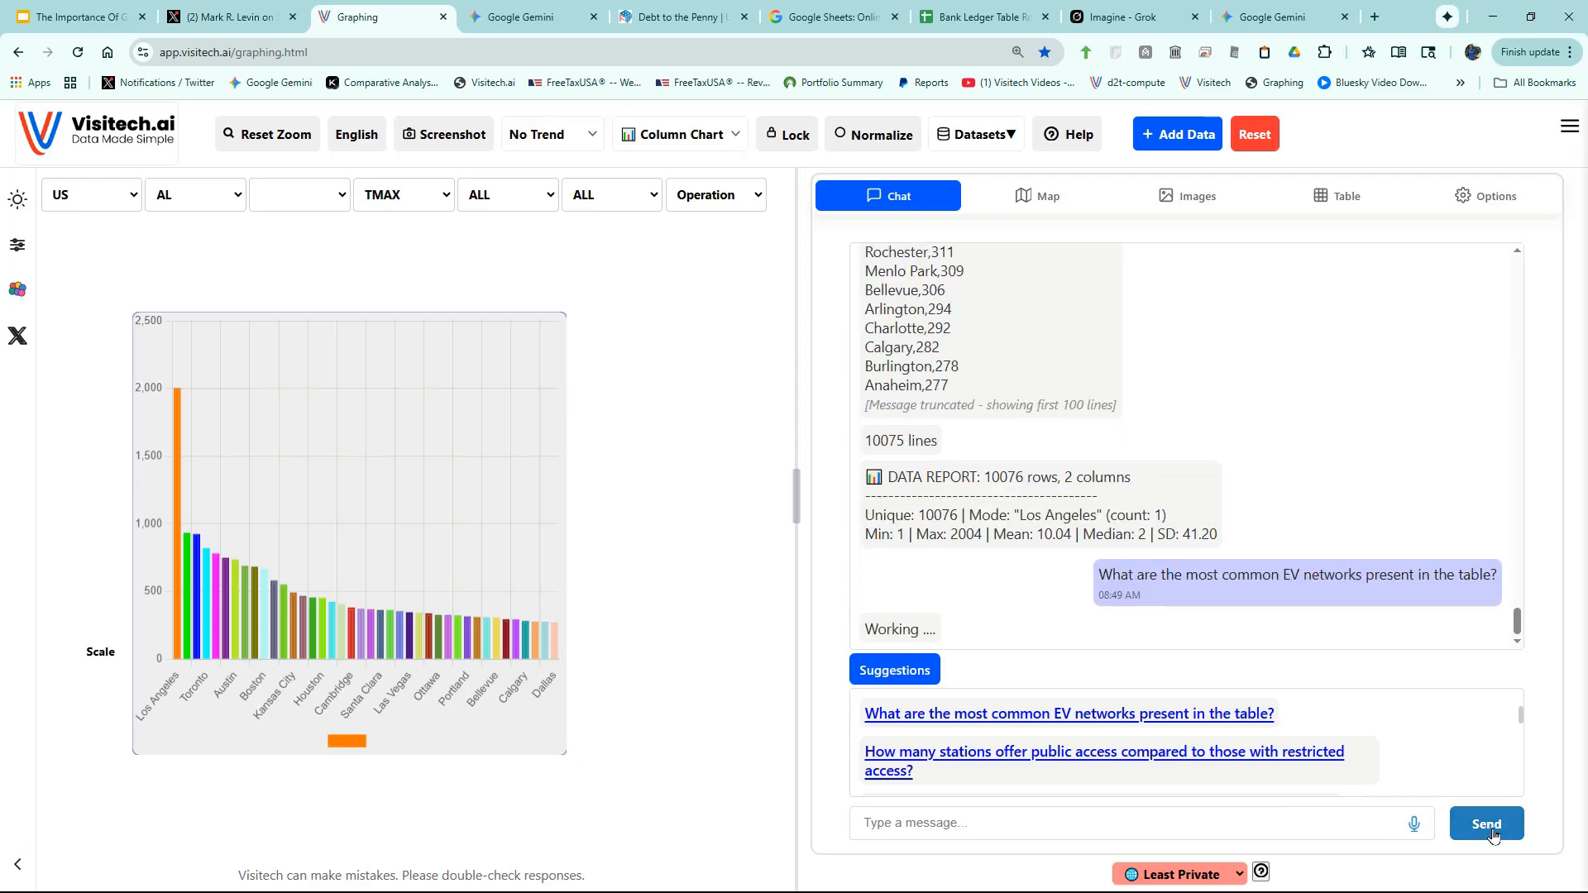
mouse_move(206, 357)
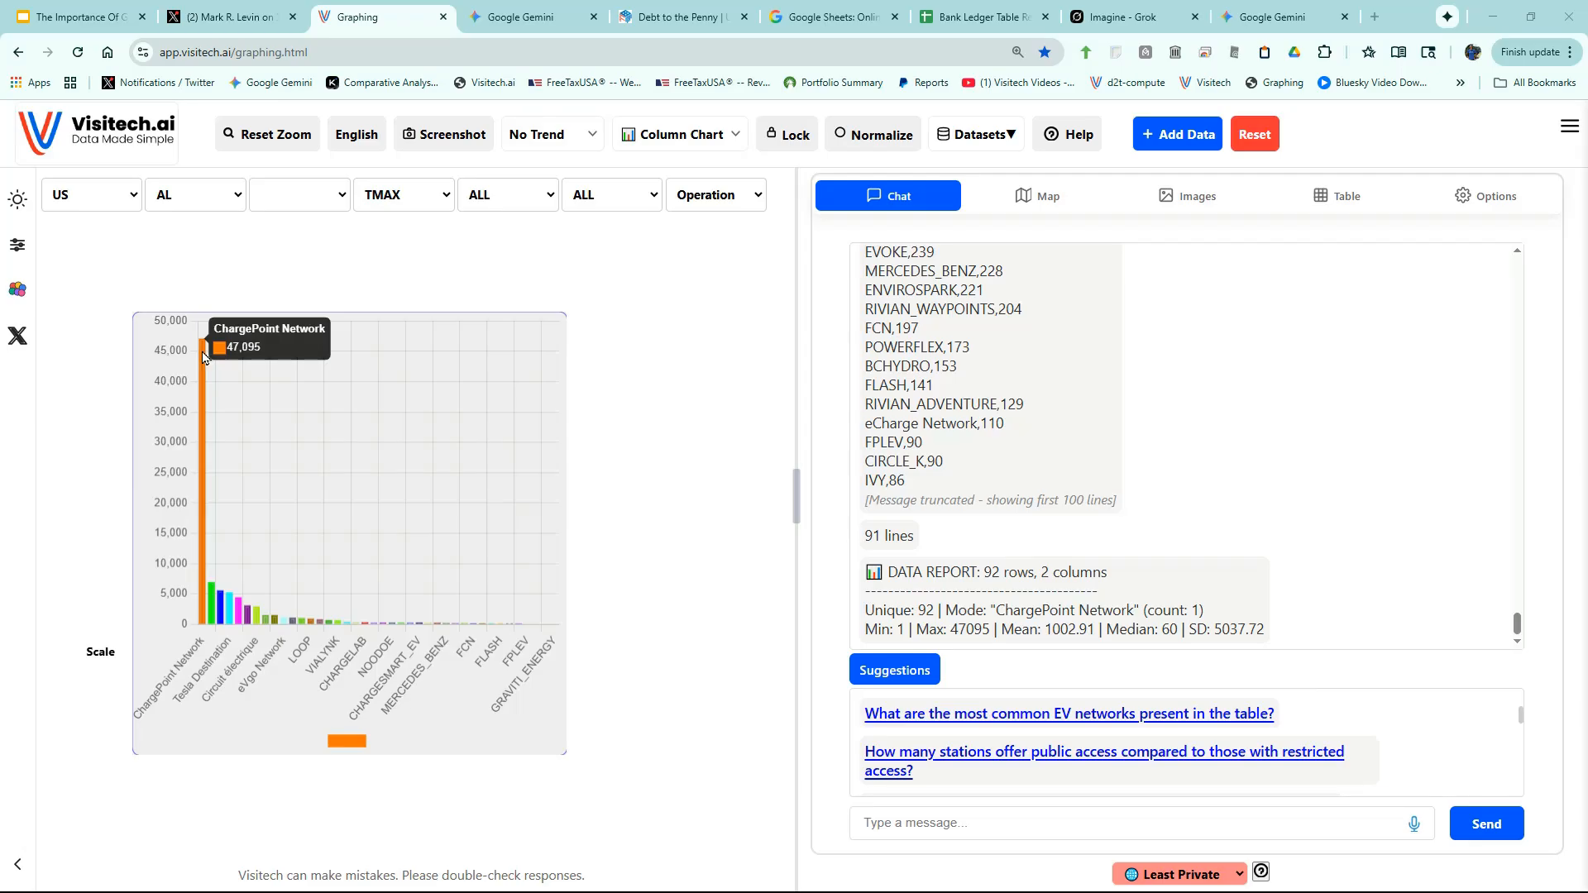
scroll(1066, 728, "down", 2)
left_click(1067, 703)
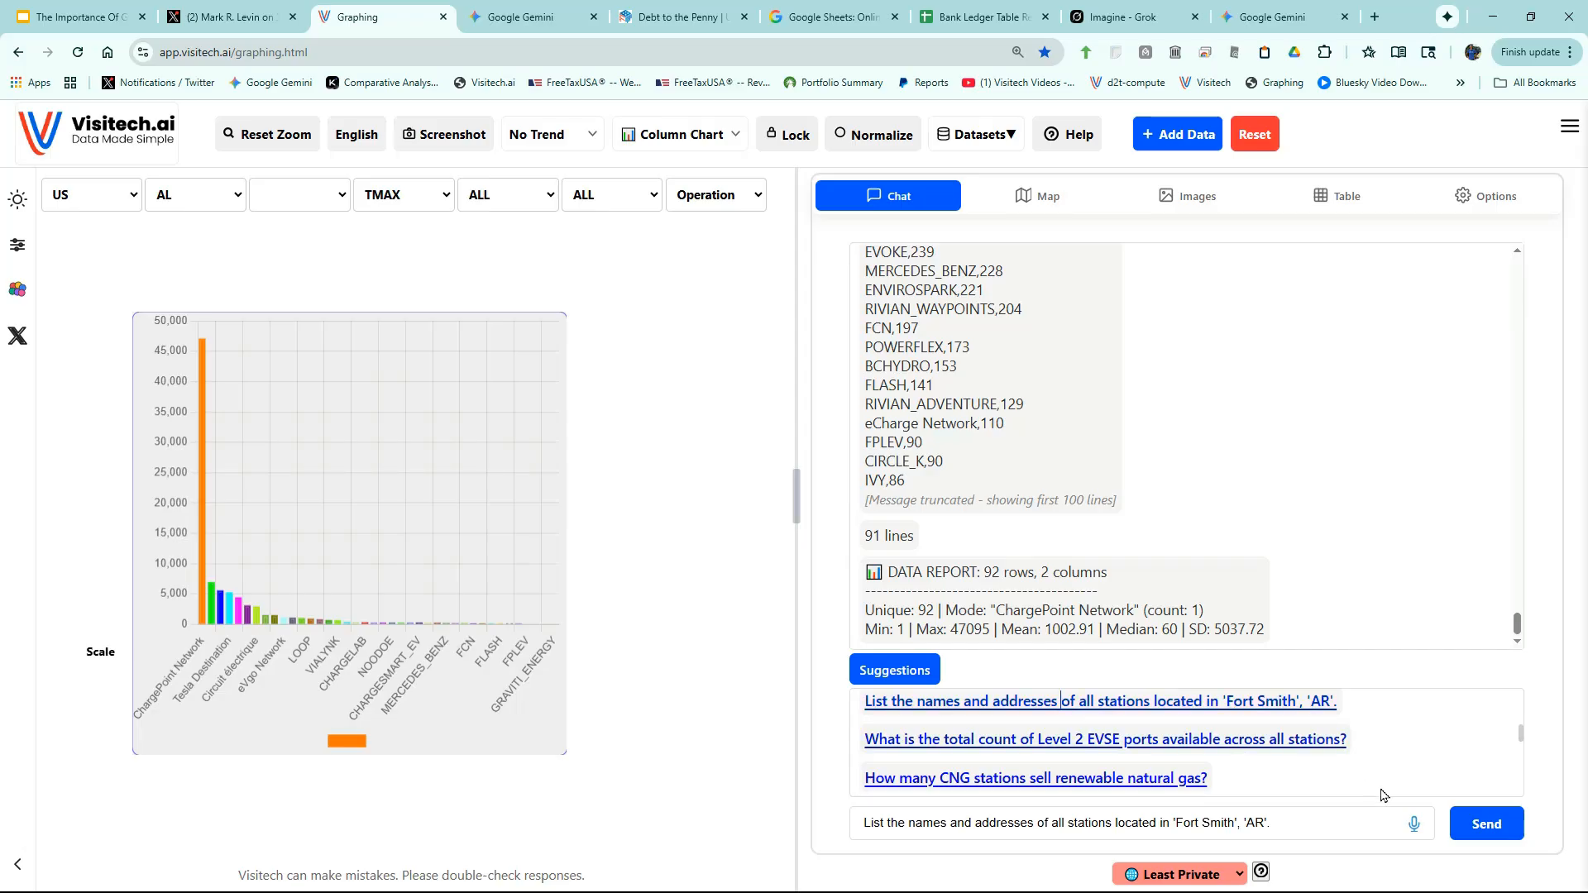
left_click(1486, 827)
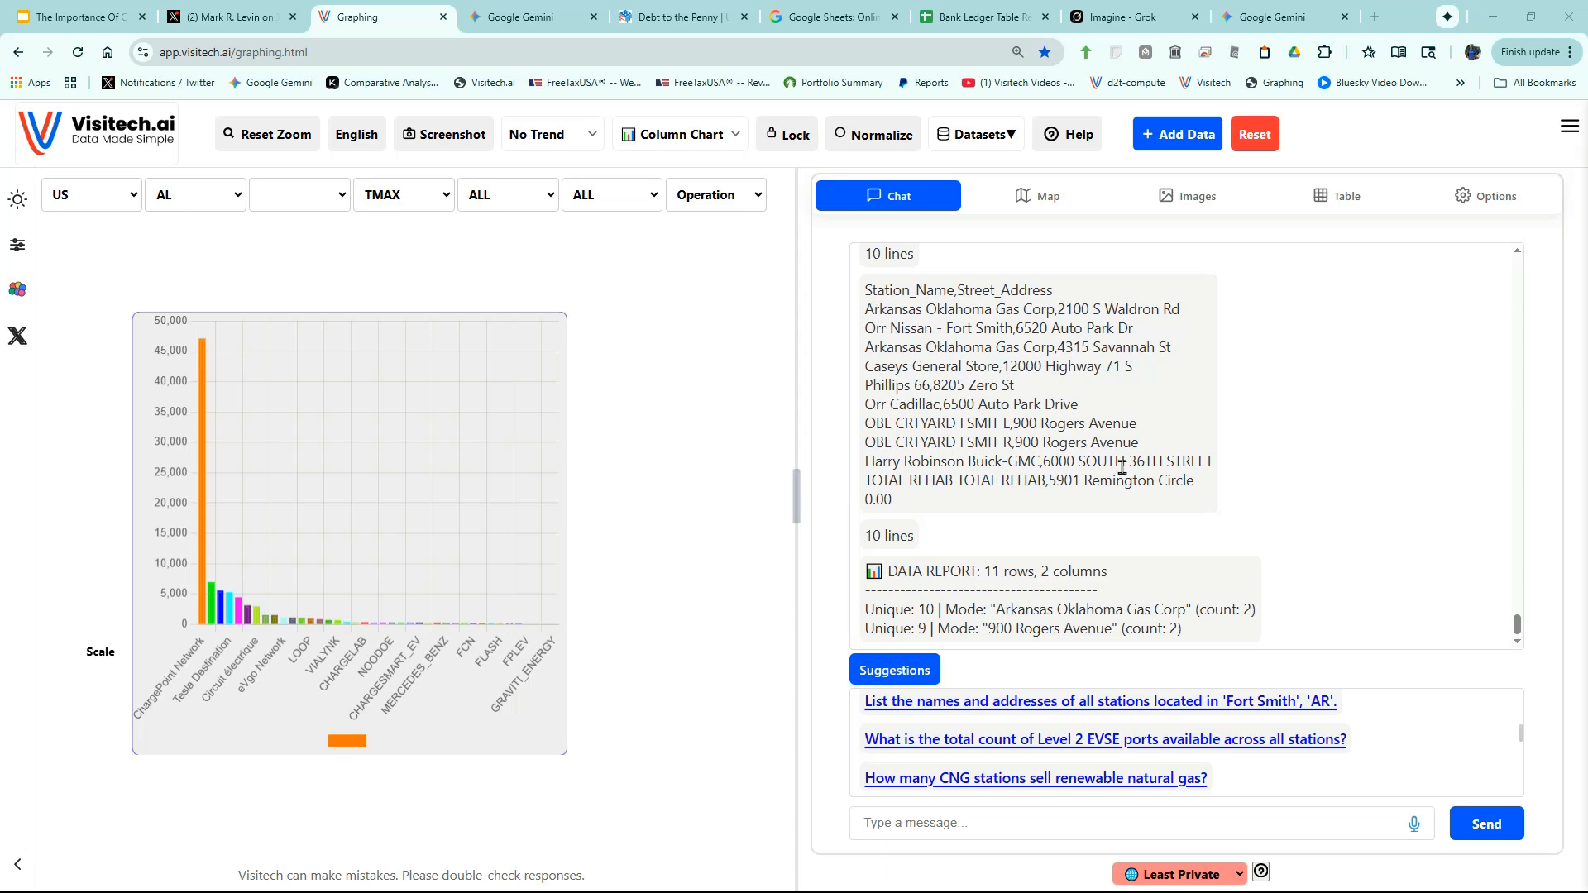
- Query CONVENIENCE_STORE fuel stations in Ohio, returning 255 stations
left_click(1340, 198)
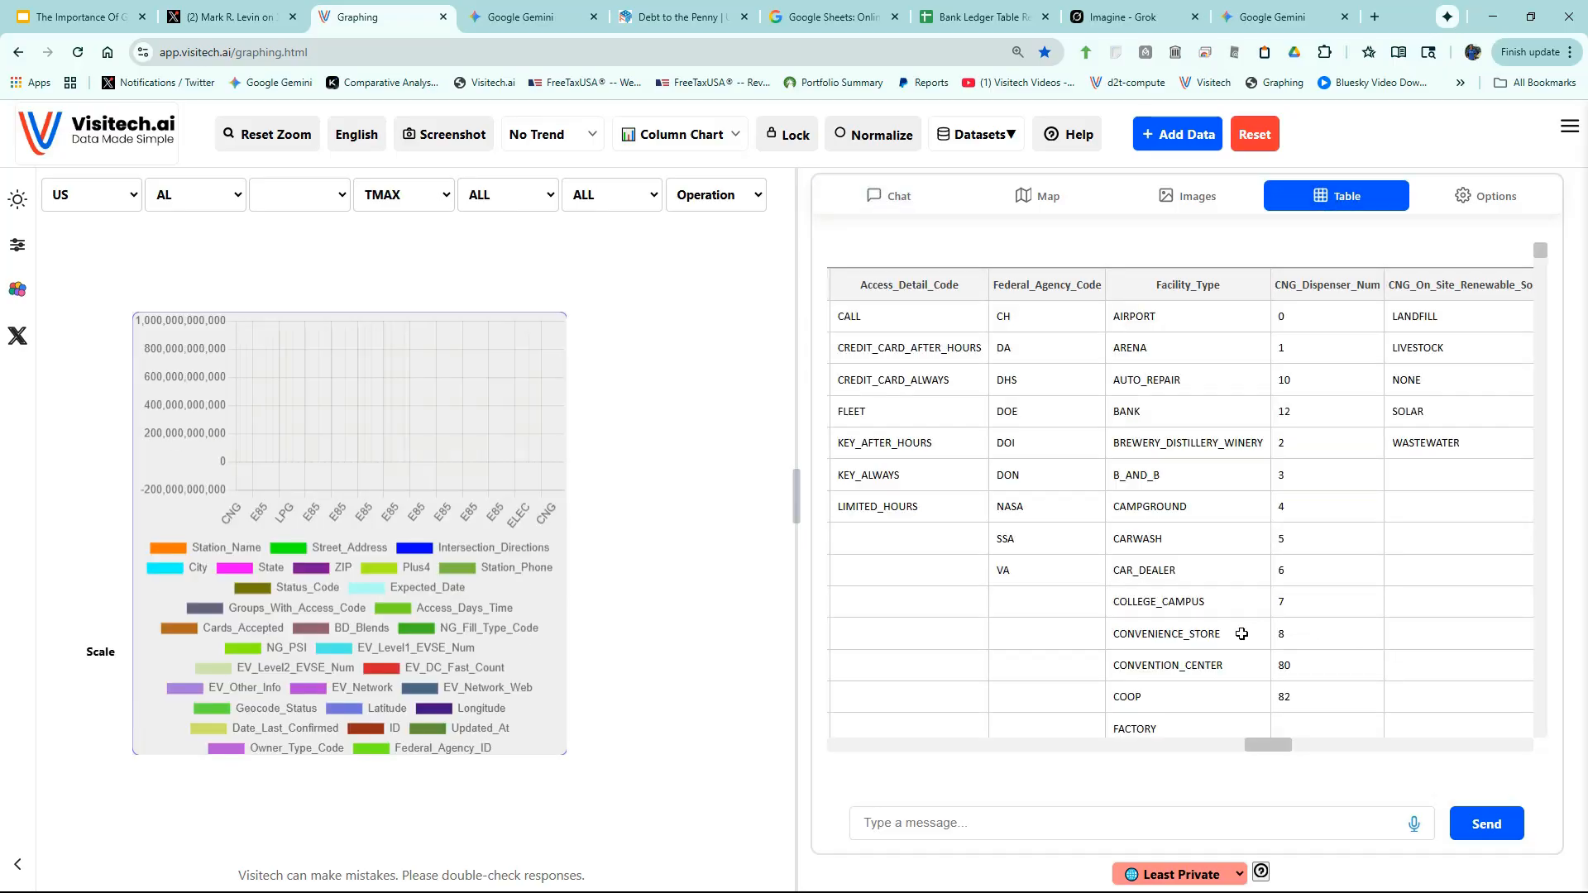
left_click(1170, 634)
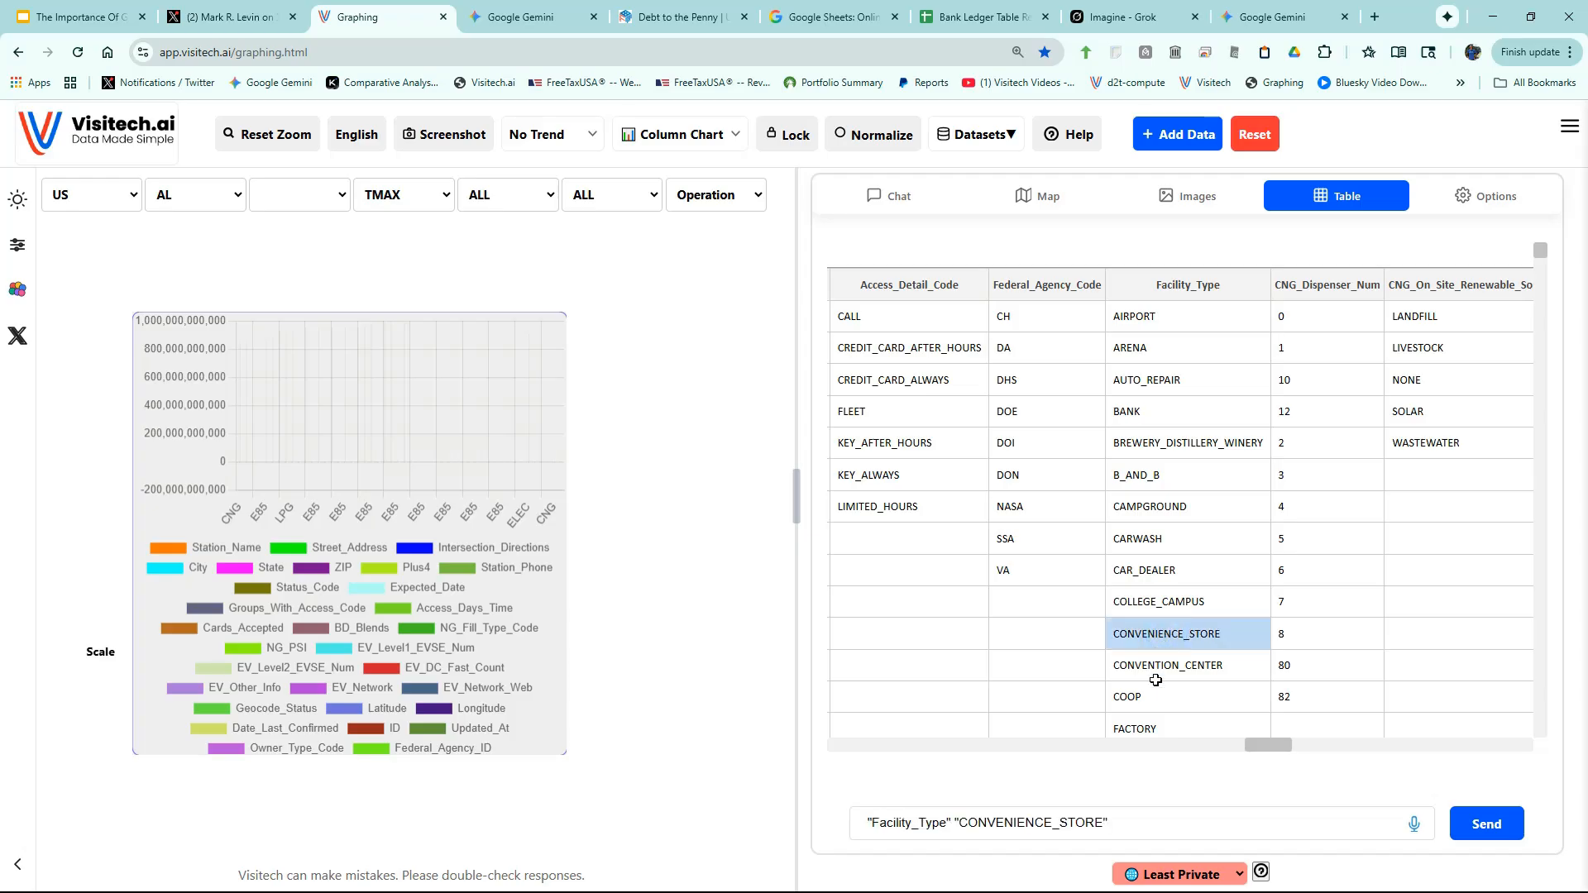
left_click(1168, 817)
type("ohio")
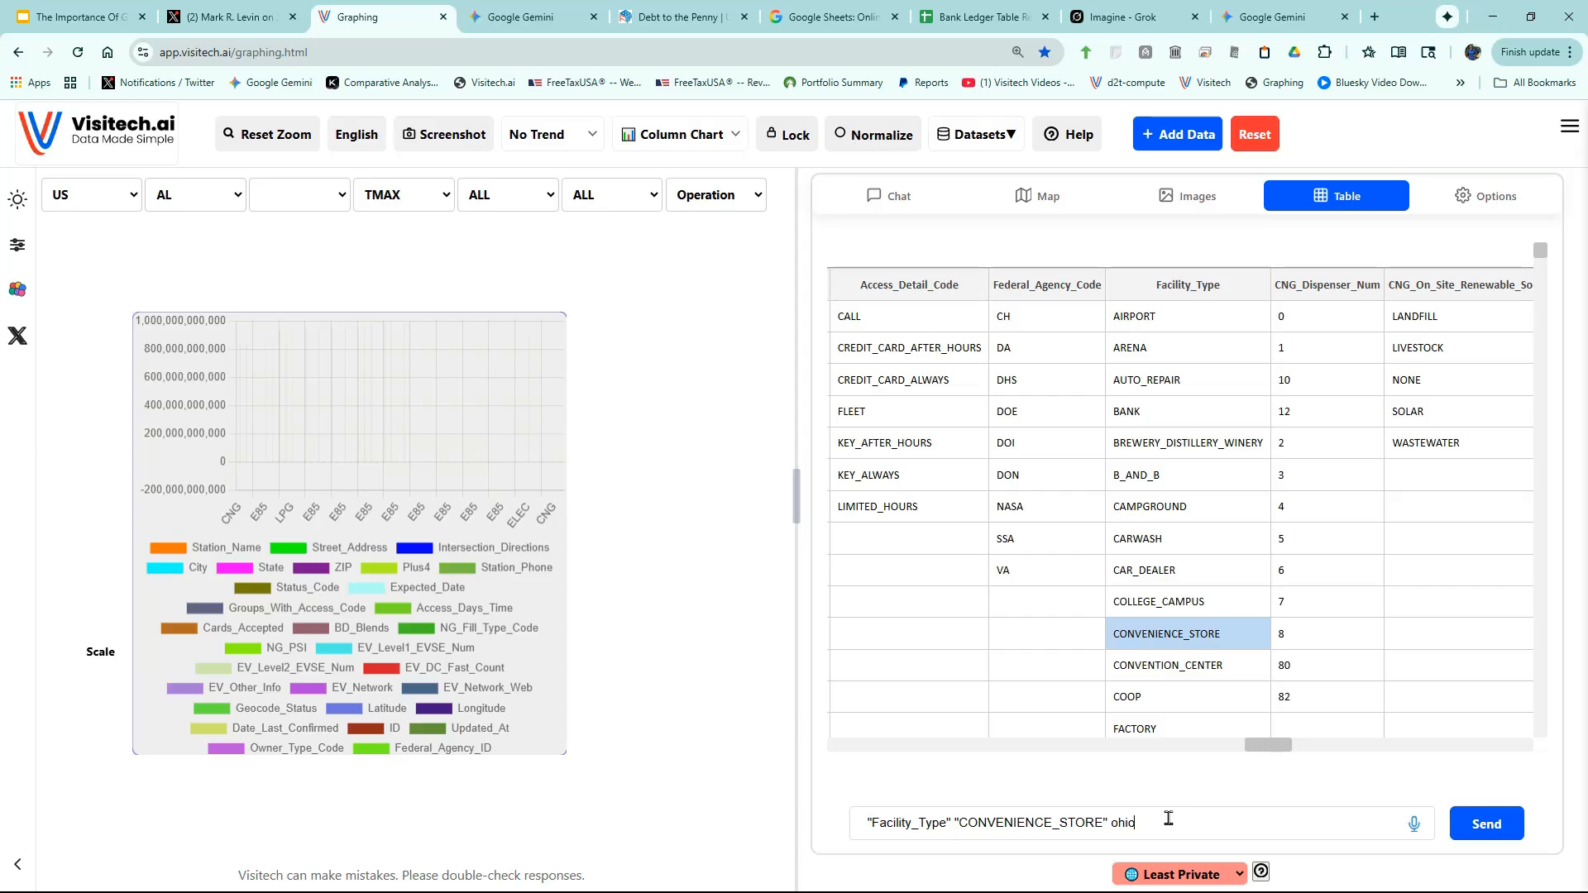
key("Return")
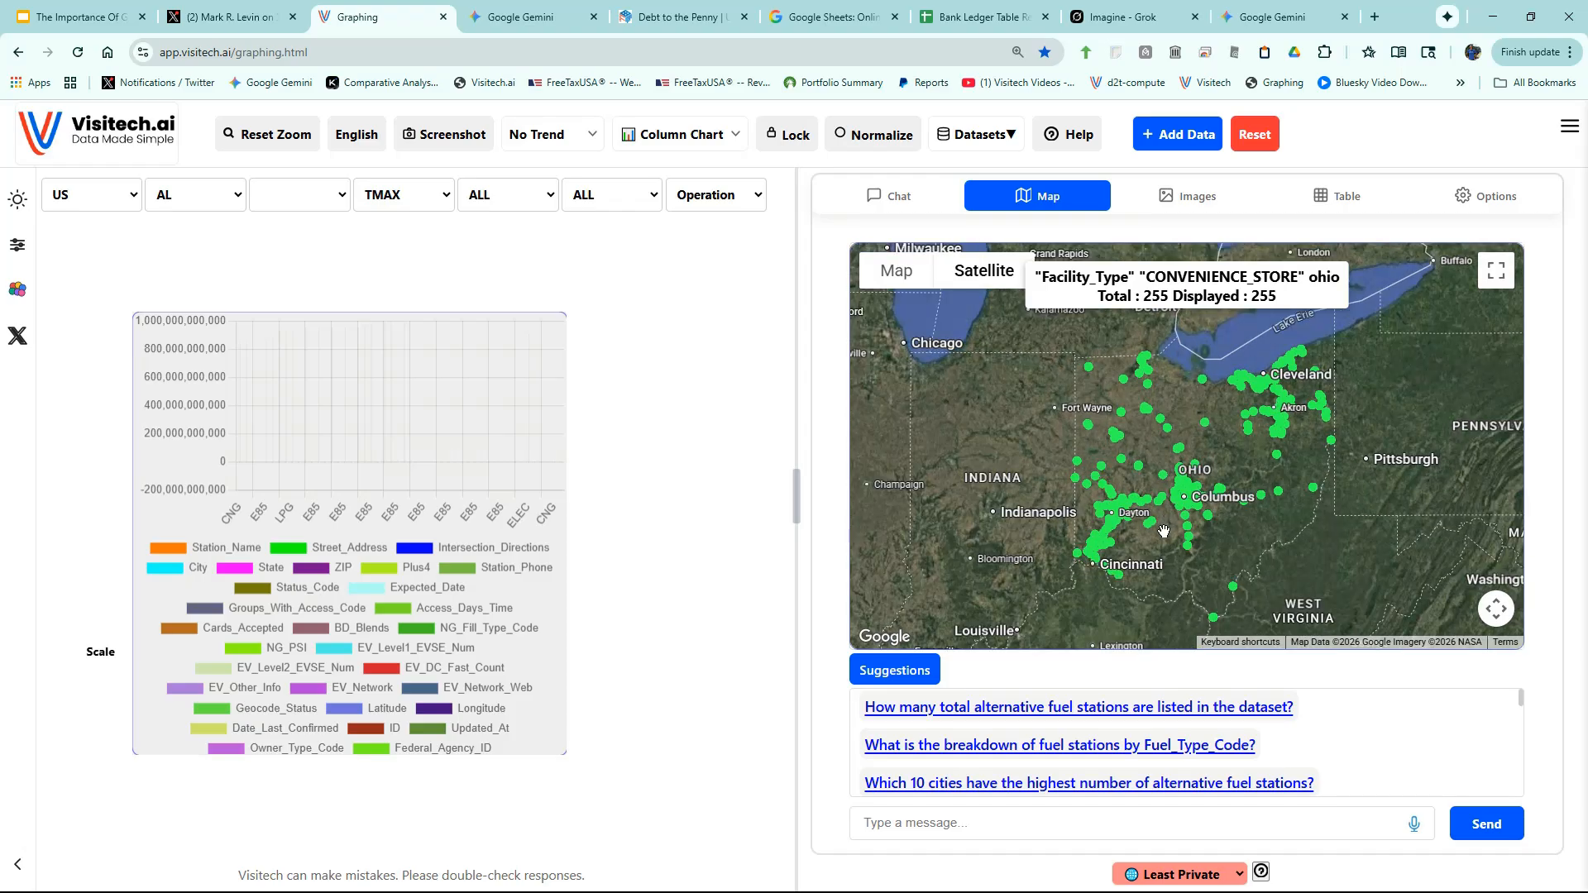
- Zoom in to London, Ohio and inspect the Sheetz #770 station's details
scroll(1161, 517, "up", 3)
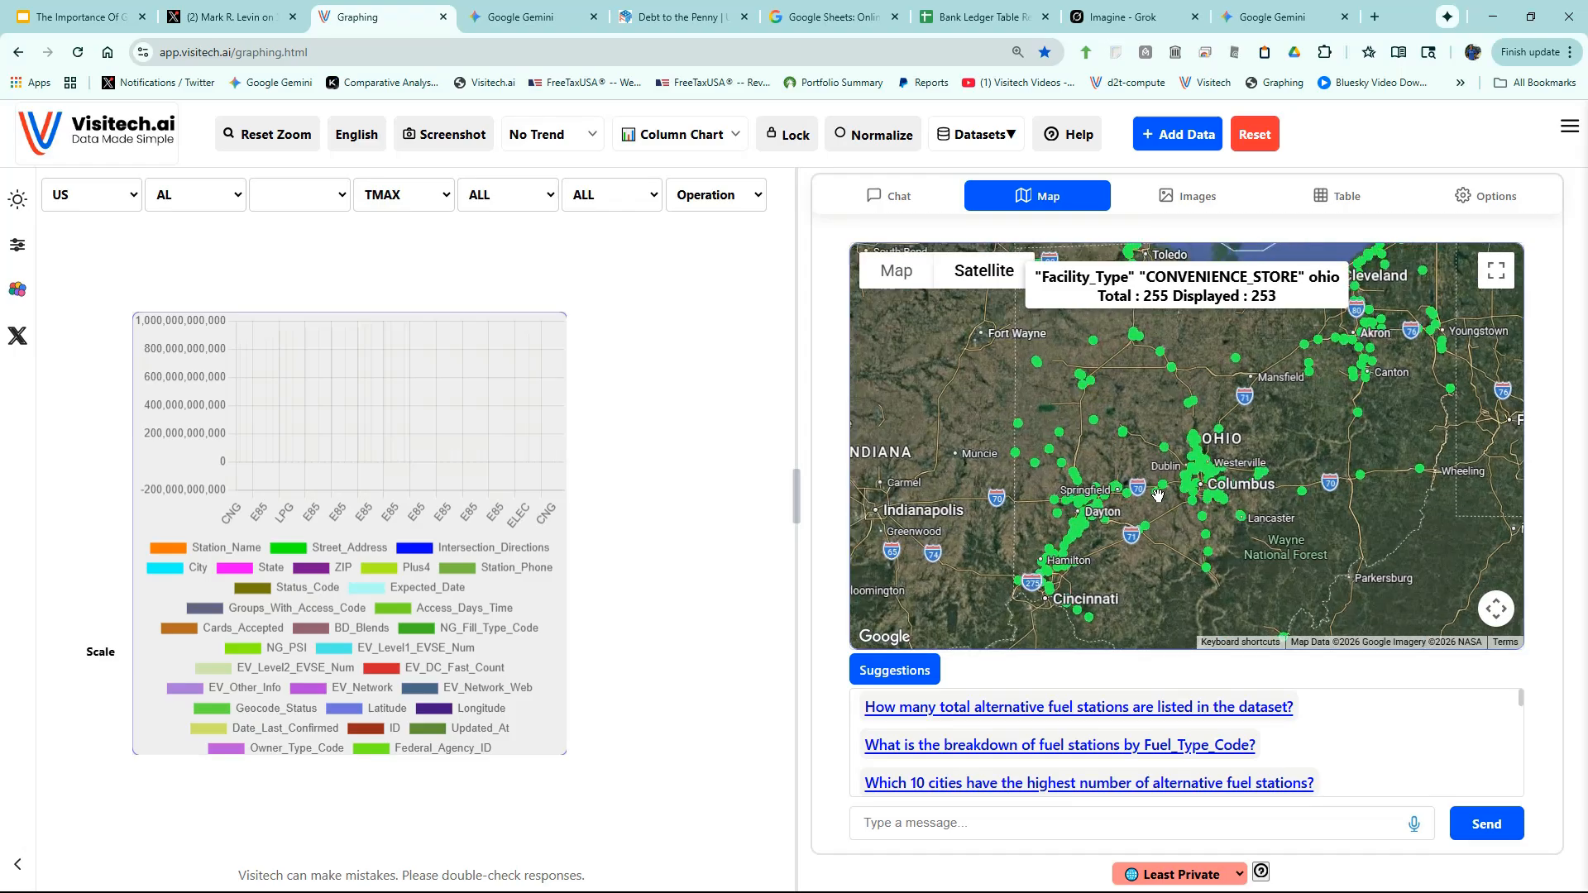
scroll(1157, 494, "up", 2)
scroll(1183, 451, "up", 3)
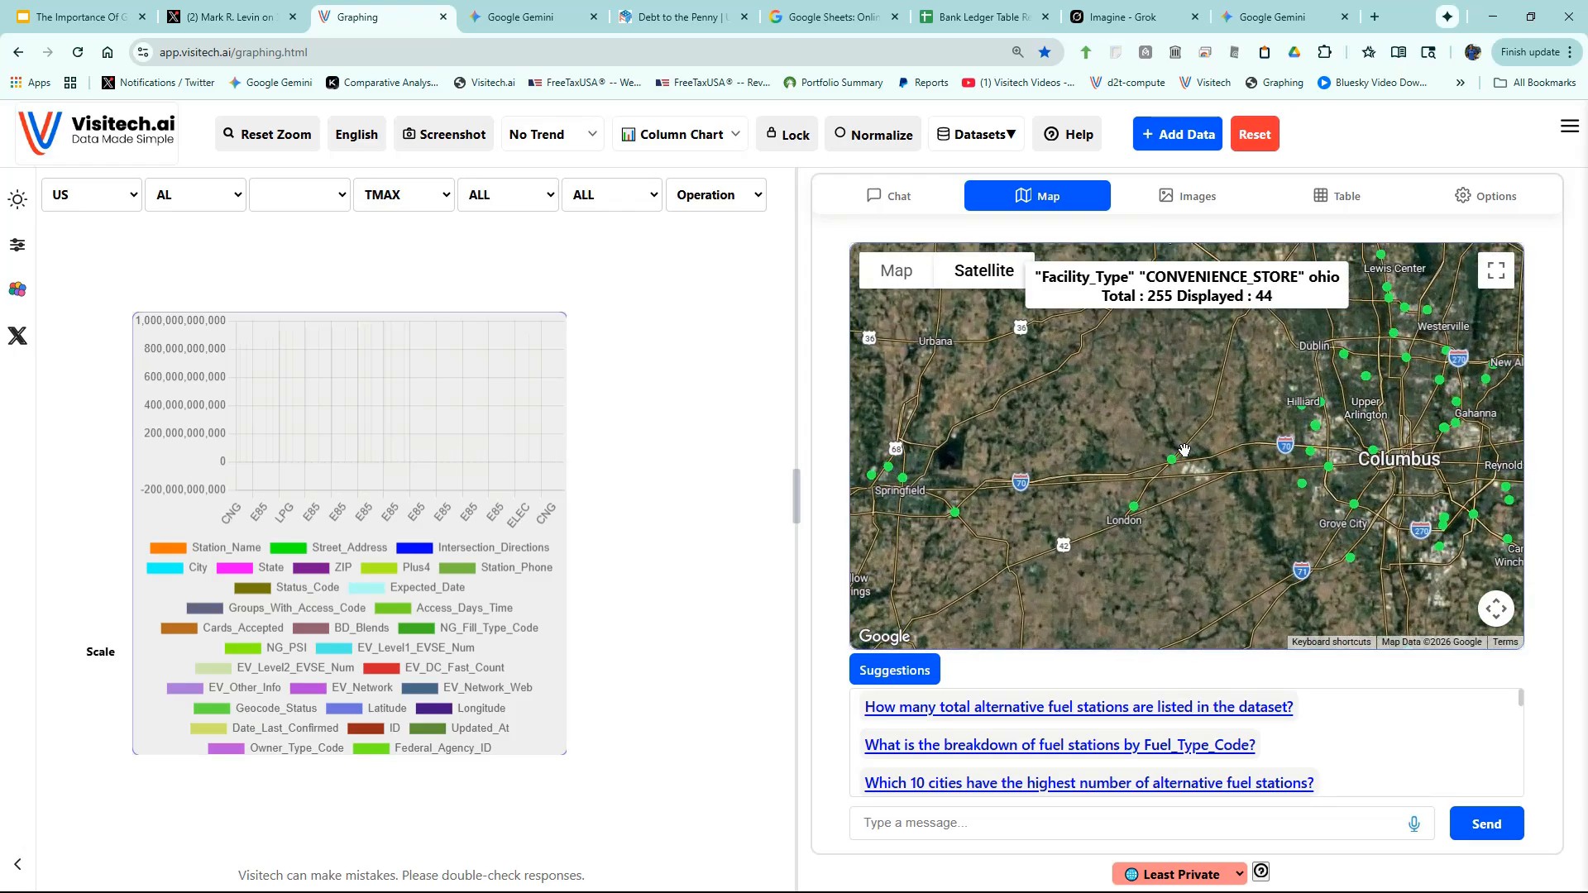
scroll(1183, 451, "up", 4)
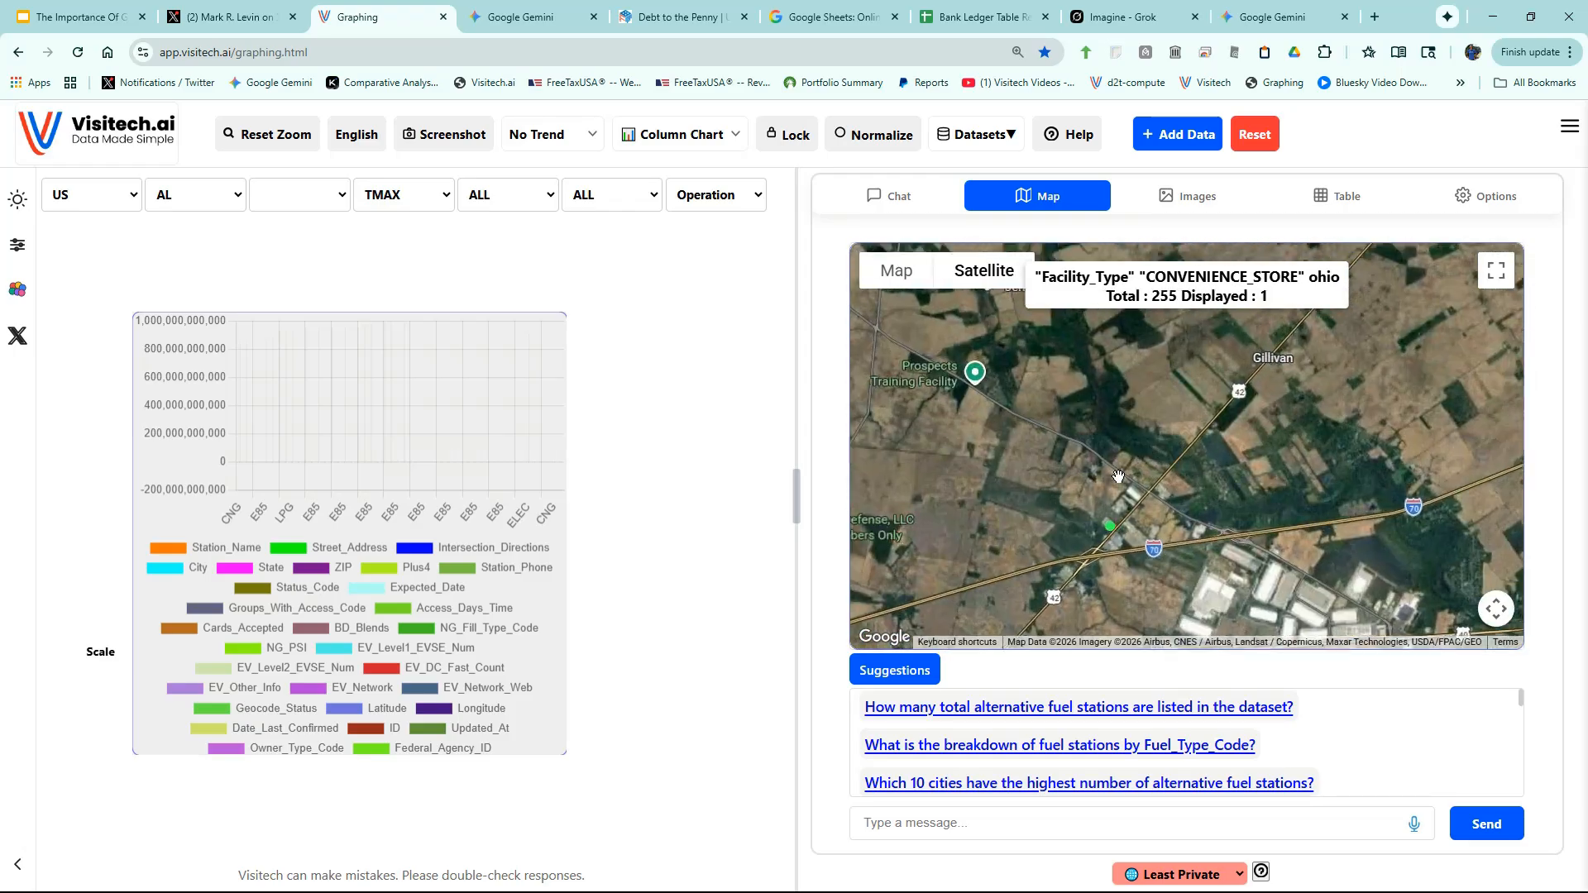
left_click_drag(1165, 565, 1201, 510)
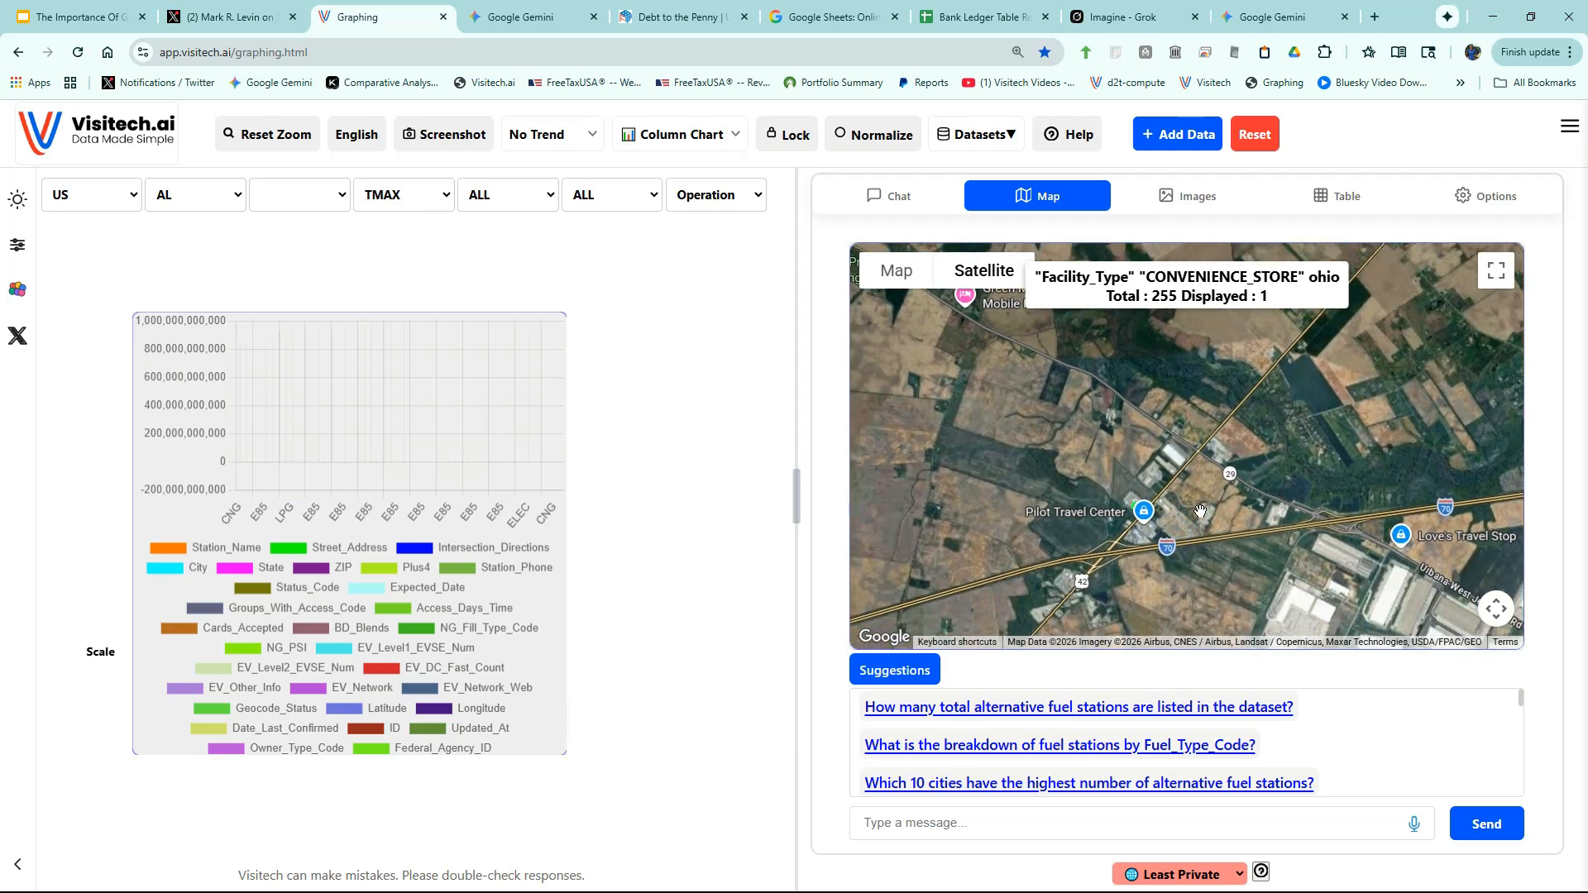
scroll(1142, 527, "up", 3)
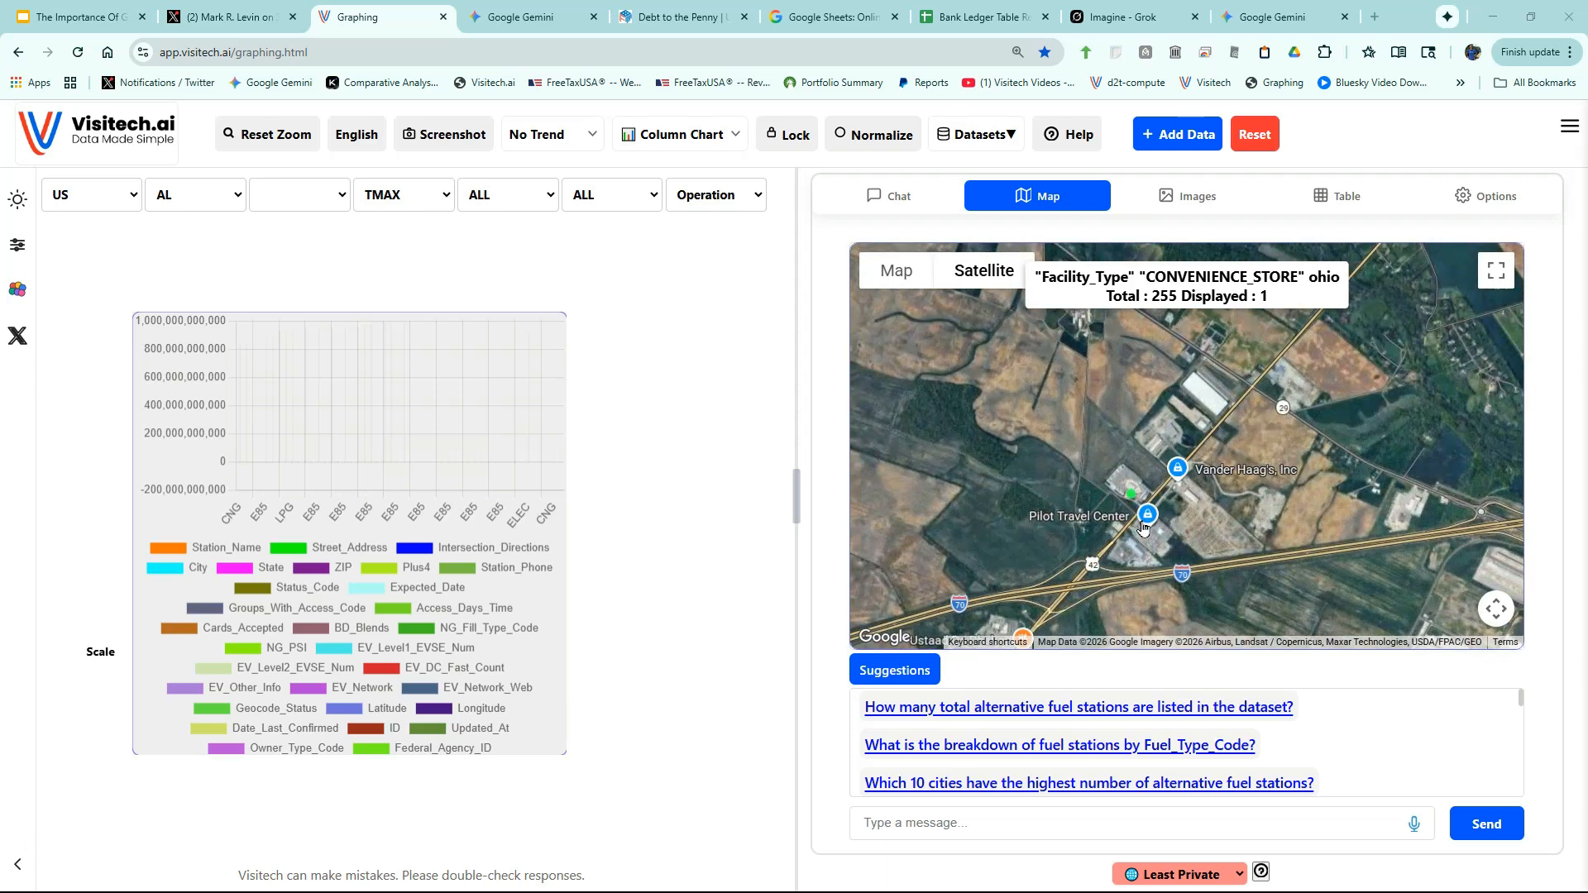
scroll(1102, 488, "up", 3)
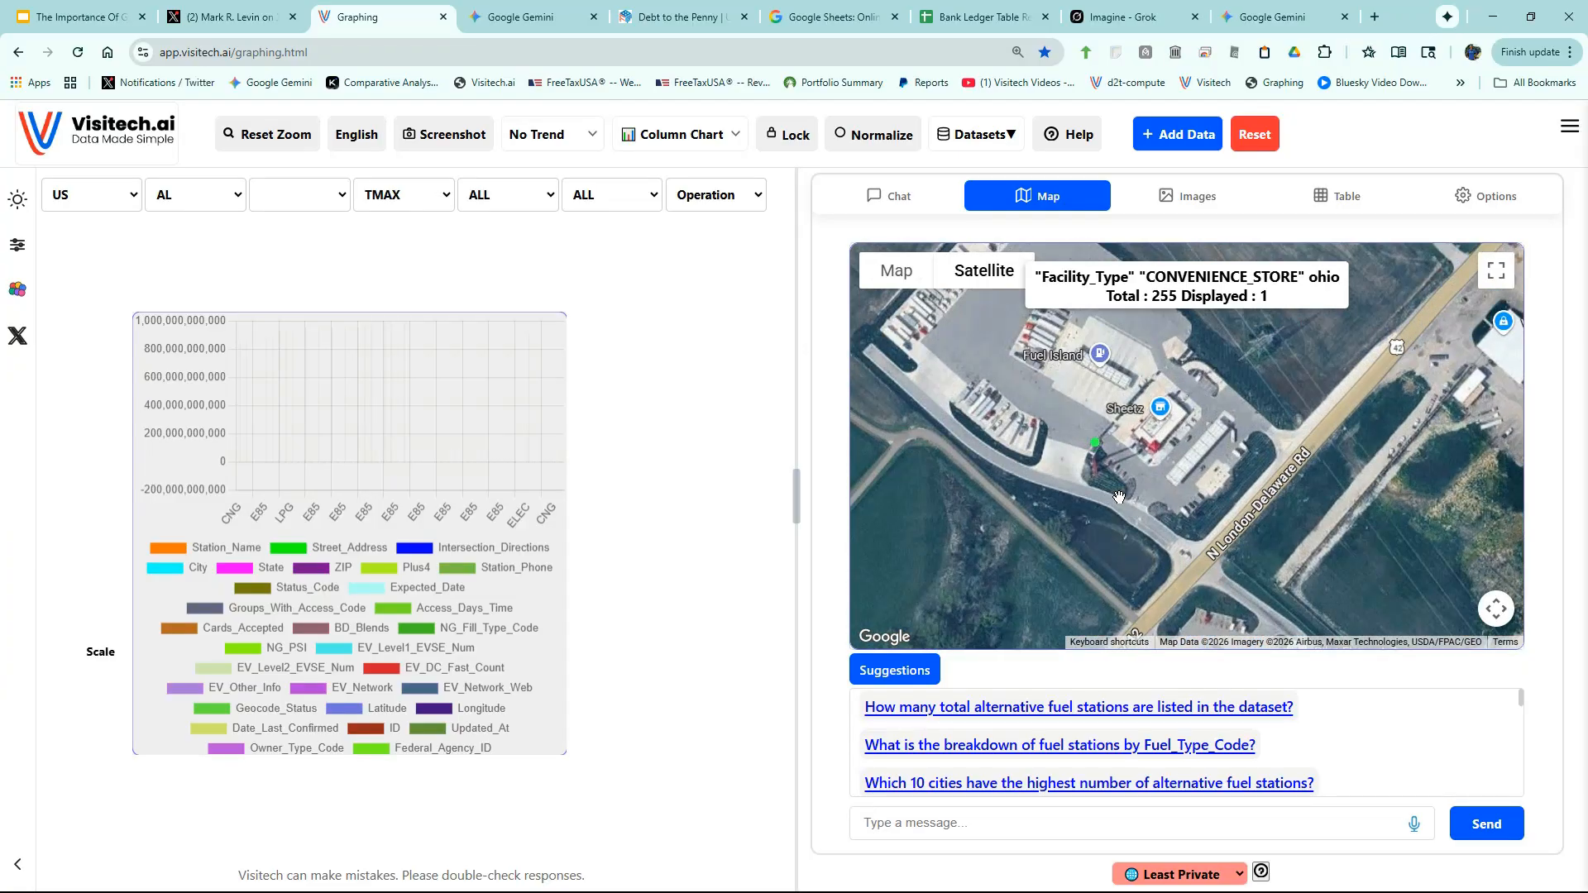
left_click(1097, 444)
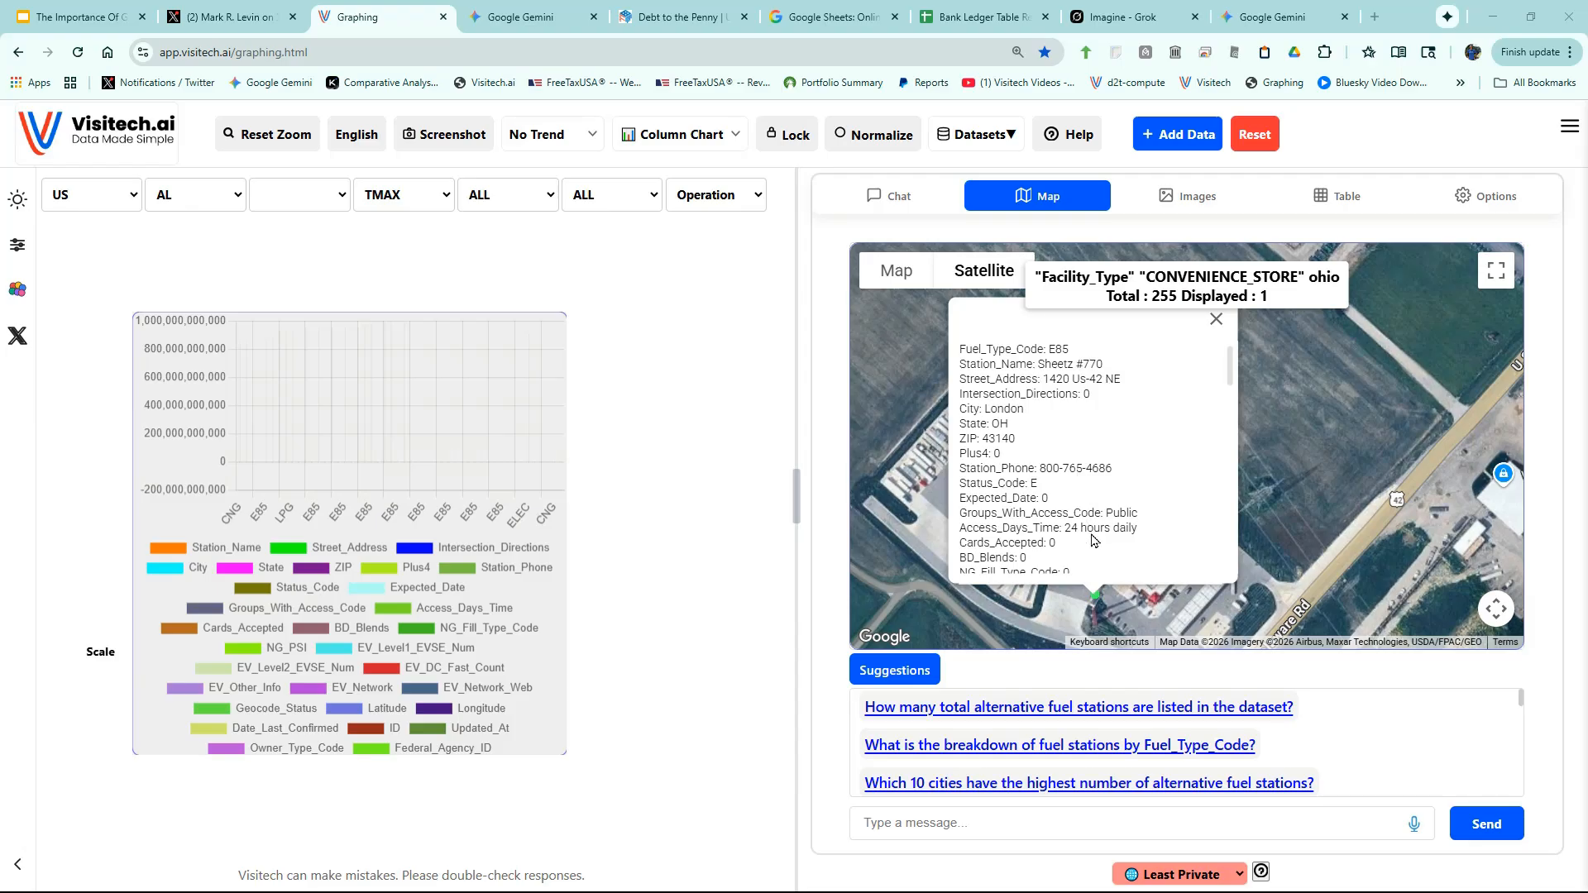
left_click(1217, 318)
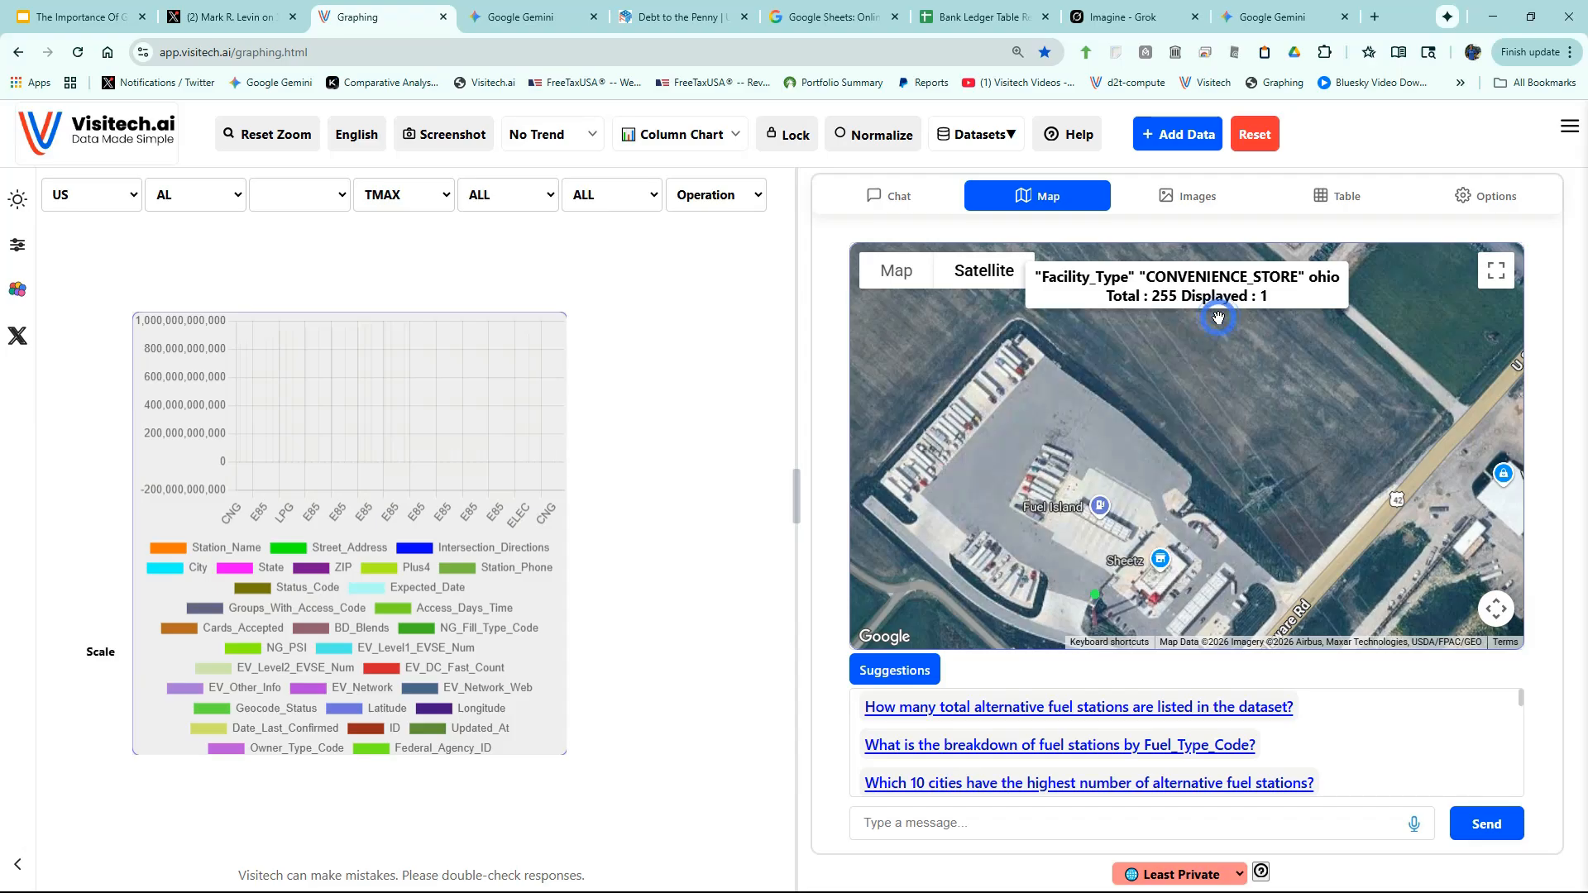
- Look around the Sheetz station on N London-Delaware Rd in Street View
left_click_drag(1055, 597, 1004, 462)
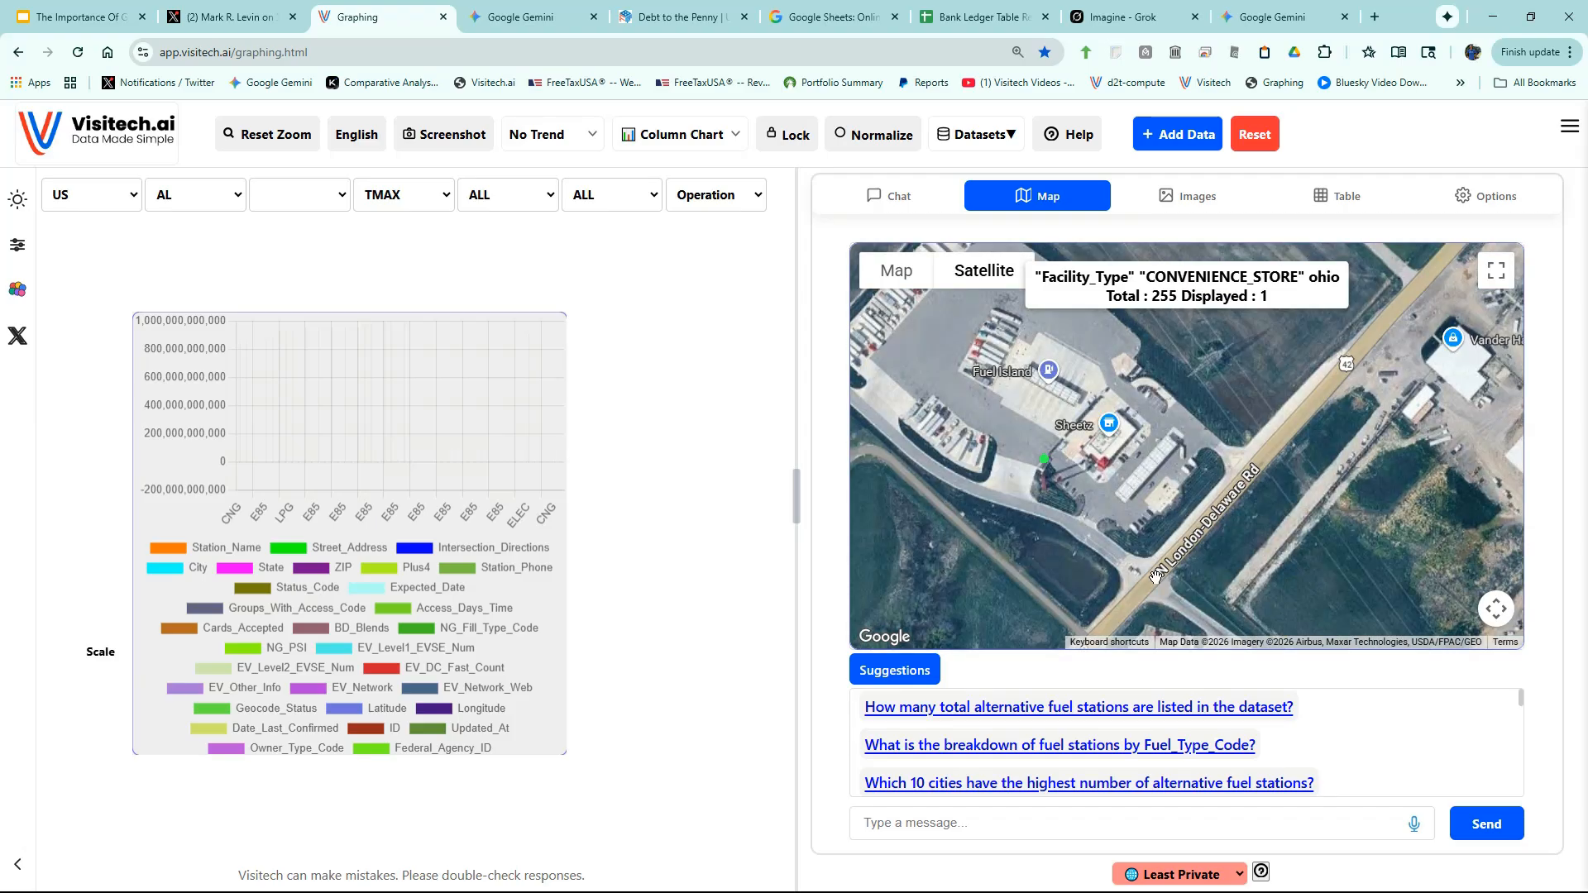
left_click(1152, 576)
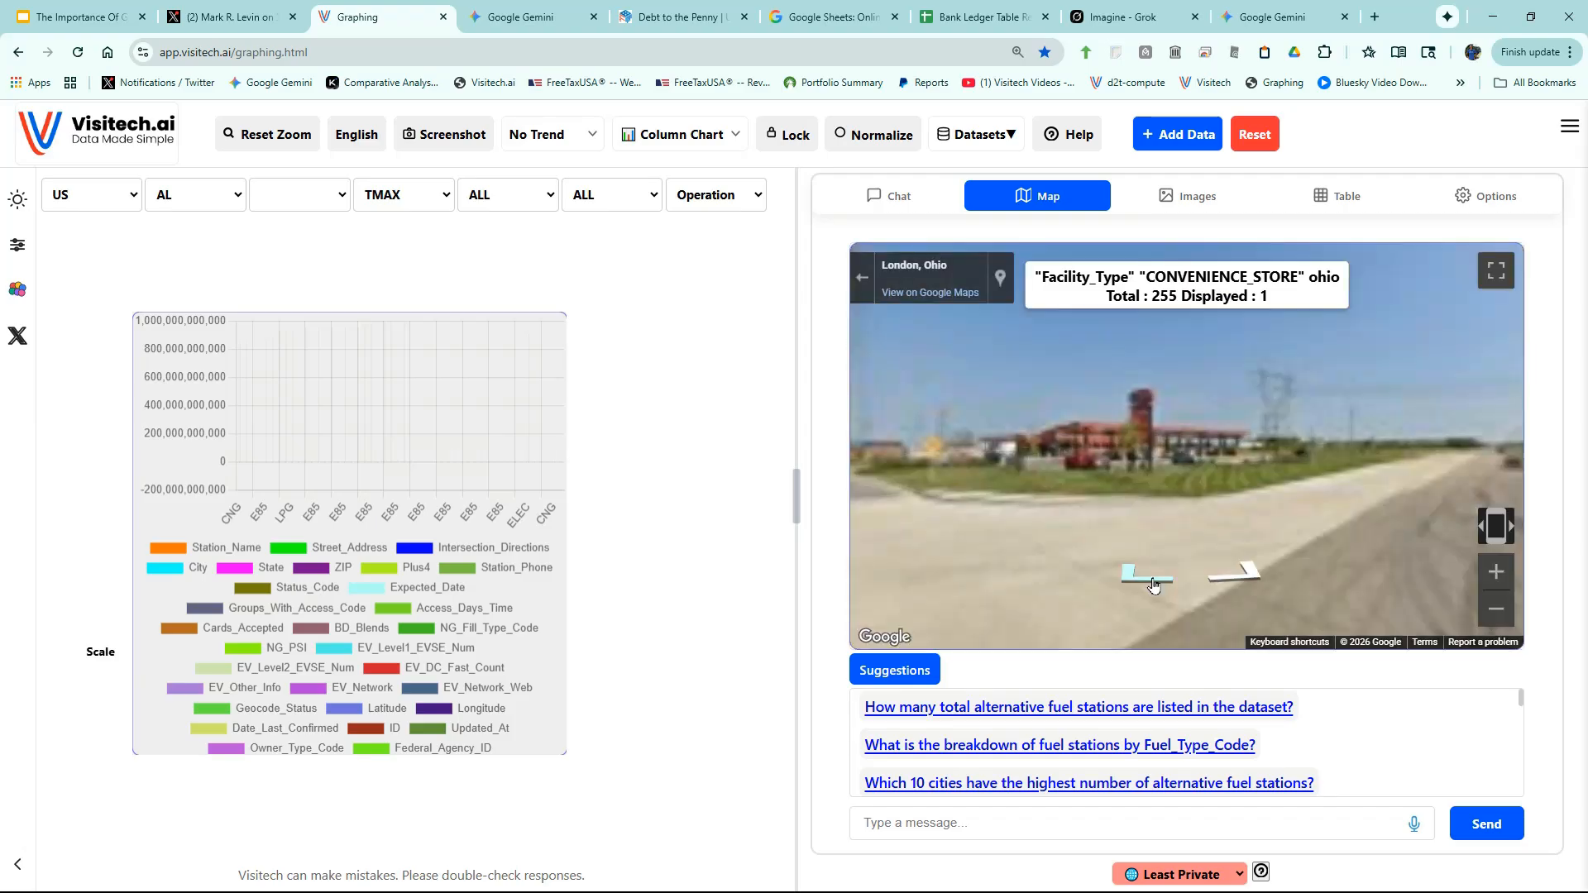
scroll(1148, 498, "up", 3)
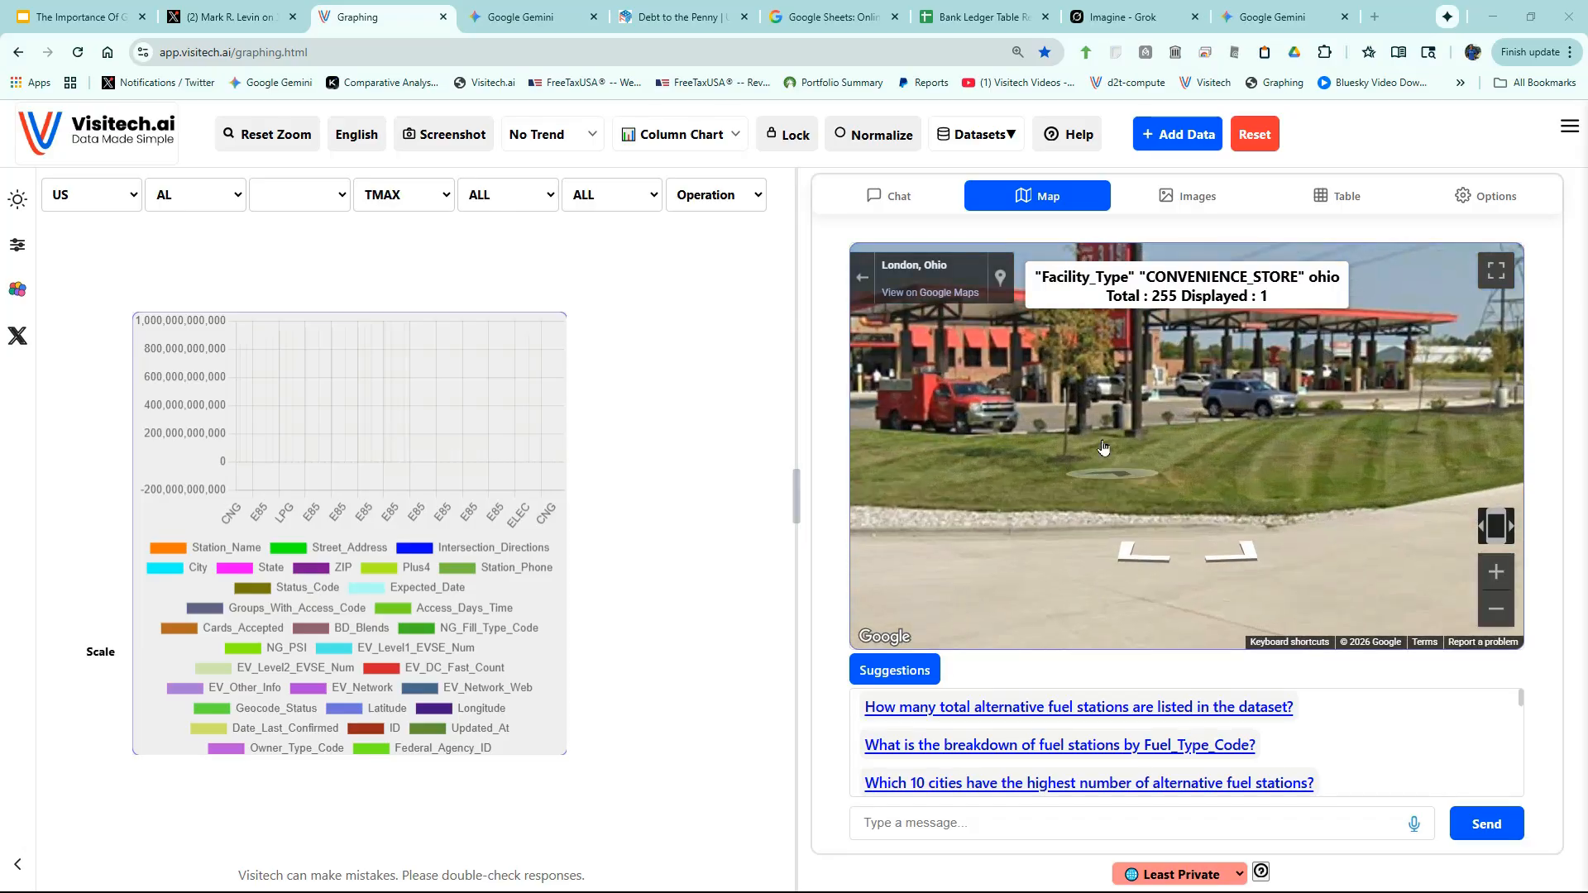
left_click_drag(1095, 478, 1192, 617)
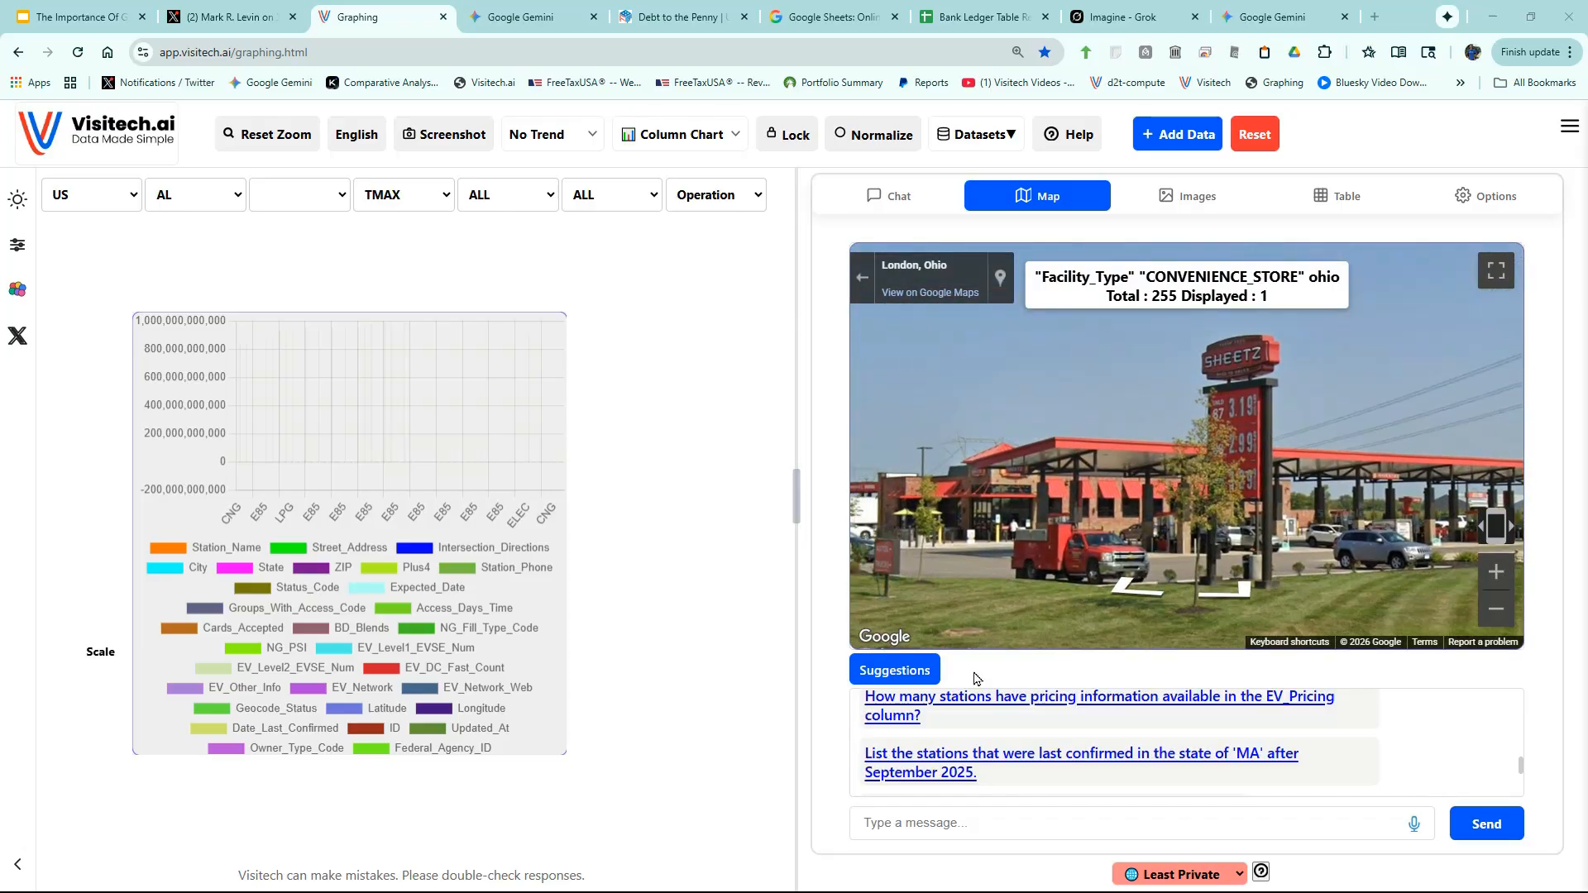
- Ask the suggested most-frequent-facility-types question, charting CONVENIENCE_STORE on top at 5,250
left_click(904, 674)
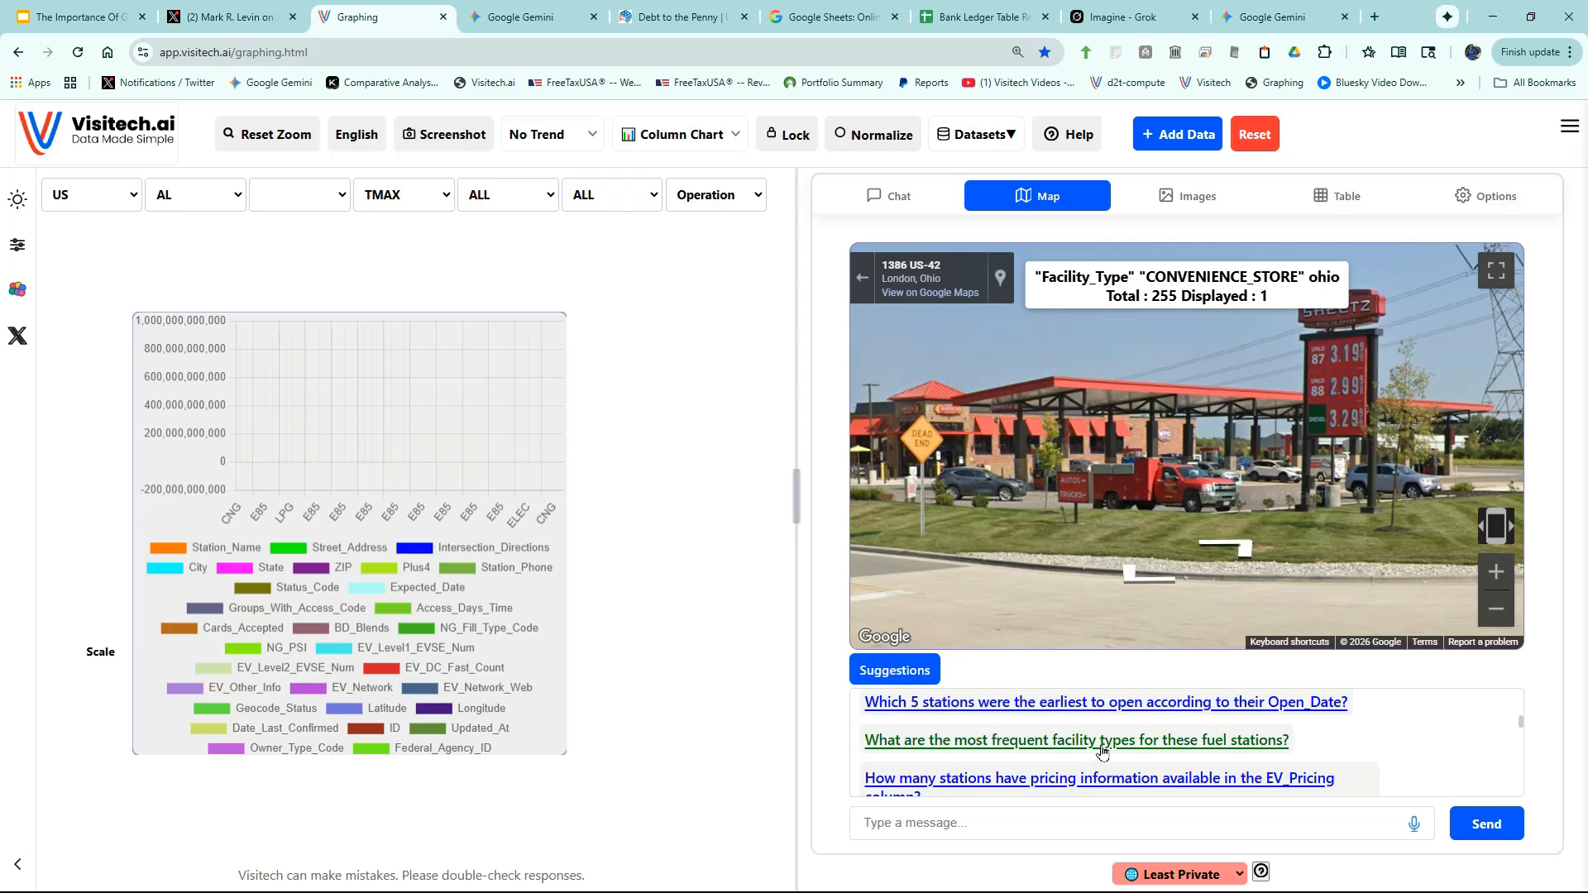
left_click(1102, 741)
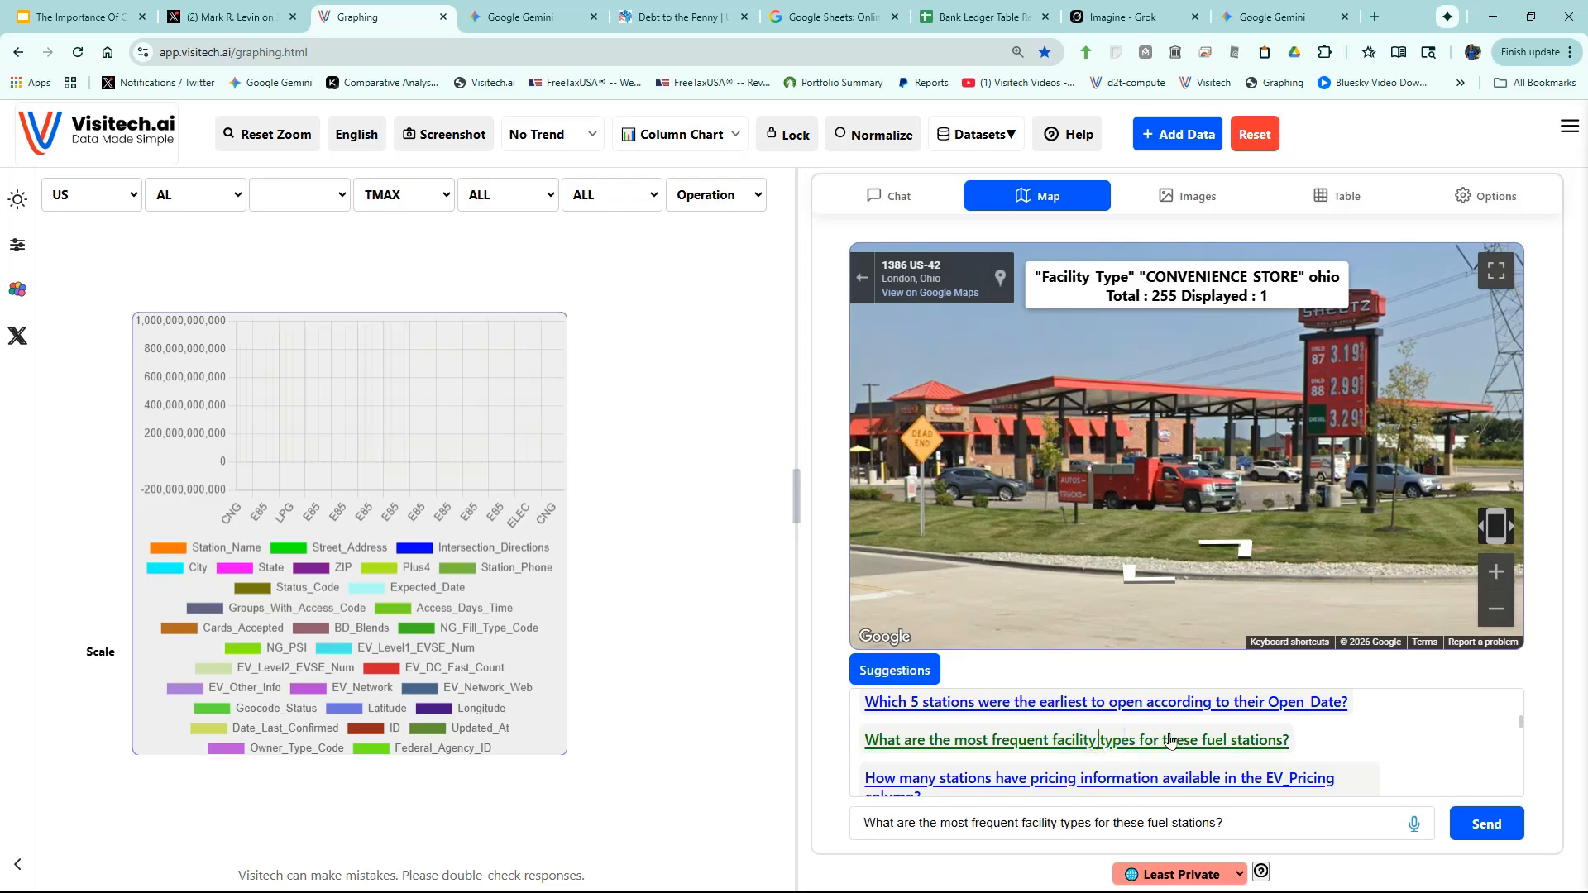
left_click(1482, 826)
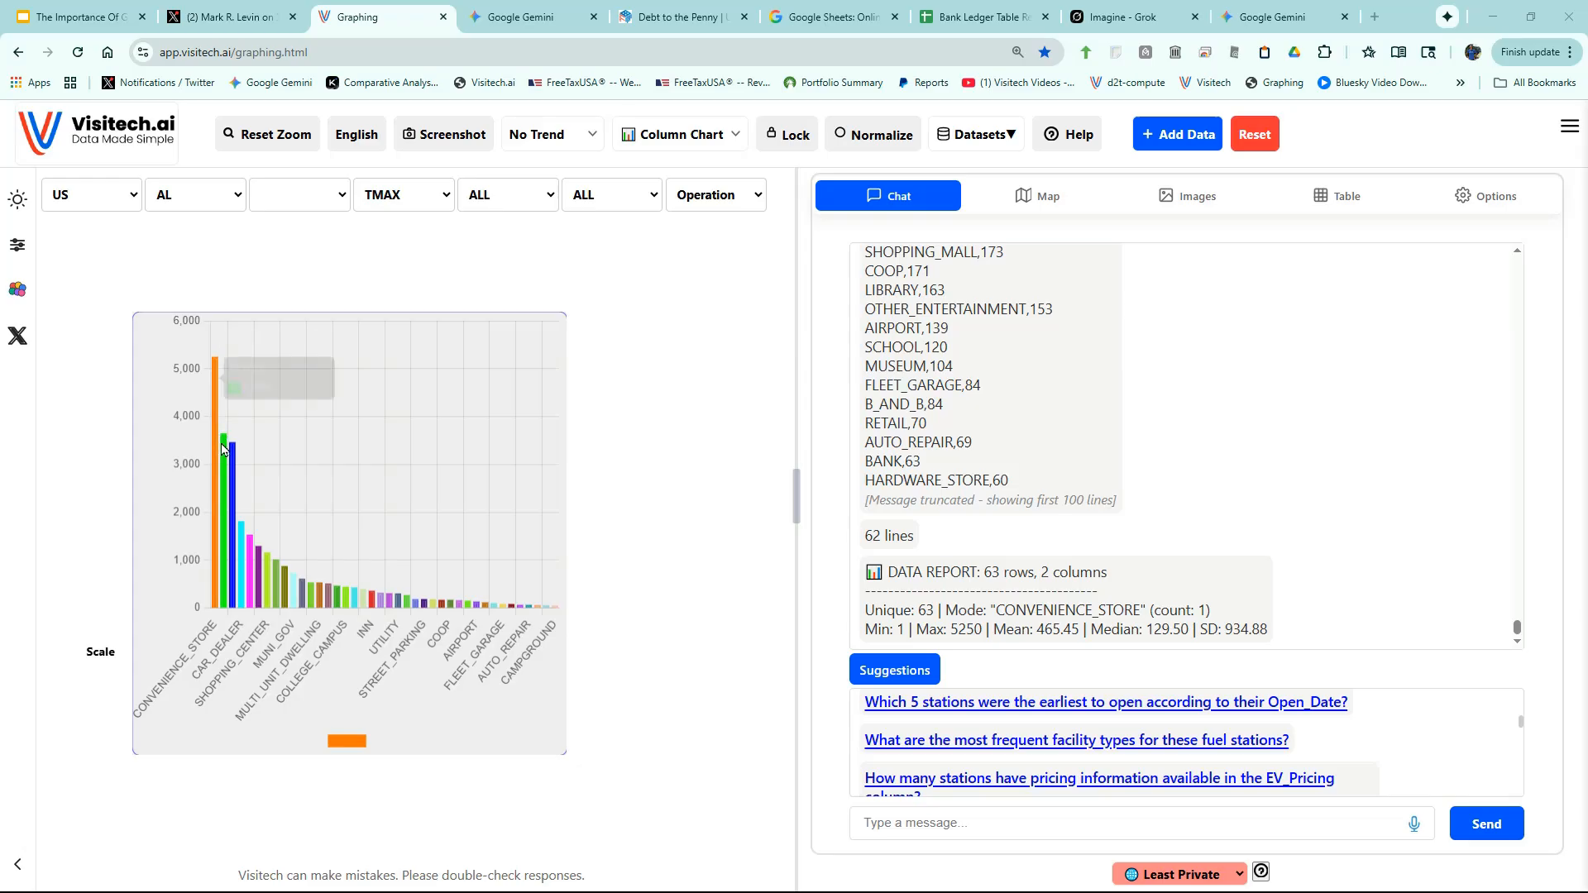
mouse_move(223, 451)
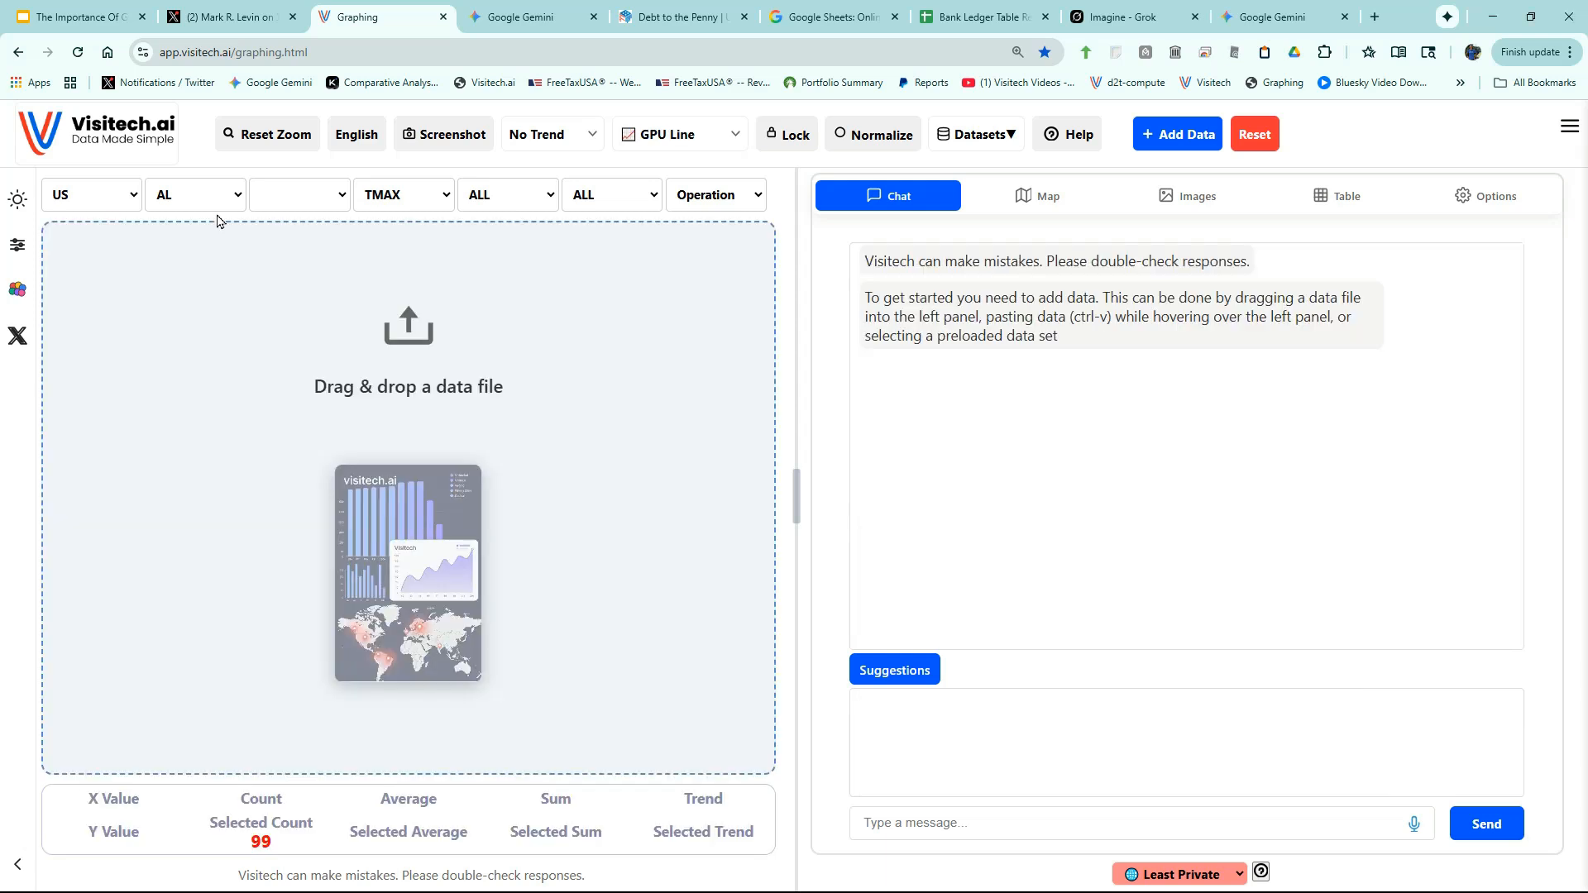
- Select state IN, zoom toward Bloomington, and load the BLOOMINGTON INDIANA UNIV station's TMAX readings
left_click(211, 200)
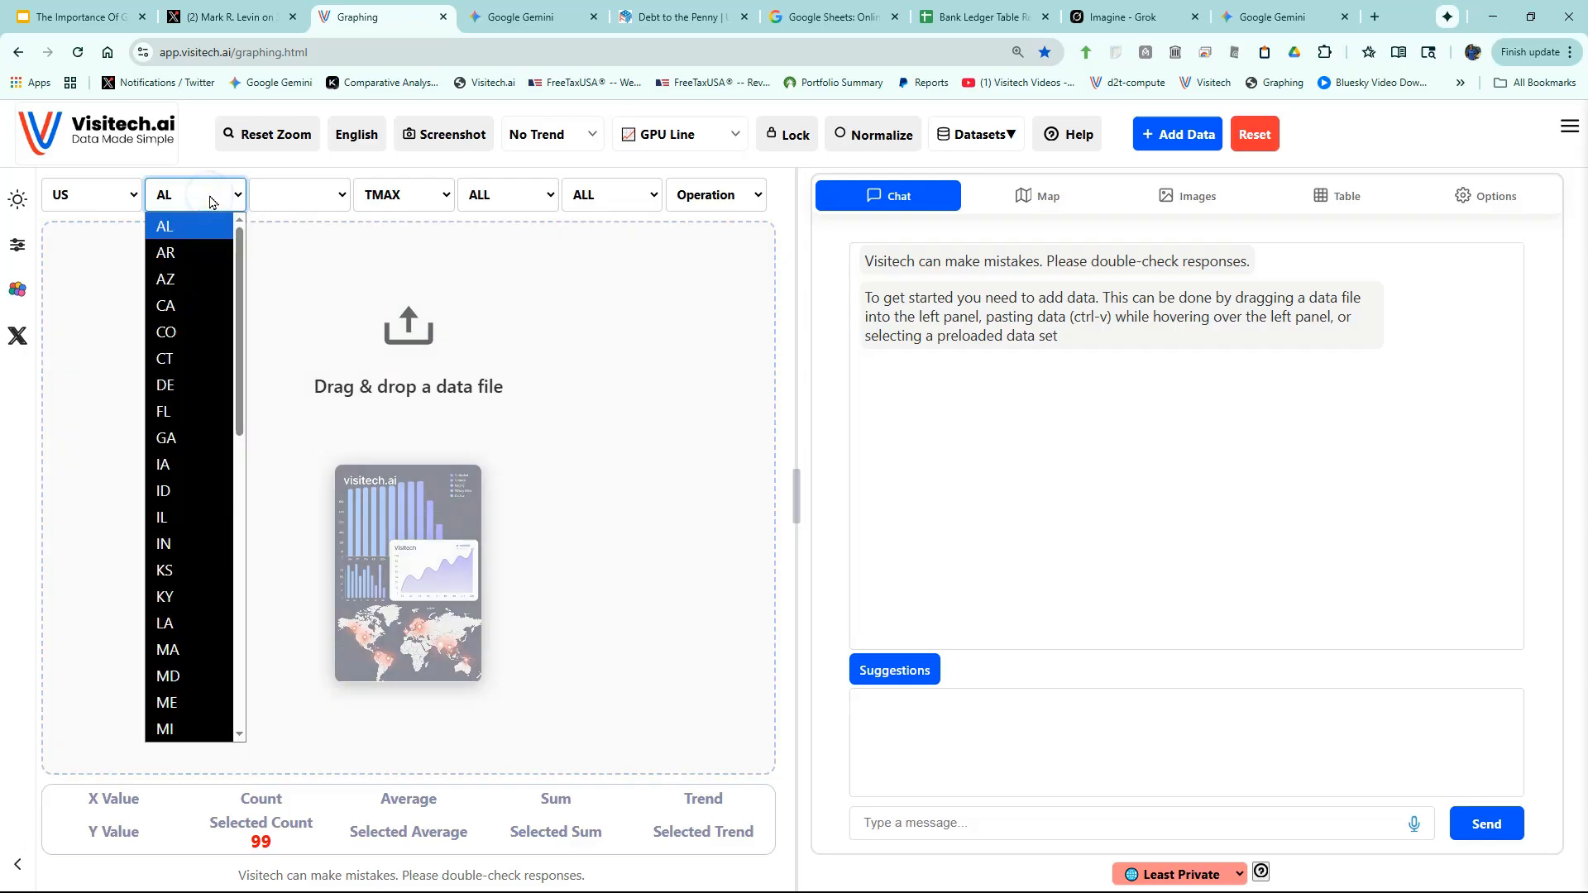
left_click(175, 544)
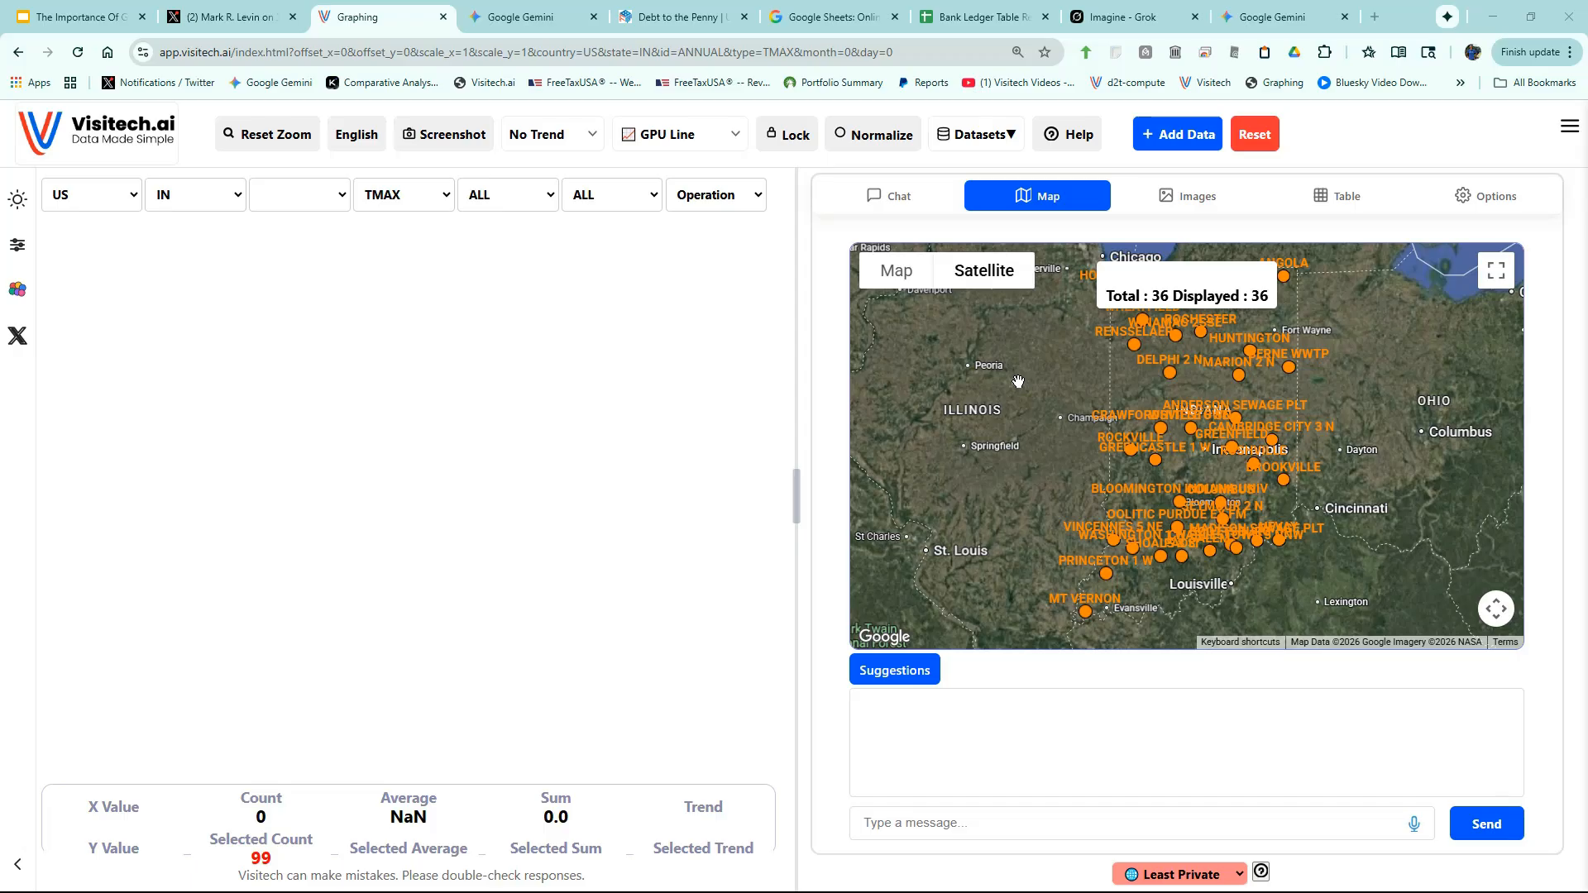
scroll(1168, 511, "up", 1)
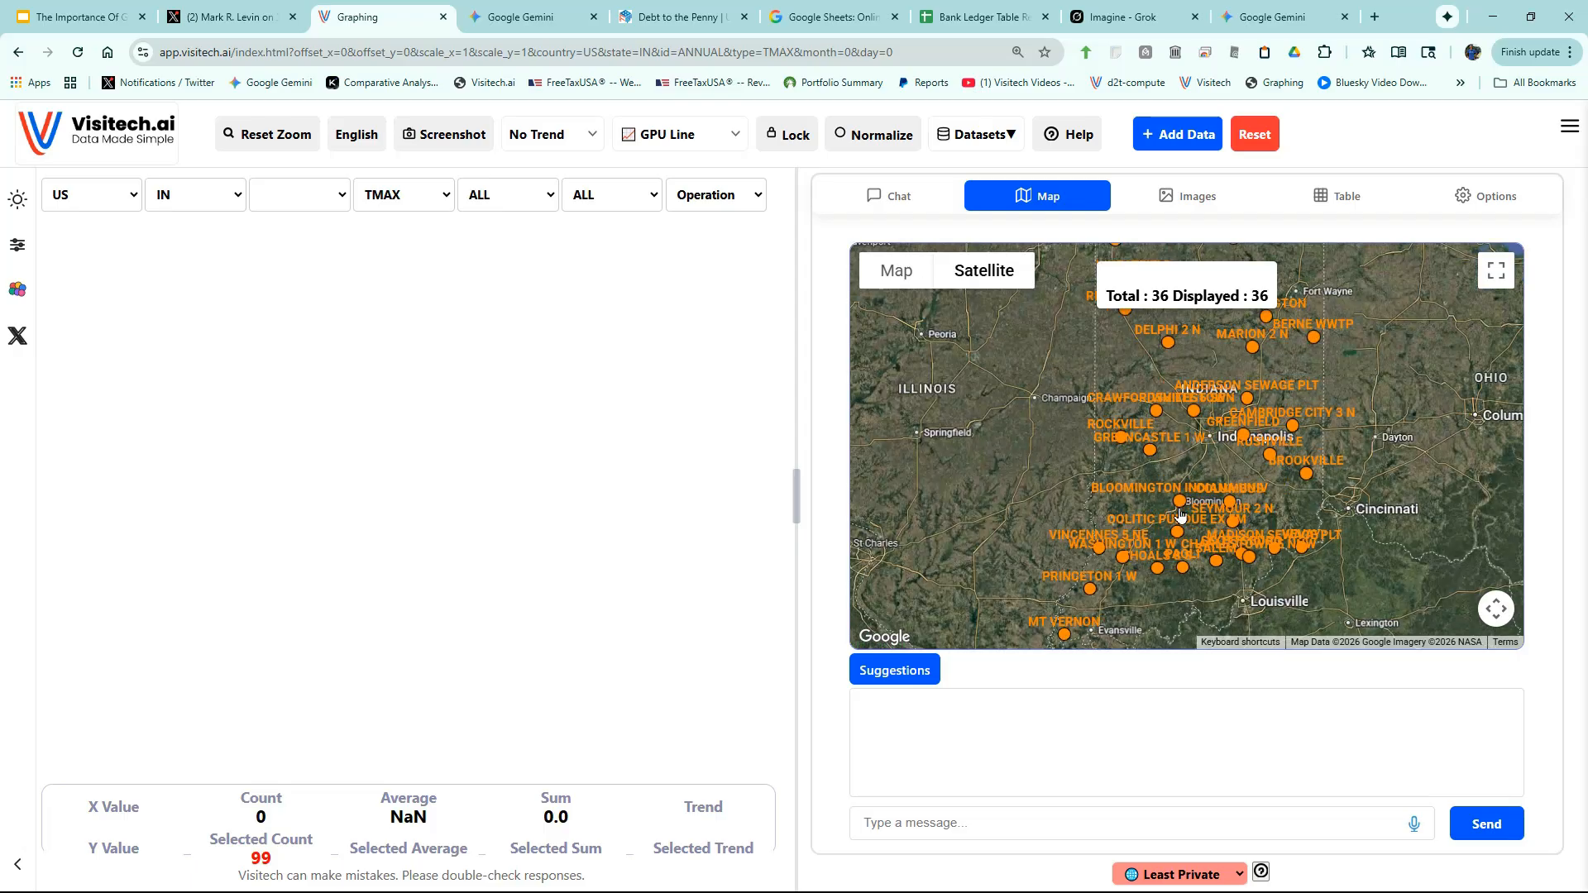
scroll(1168, 508, "up", 1)
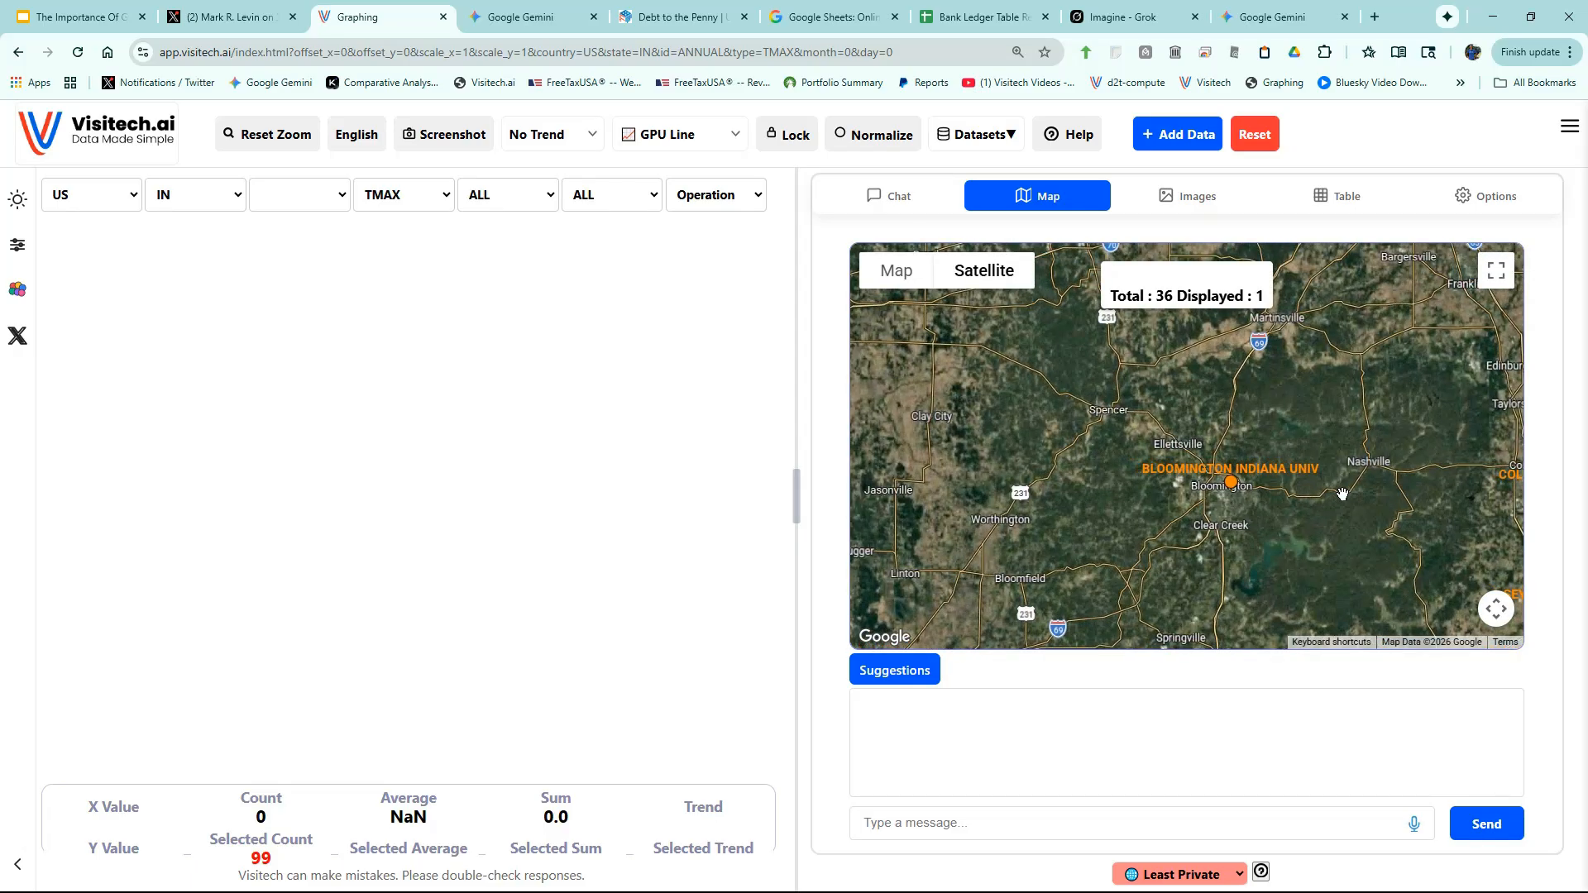
left_click(1231, 483)
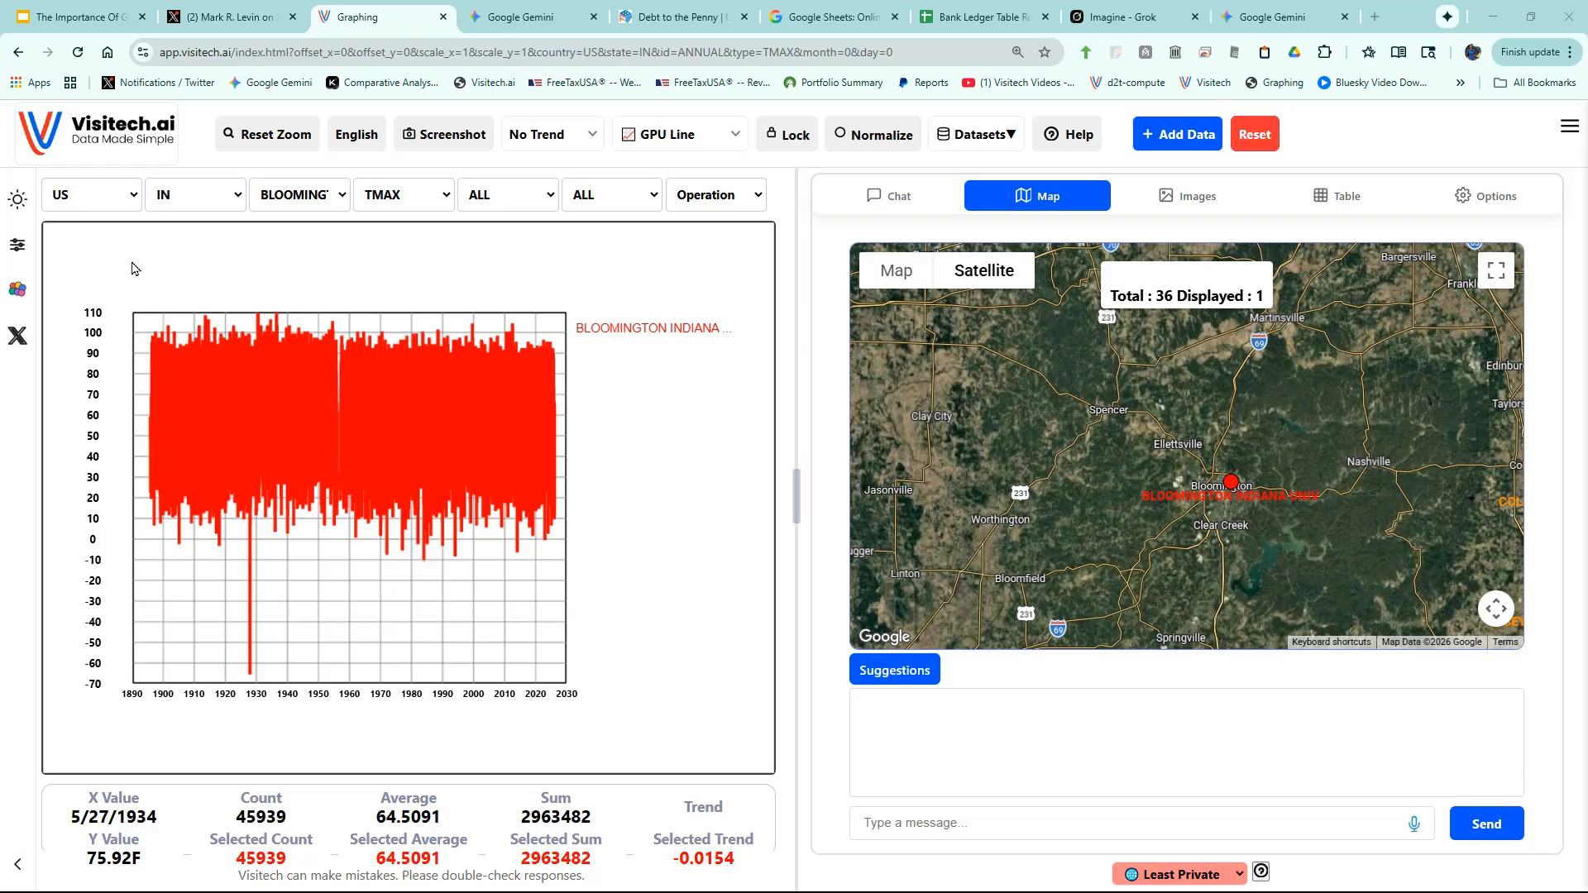
- Switch to the dark theme and chart average maximum temperature by month, peaking at 87.08 in July
left_click(18, 199)
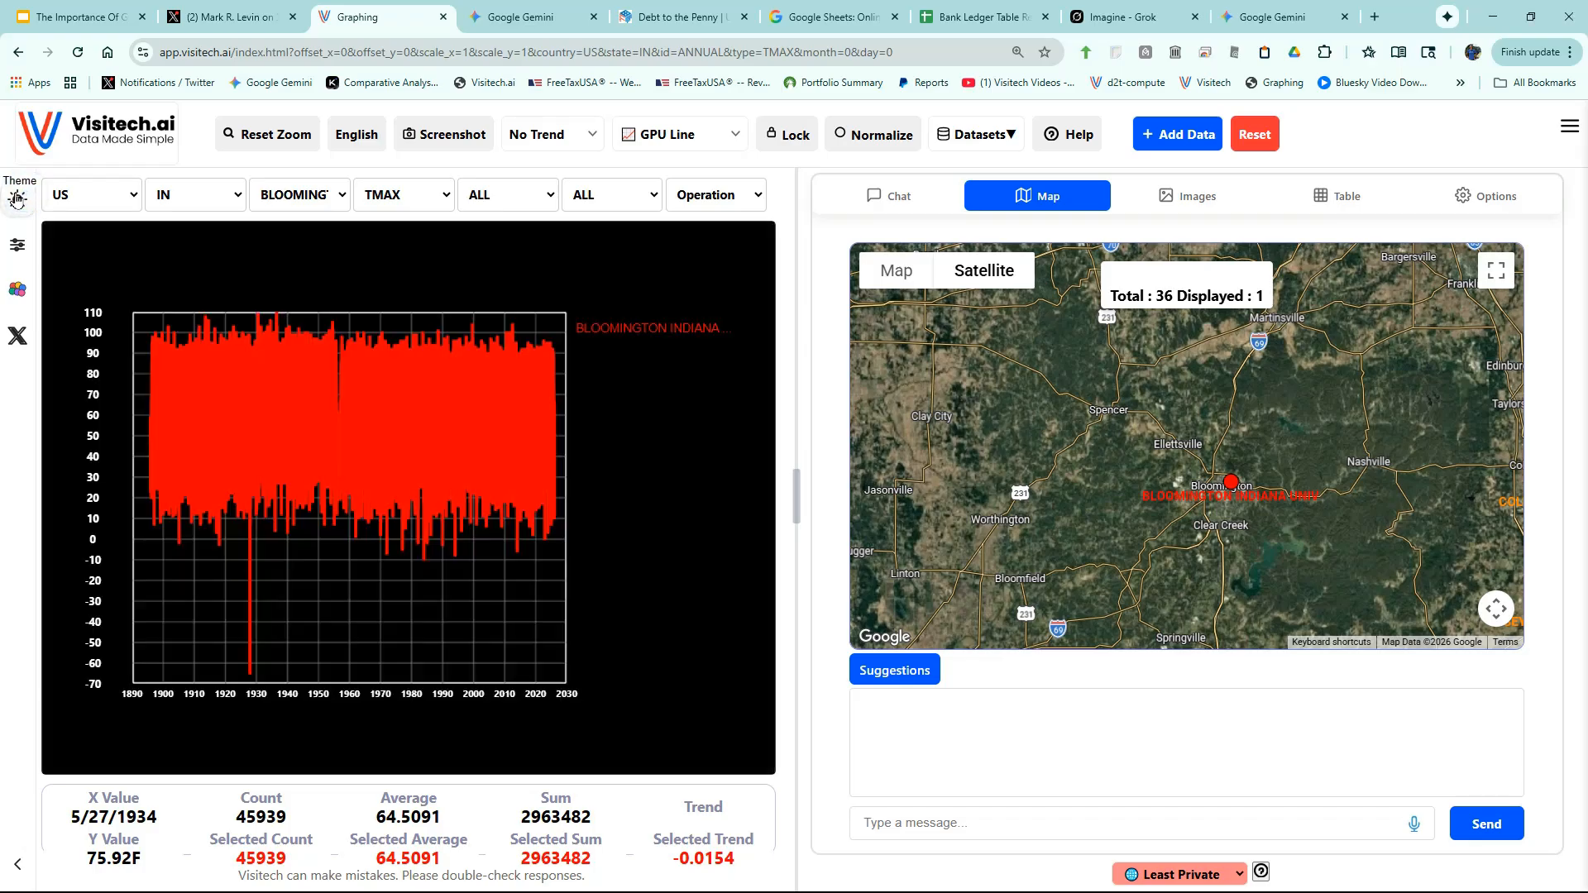
left_click(907, 678)
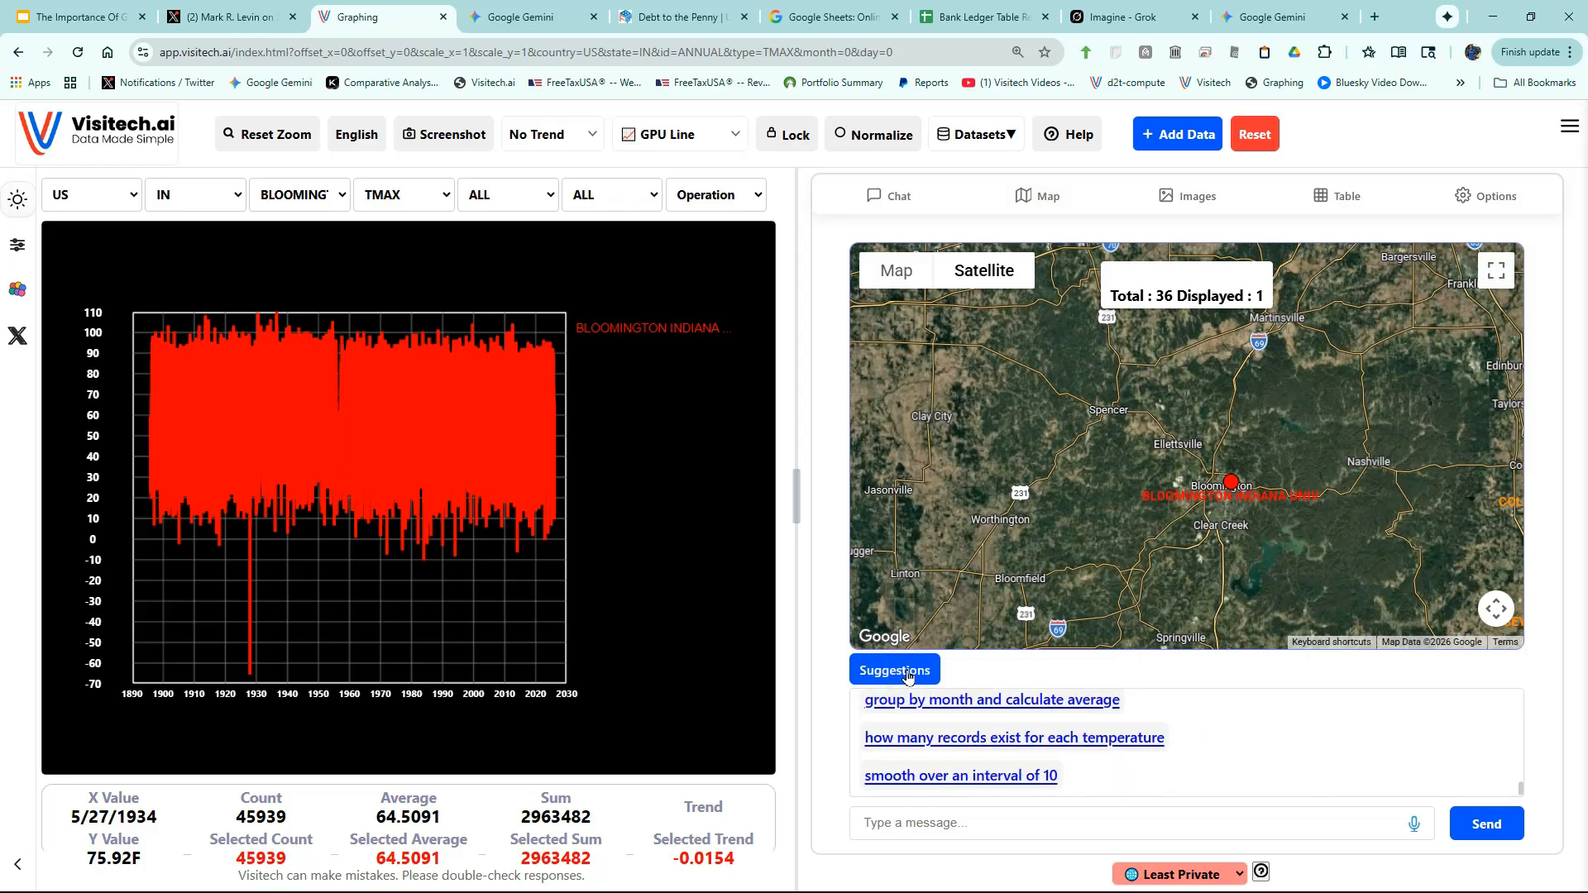
left_click(1023, 702)
left_click(1477, 824)
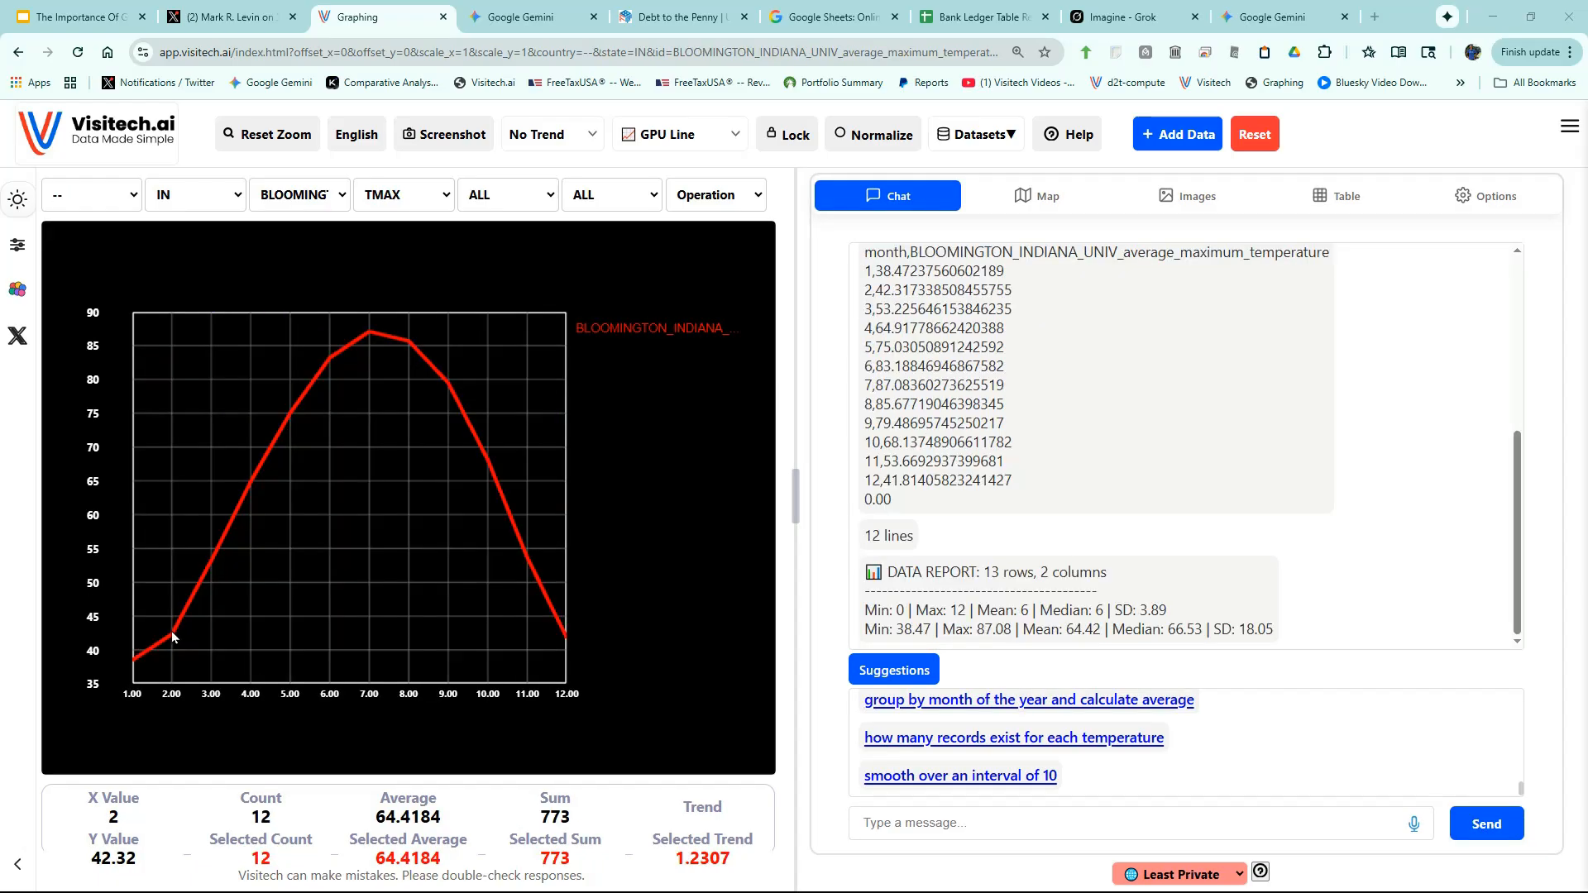
mouse_move(172, 638)
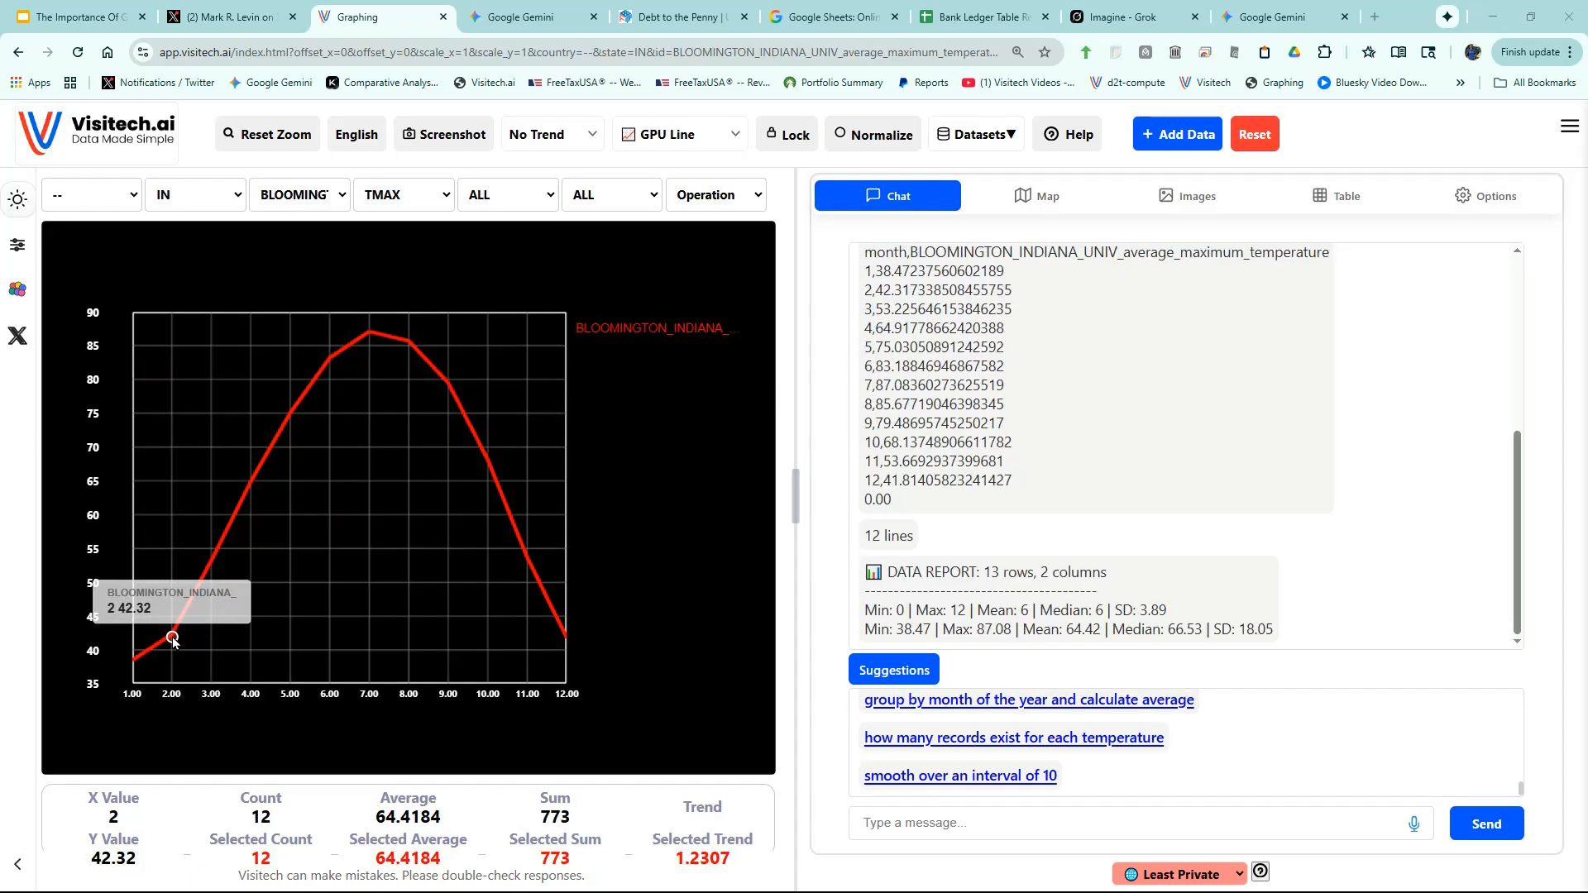
mouse_move(371, 338)
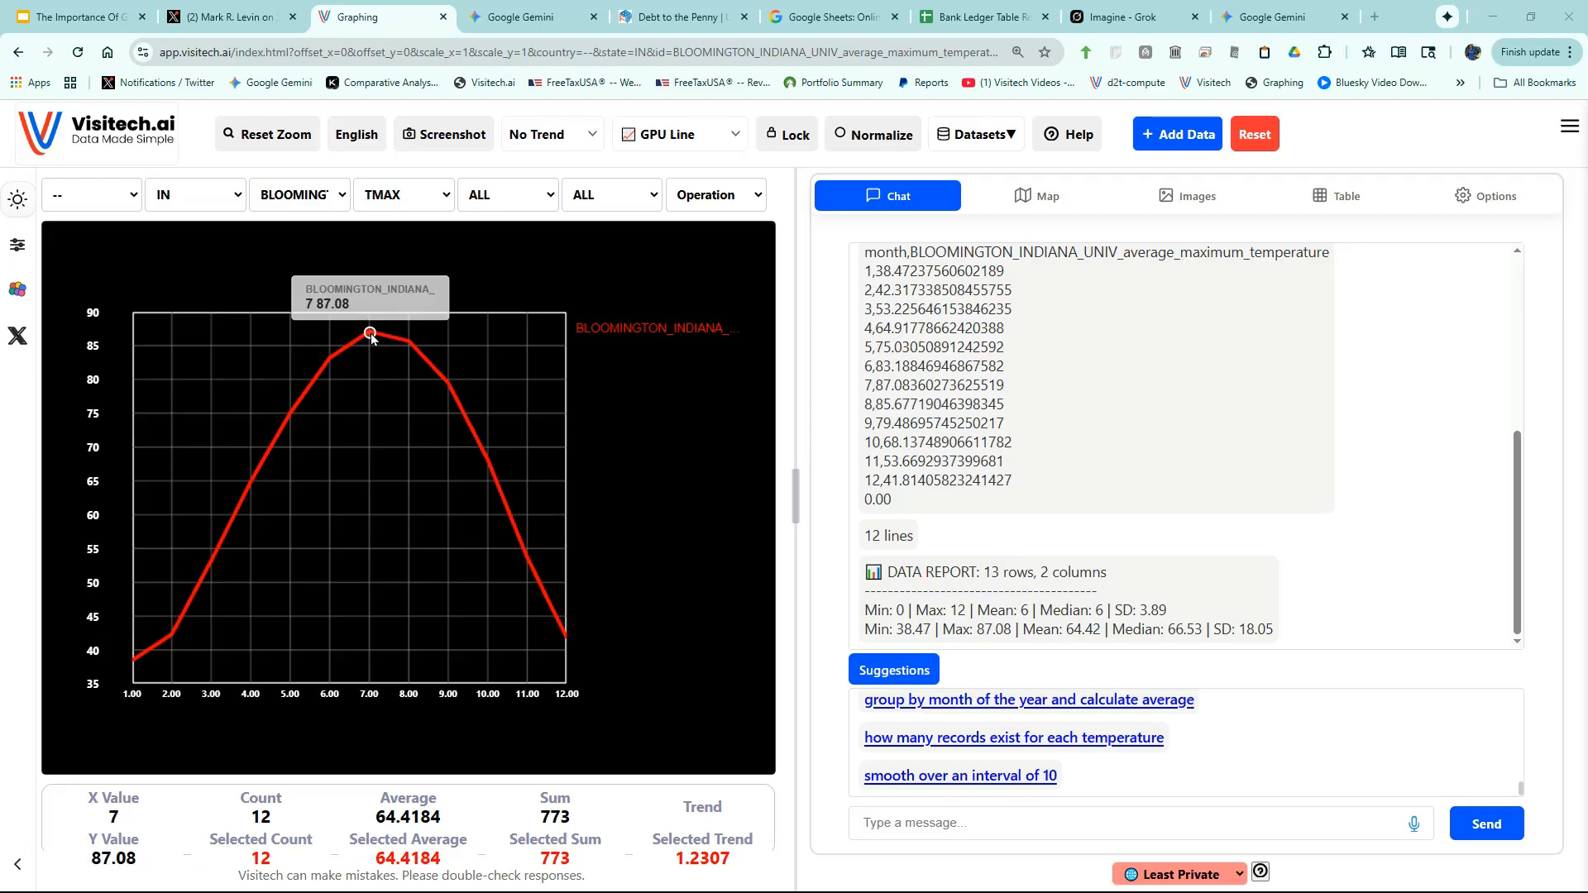
- Request the day-of-year percent probability of highs at or above 60, 70, 80 and 90
left_click(1234, 780)
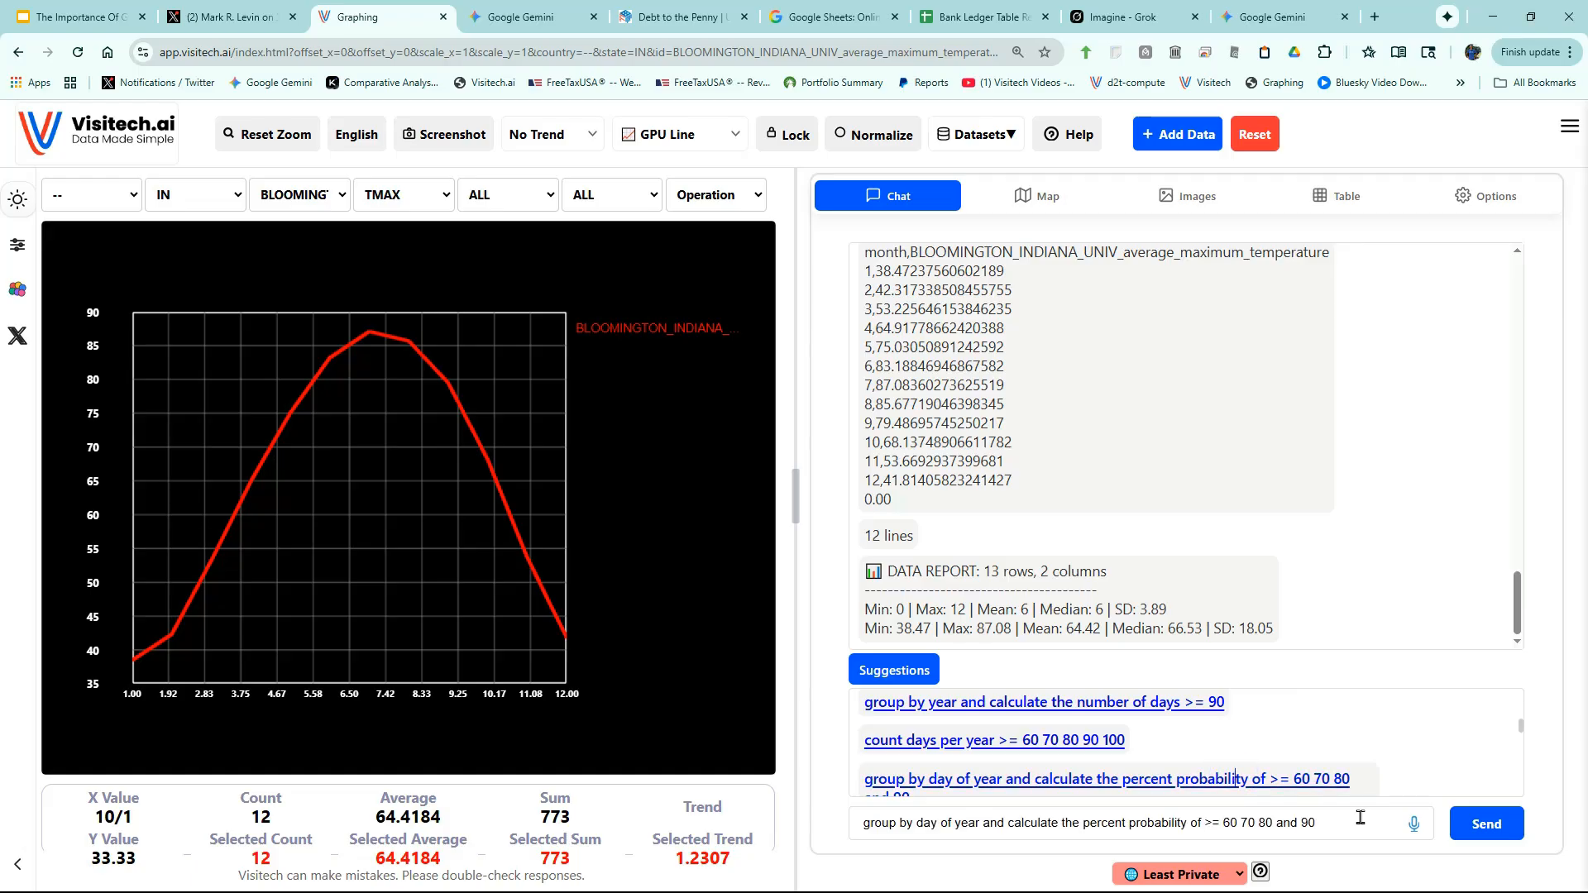
left_click(1483, 833)
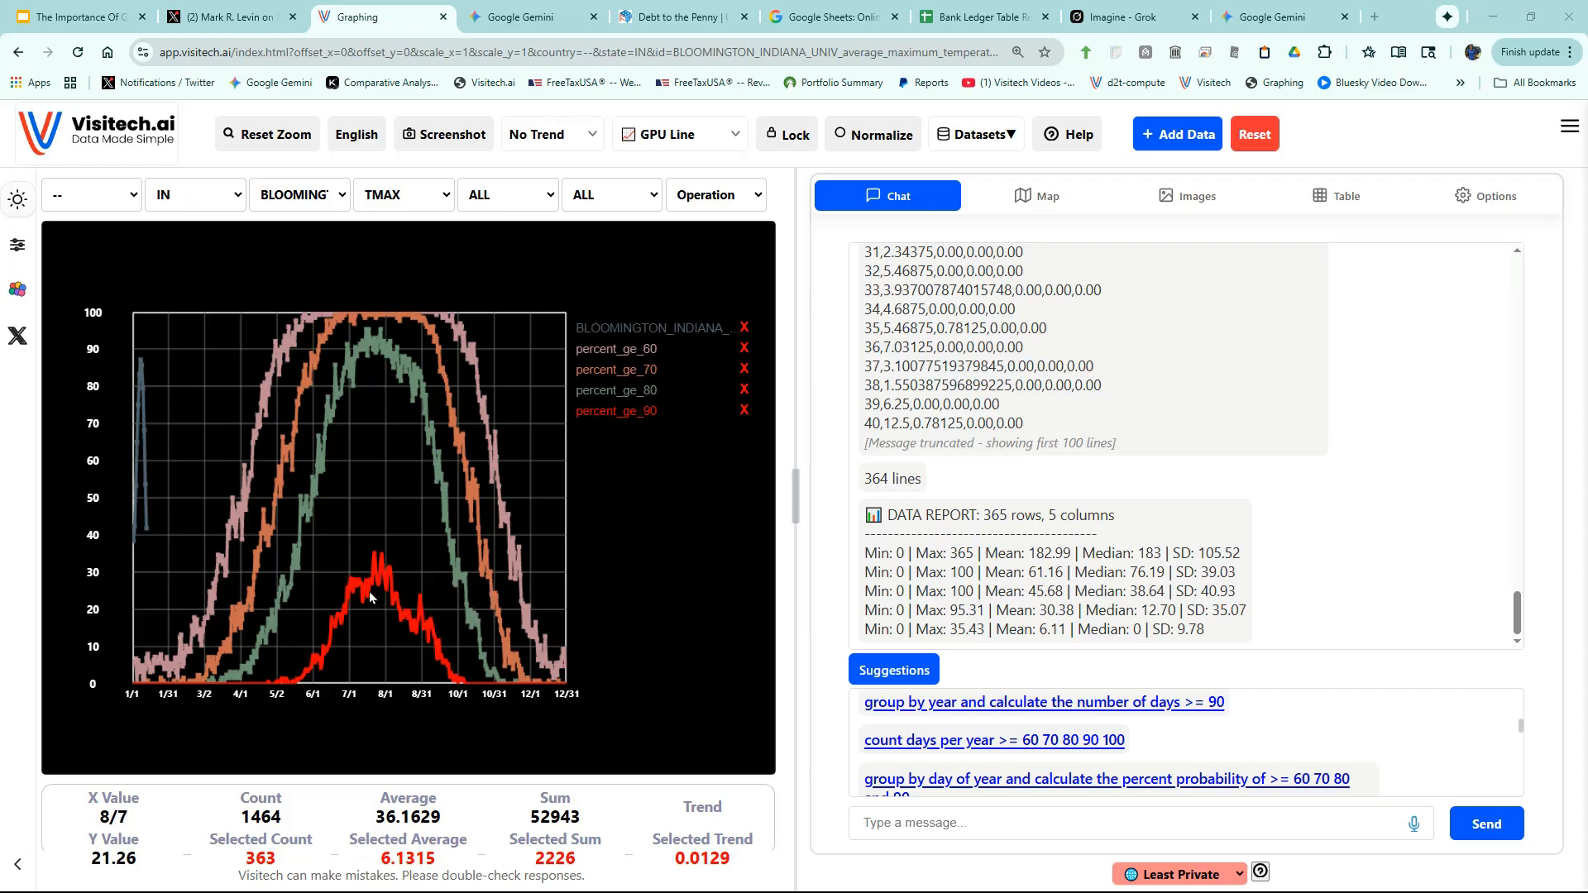
mouse_move(344, 590)
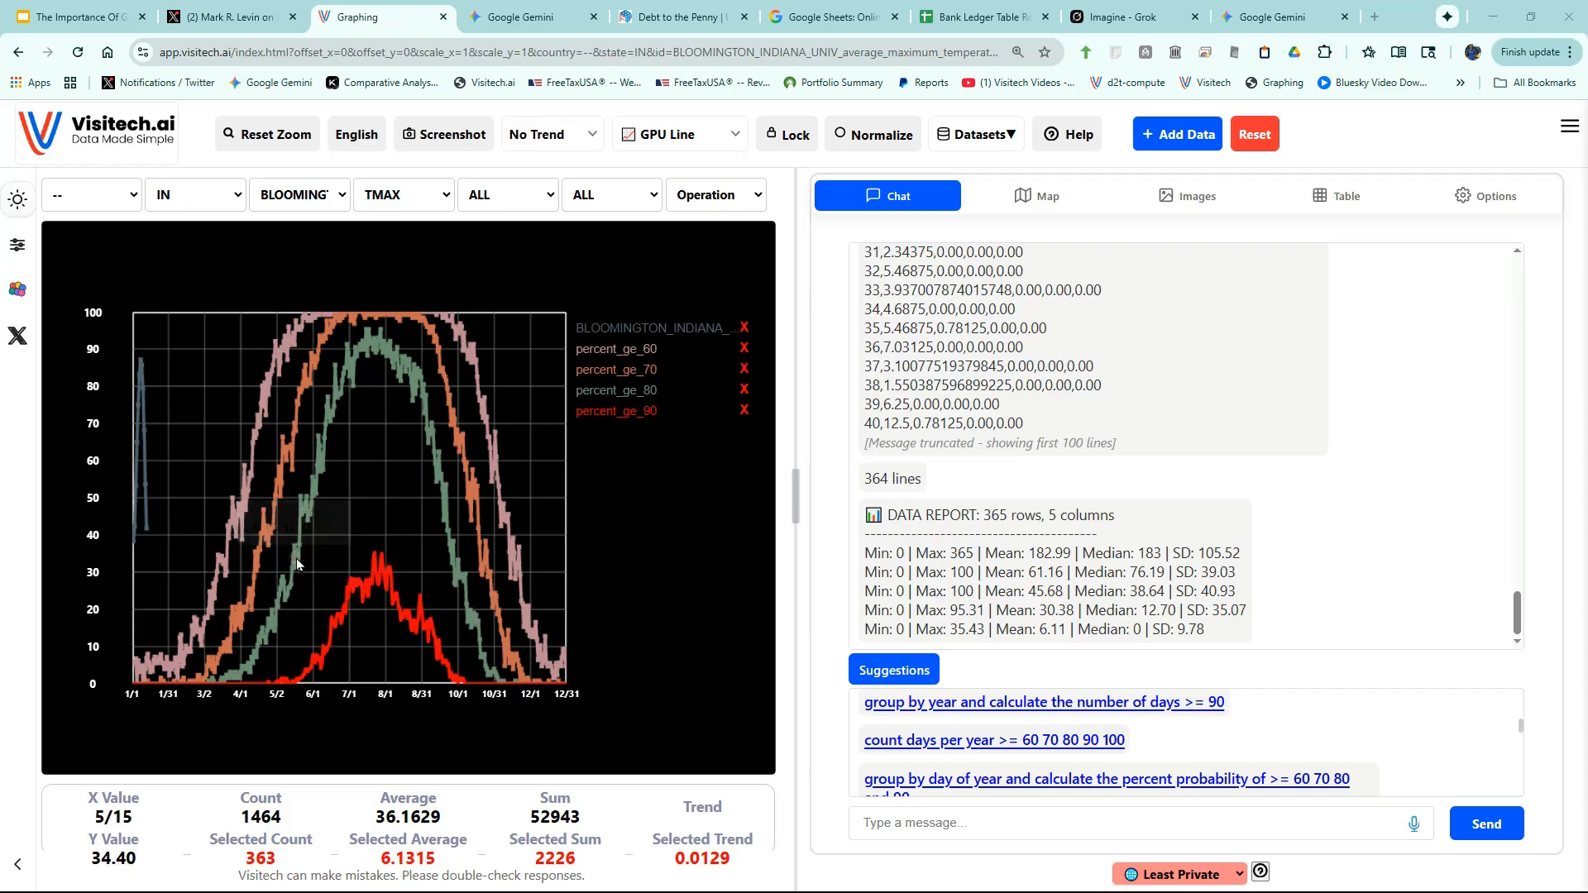
mouse_move(269, 535)
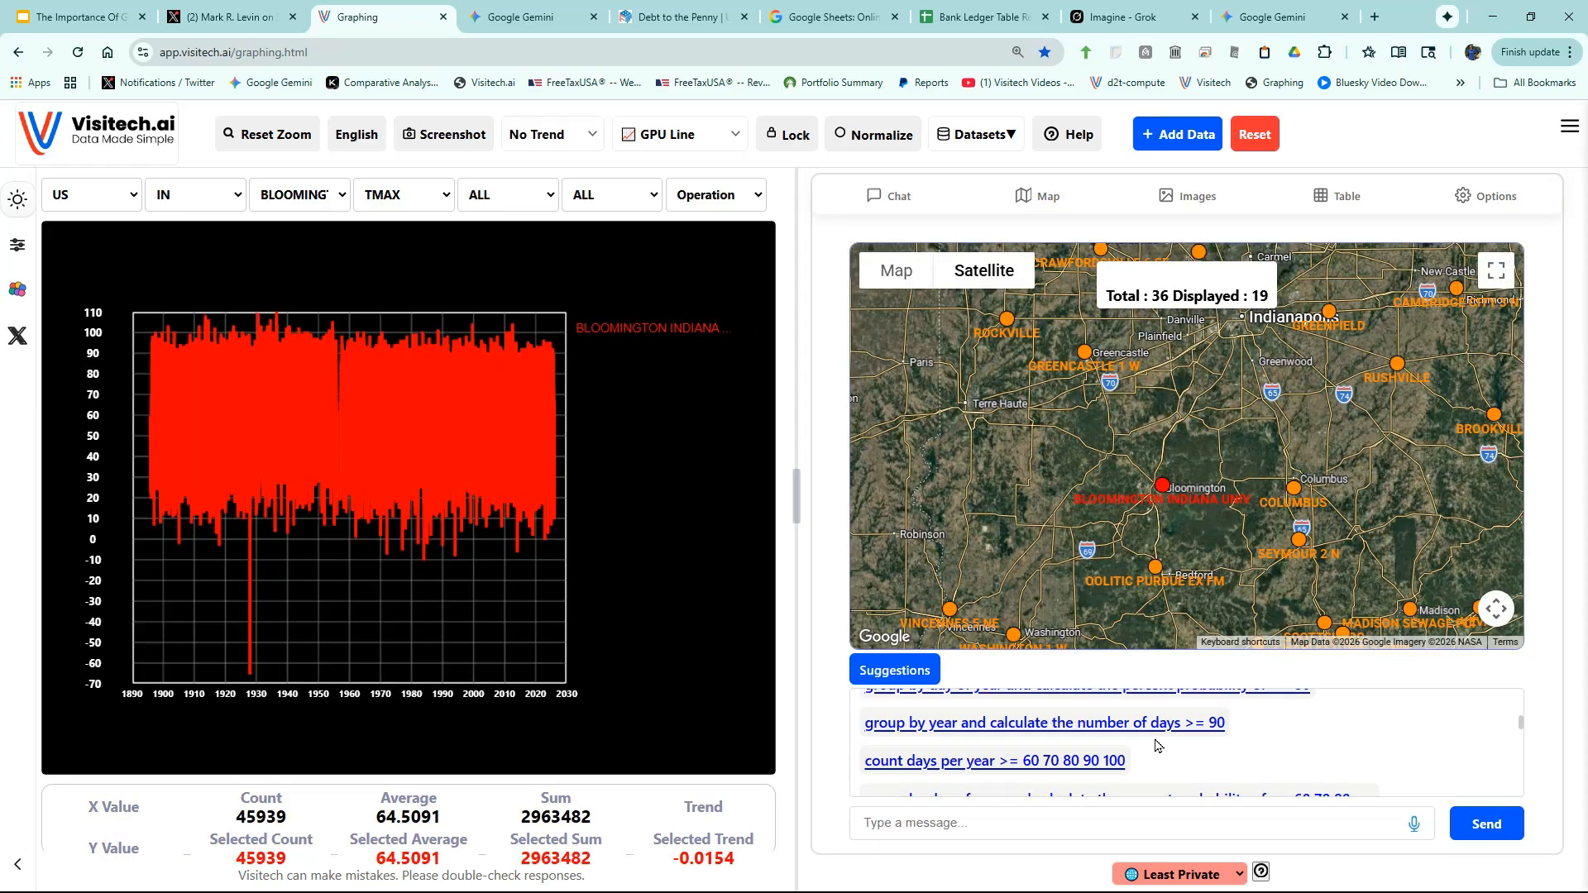
- Request the yearly count of days at or above 90, peaking at 70 days in 1913
left_click(1134, 724)
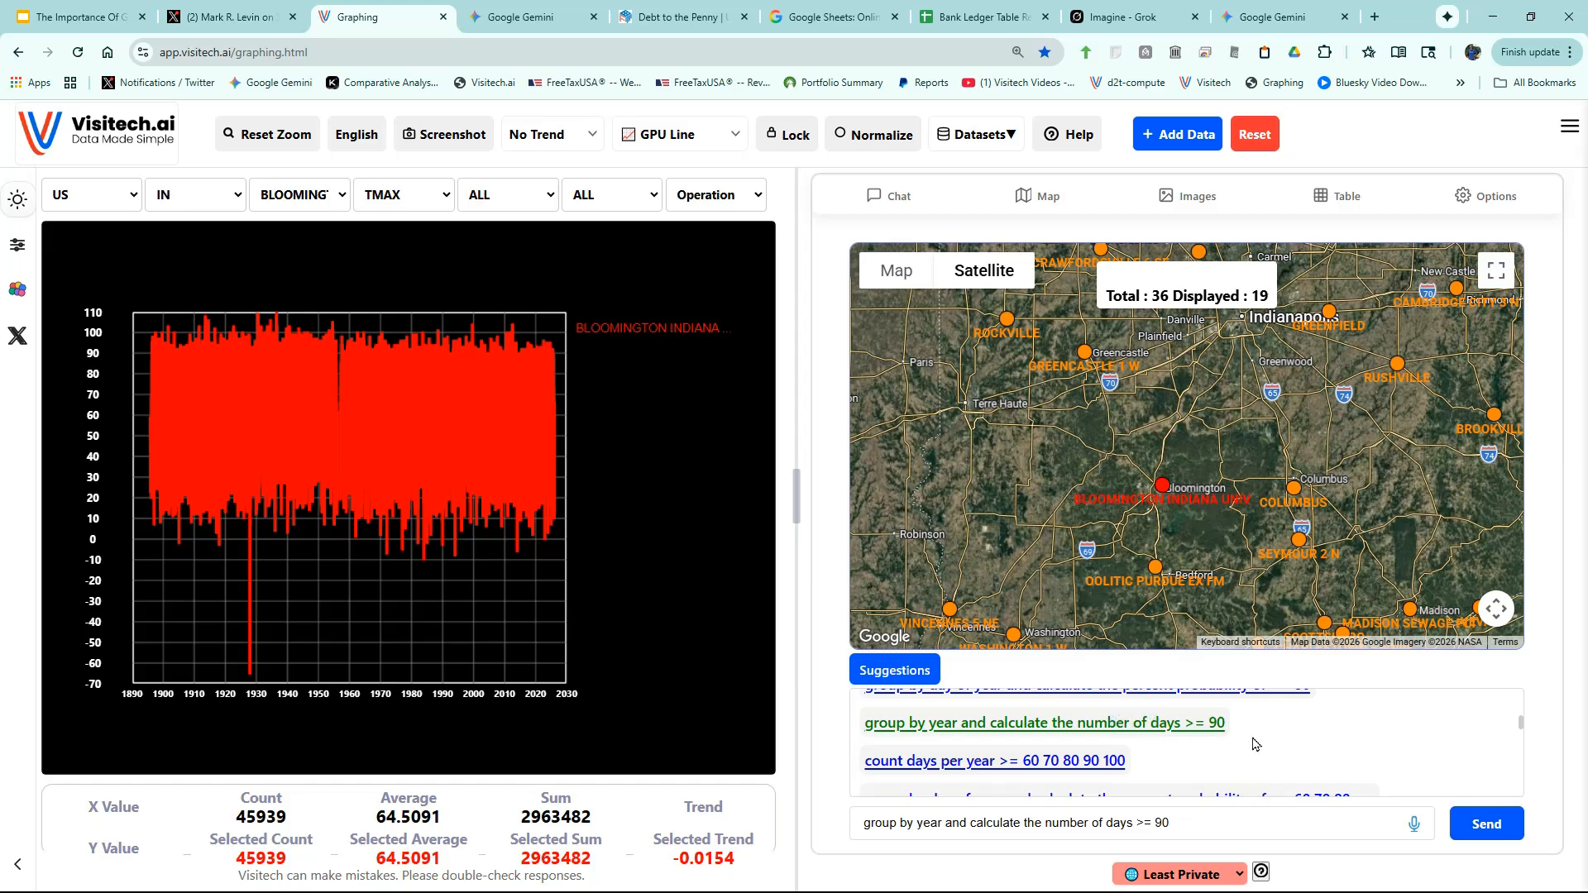
left_click(1488, 825)
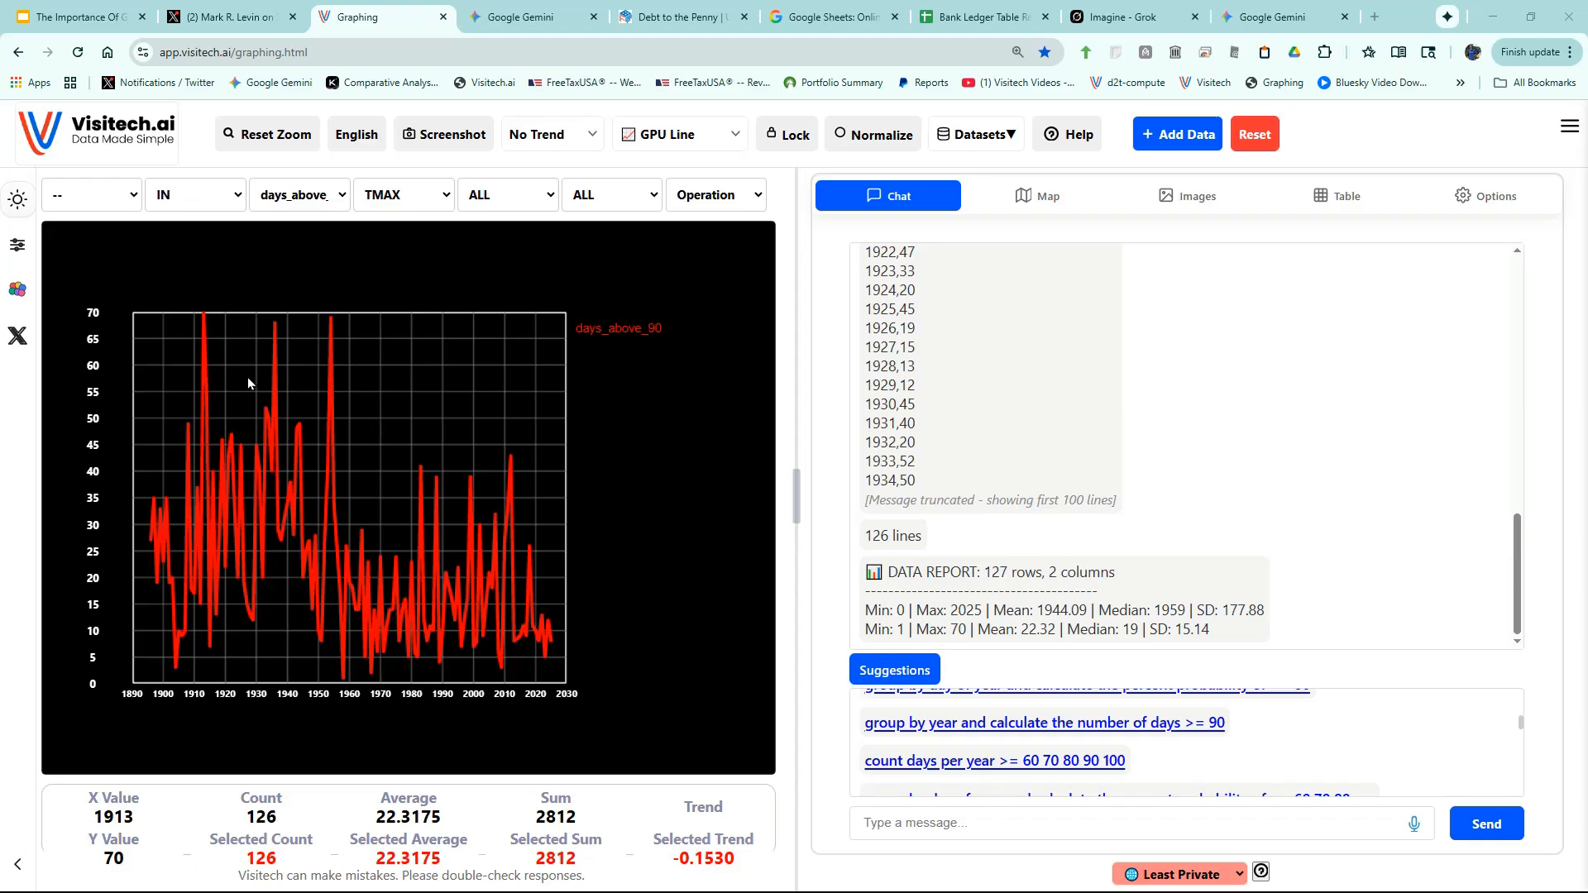
mouse_move(204, 317)
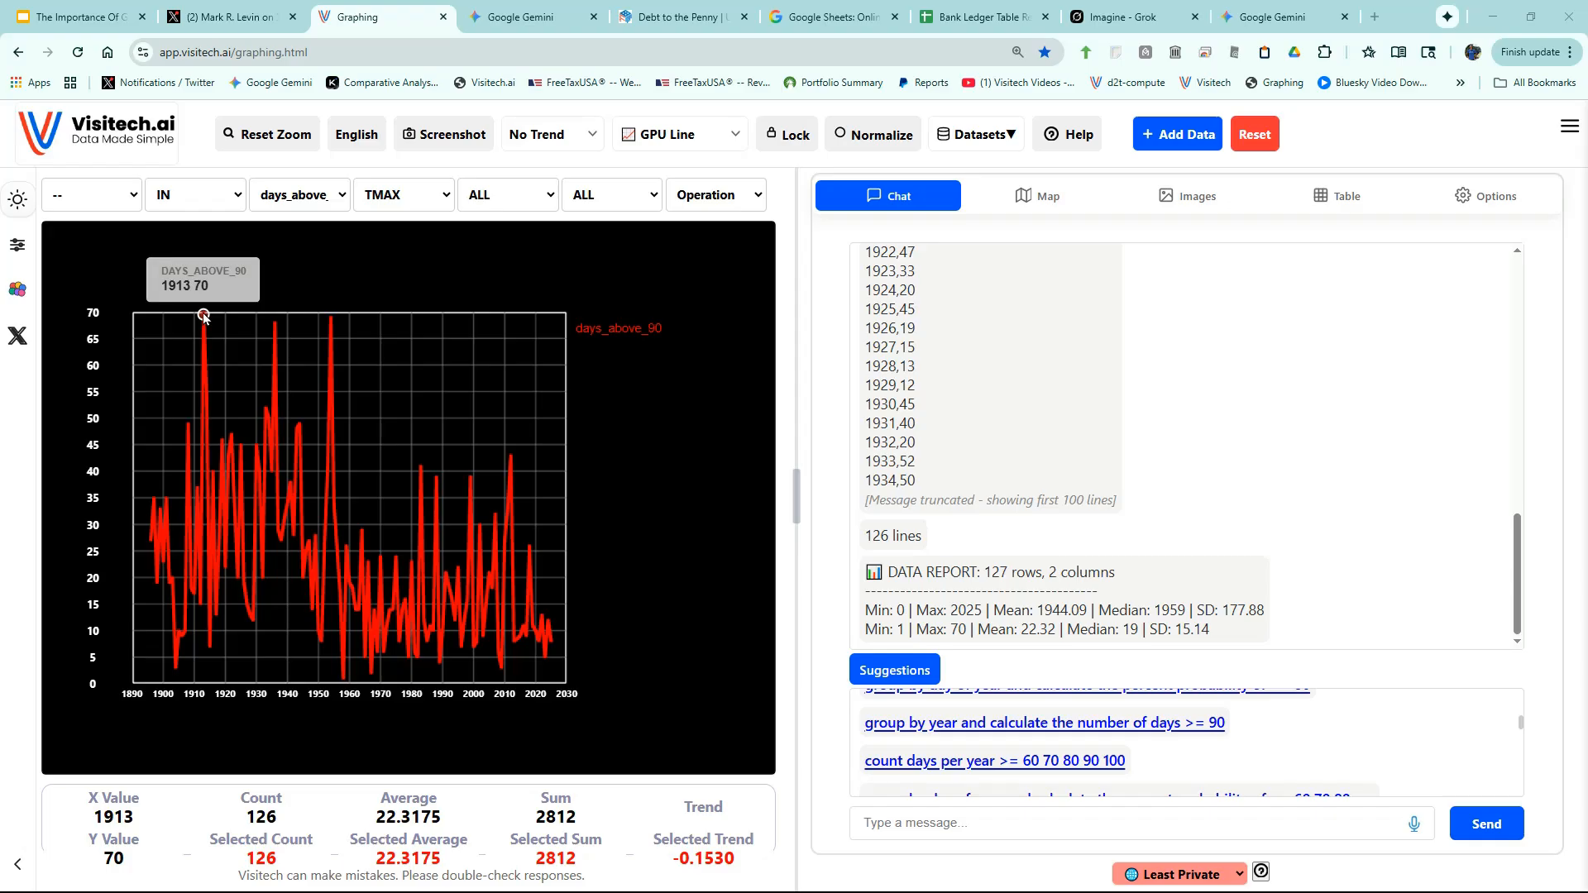
mouse_move(553, 648)
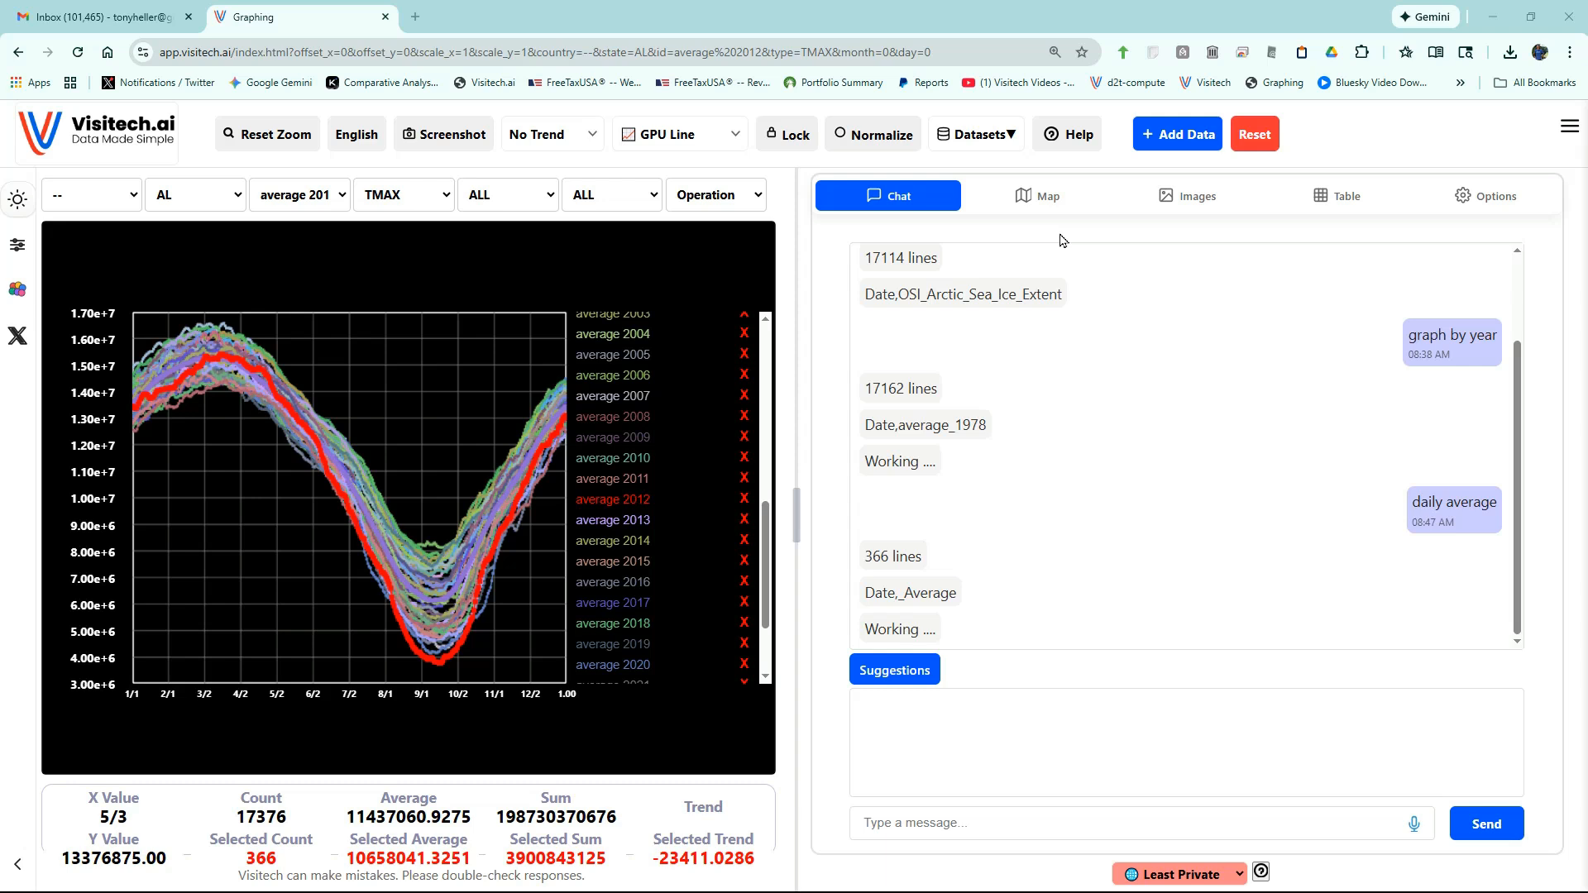
- Load the NM Oil & Gas dataset from the Energy > Oil And Gas datasets as a well map
left_click(981, 139)
left_click(577, 422)
left_click(603, 497)
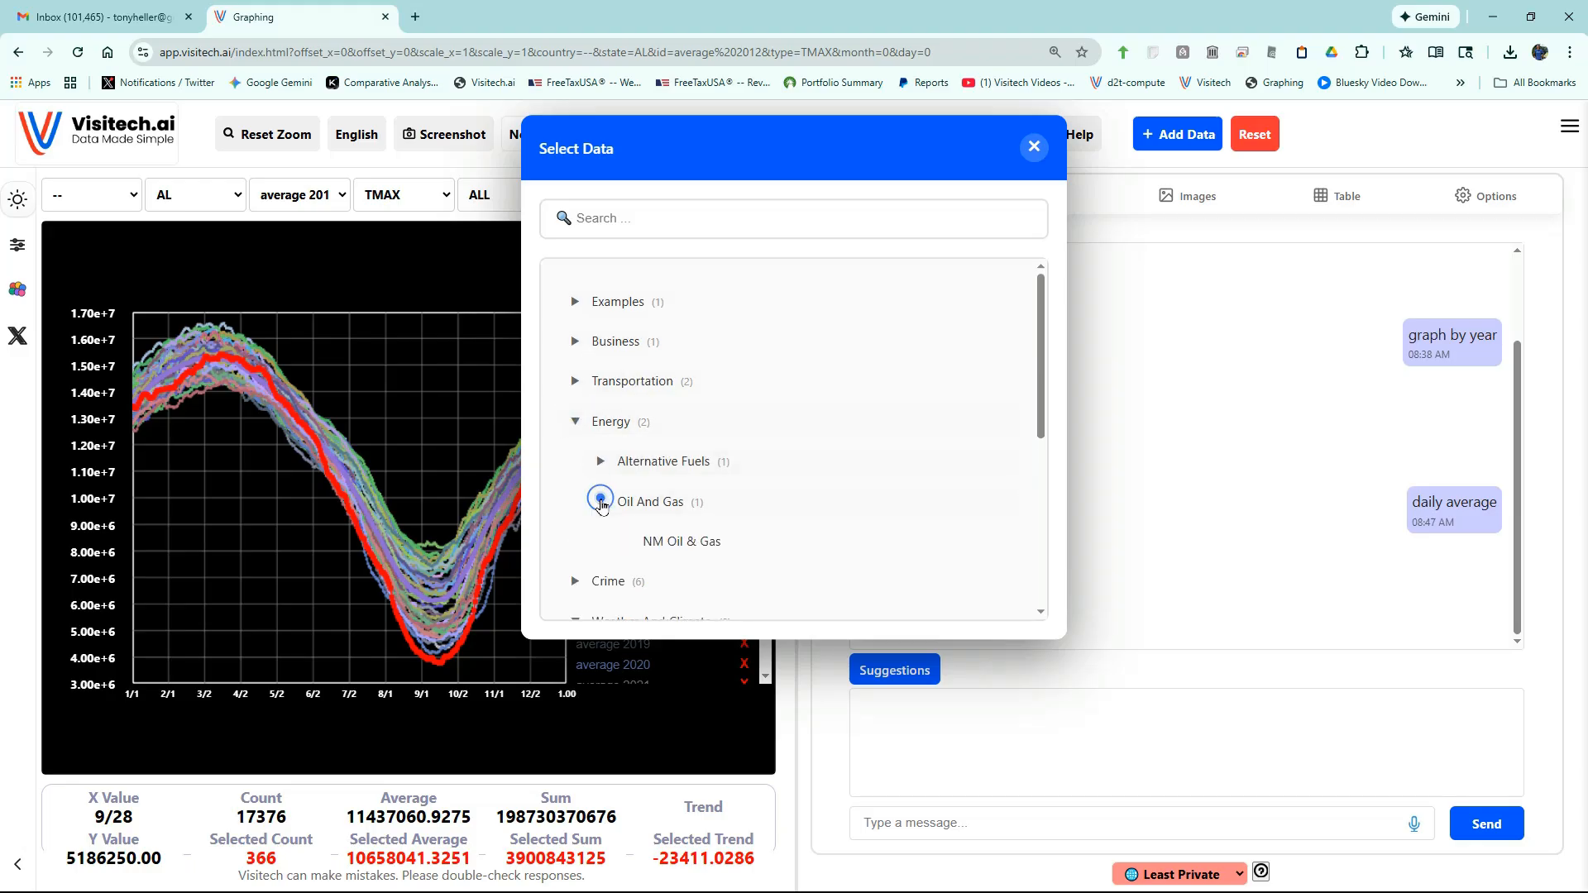
left_click(650, 542)
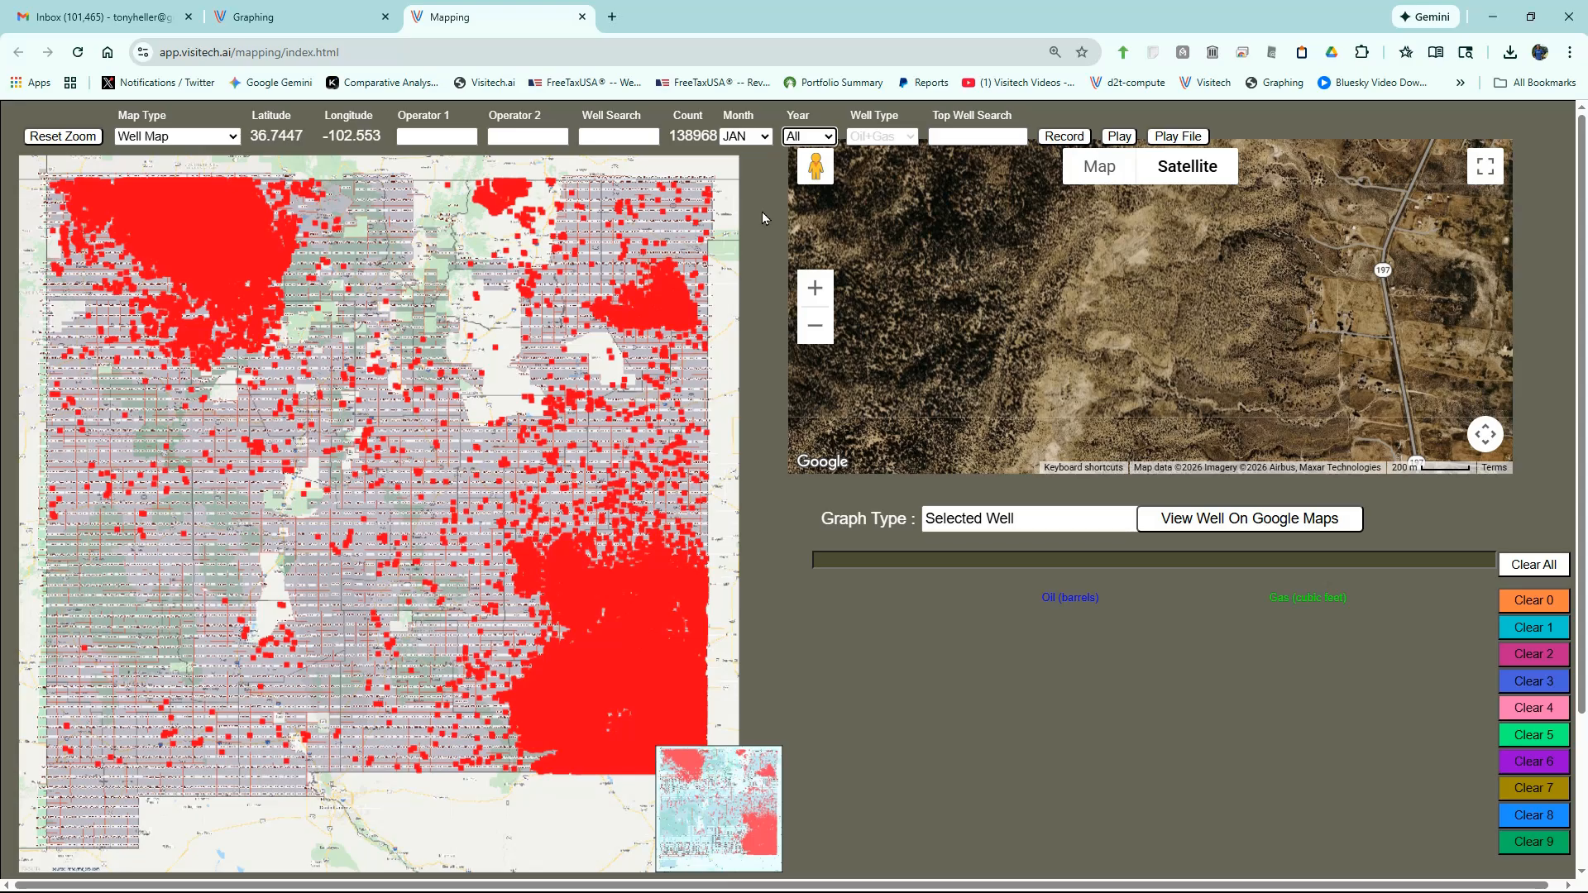
- Limit the well map to 2025 and the top 100 wells
left_click(807, 138)
left_click(813, 182)
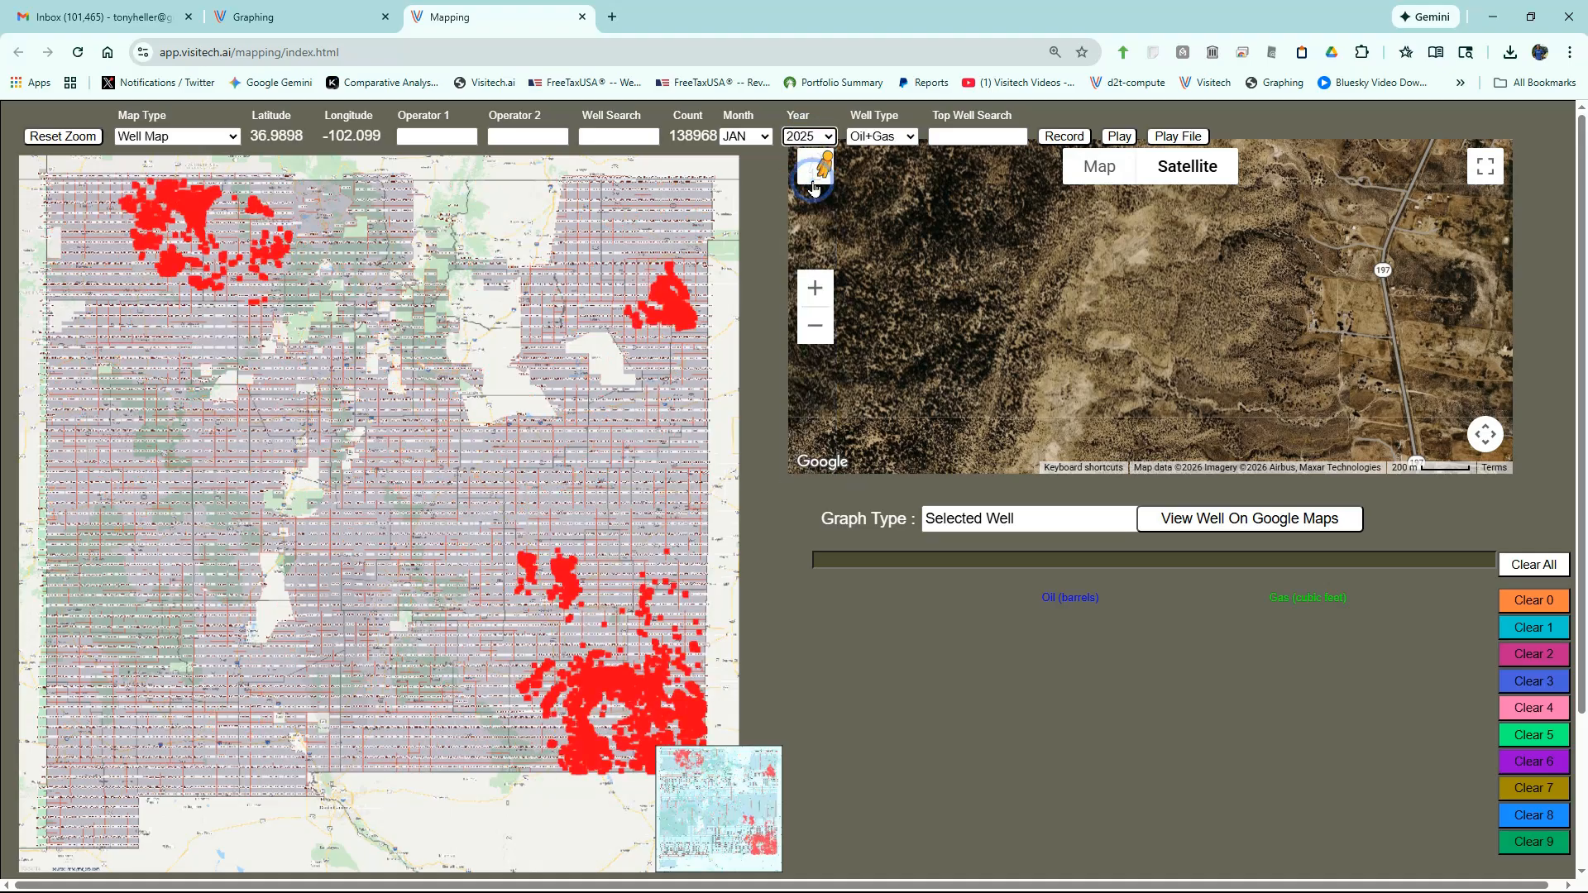
left_click(979, 138)
type("100")
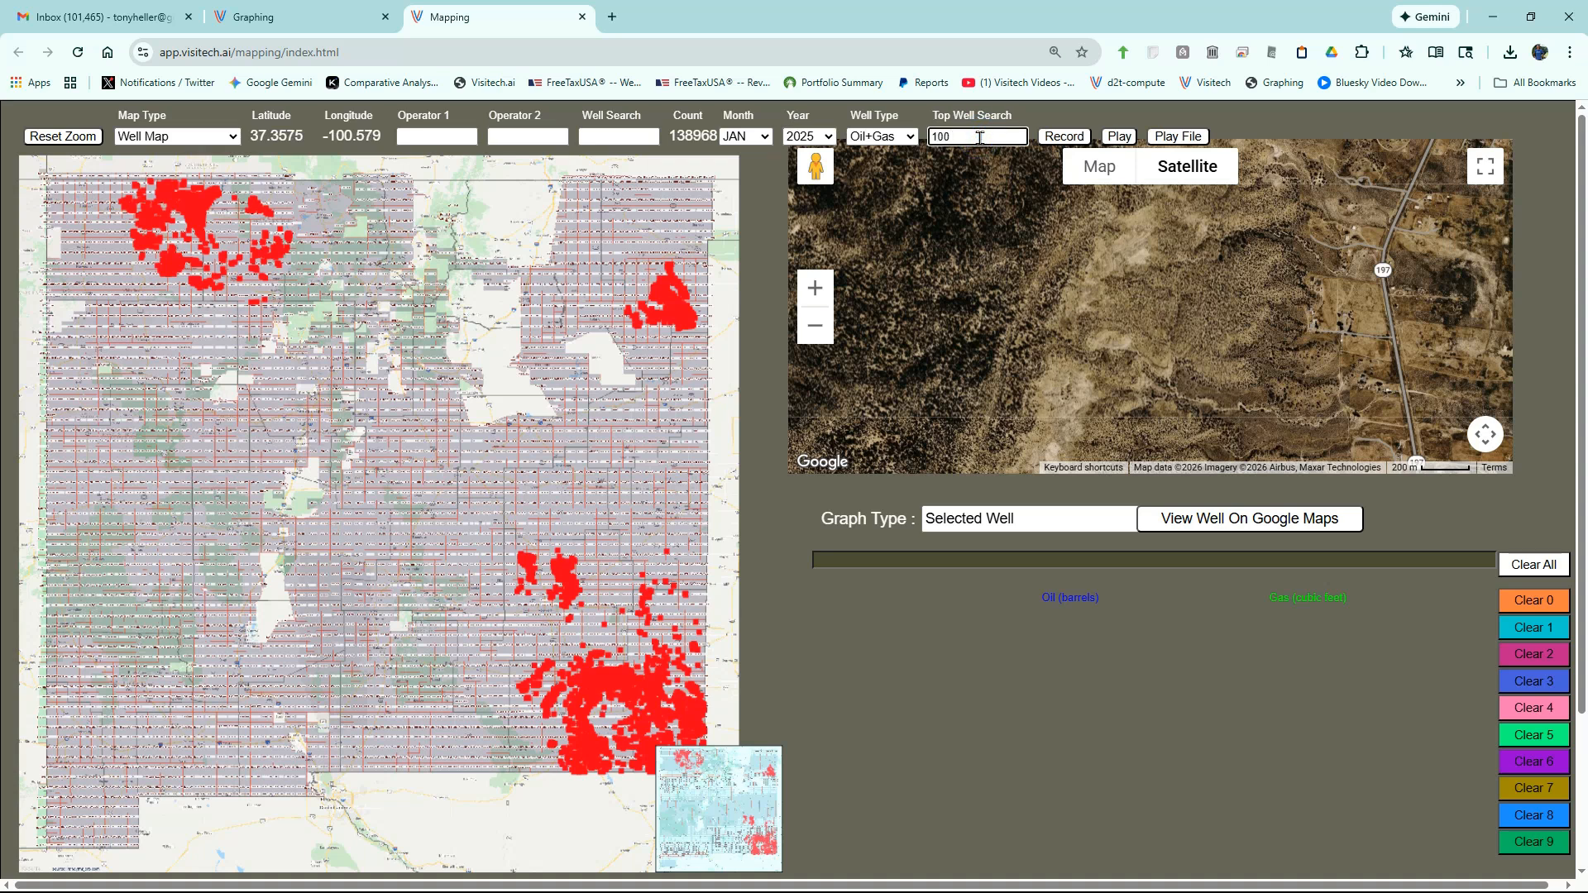
key("Return")
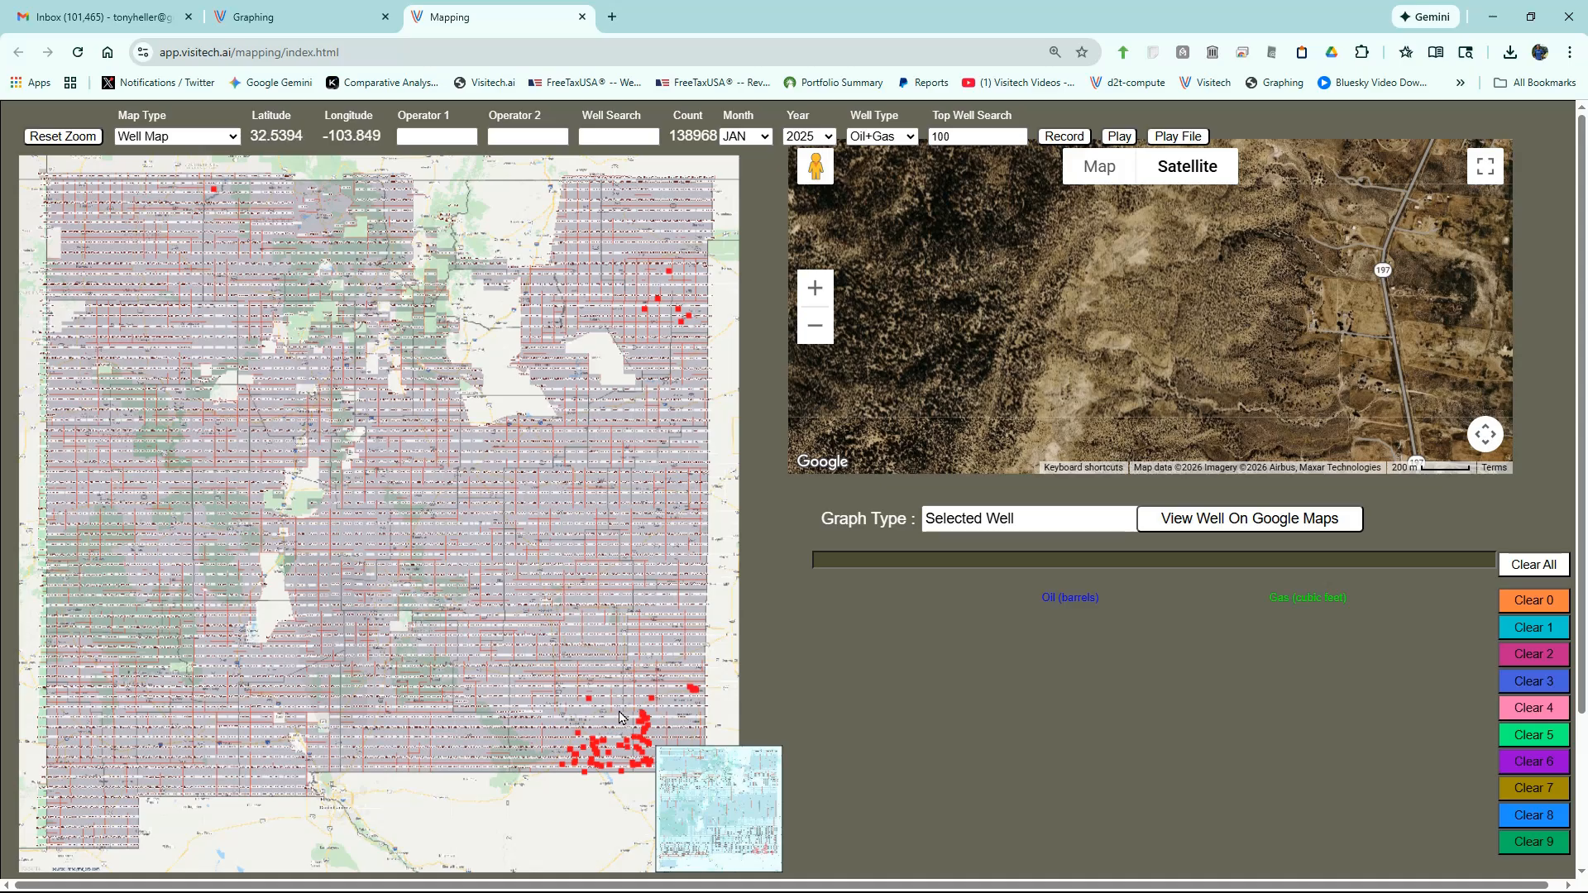
- Zoom into the southeast red well cluster near Carlsbad and graph the TEA OLIVE 25 36 33 FEDERAL COM well
scroll(619, 718, "up", 5)
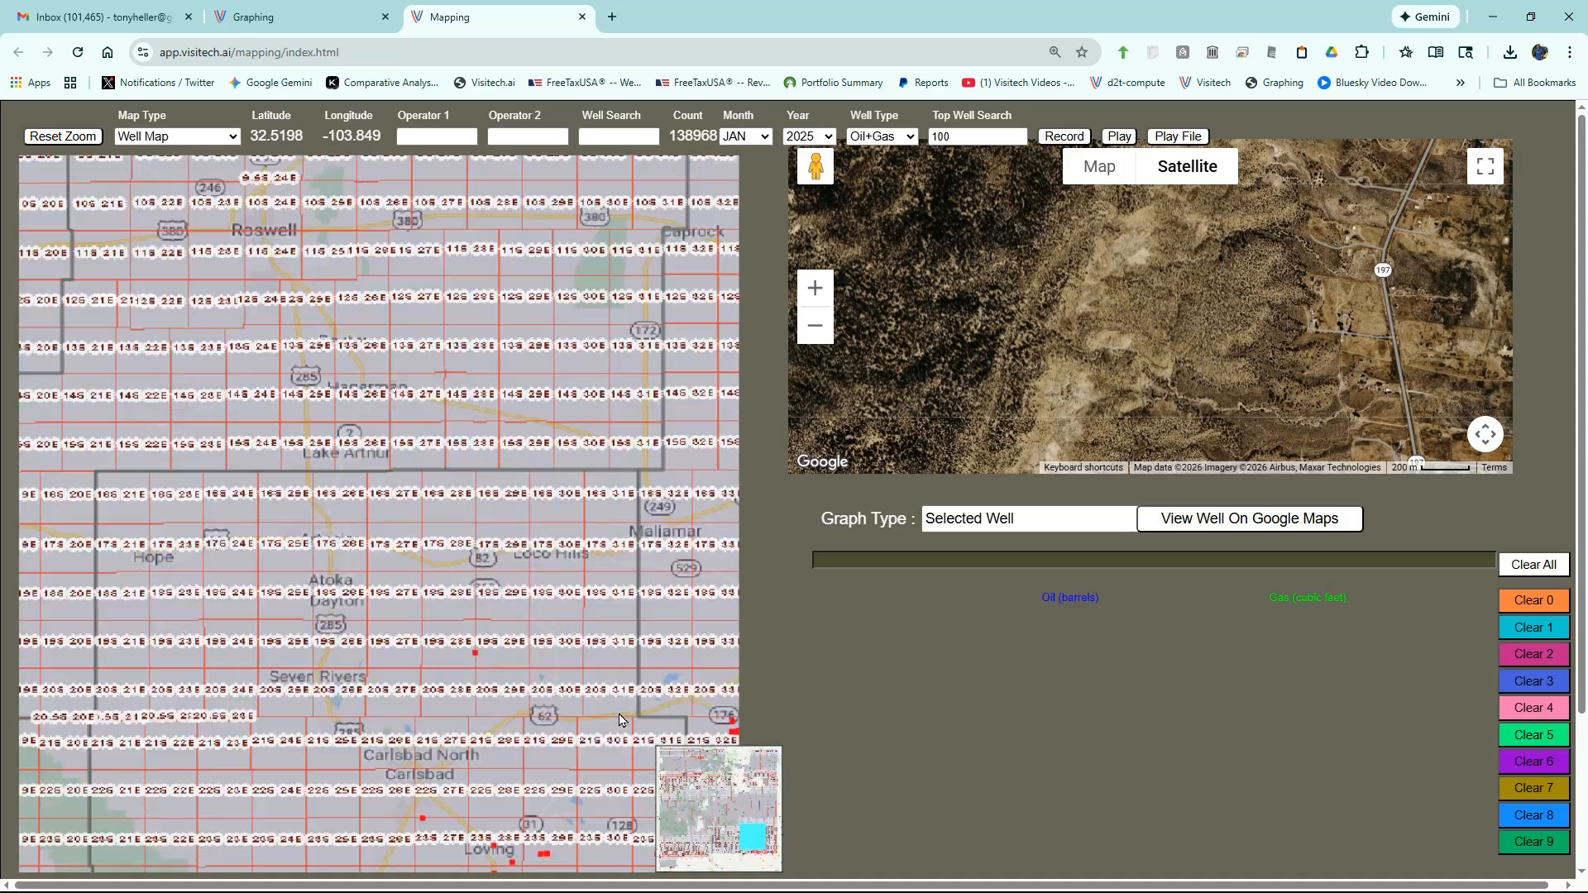
left_click_drag(408, 439, 381, 399)
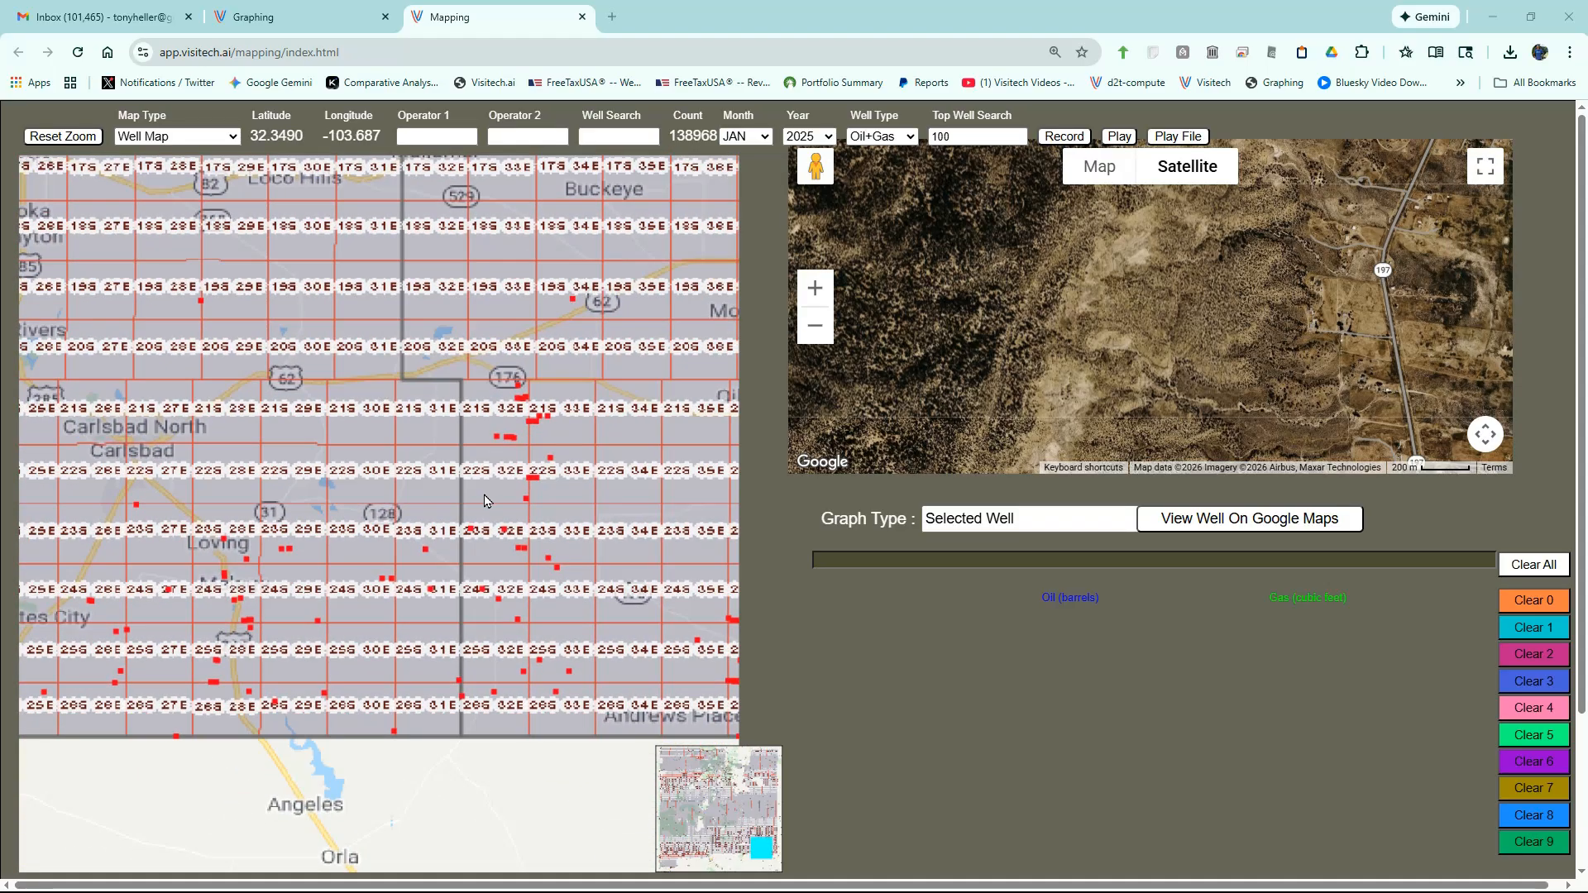
left_click_drag(485, 500, 388, 439)
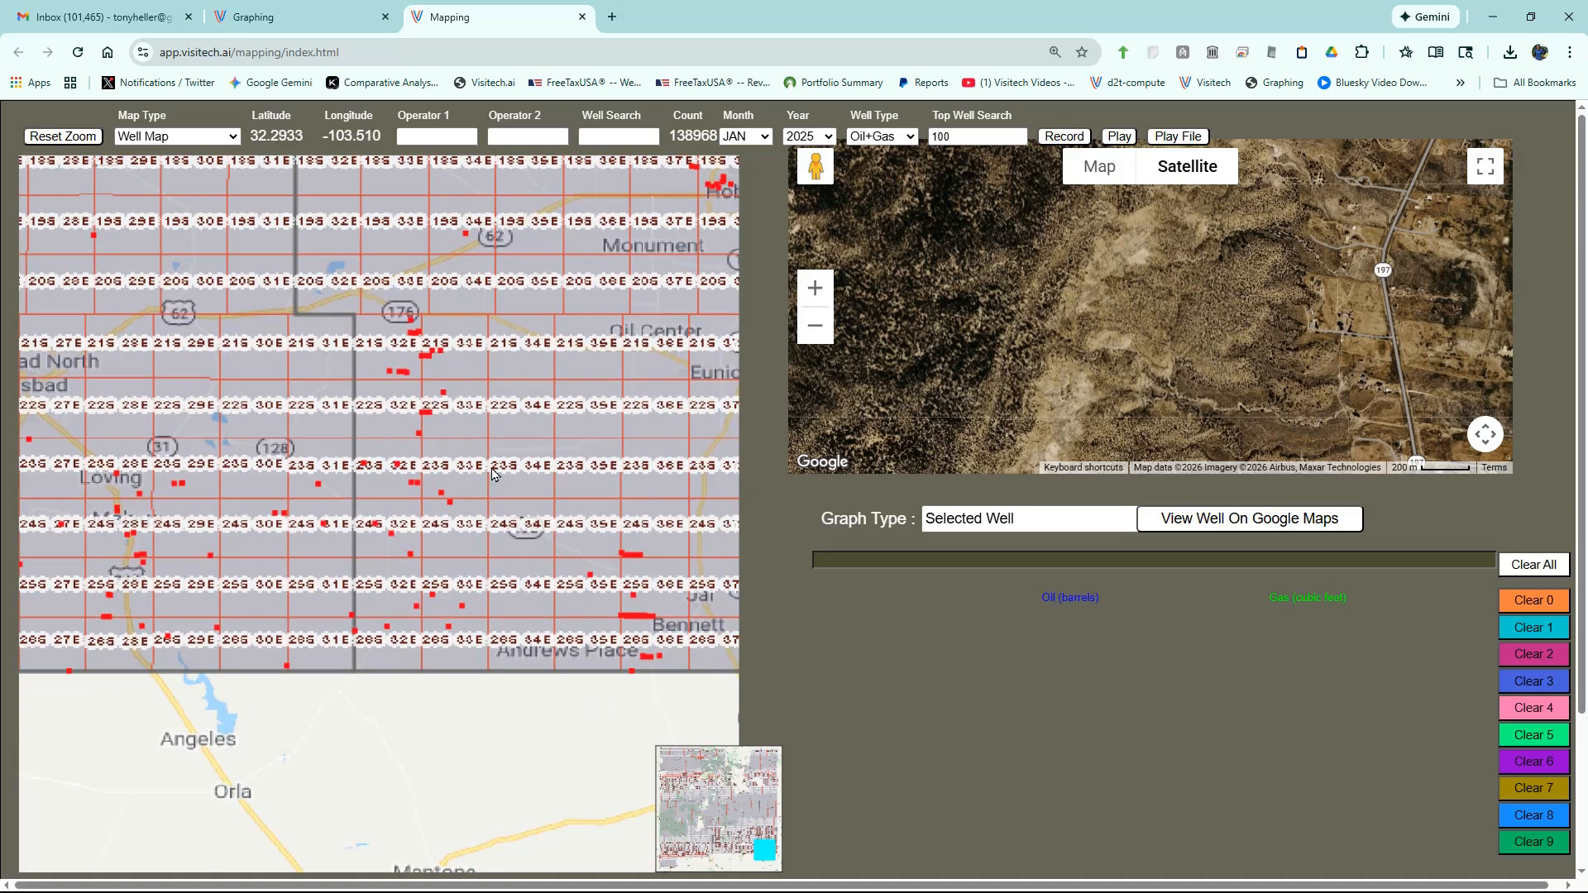
left_click_drag(609, 597, 677, 647)
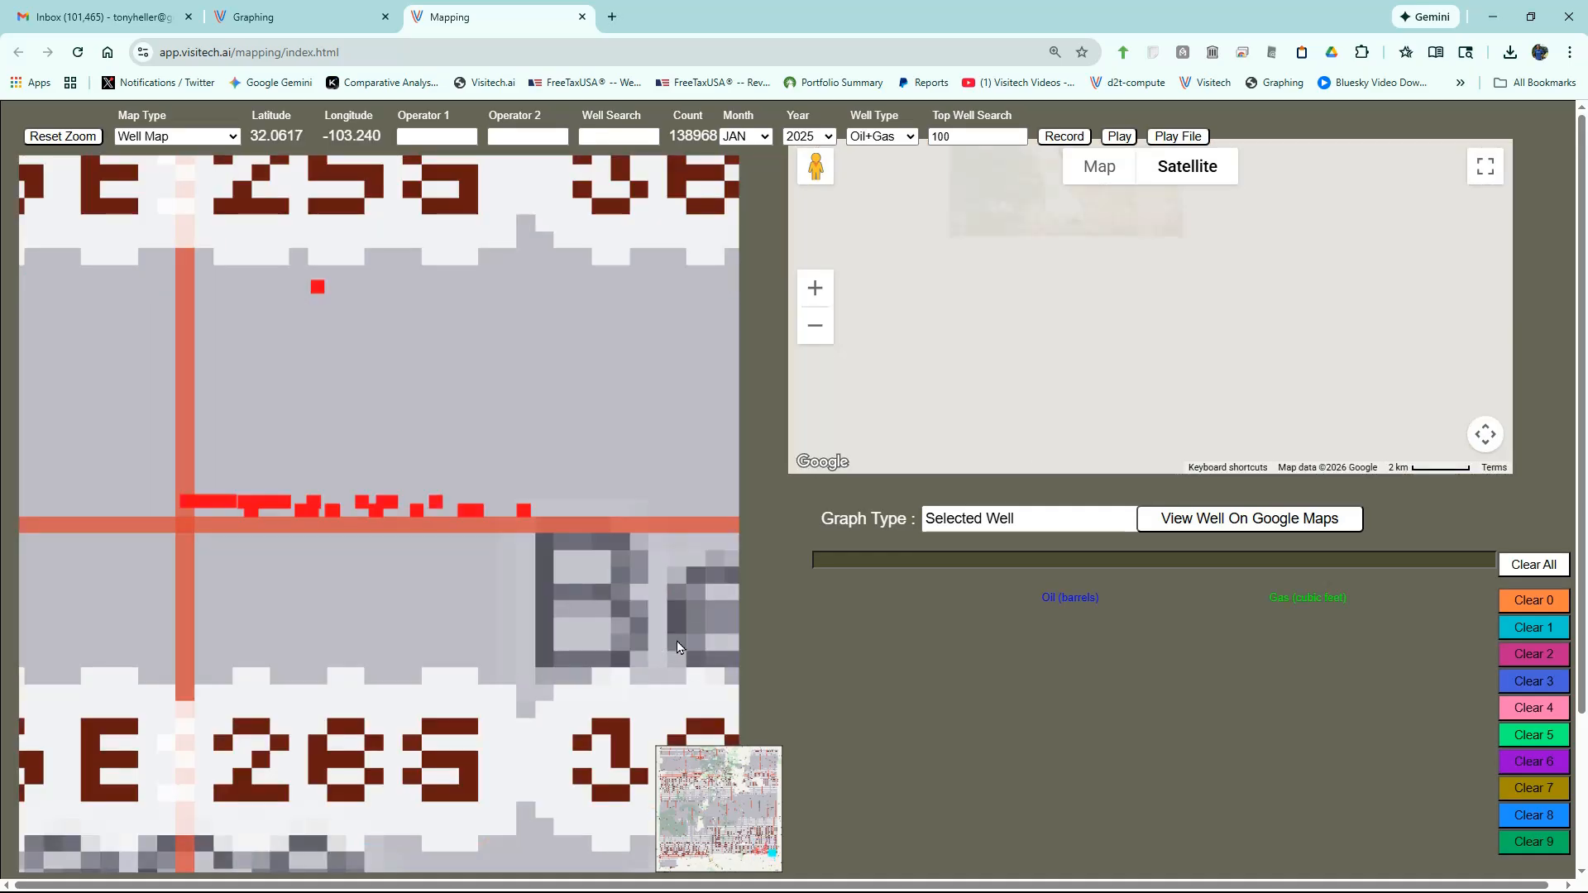
left_click_drag(442, 459, 542, 557)
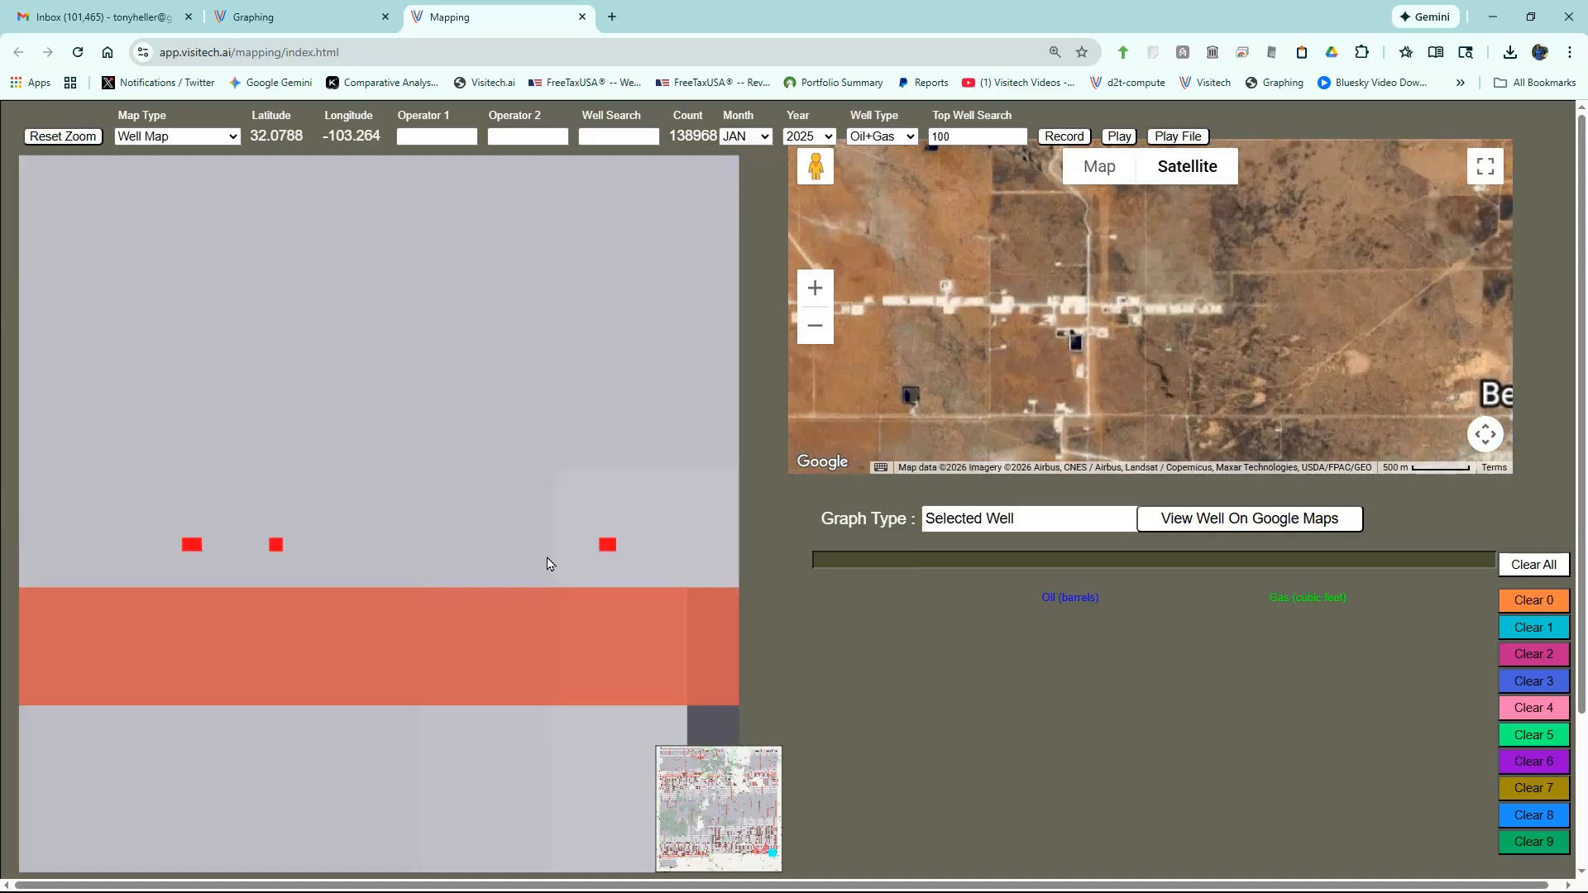
left_click(607, 548)
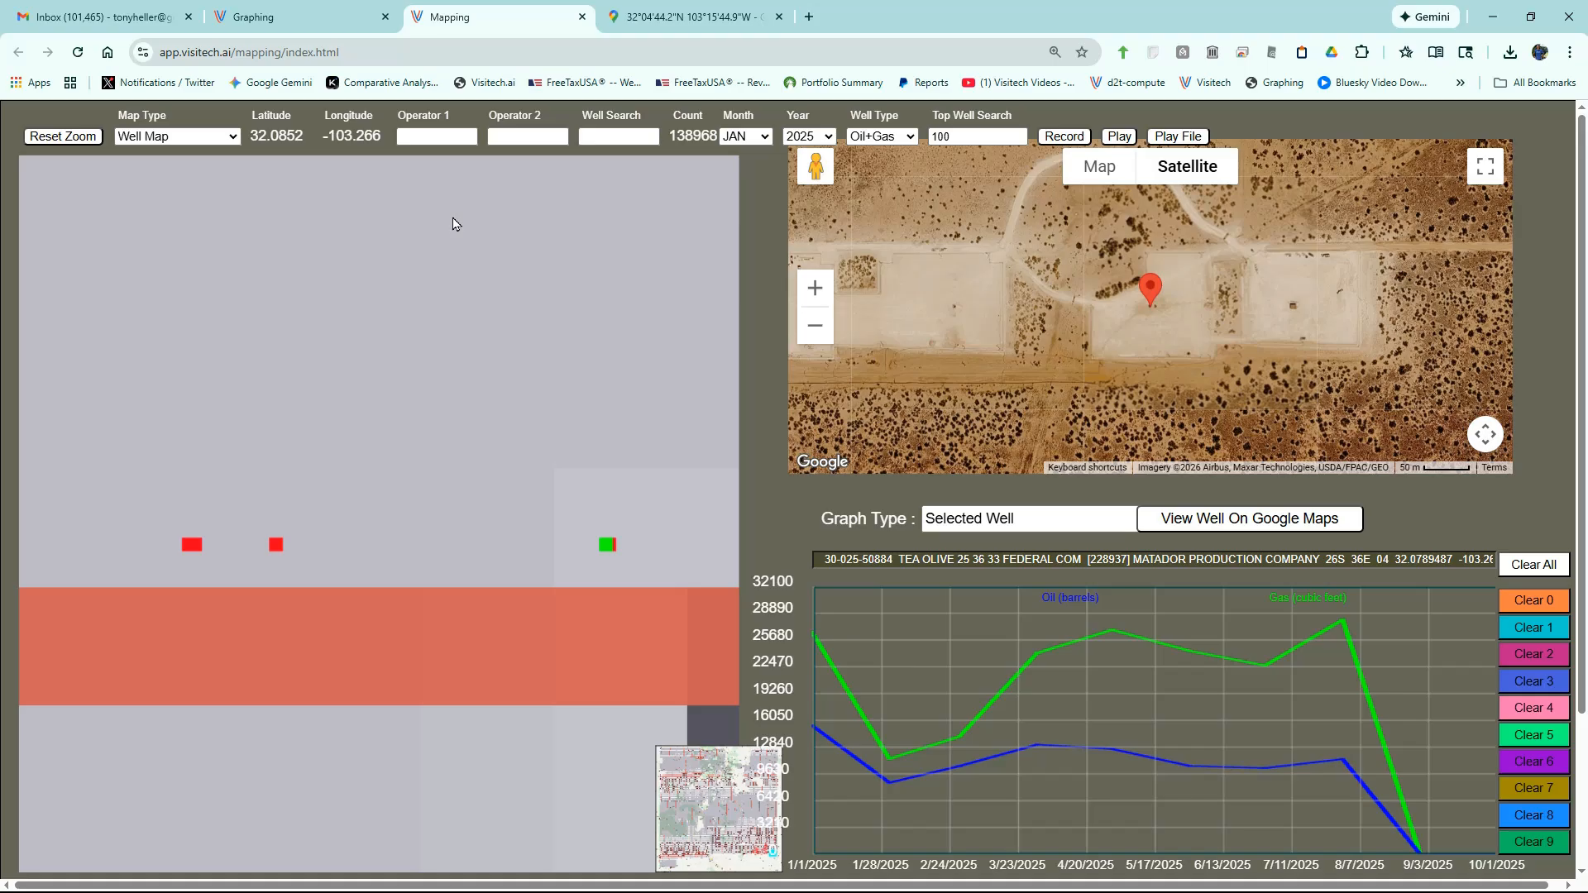
- Reset the zoom, remove the 100 top-well limit, and show all wells as a Relative Heat Map
left_click(70, 137)
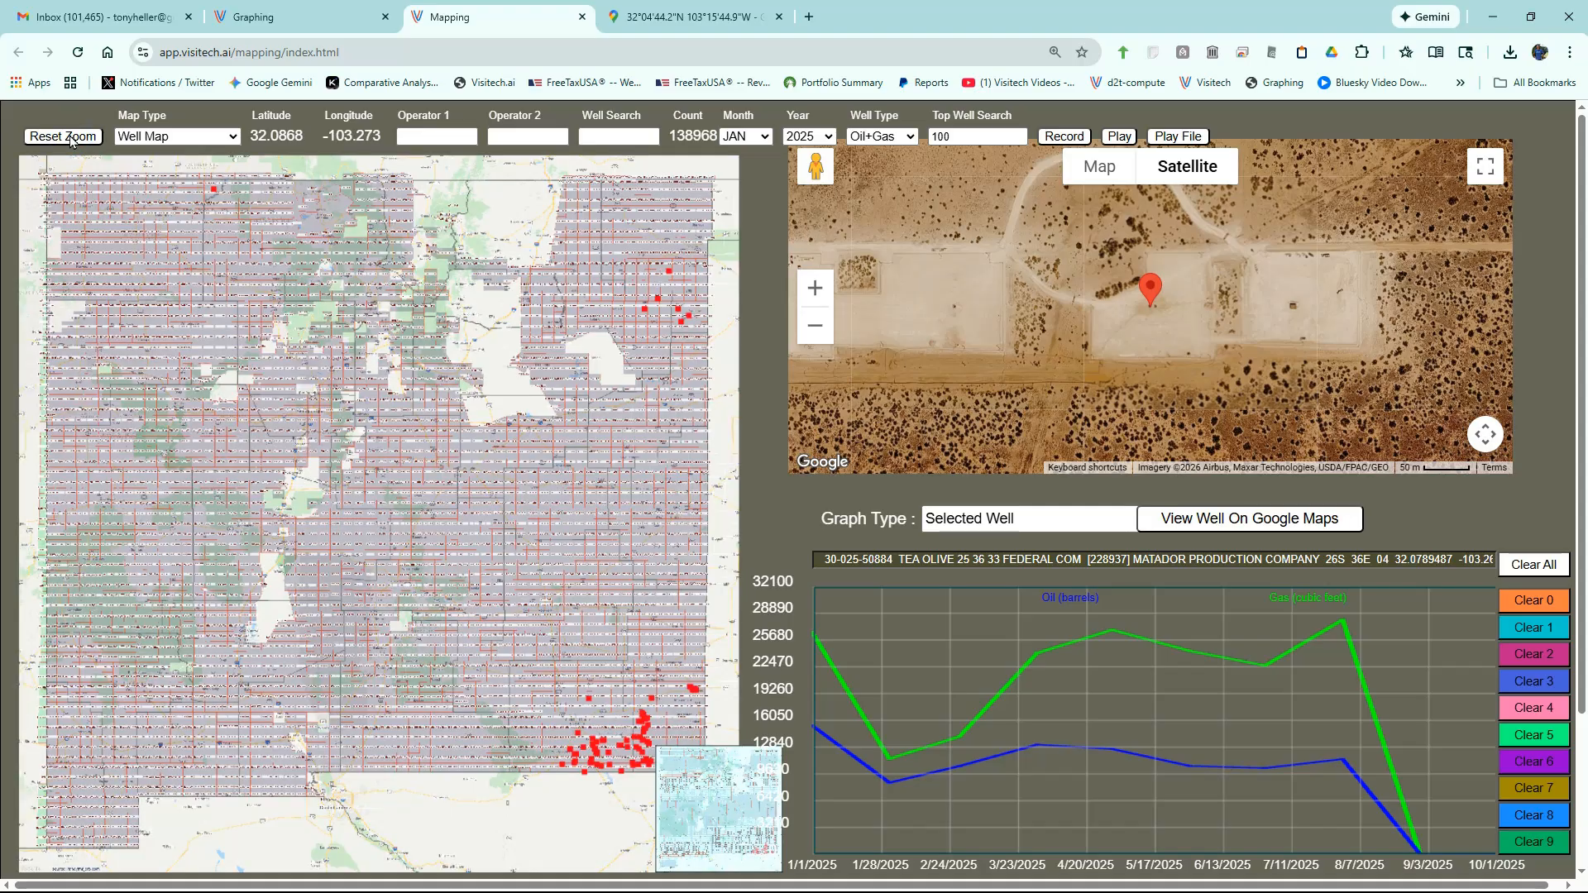
double_click(963, 138)
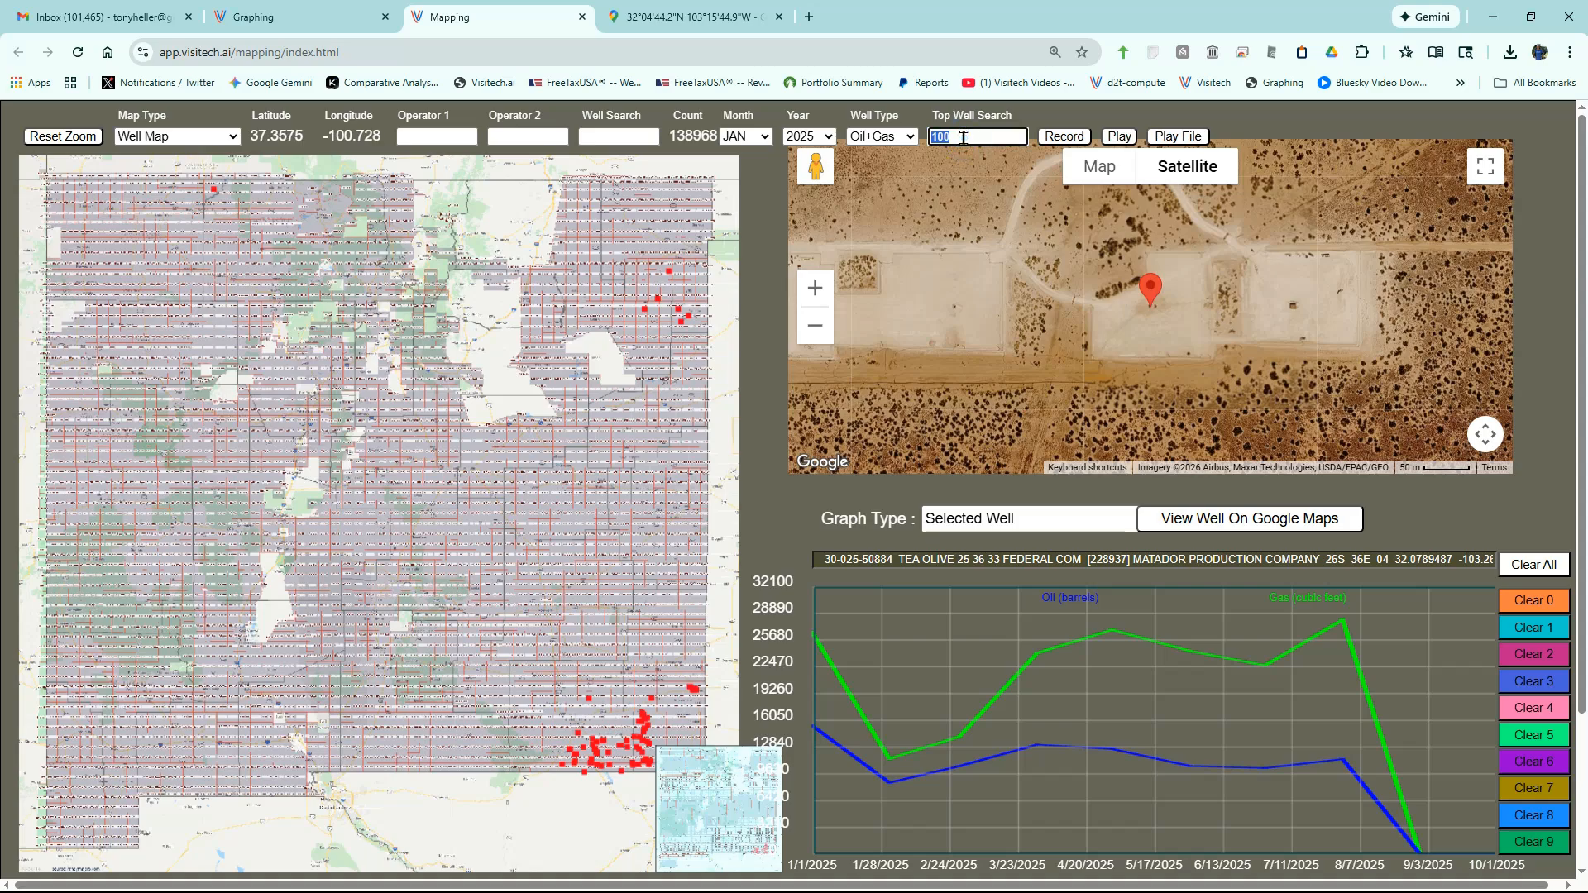
key("BackSpace")
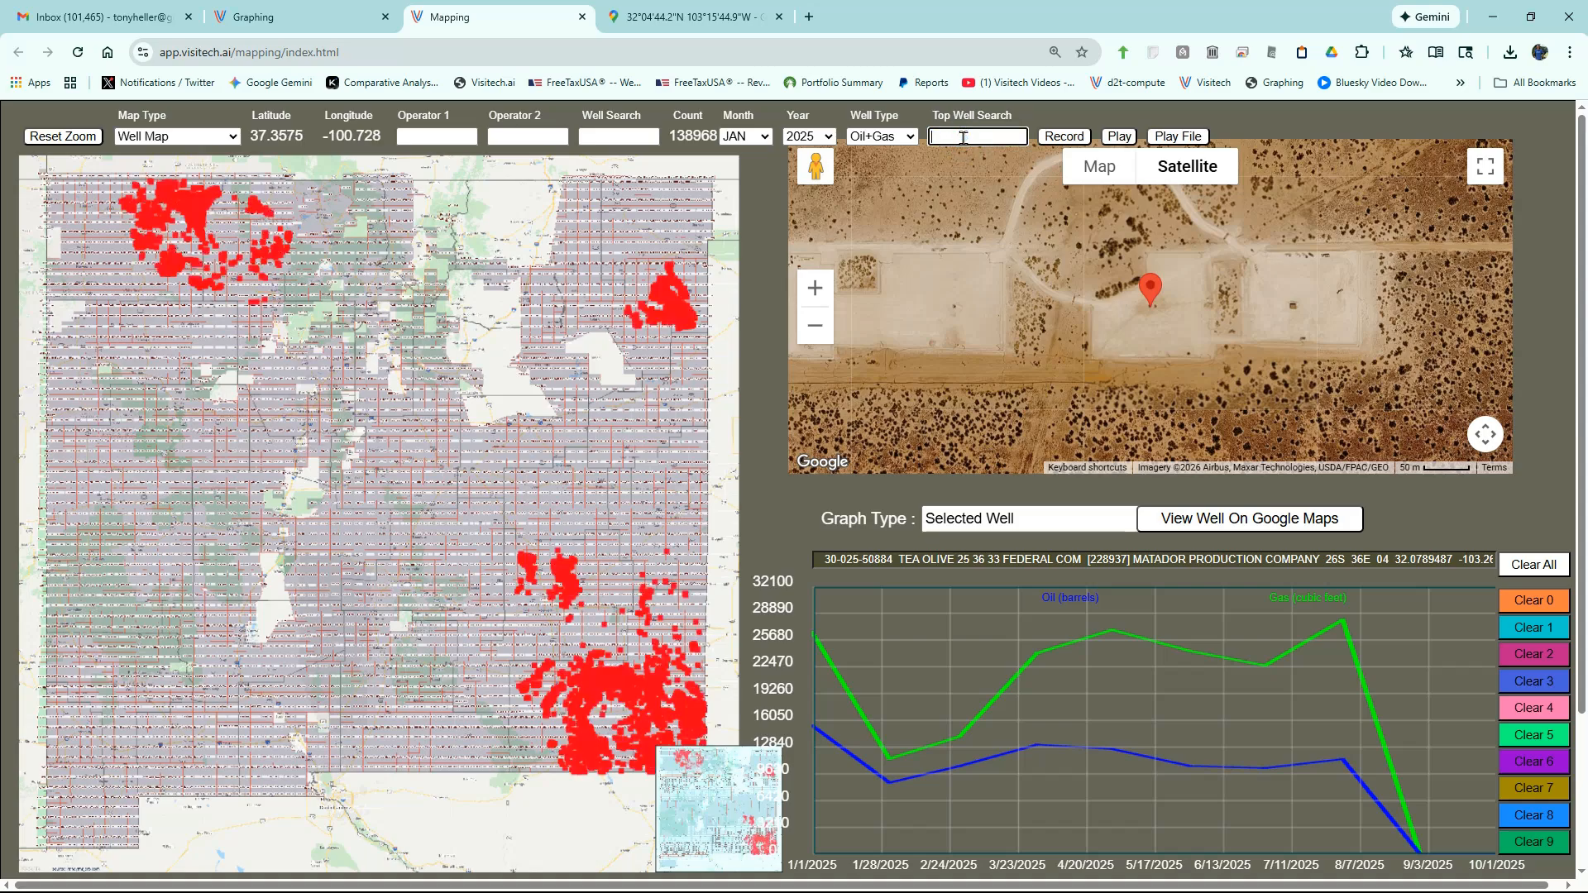
left_click(201, 142)
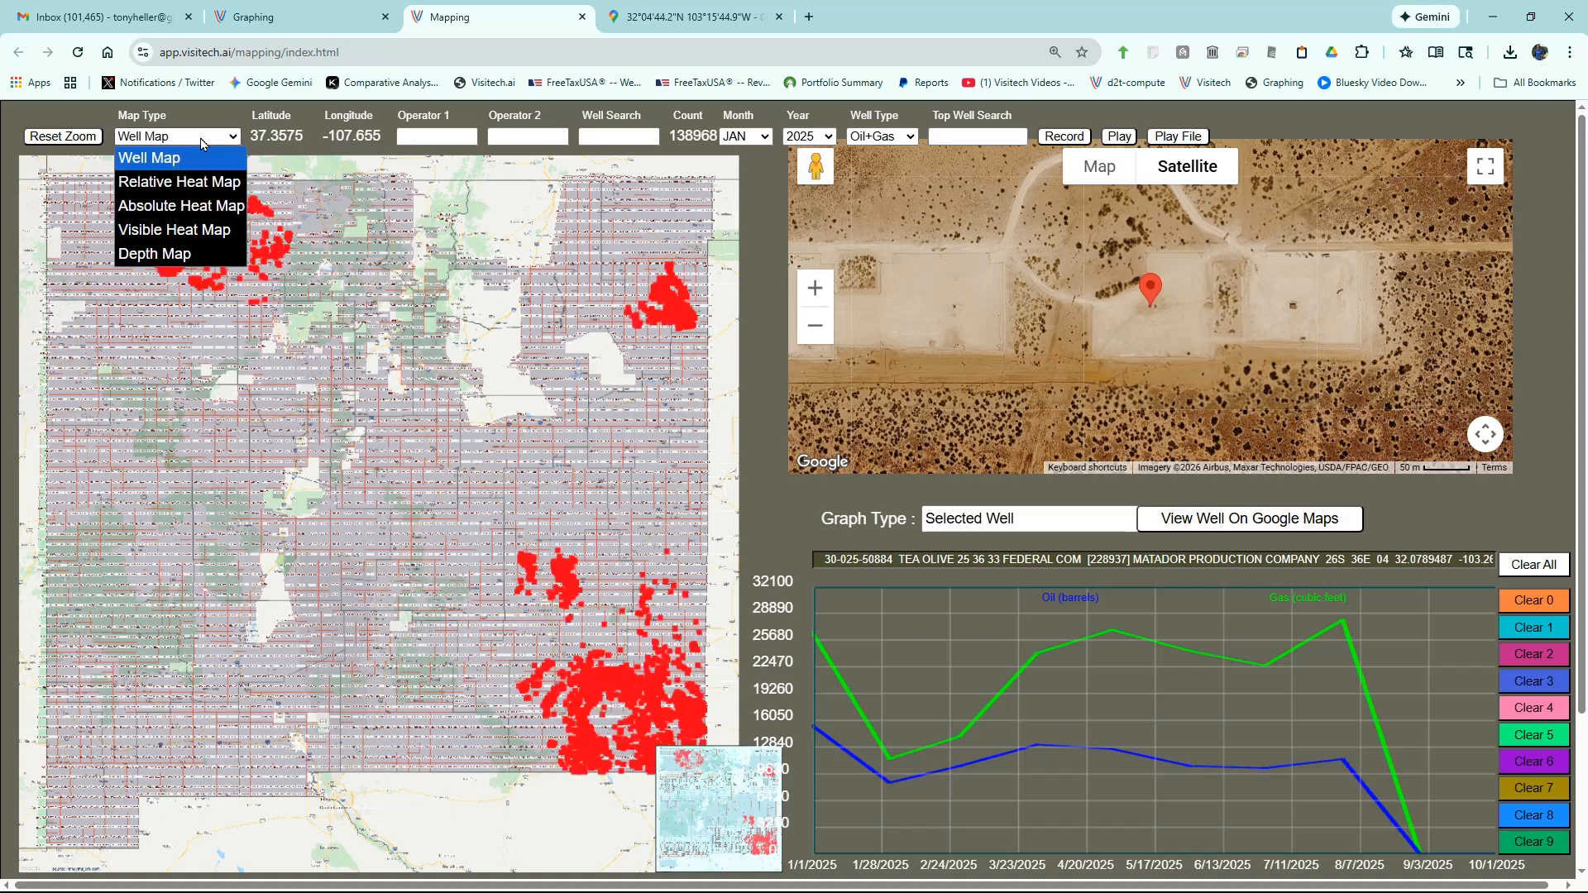
left_click(209, 181)
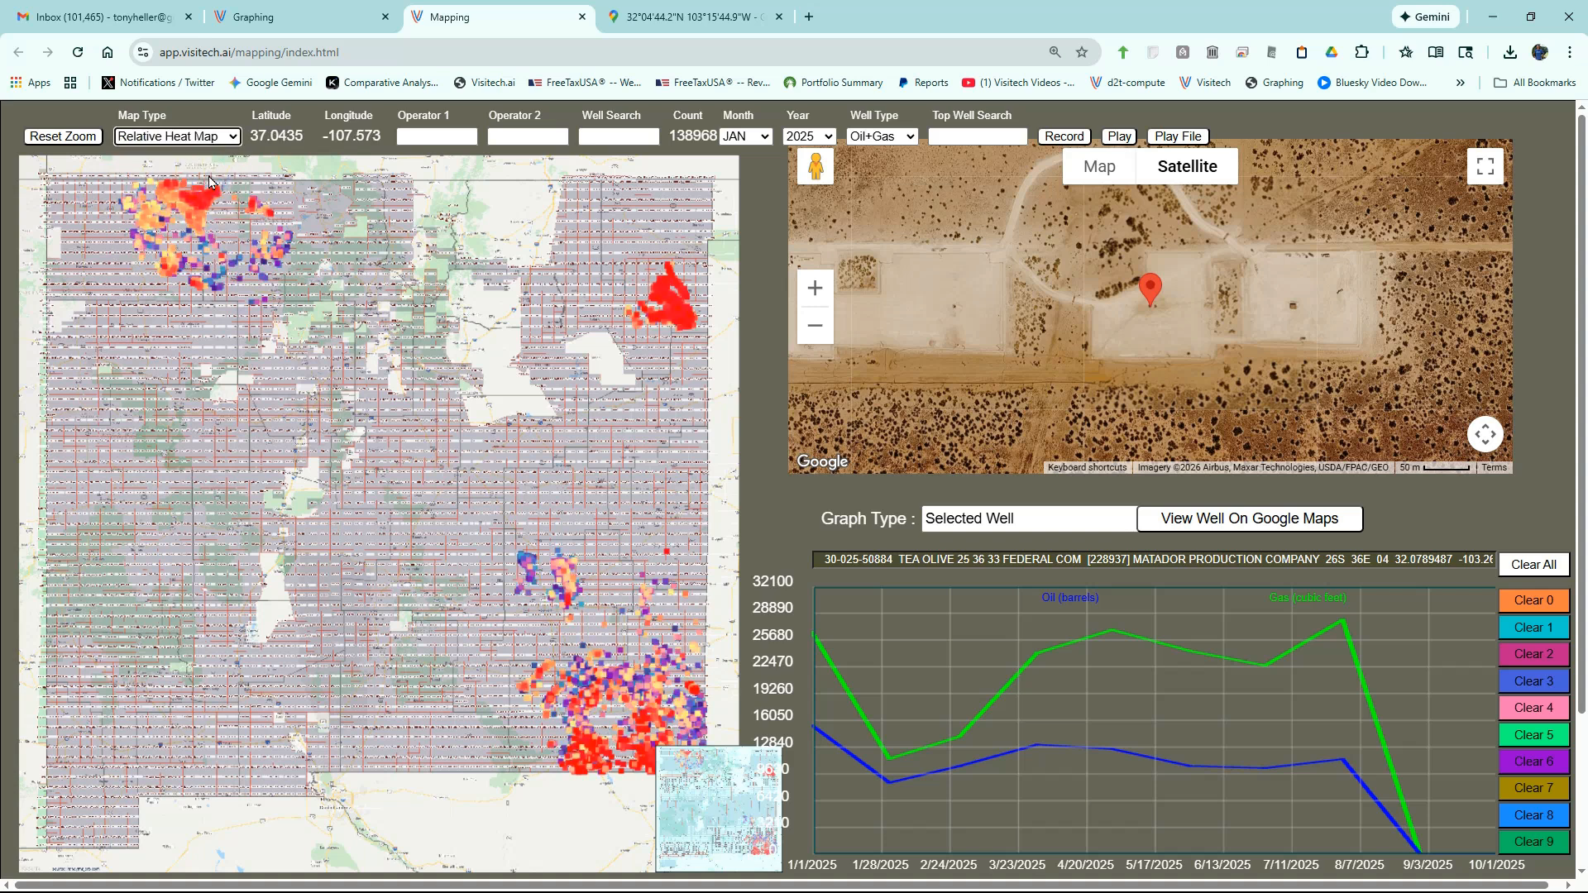
mouse_move(598, 752)
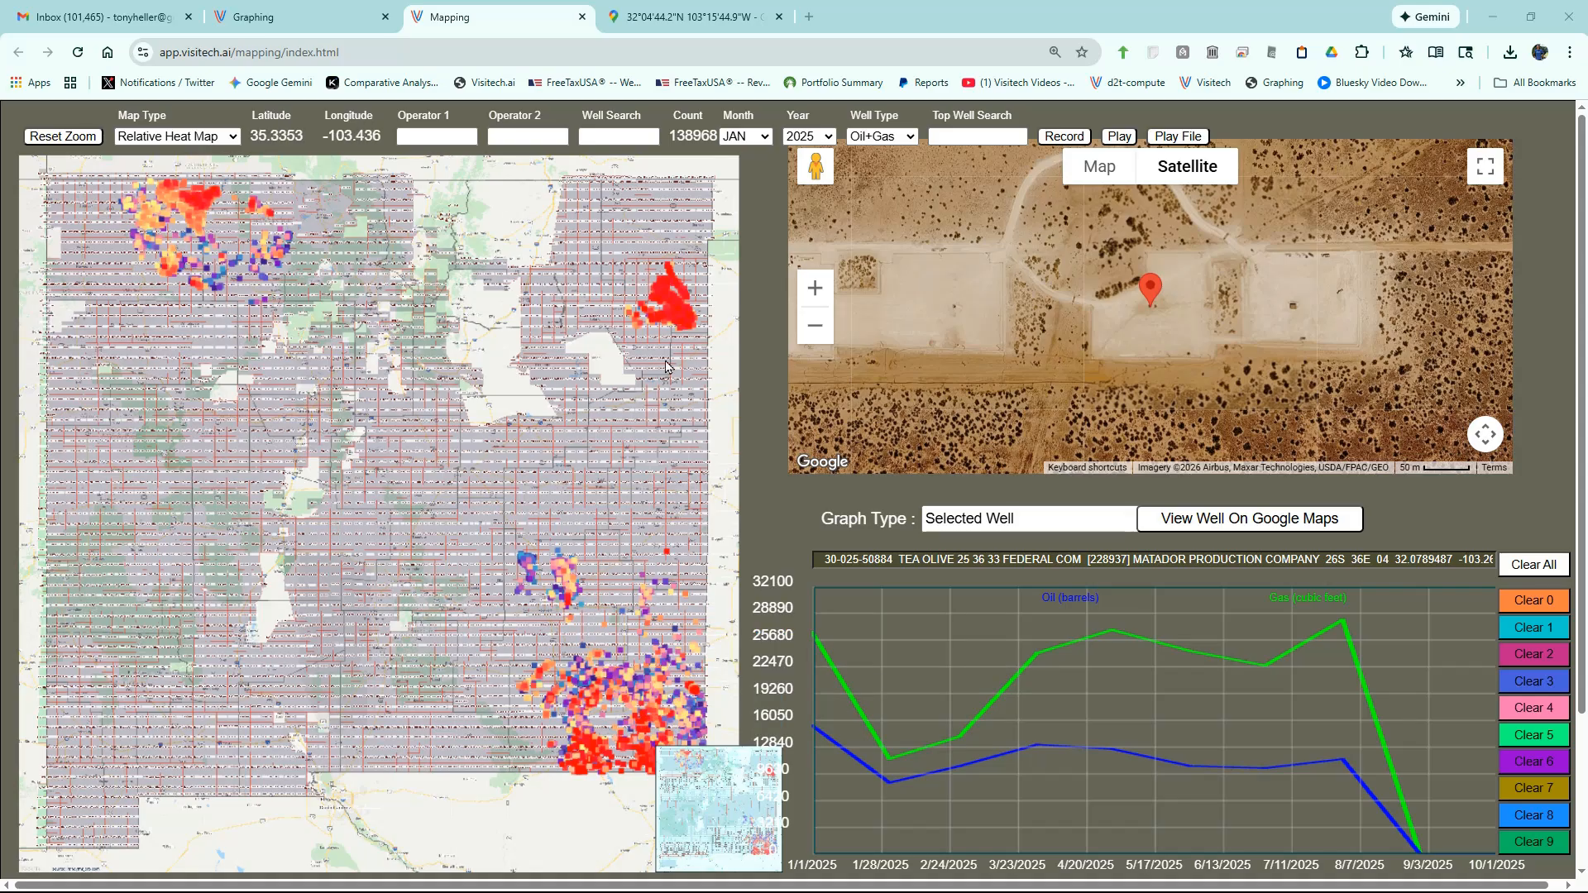
mouse_move(681, 326)
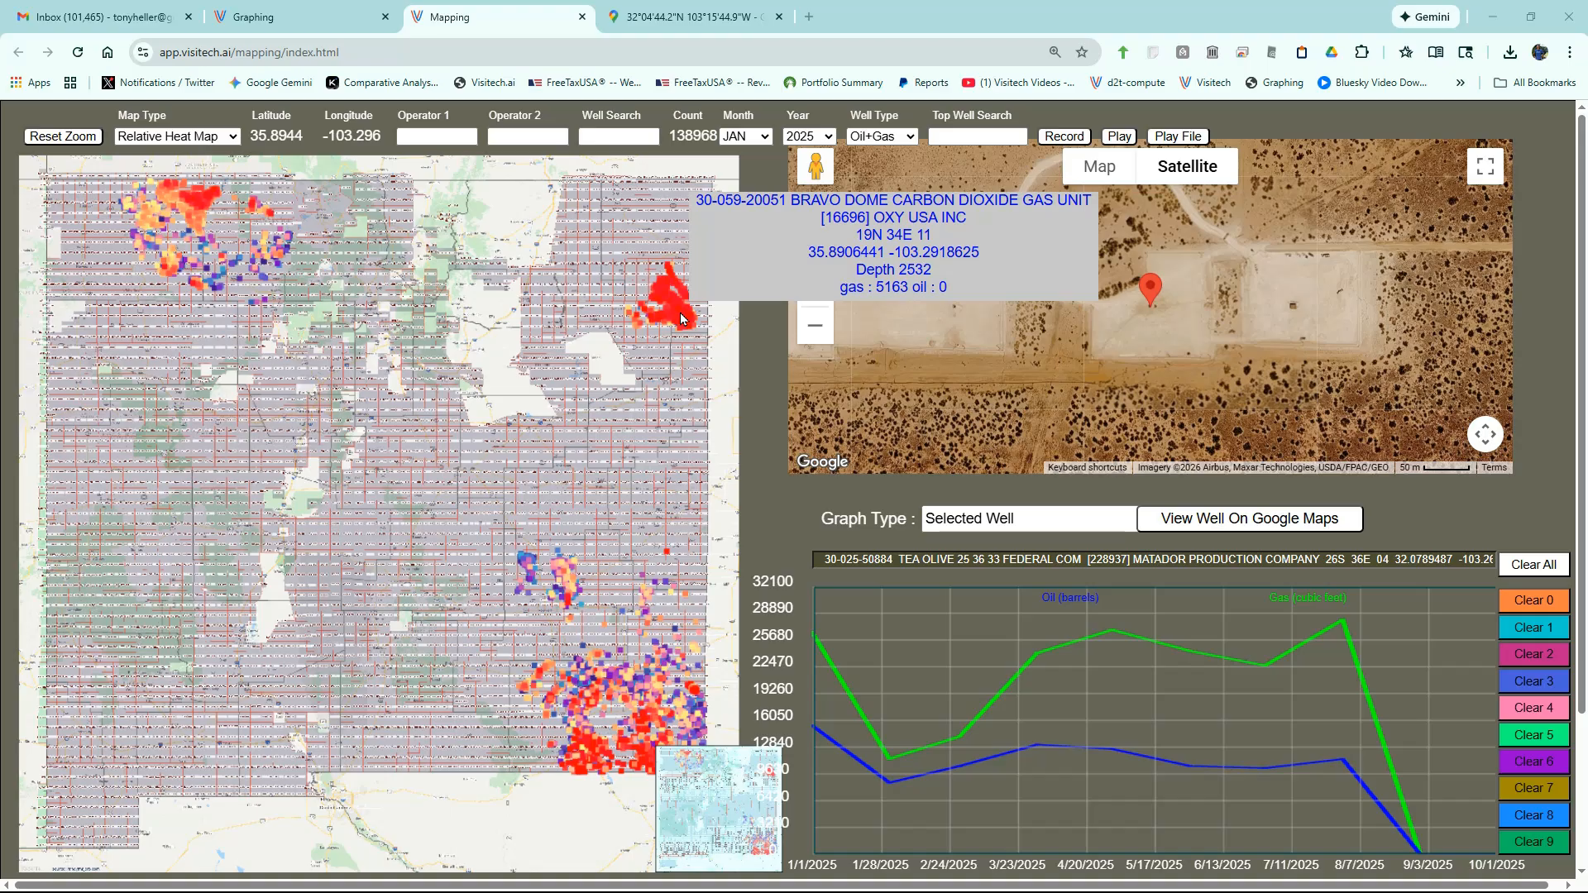
- Switch the map type to Depth Map to colour wells by depth
left_click(170, 137)
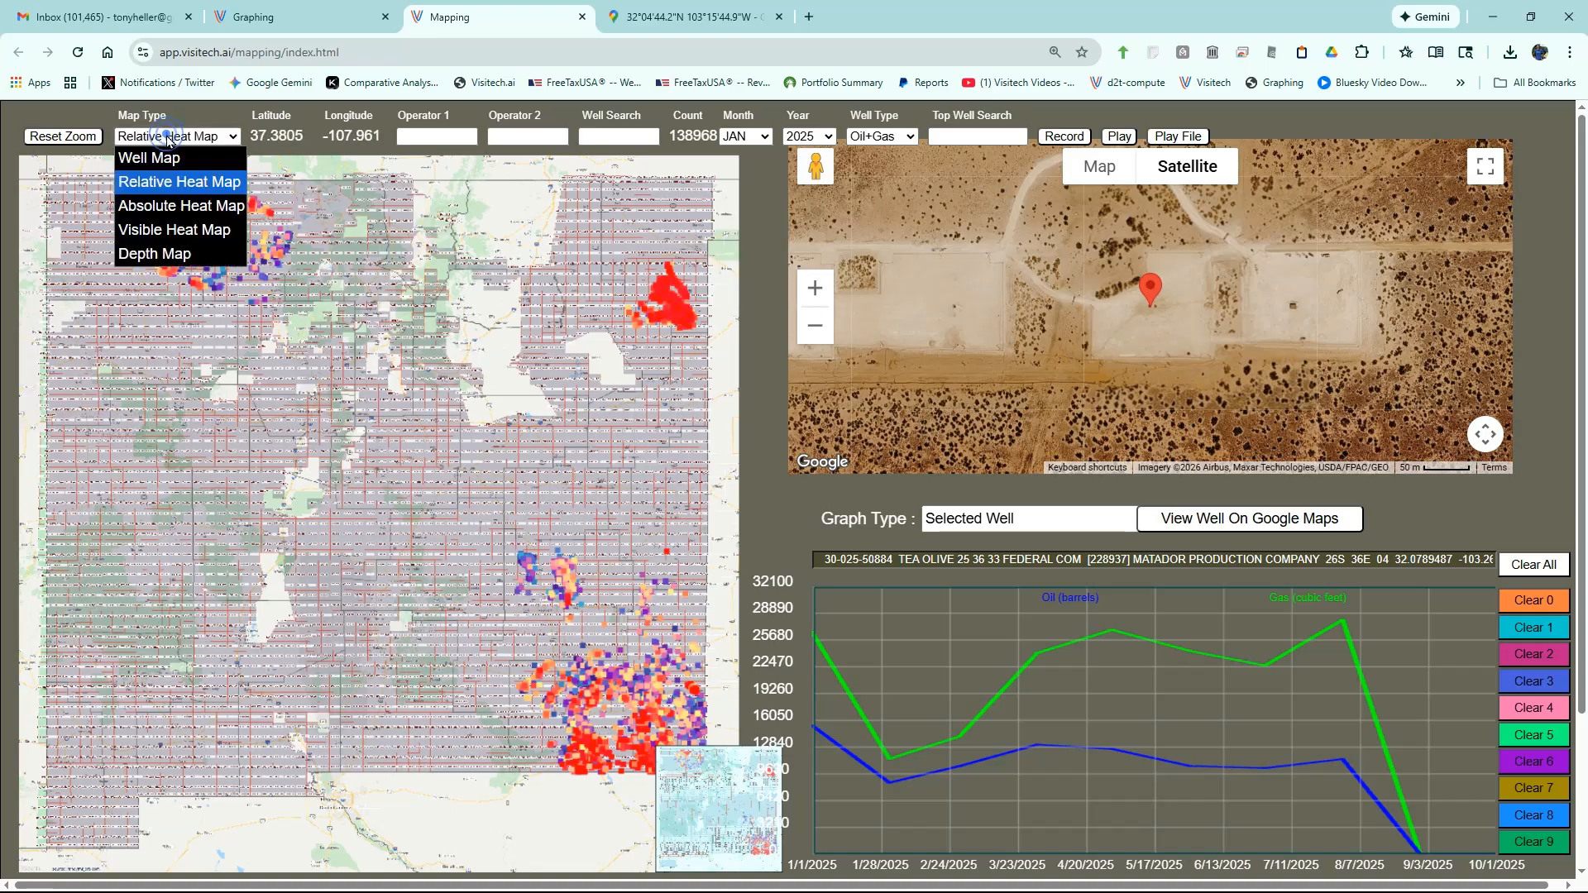
left_click(163, 253)
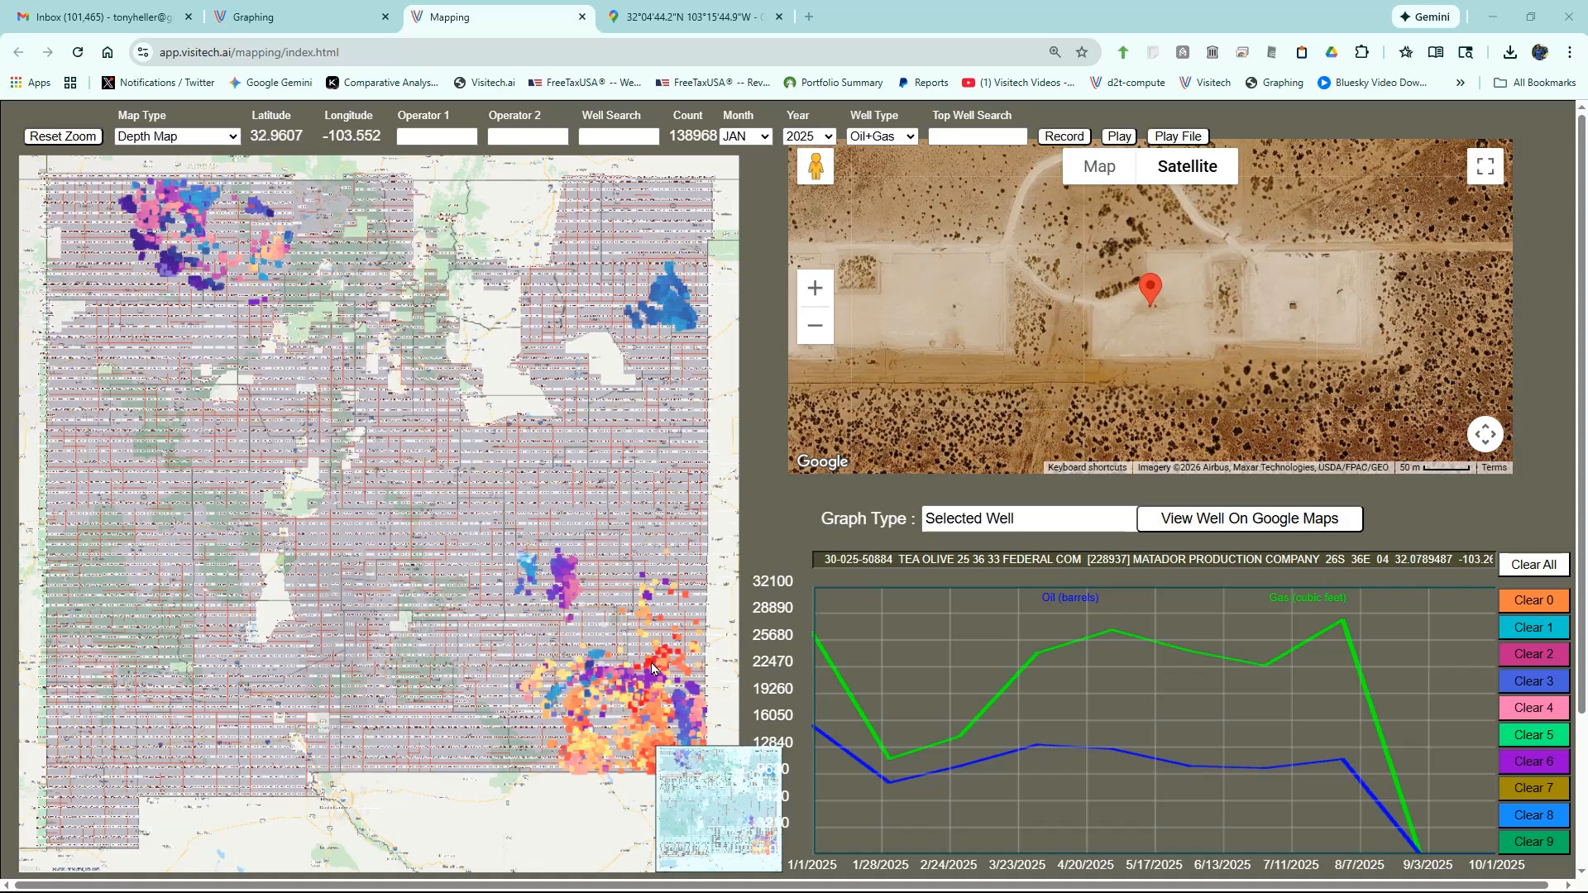
mouse_move(652, 668)
mouse_move(204, 293)
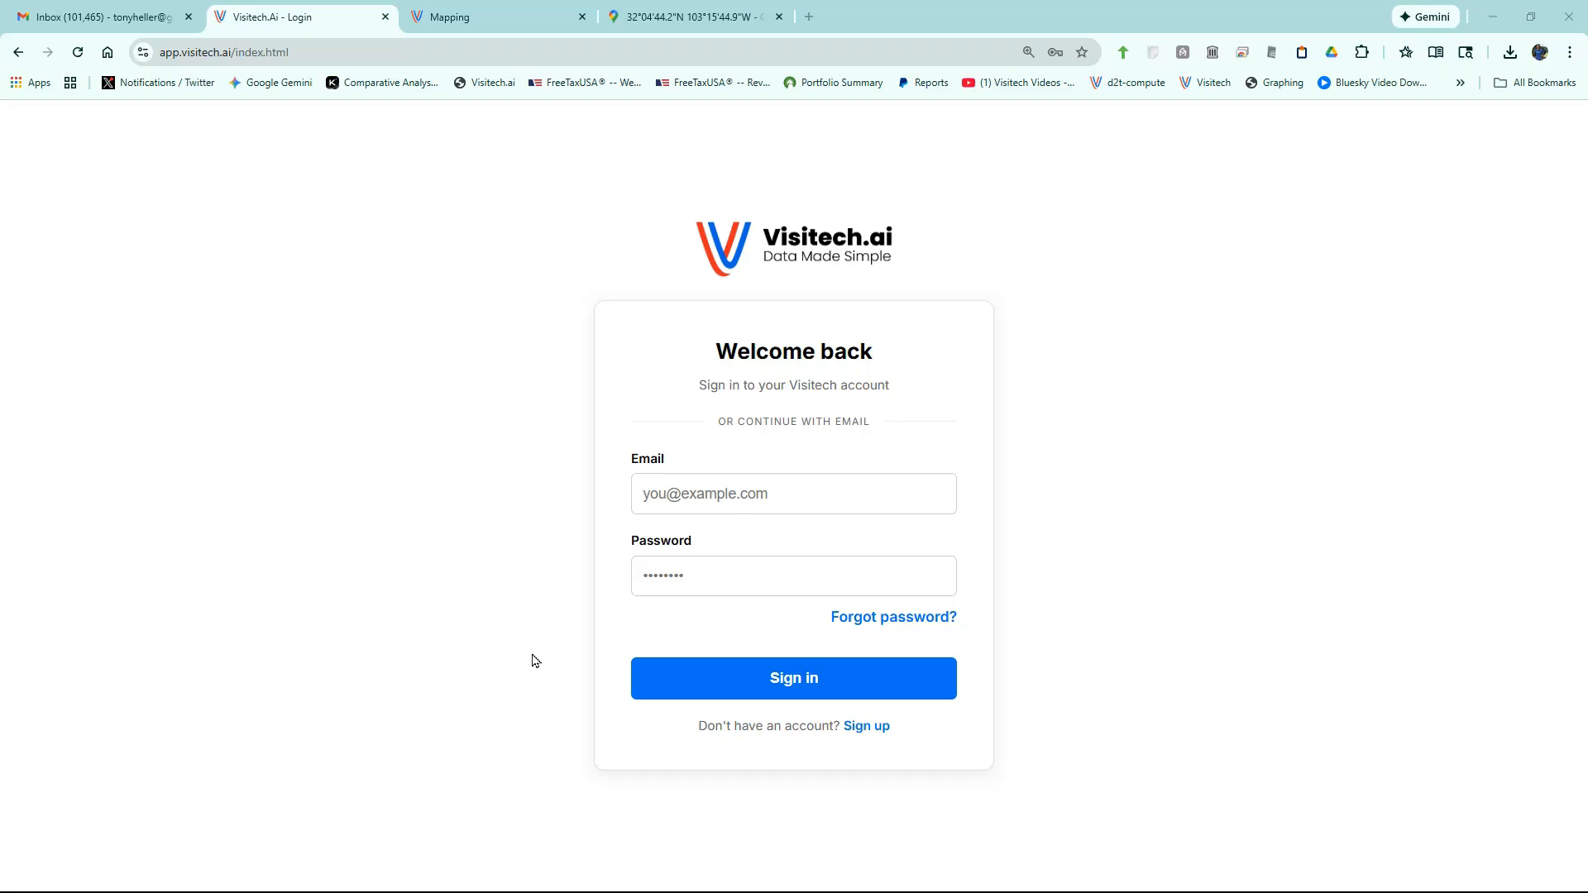
- Sign up for a new account with an email and password, declining to save the password
left_click(863, 729)
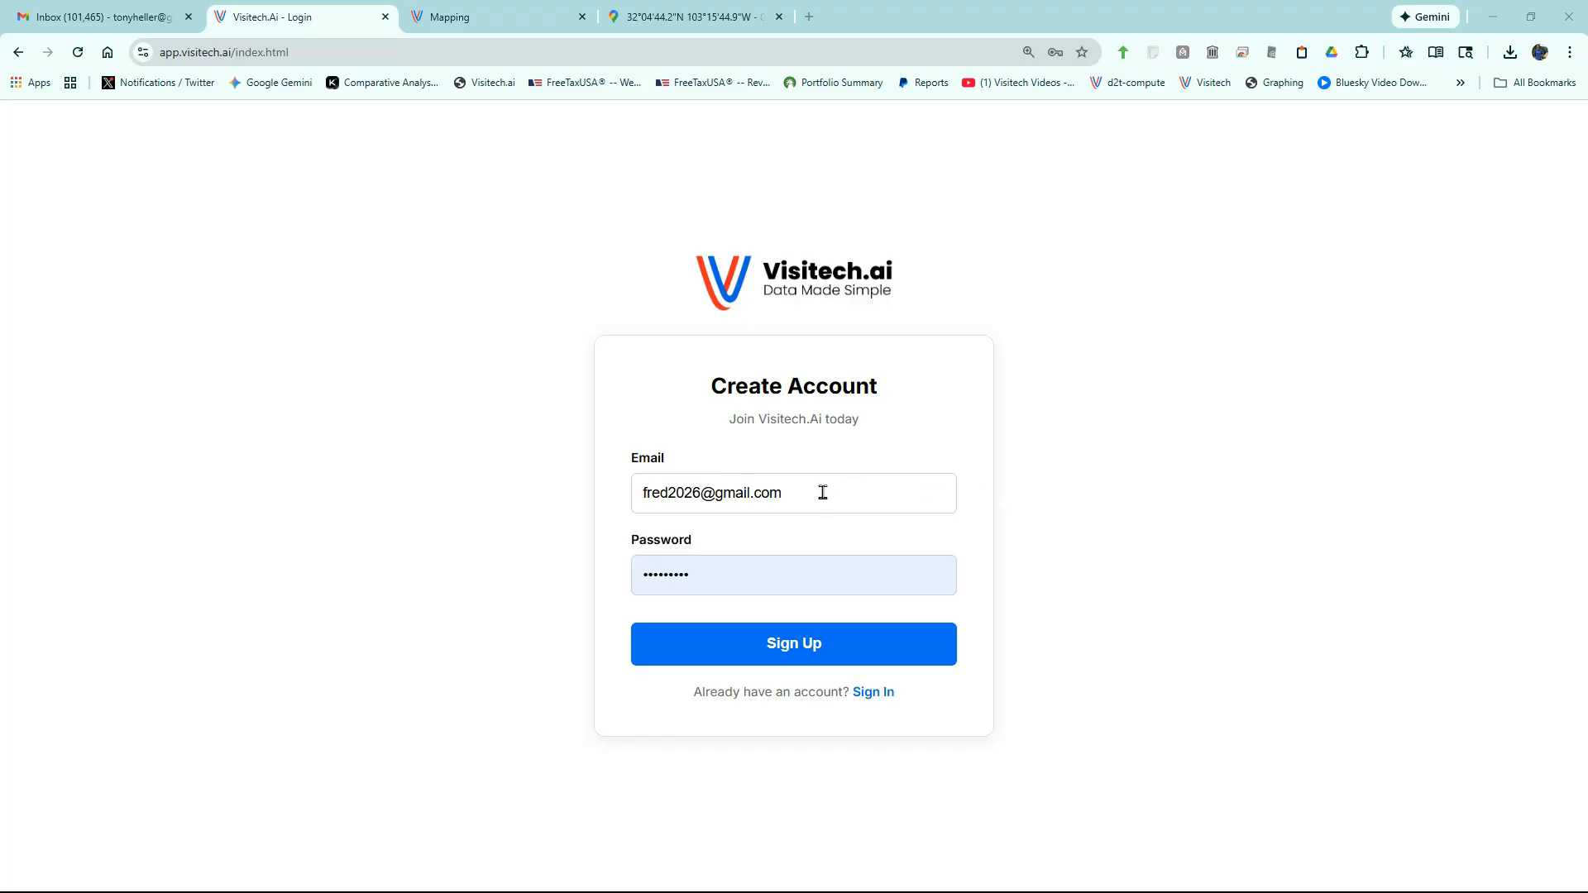
left_click(795, 646)
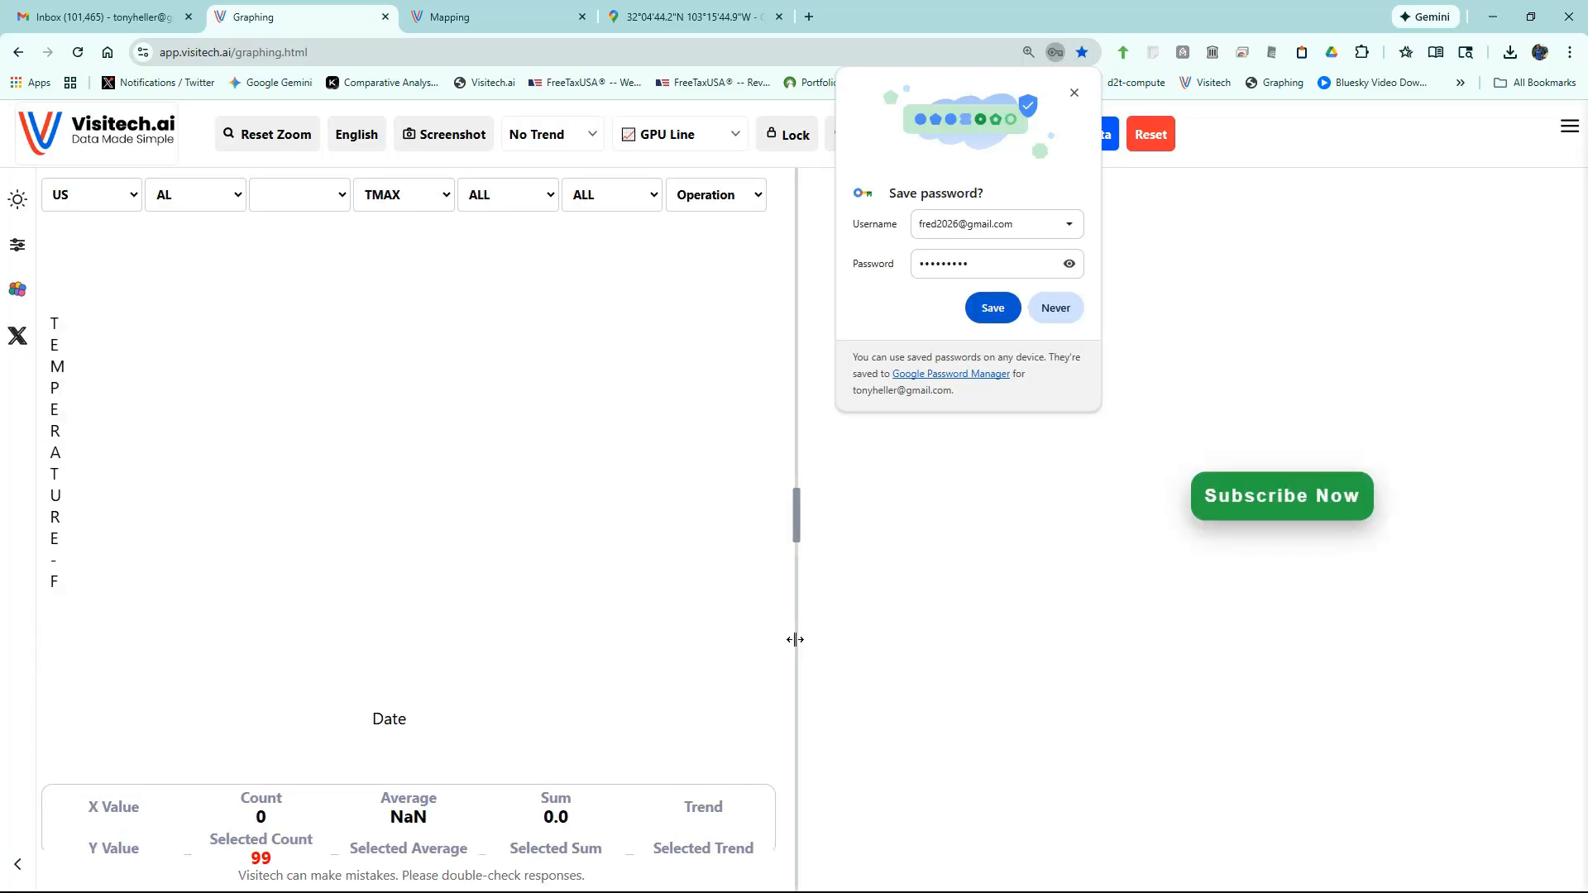
left_click(983, 415)
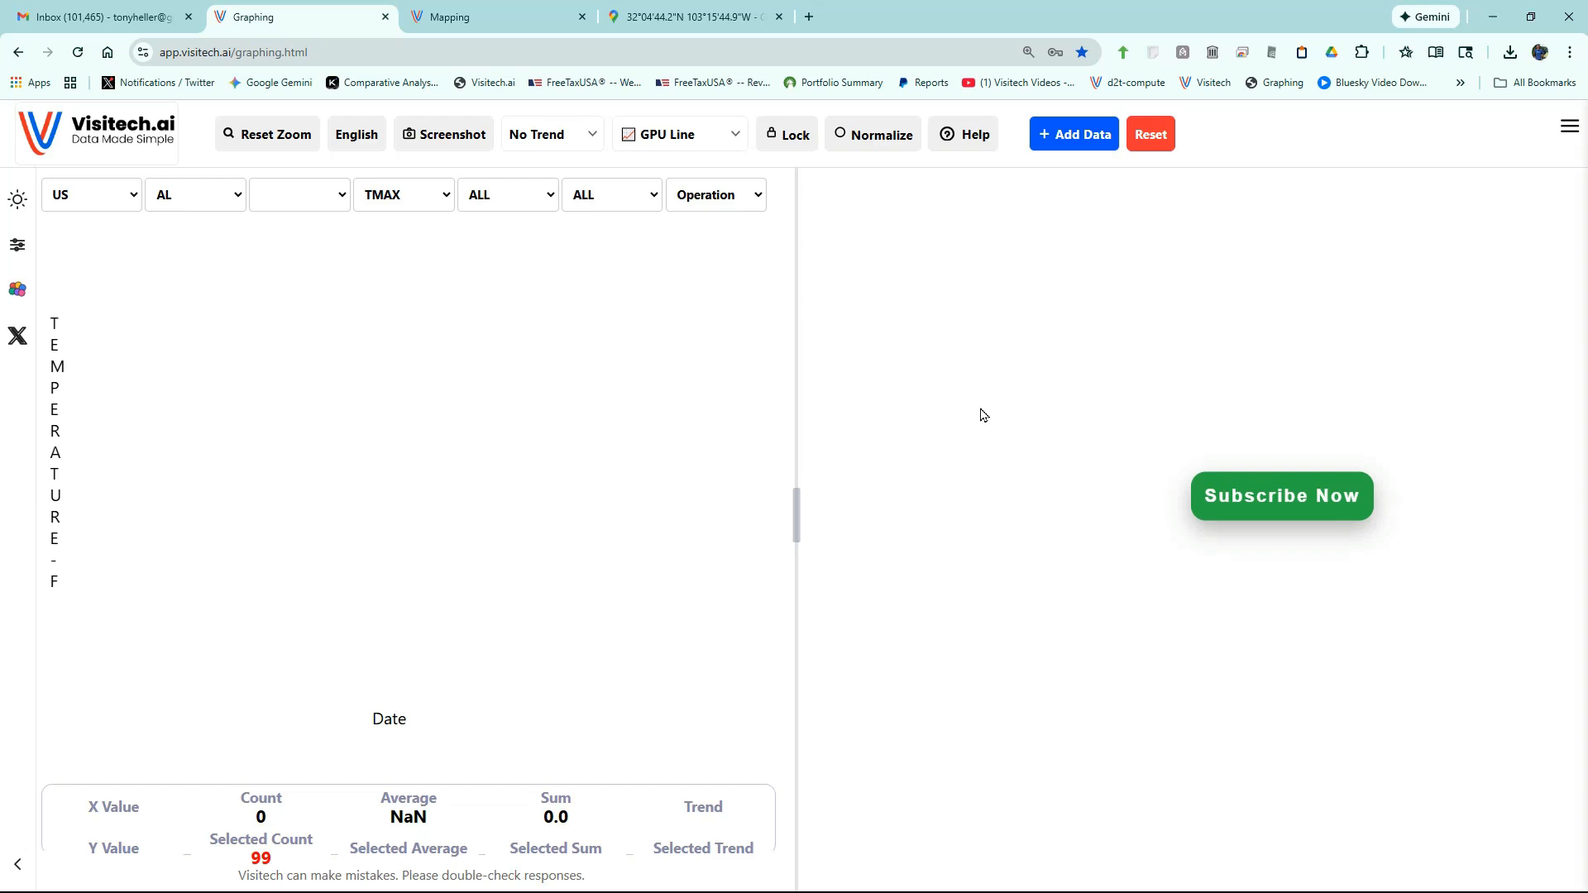
- Chart FAIRHOPE 2 NE maximum temperatures, then pick the Founding Member subscription plan
left_click(278, 202)
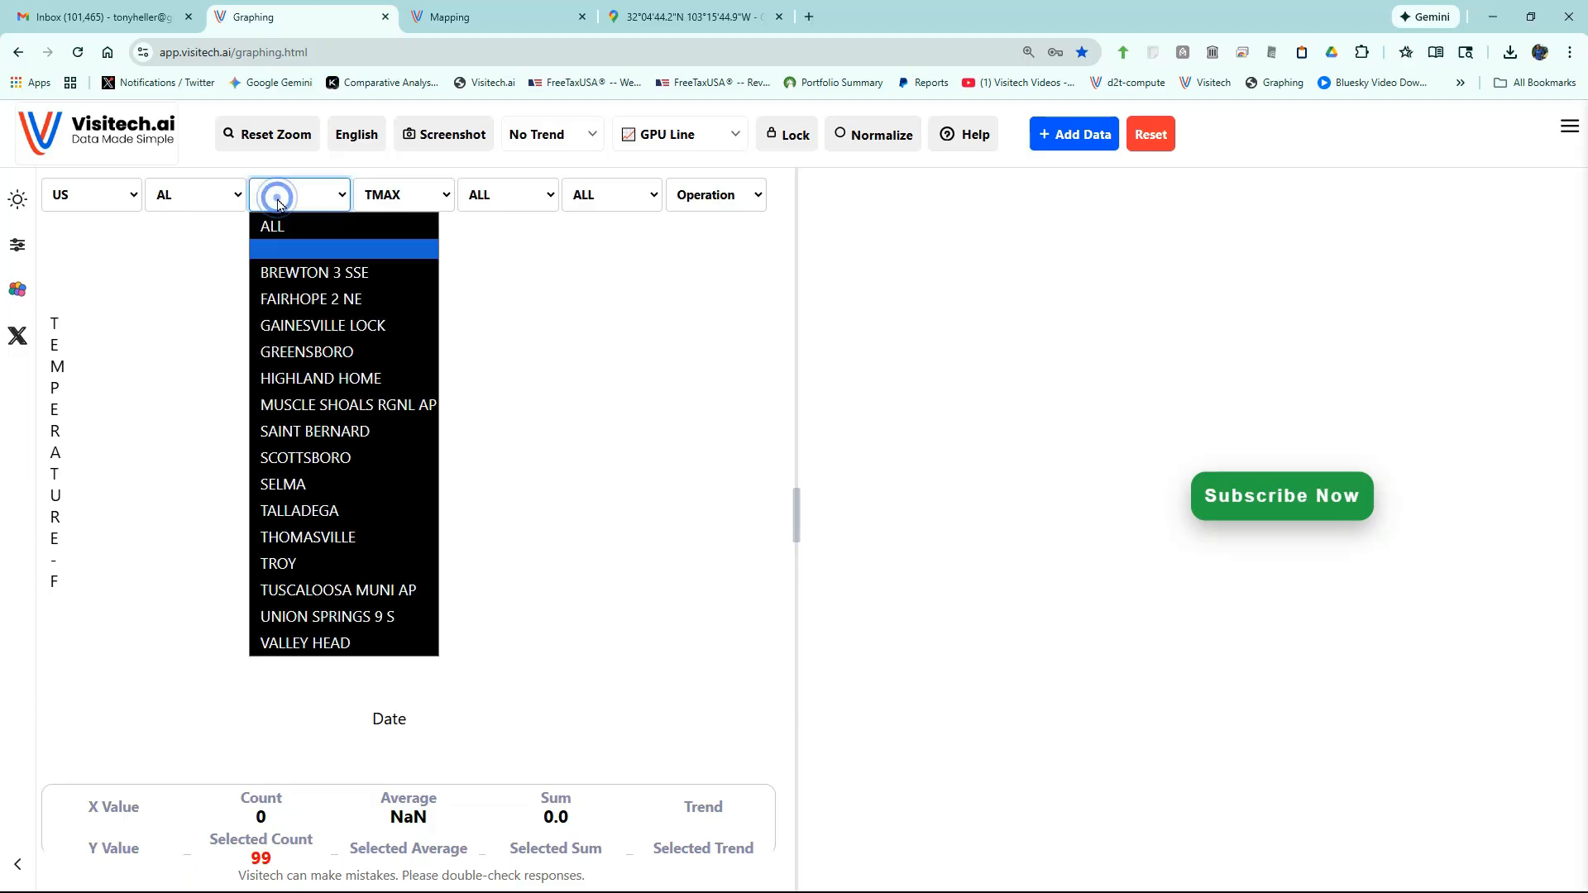
left_click(303, 294)
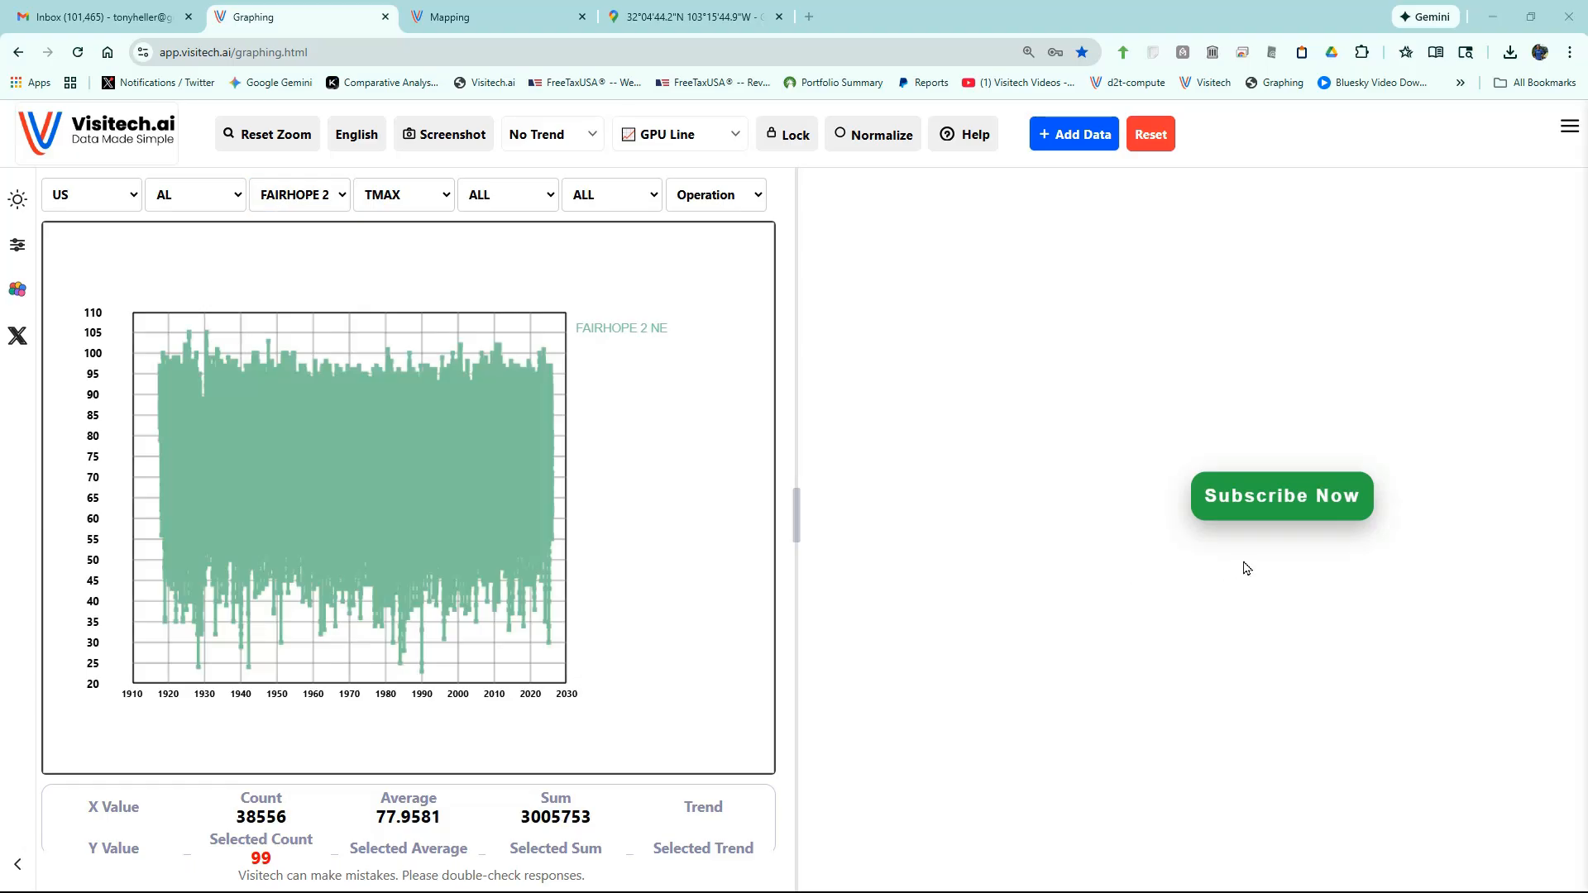
left_click(1283, 508)
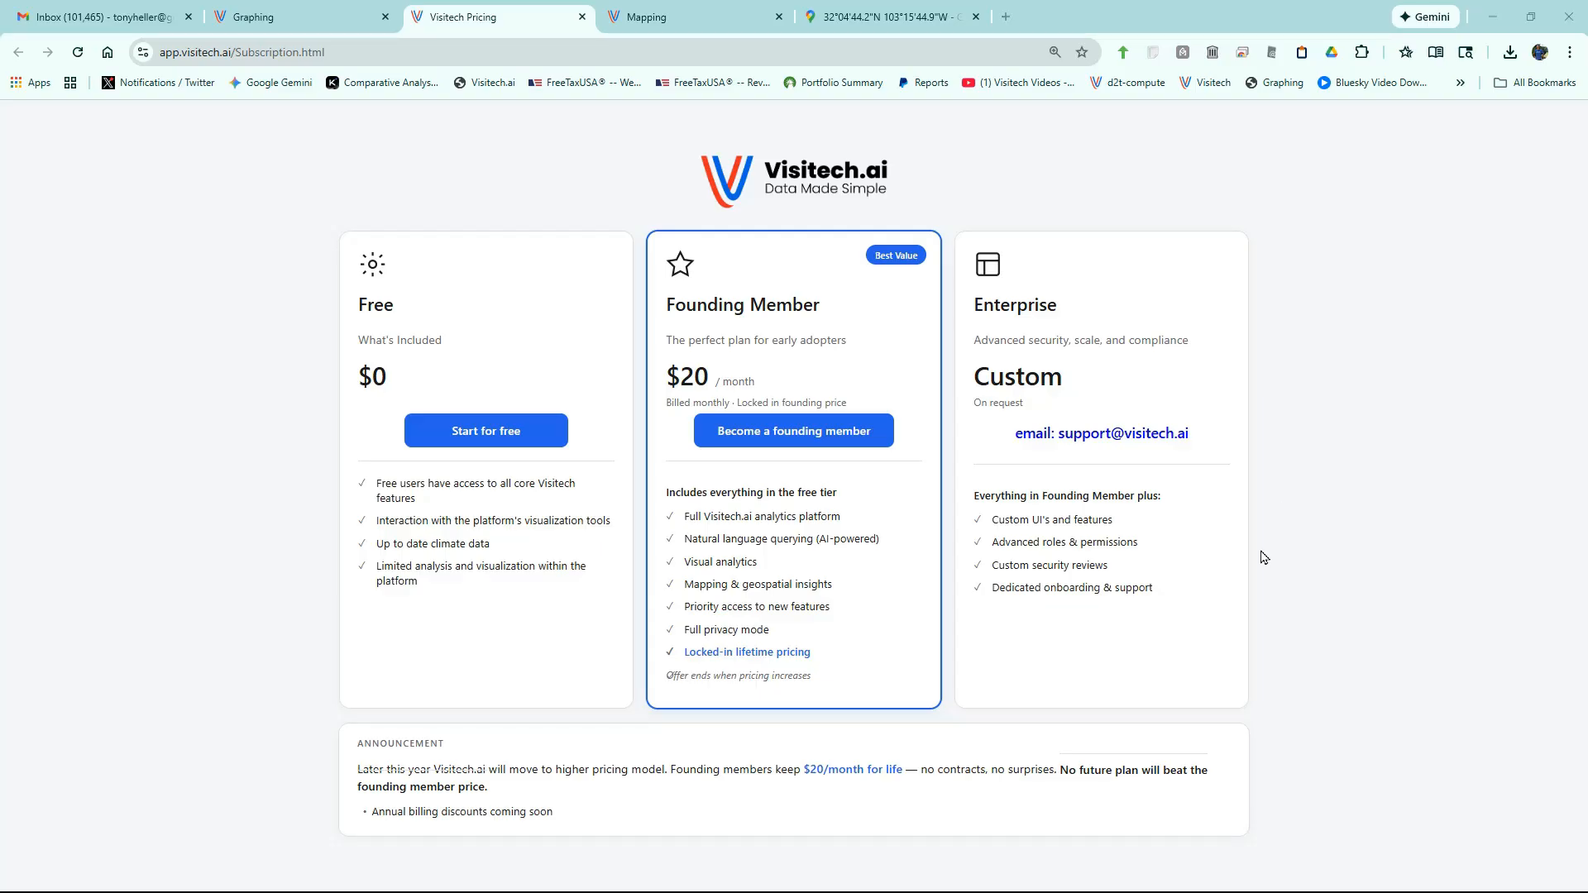
left_click(803, 444)
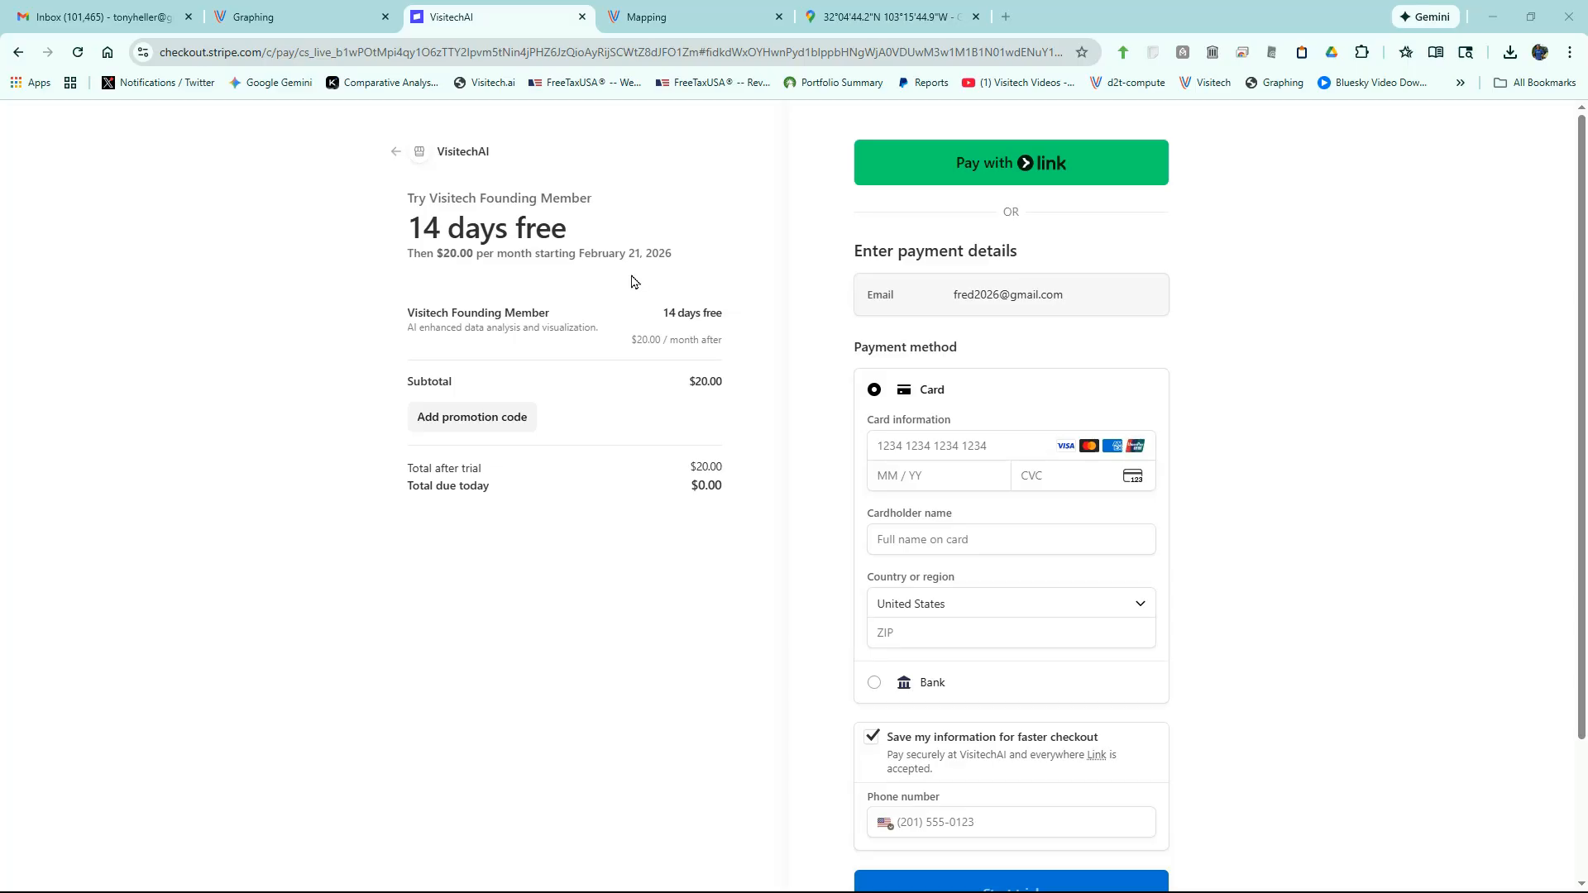
- Close the Stripe Founding Member checkout tab with Ctrl+W
key("ctrl+w")
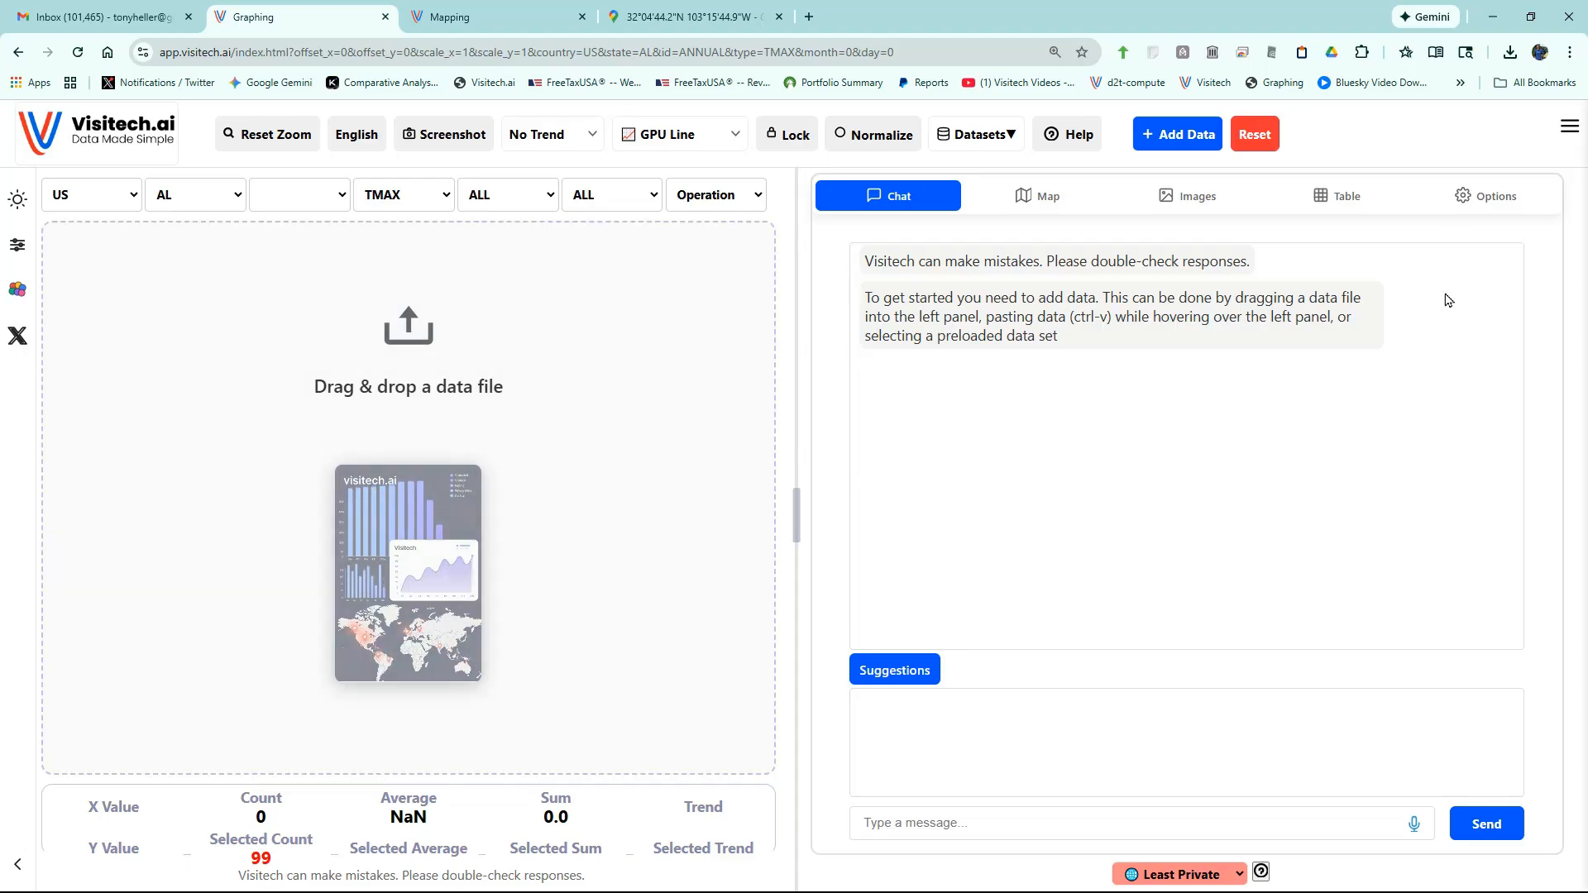
- Choose Unsubscribe from the side menu and confirm the cancellation
left_click(1569, 128)
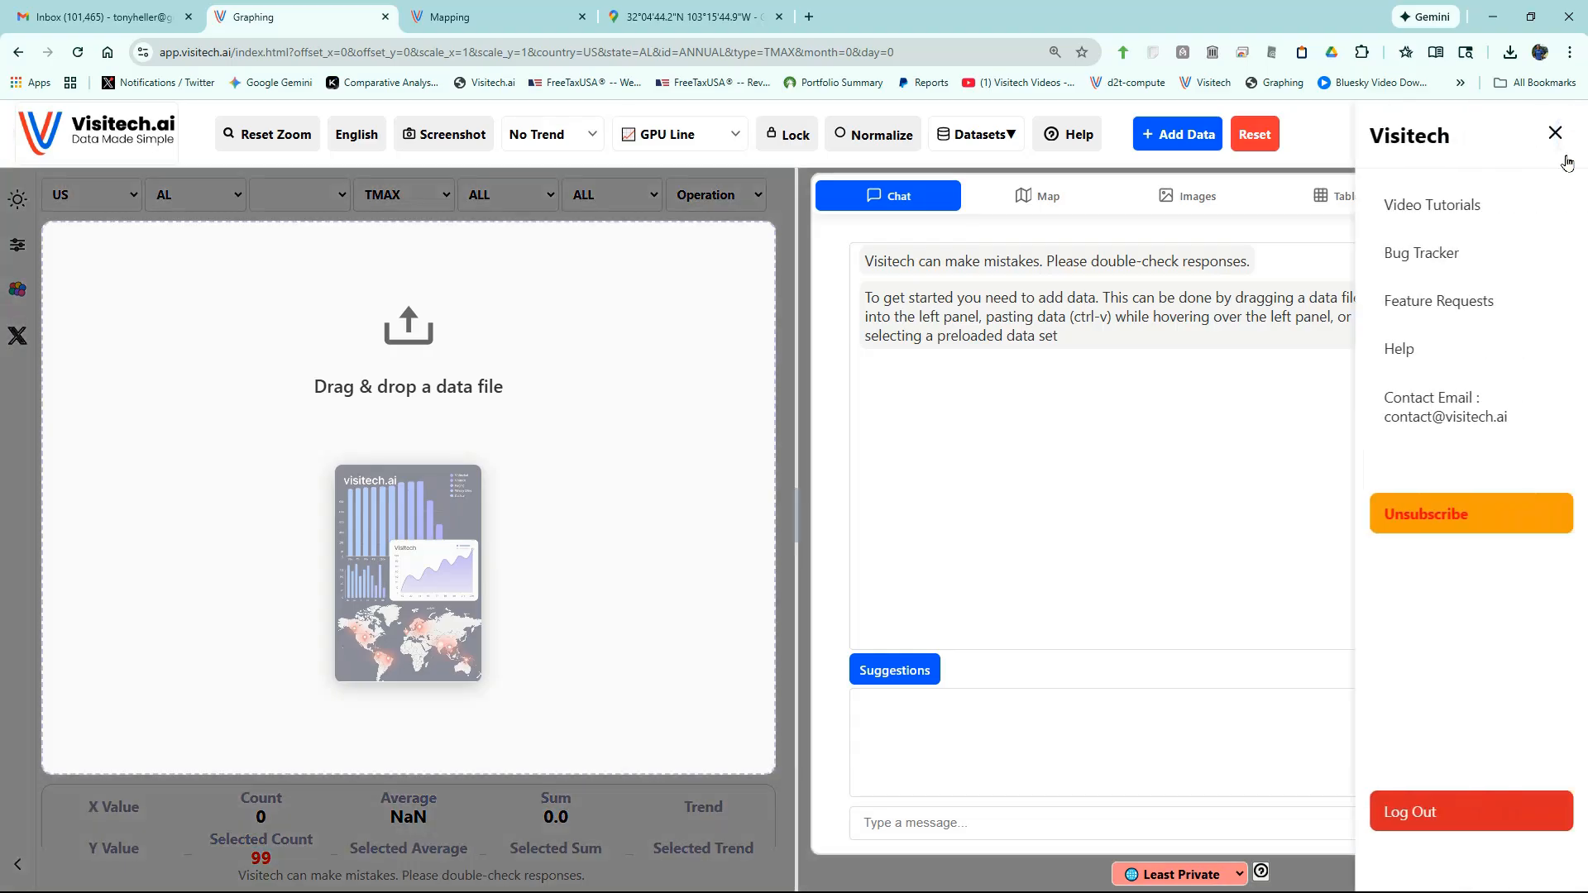
left_click(1443, 521)
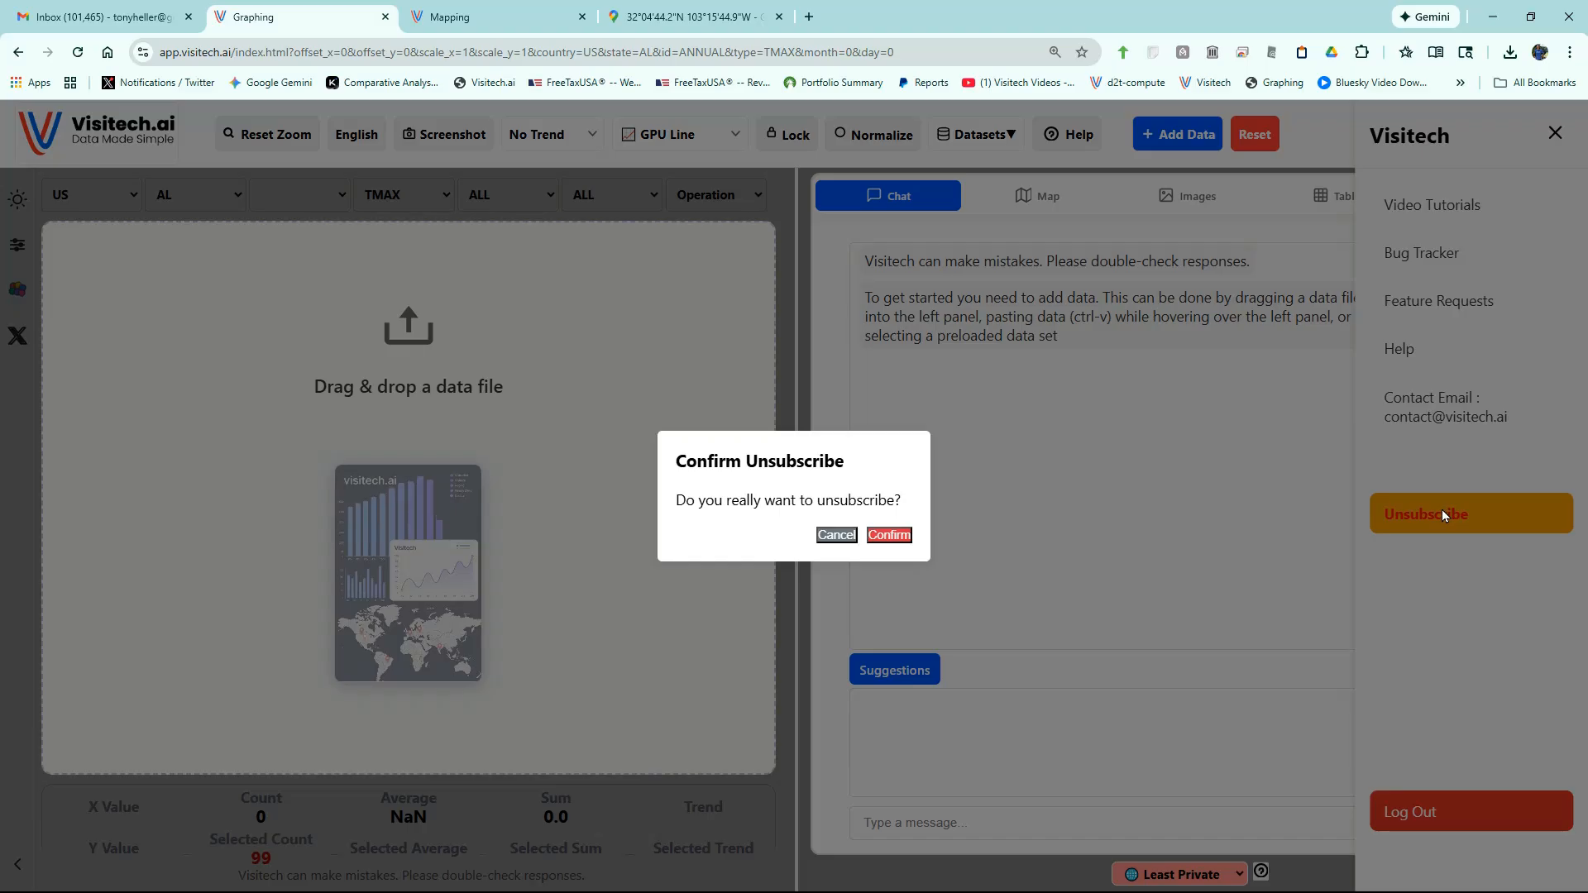
left_click(889, 536)
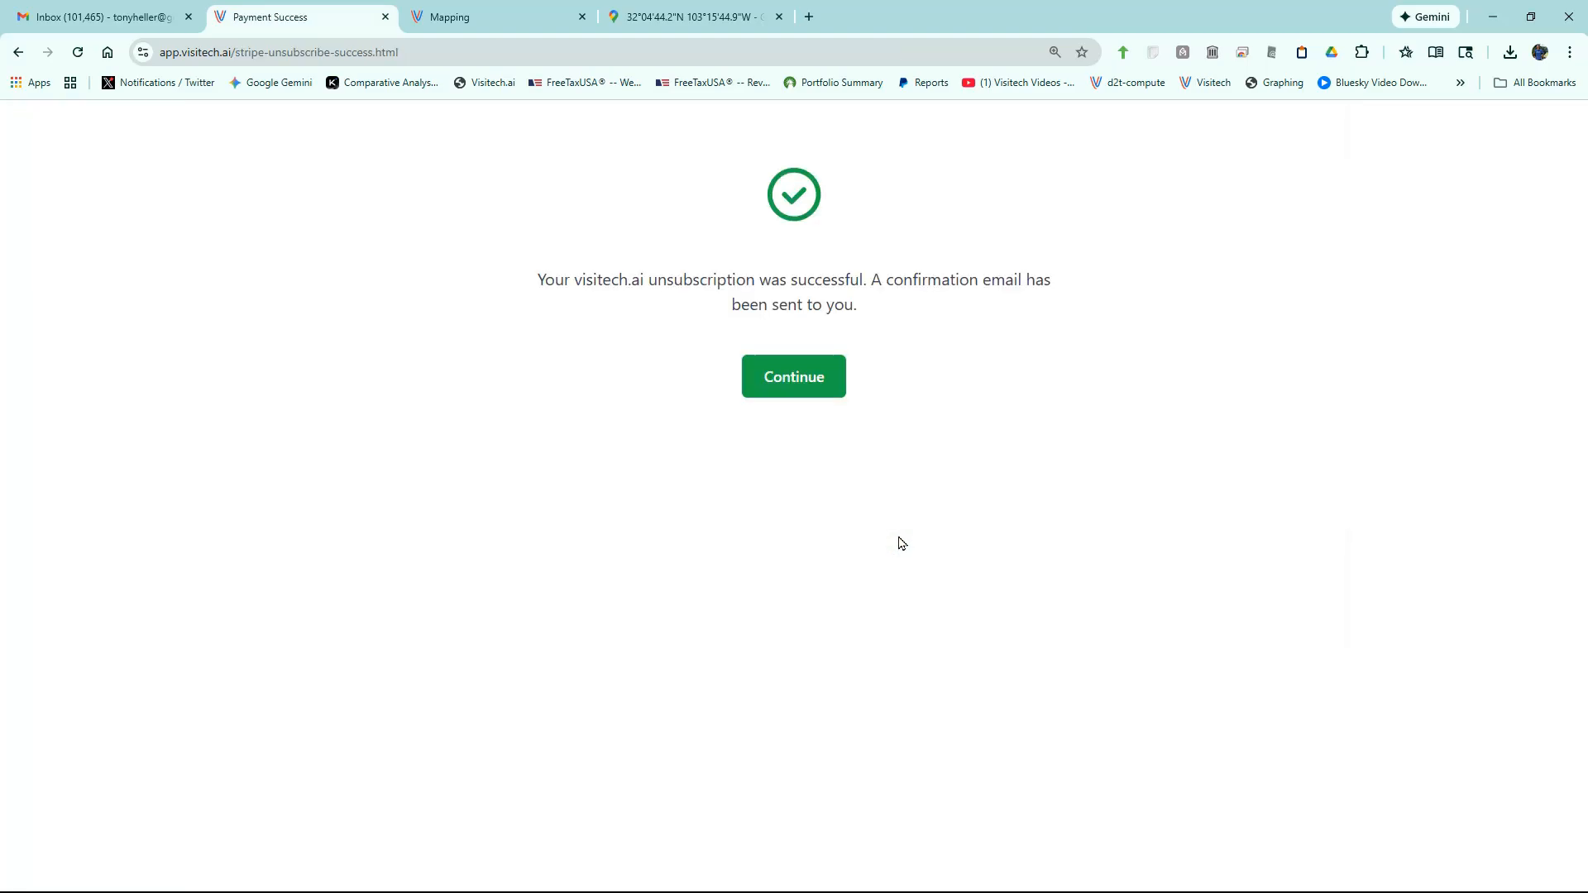